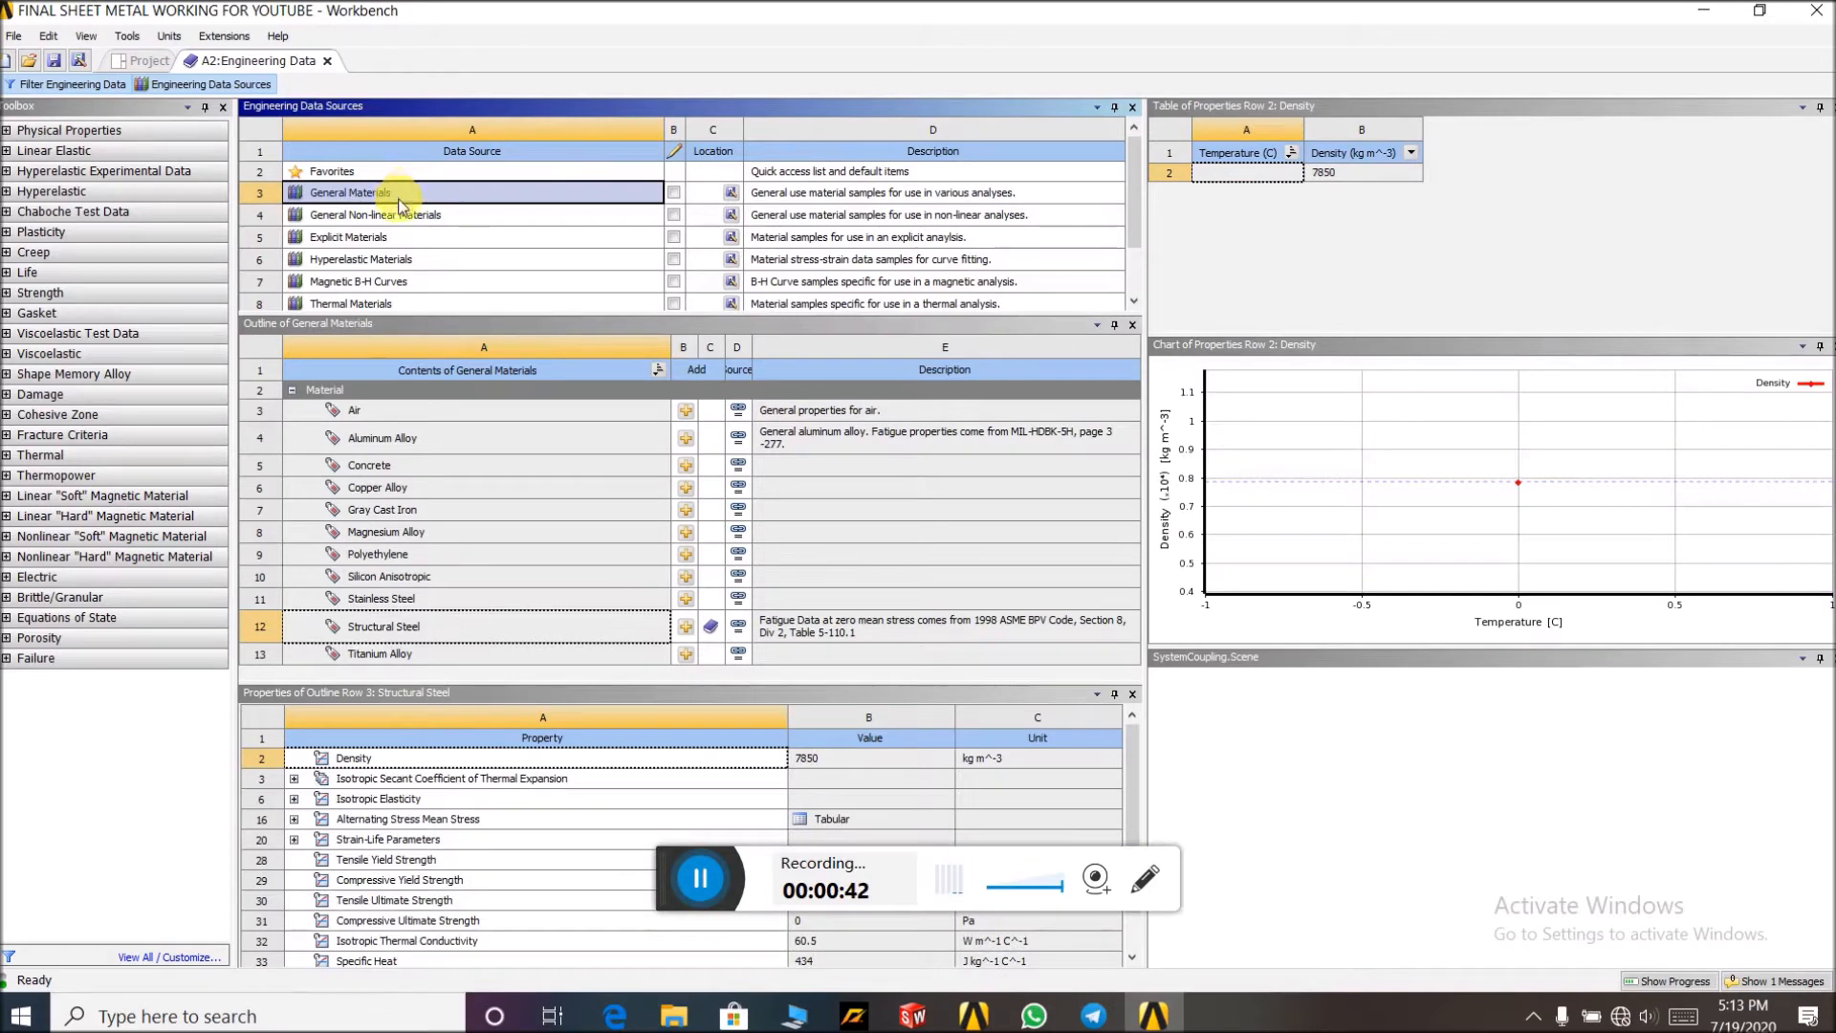
Add Aluminum Alloy and Gray Cast Iron from General Materials to the engineering data and return to the project schematic
click(688, 438)
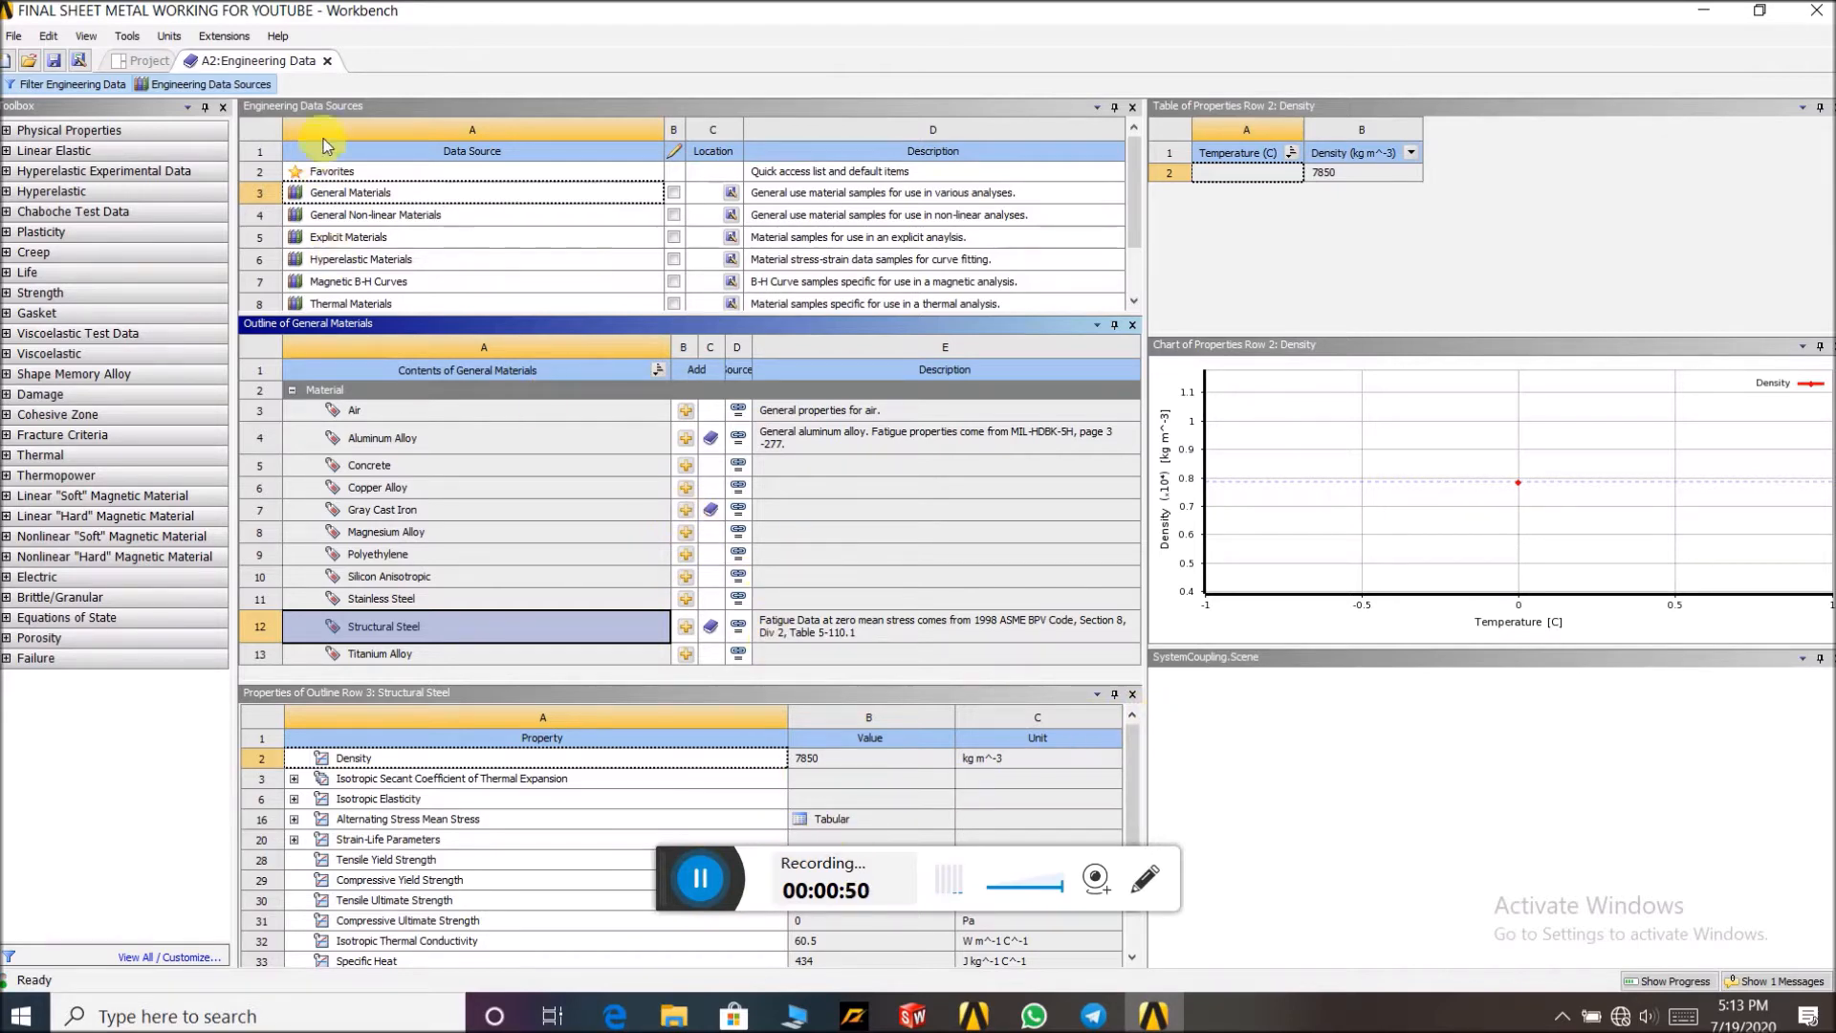
click(327, 61)
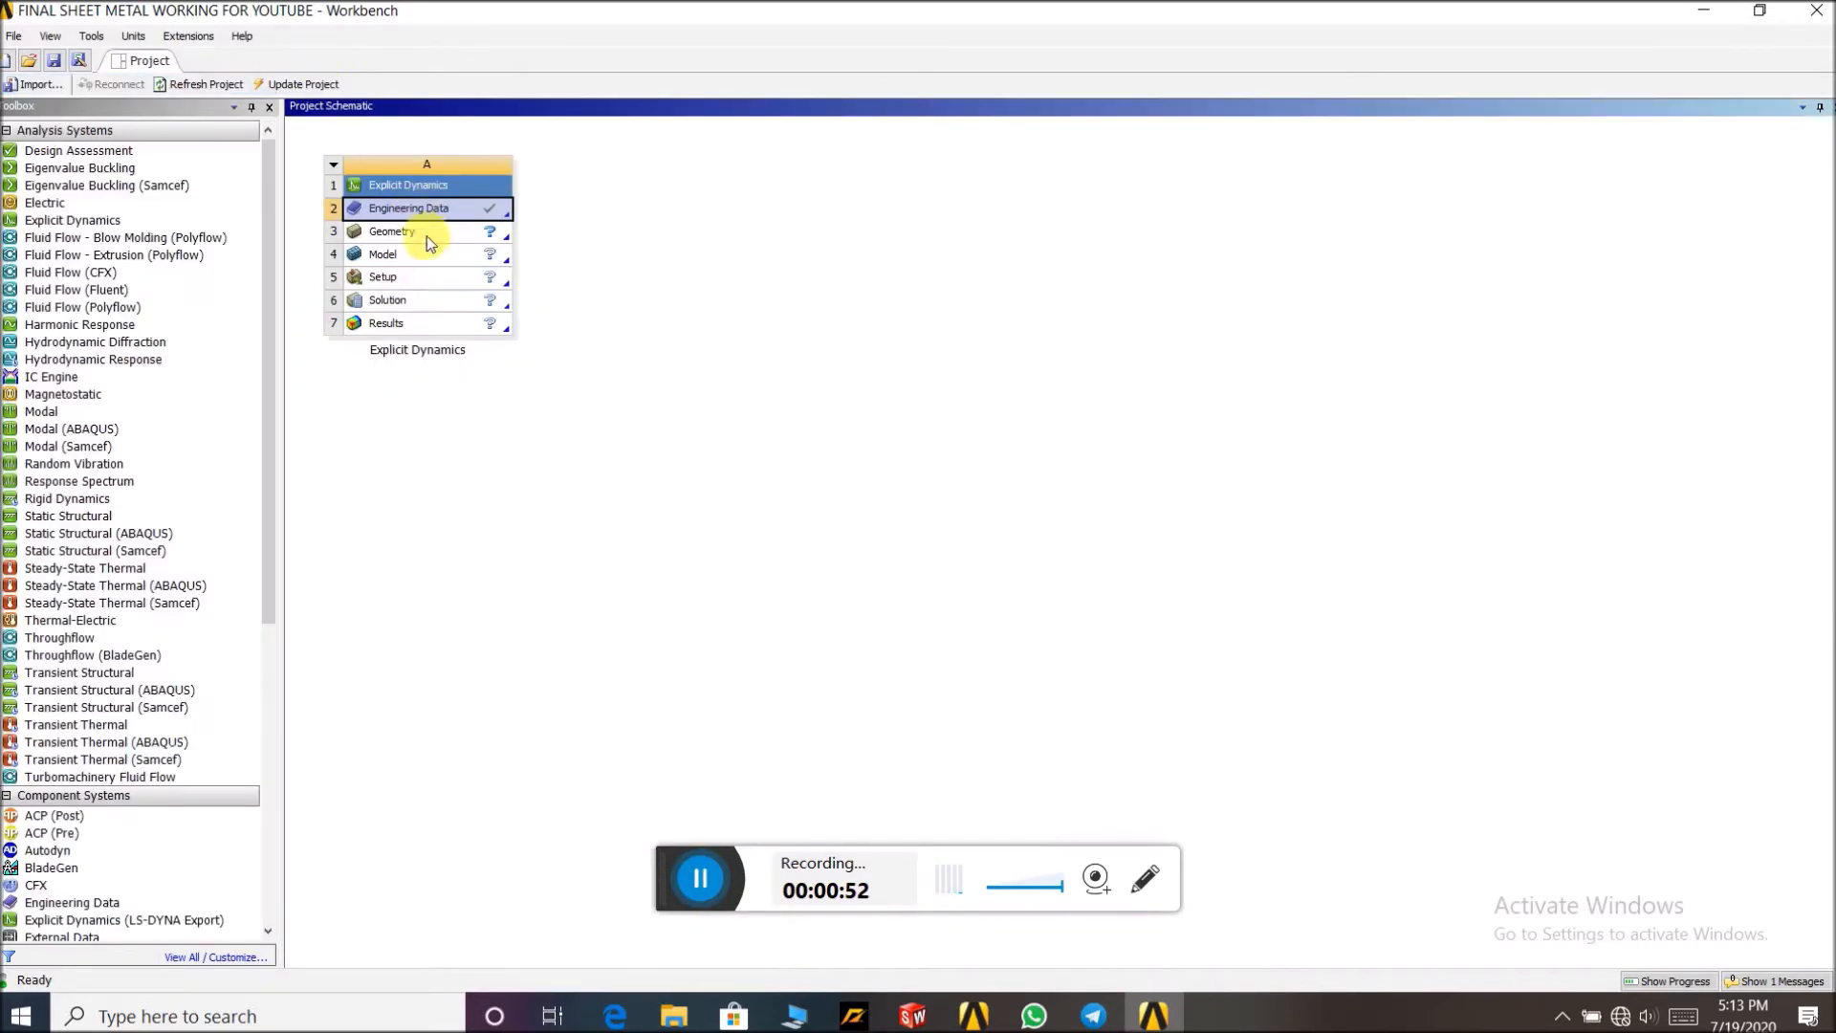
Open the Explicit Dynamics geometry in DesignModeler, then import and generate the external geometry file sheet metal 1.STEP
double_click(484, 233)
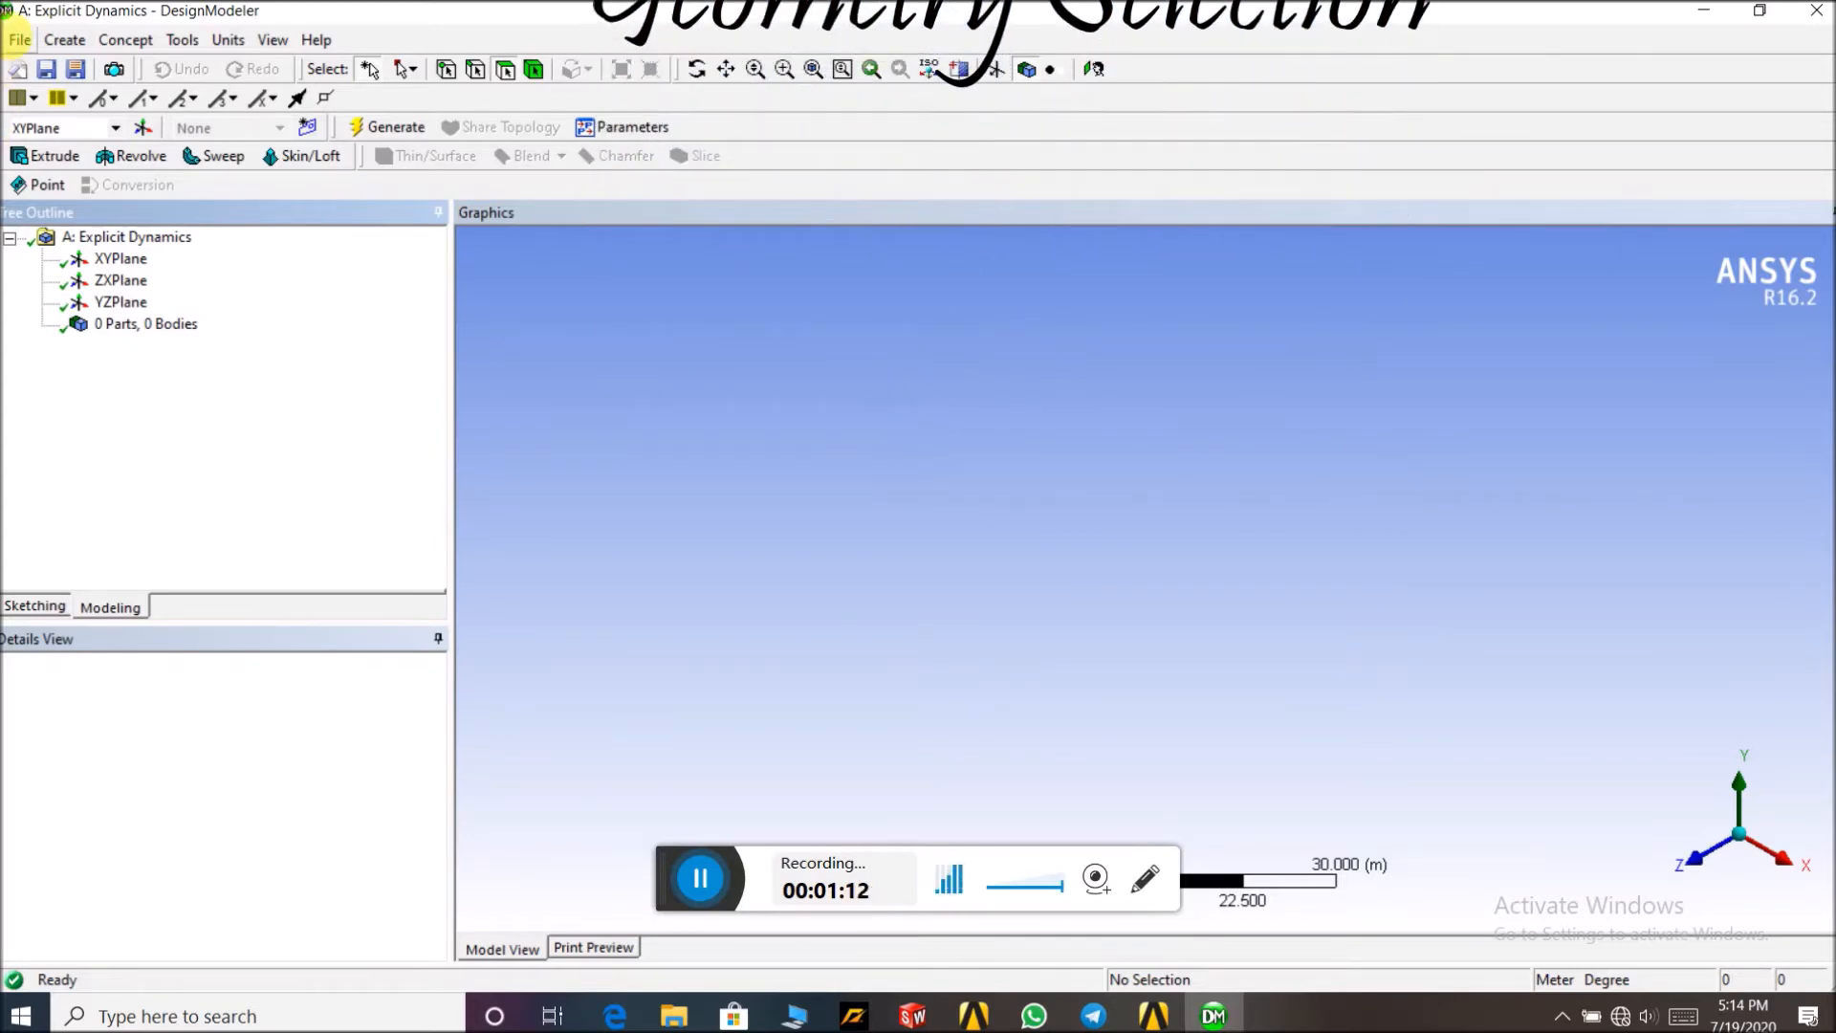
click(15, 41)
click(134, 220)
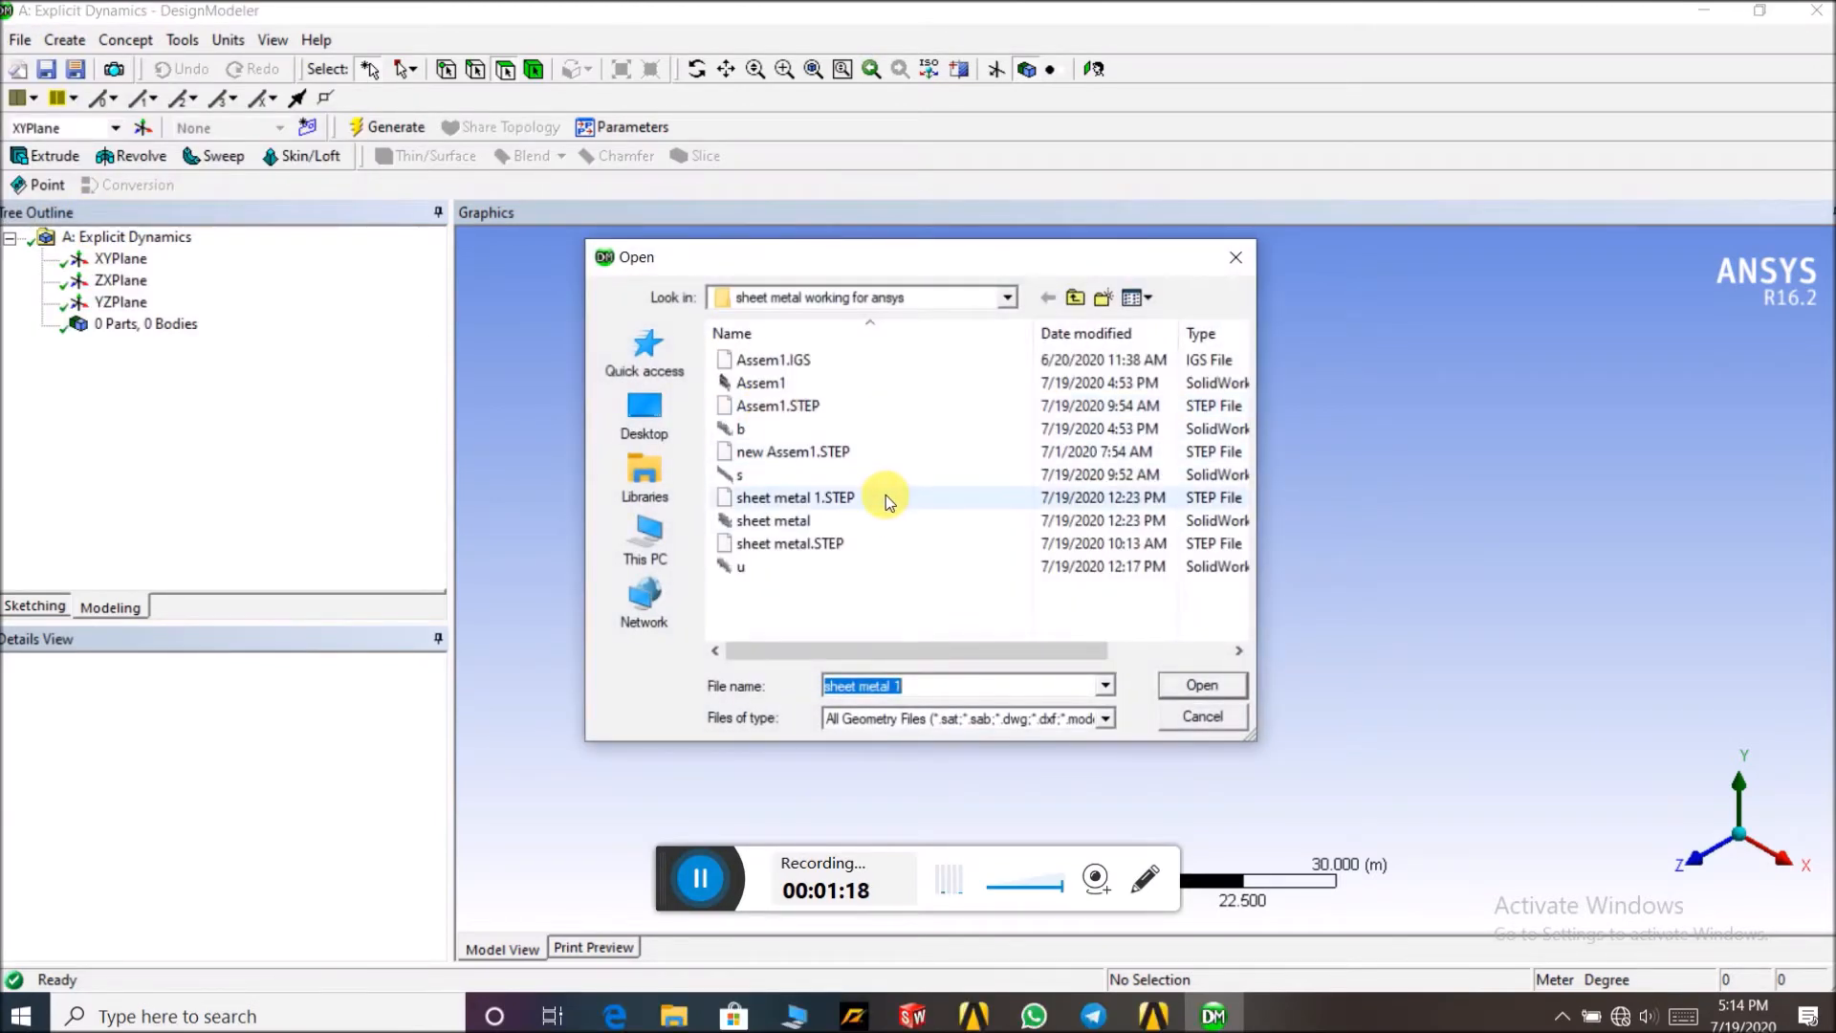
click(1203, 683)
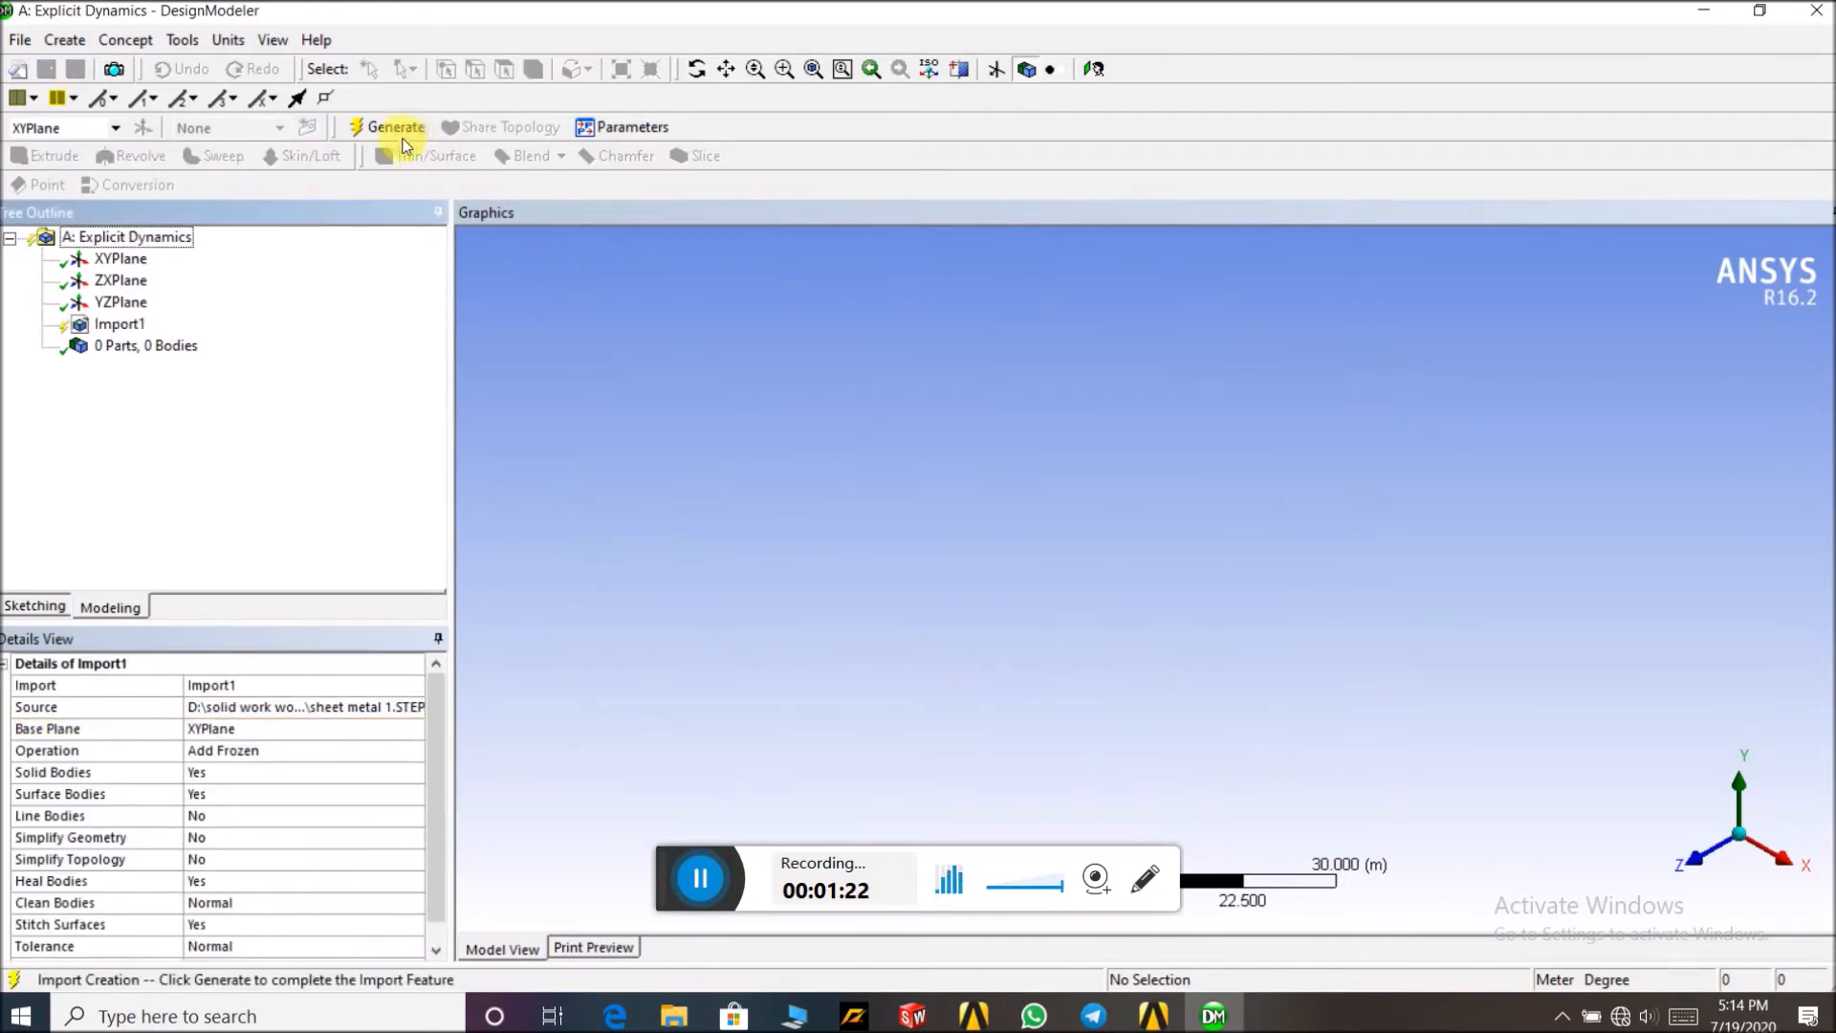
click(387, 127)
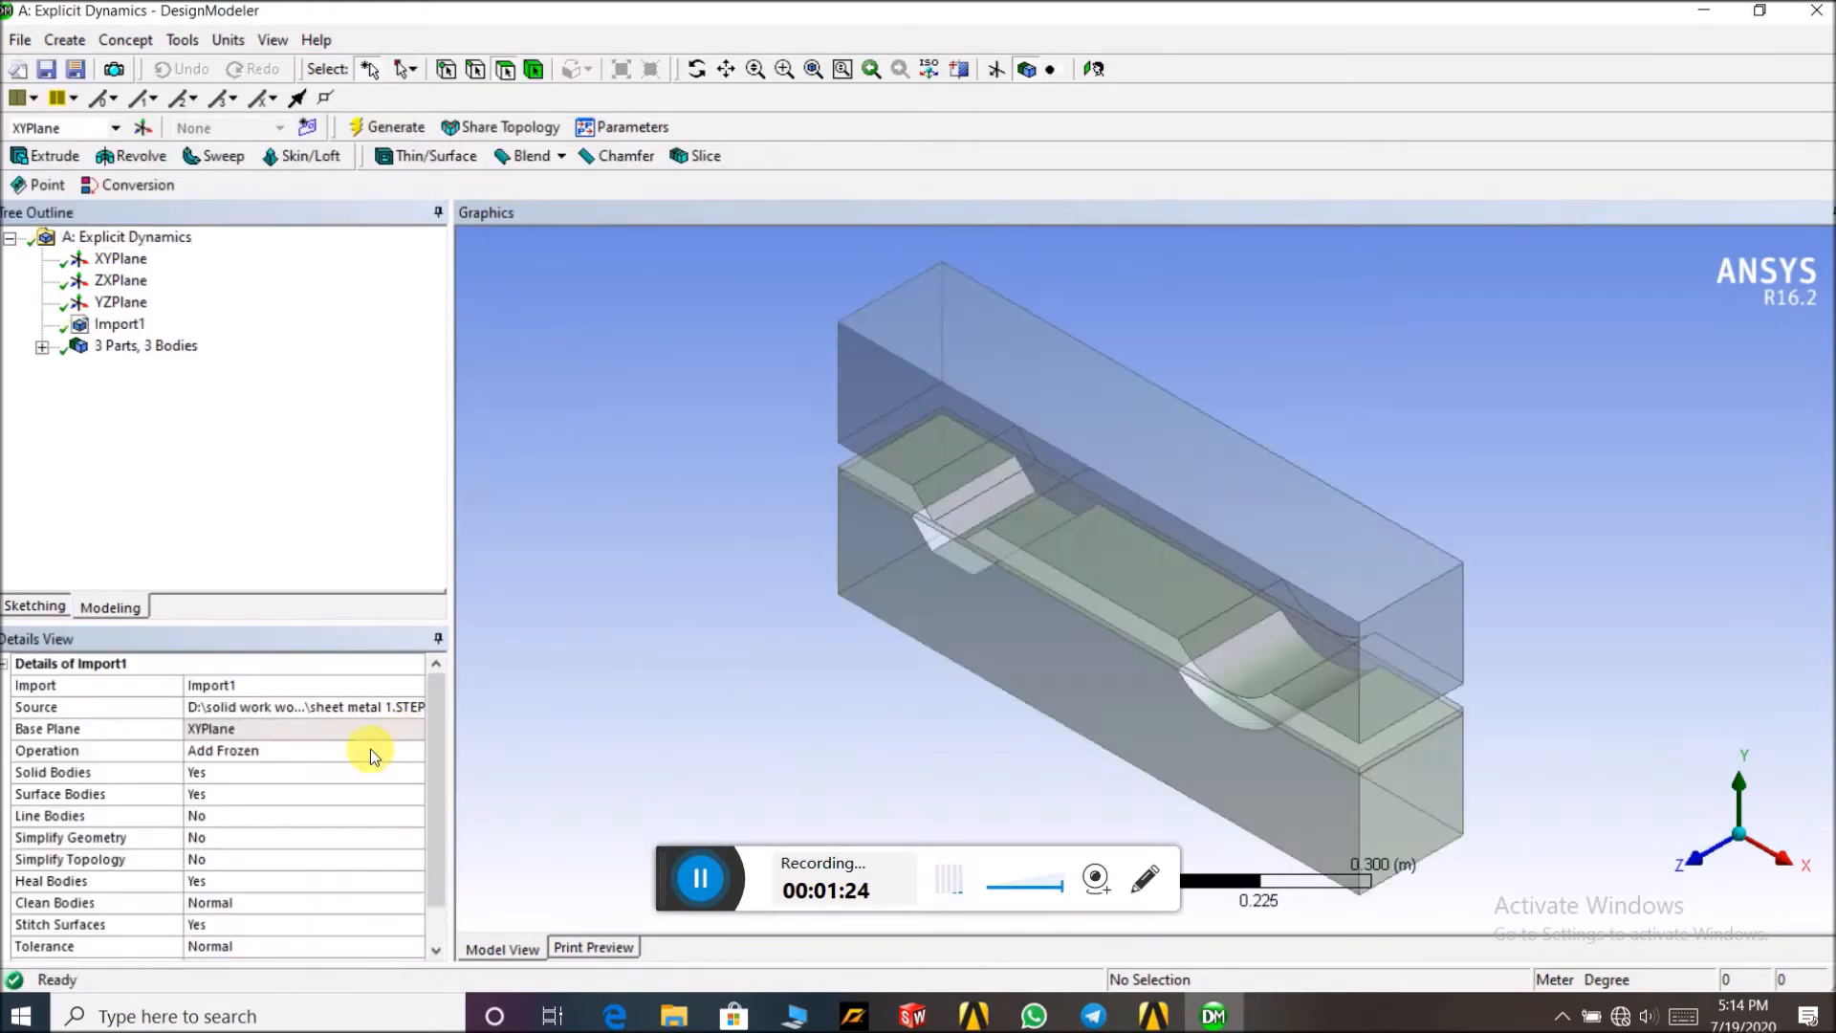
Set the import feature's operation to Add Material and regenerate the geometry
click(369, 750)
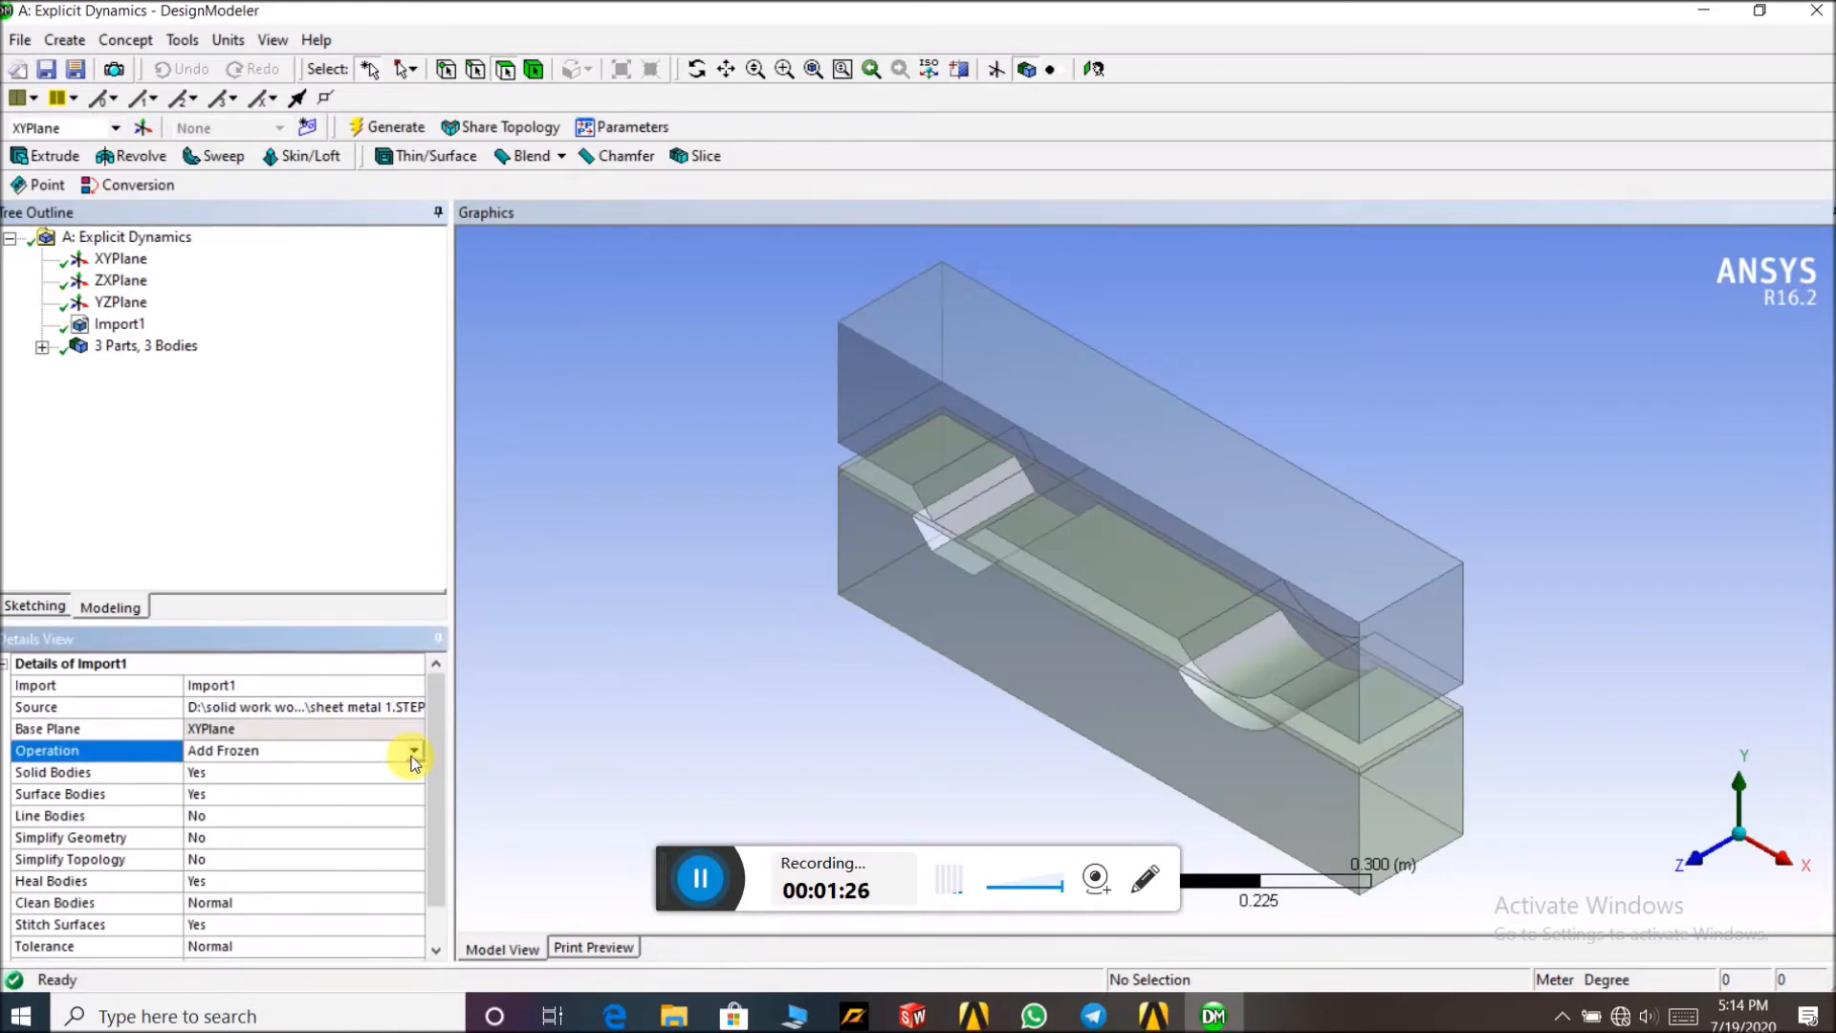
click(406, 750)
click(376, 785)
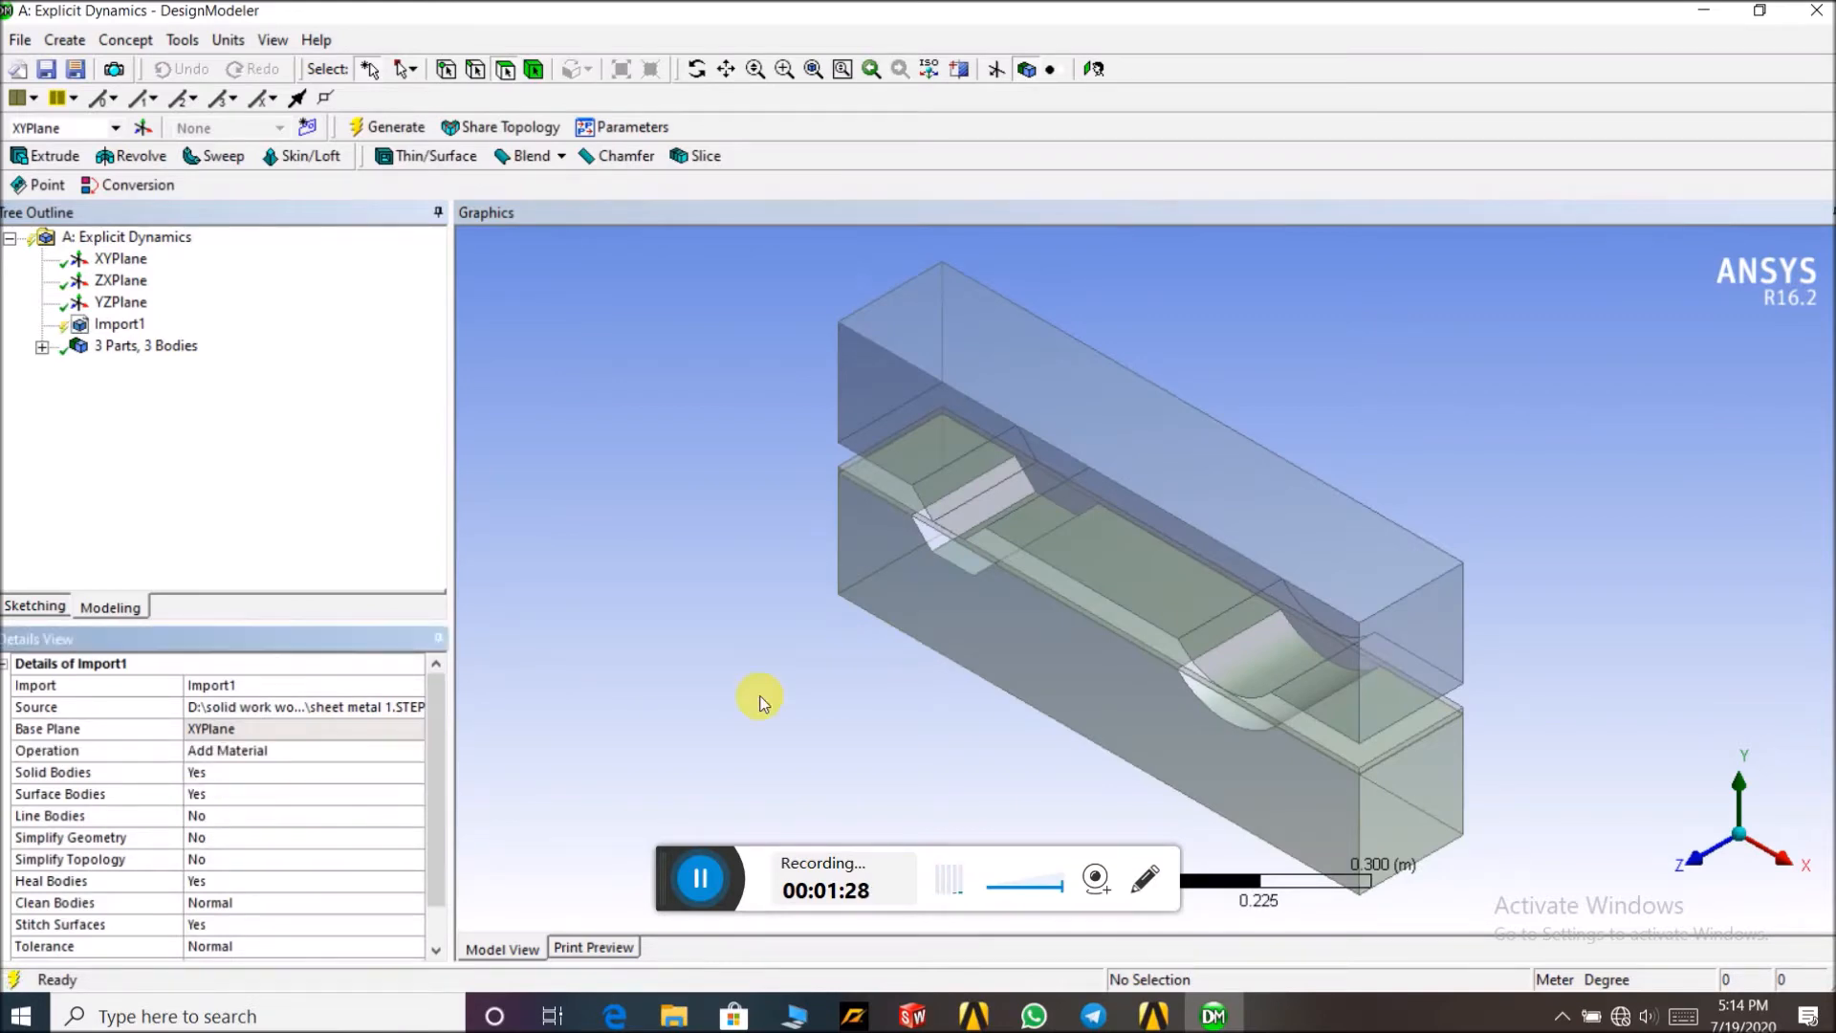
middle_drag(727, 585, 796, 543)
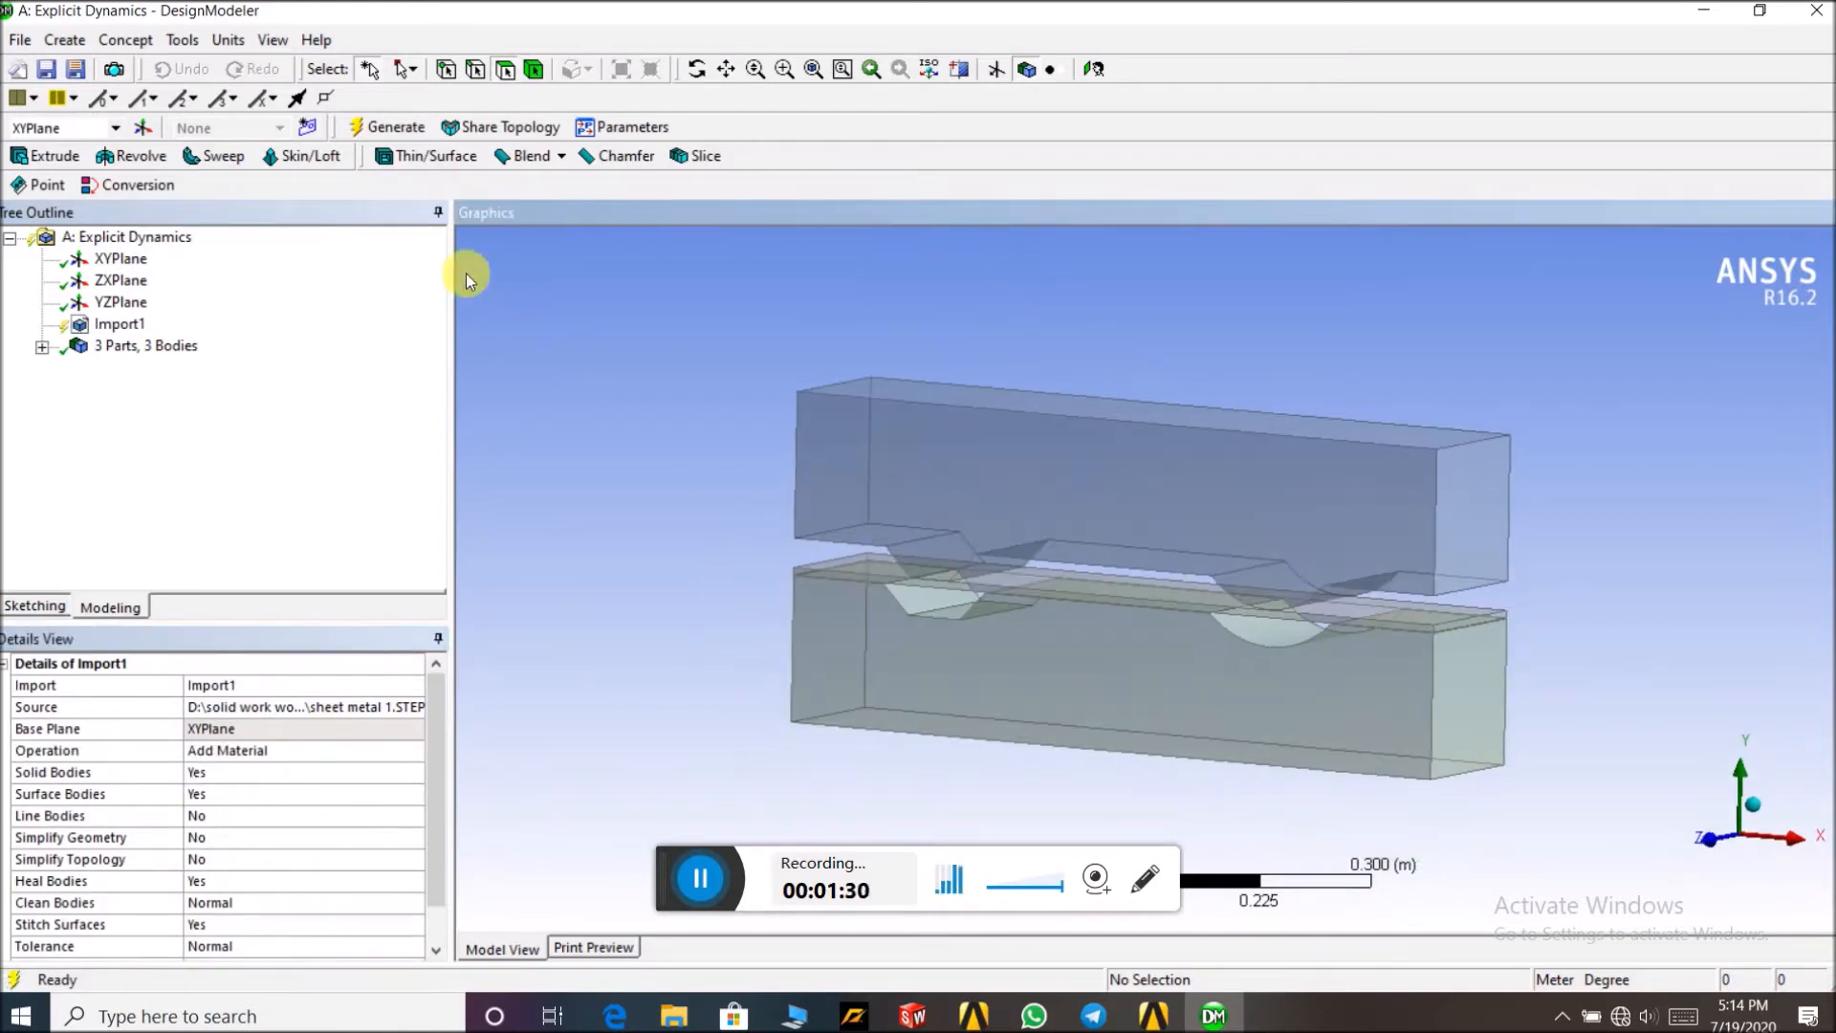
click(406, 127)
Close the geometry editor and open the Explicit Dynamics model in Mechanical
middle_drag(1230, 373, 1283, 357)
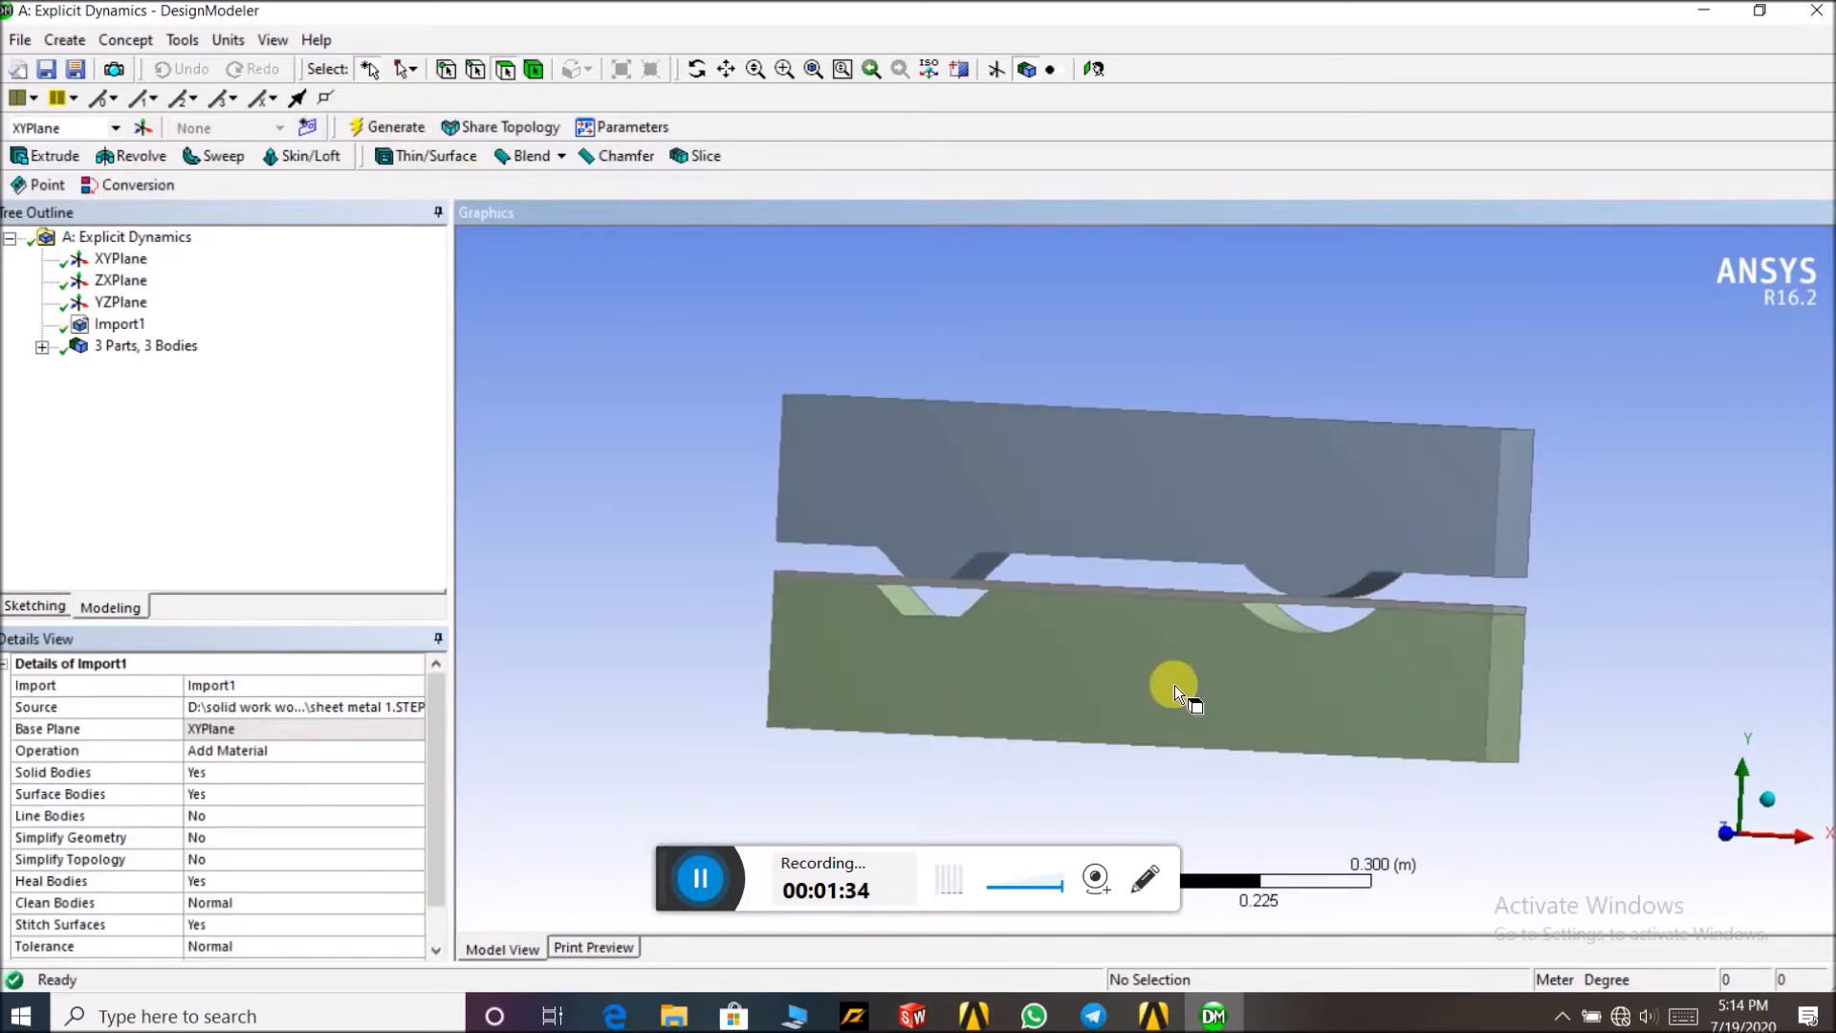
middle_drag(1228, 578, 1241, 599)
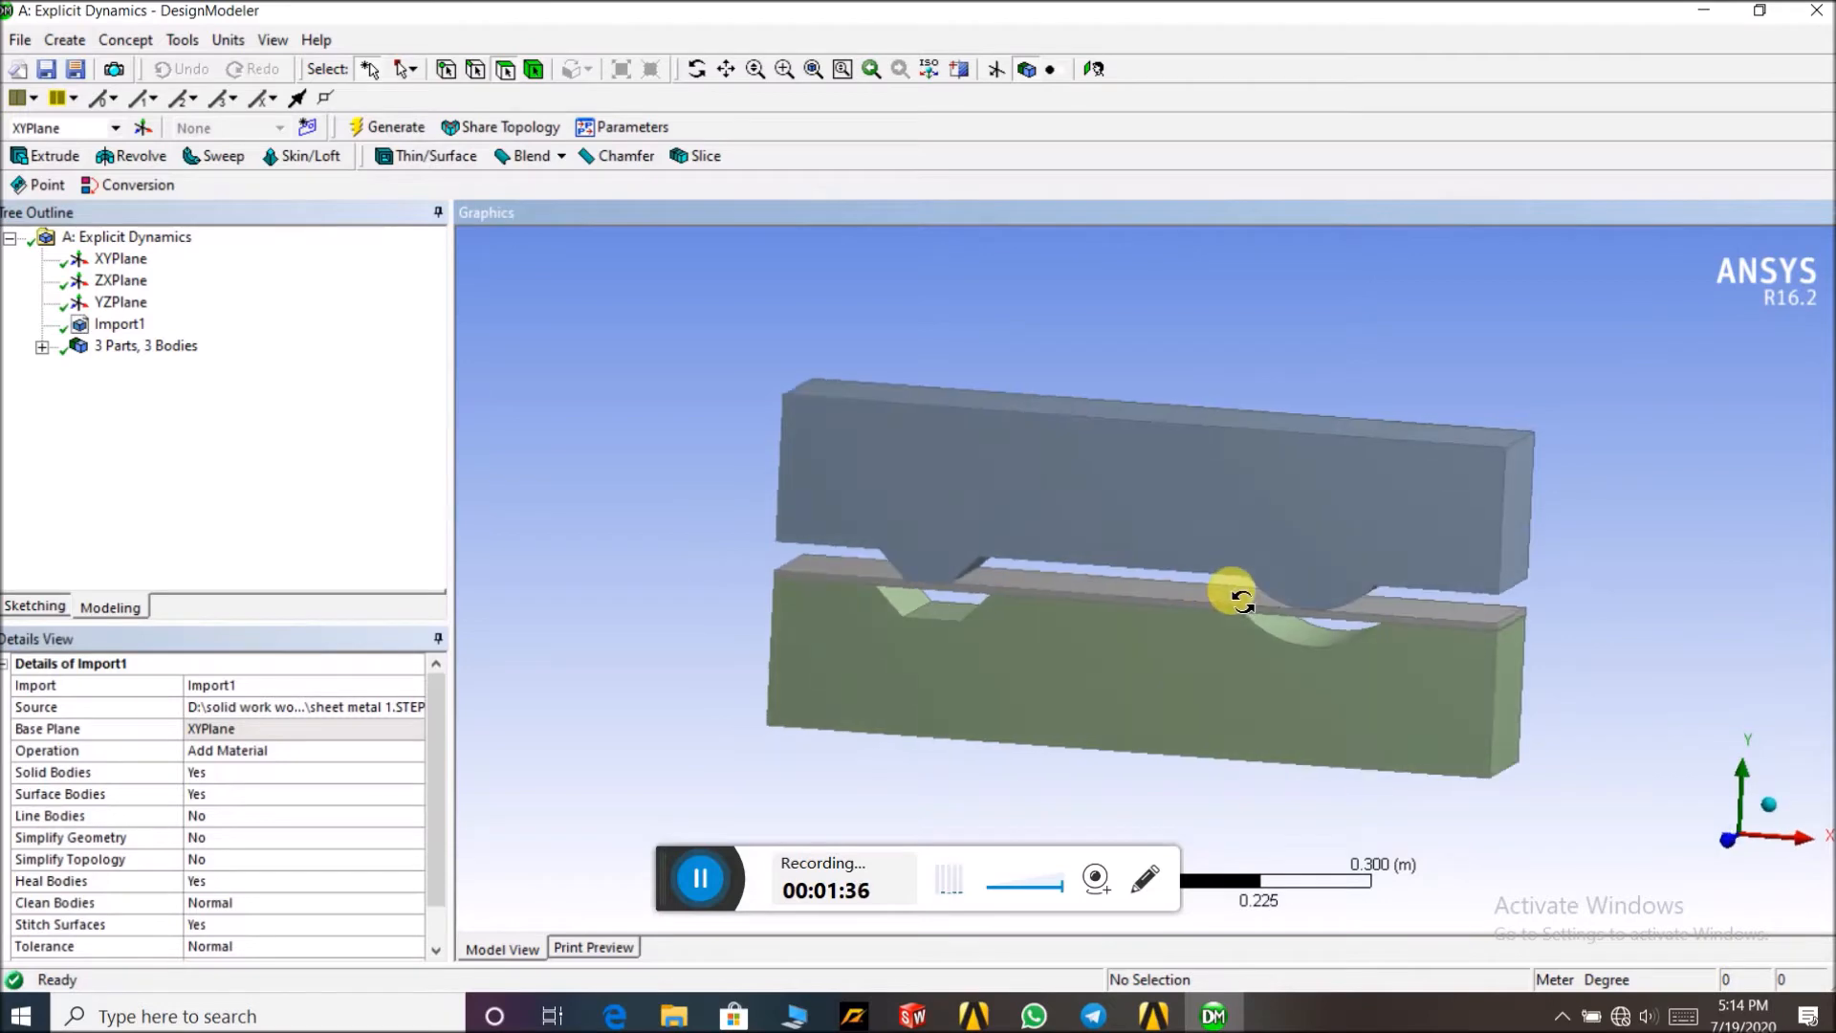
scroll(1243, 611, up, 3)
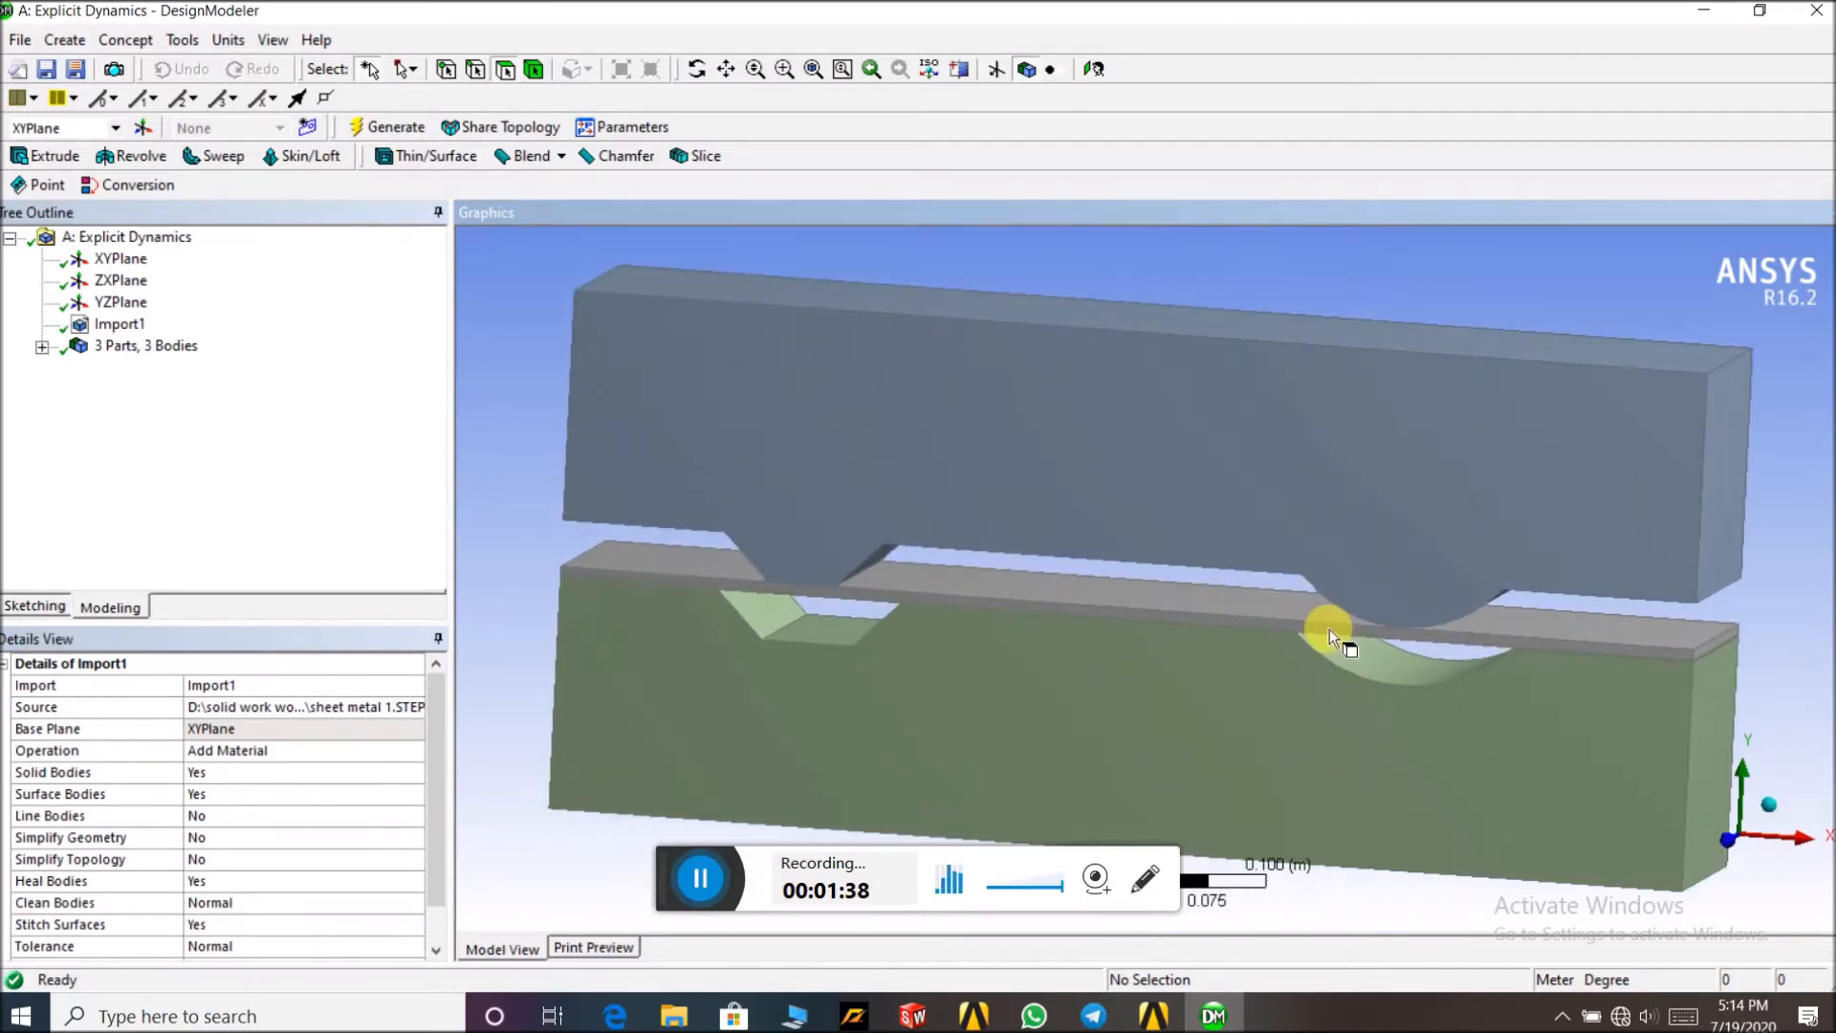
scroll(1202, 593, down, 3)
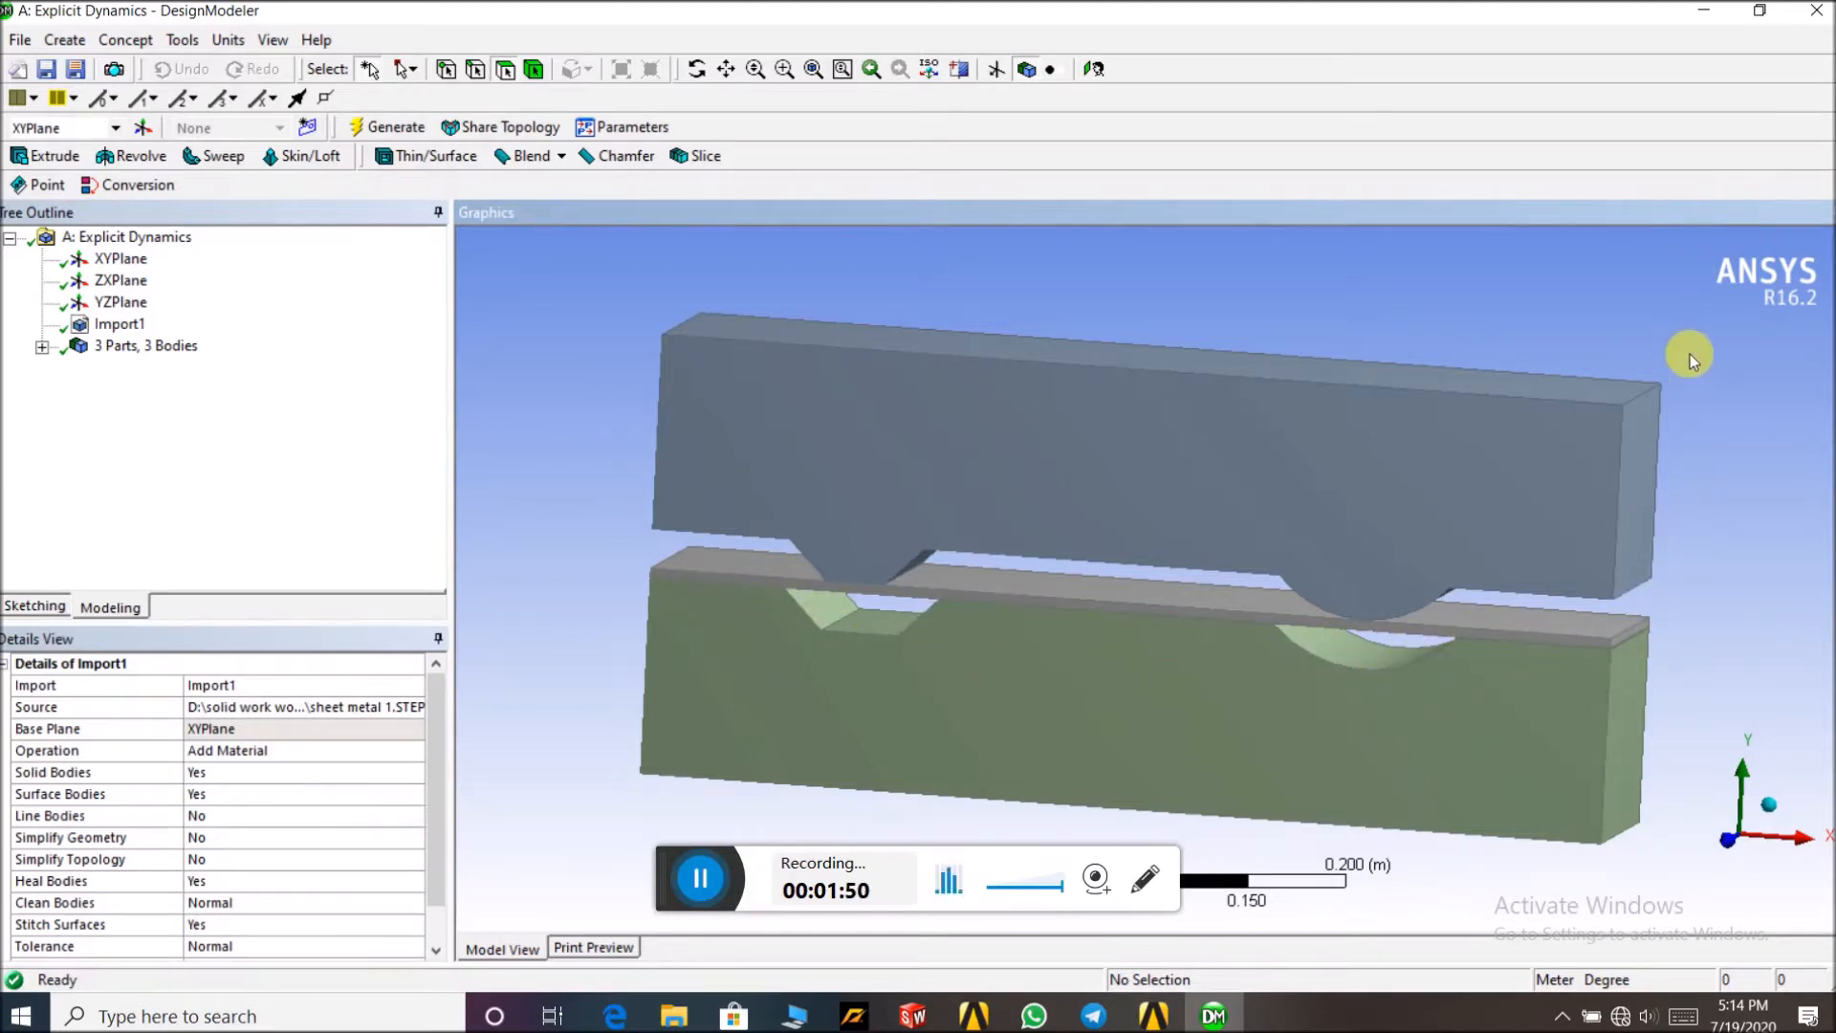
click(1823, 12)
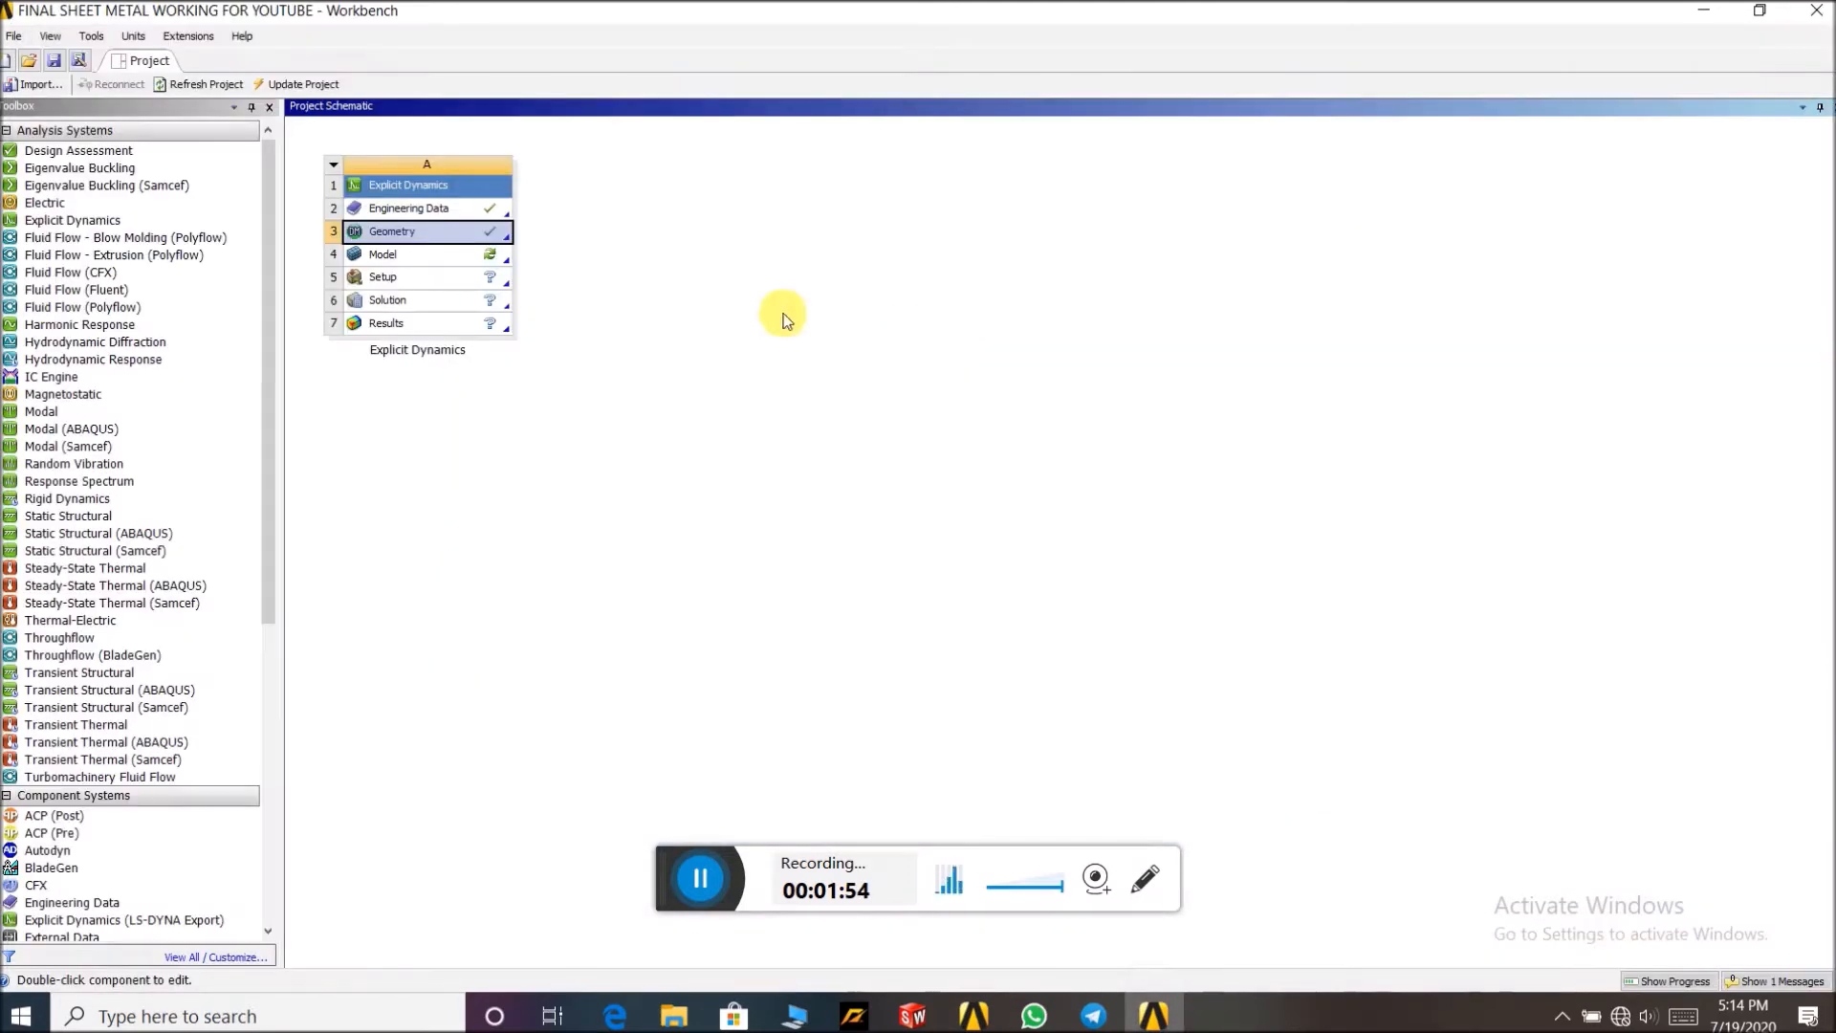
double_click(494, 256)
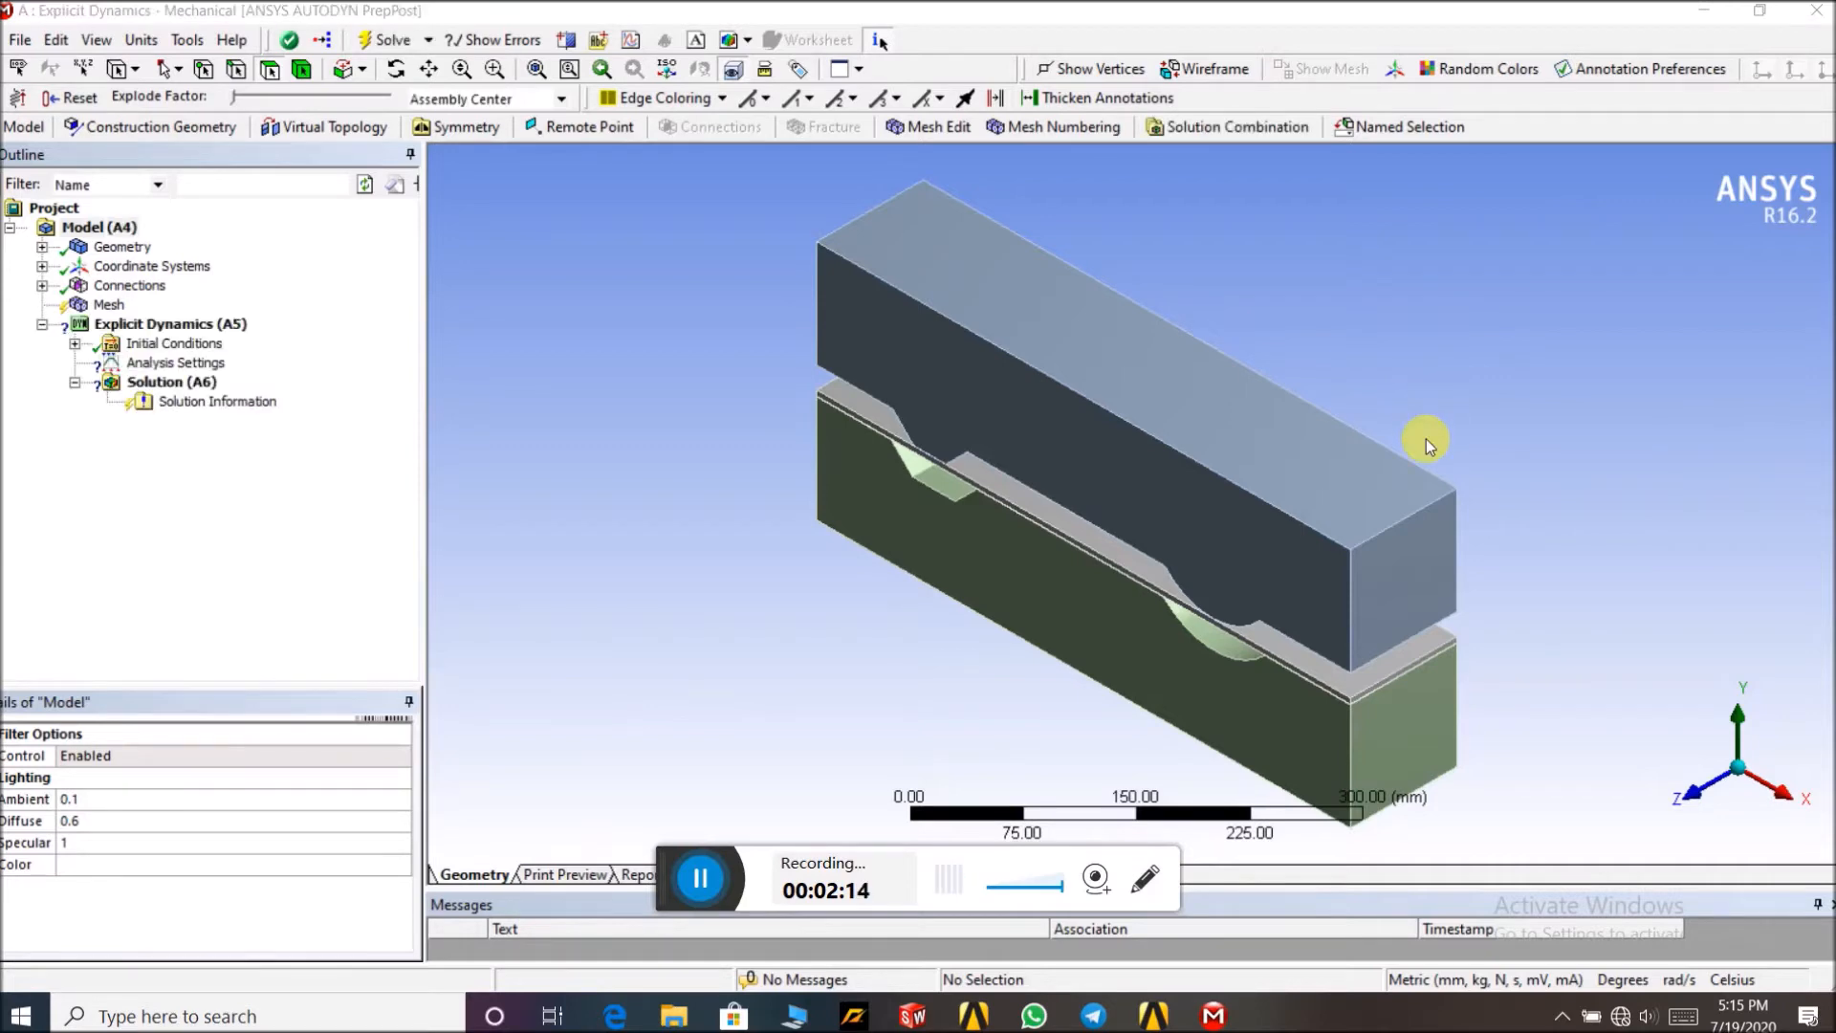
Assign Aluminum Alloy as the material of the sheet body s
middle_drag(1427, 439, 1436, 352)
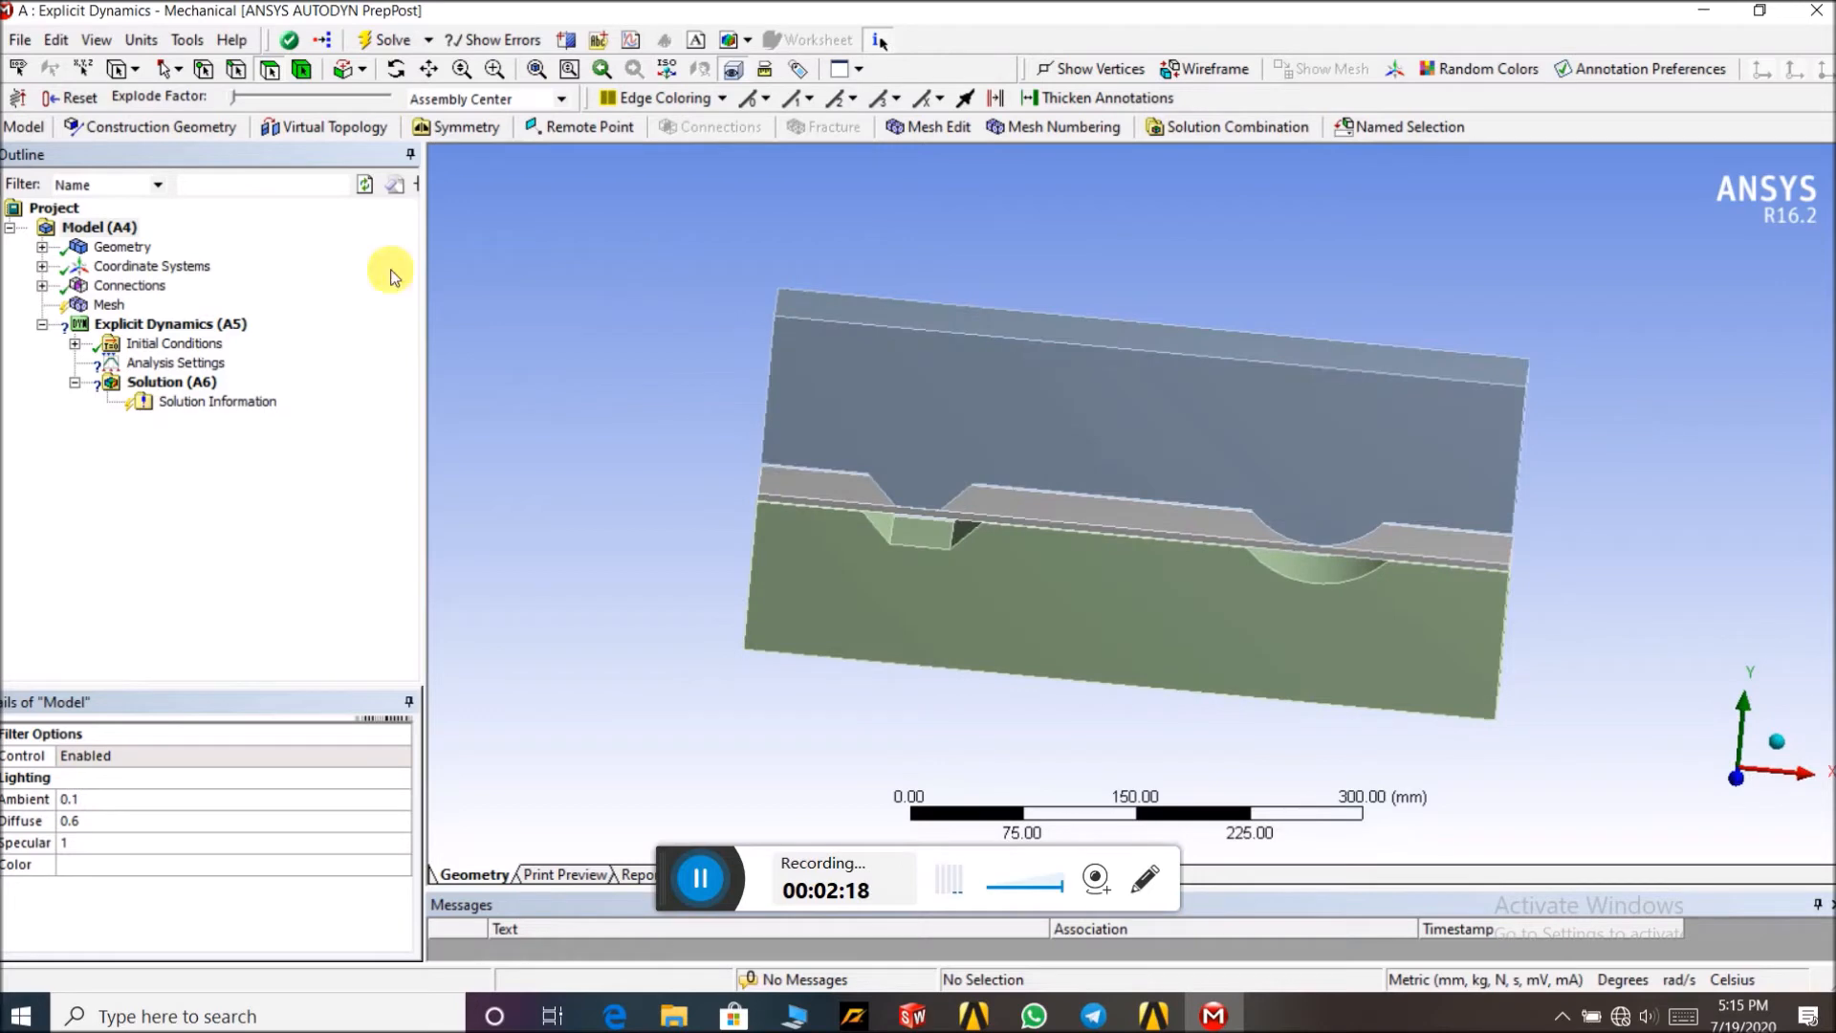
click(42, 247)
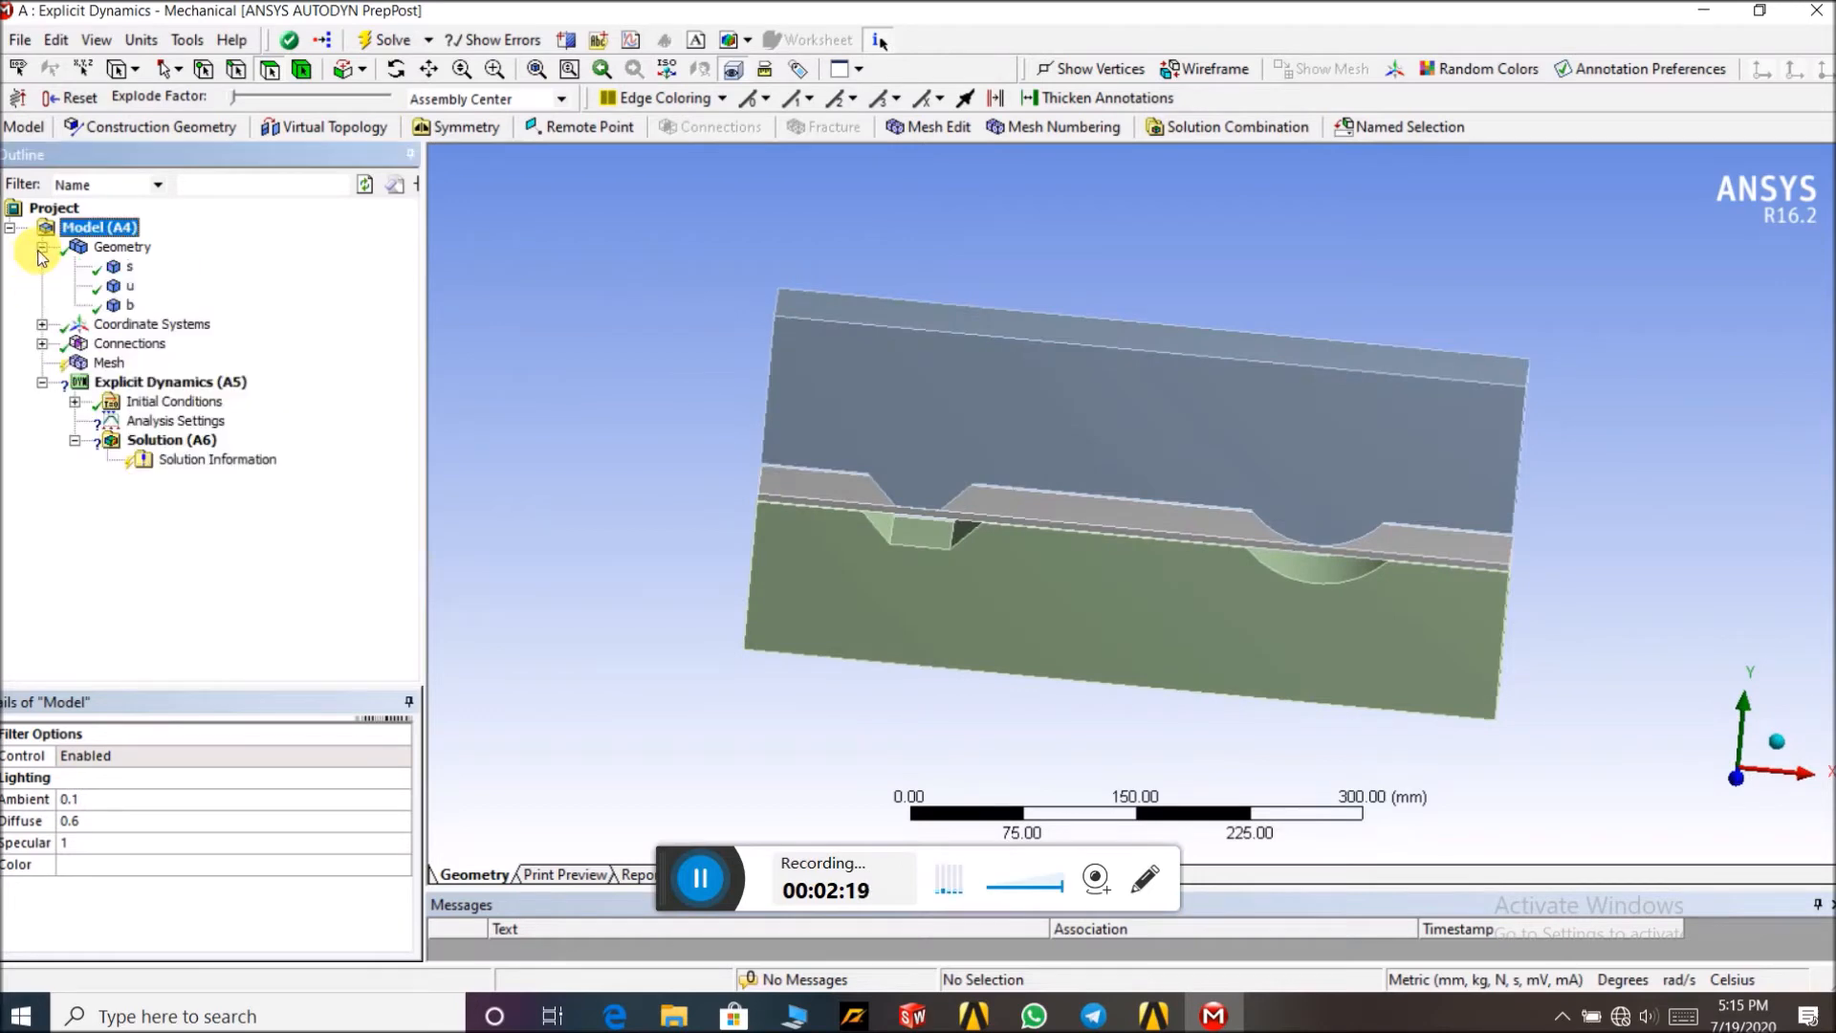
click(131, 272)
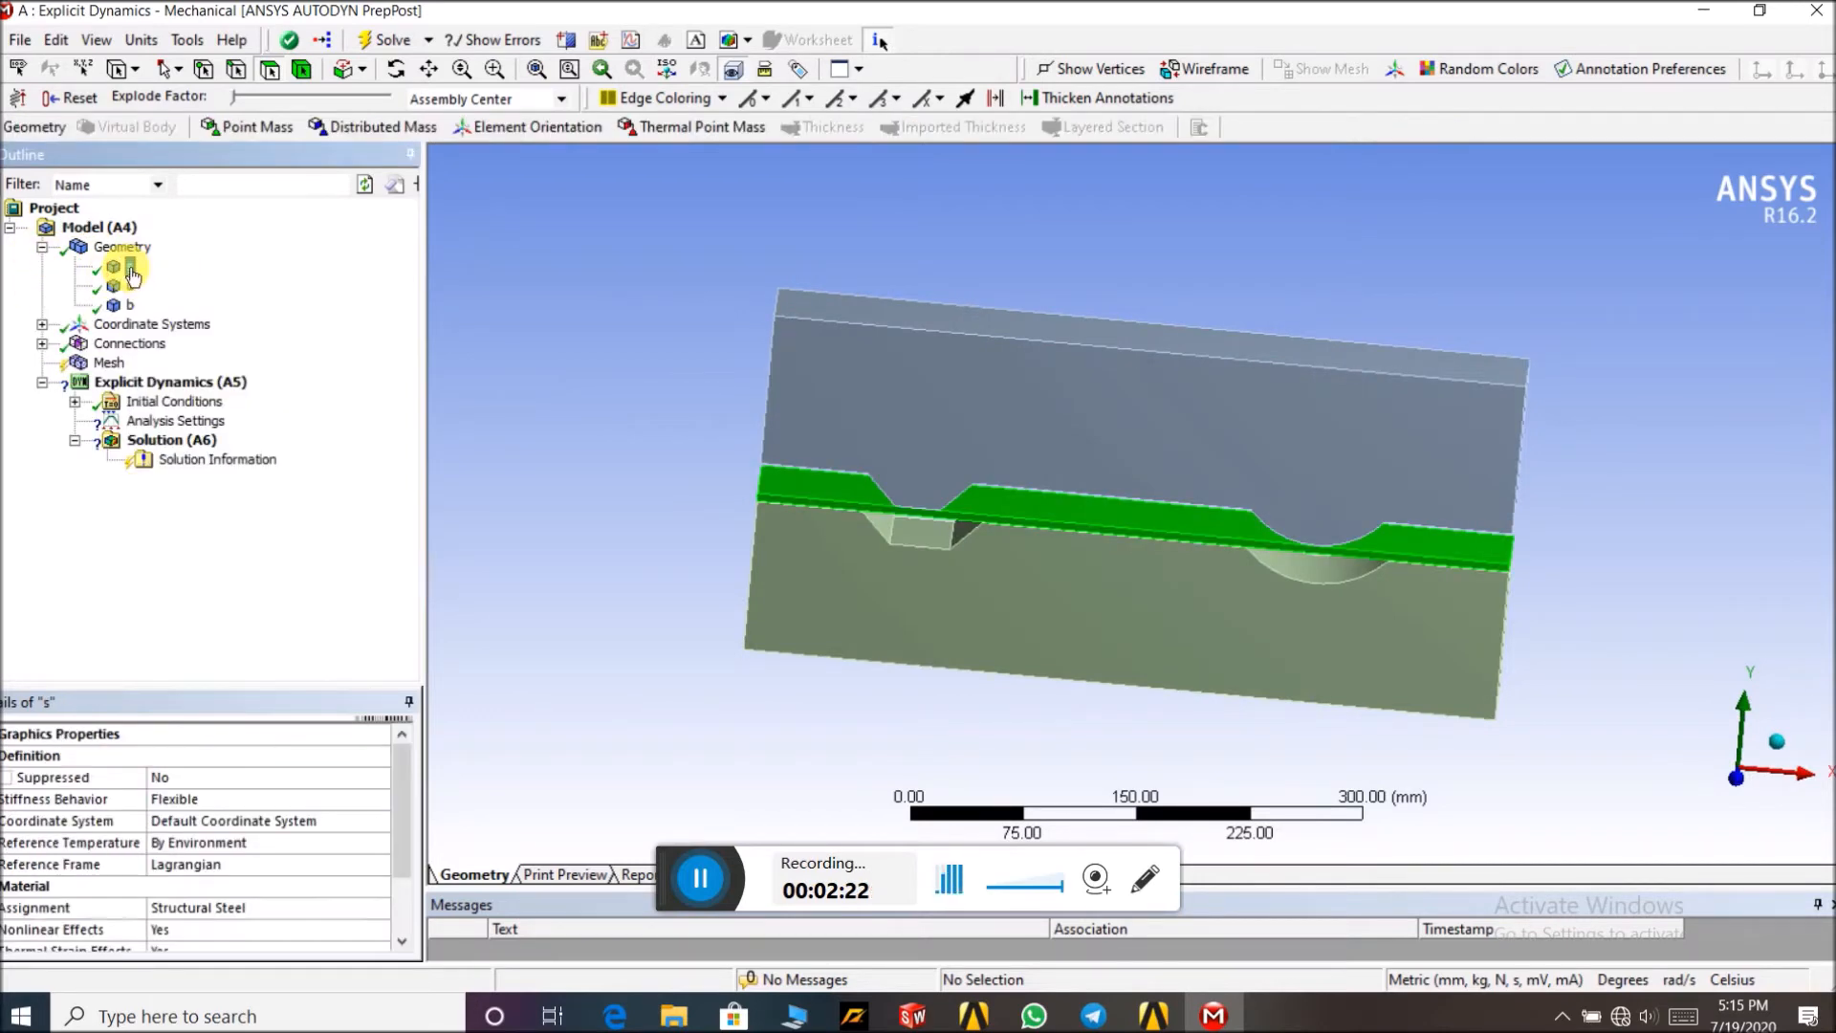
click(364, 916)
click(380, 916)
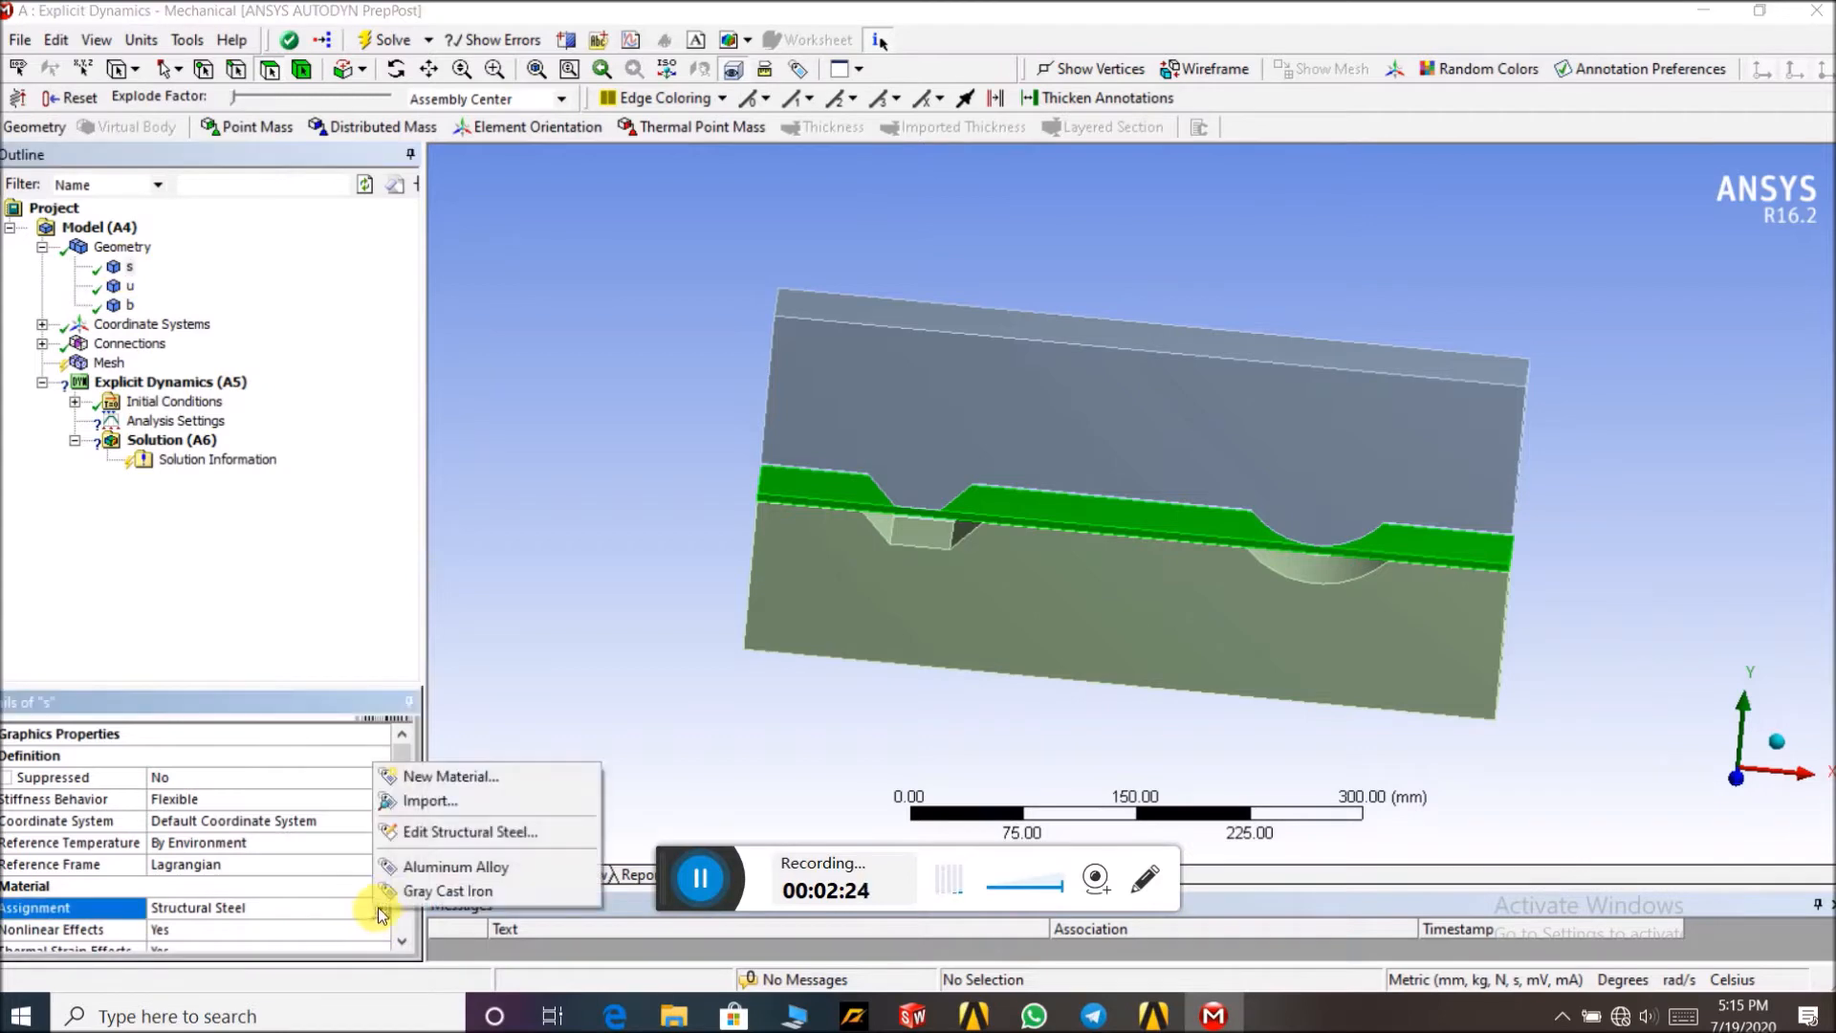
click(418, 869)
Assign Gray Cast Iron to the two die bodies u and b and set their stiffness behavior to Rigid
click(130, 286)
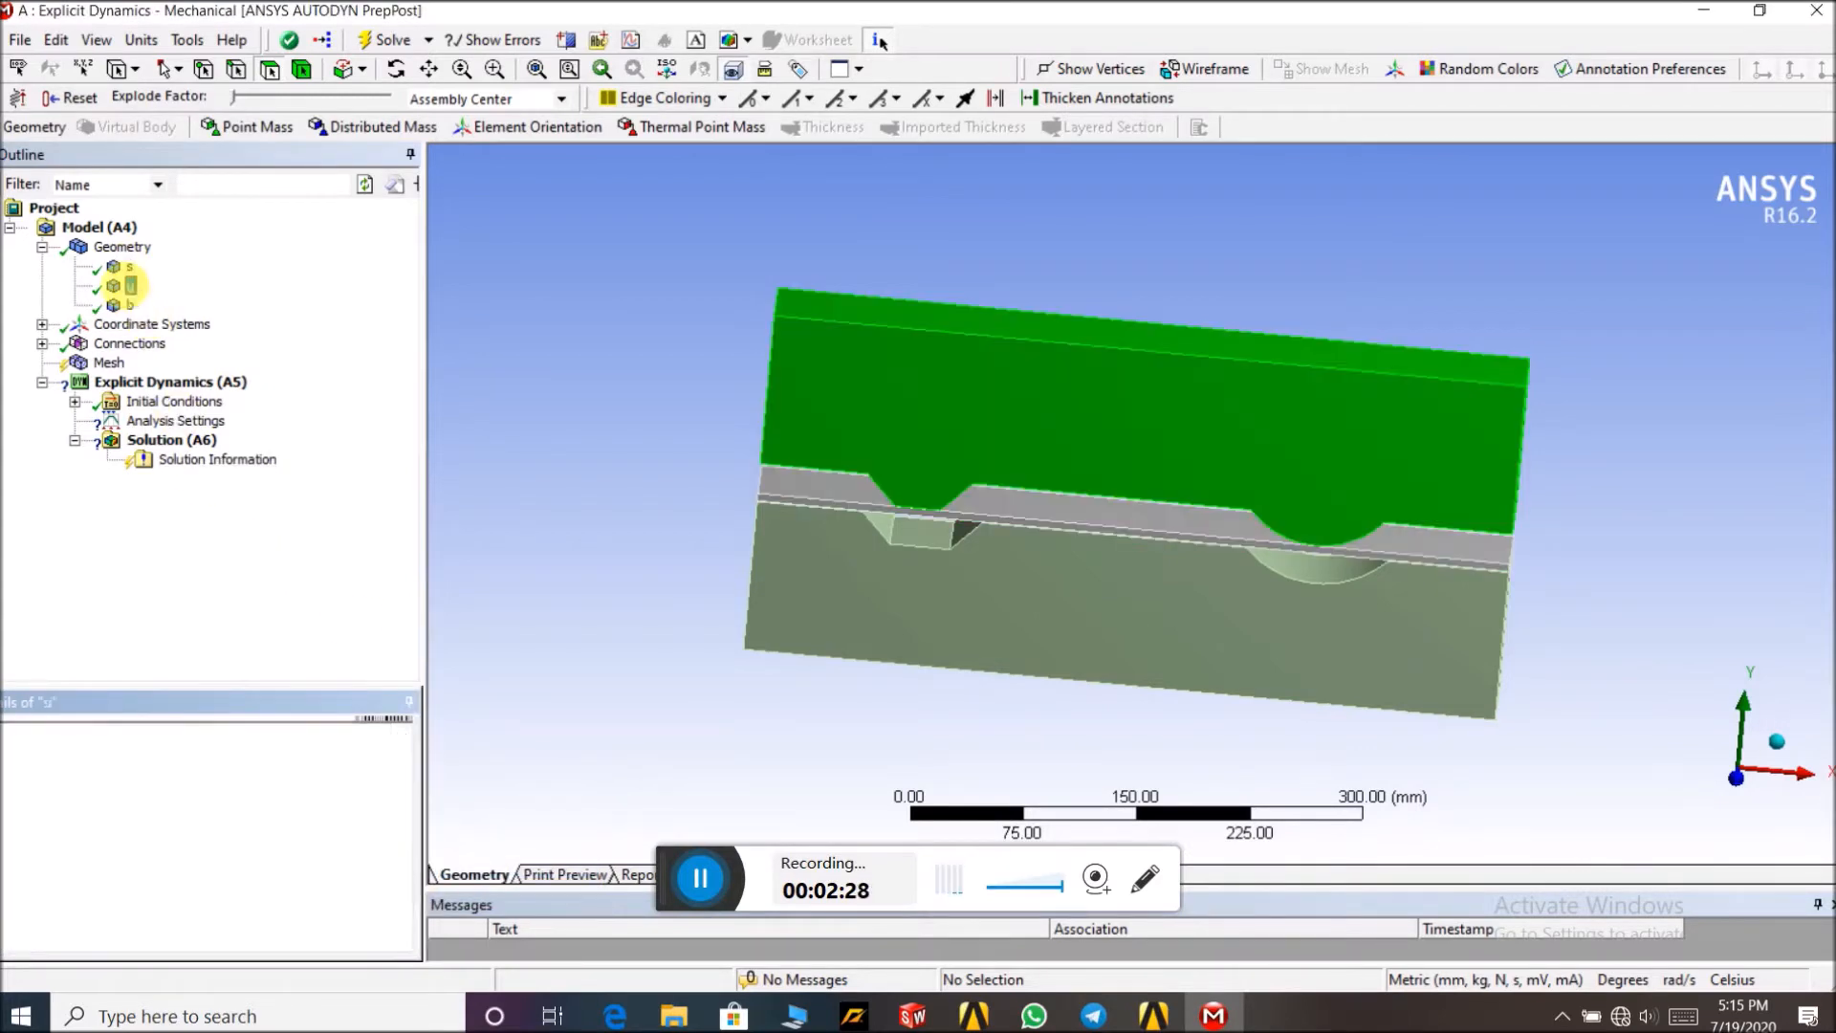
ctrl+click(129, 306)
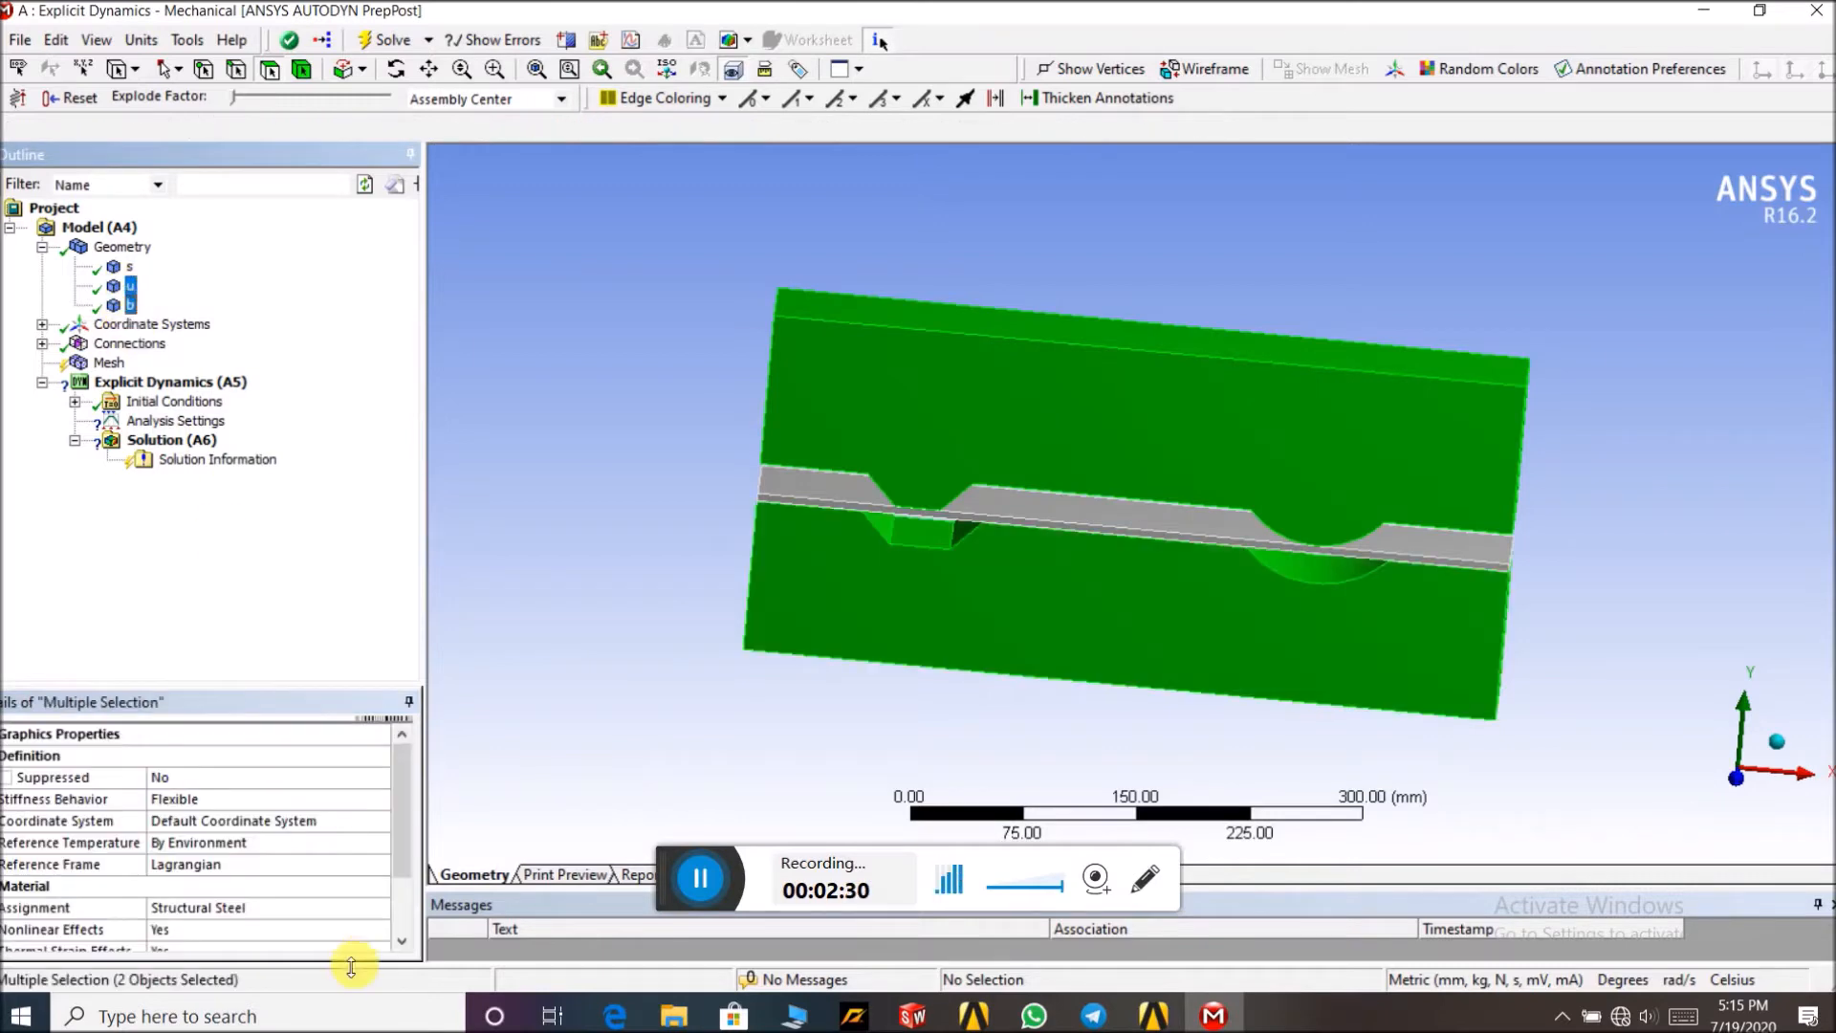
click(380, 904)
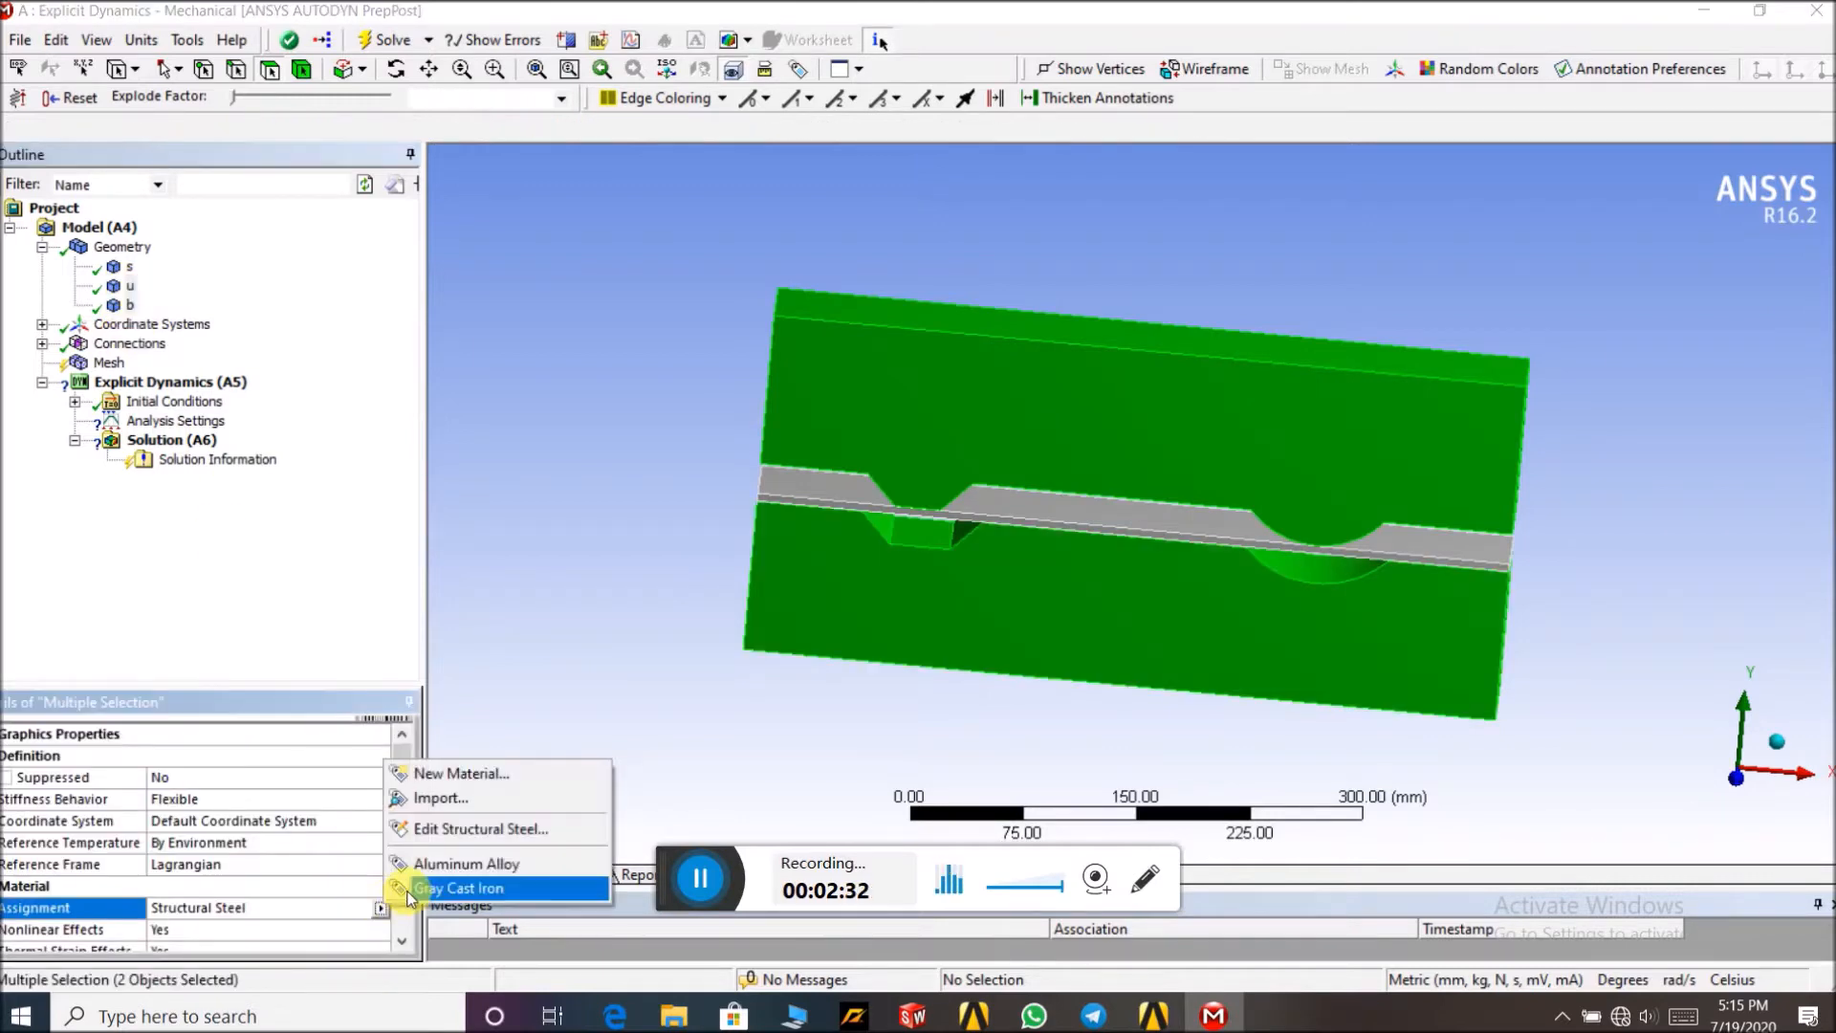
click(409, 890)
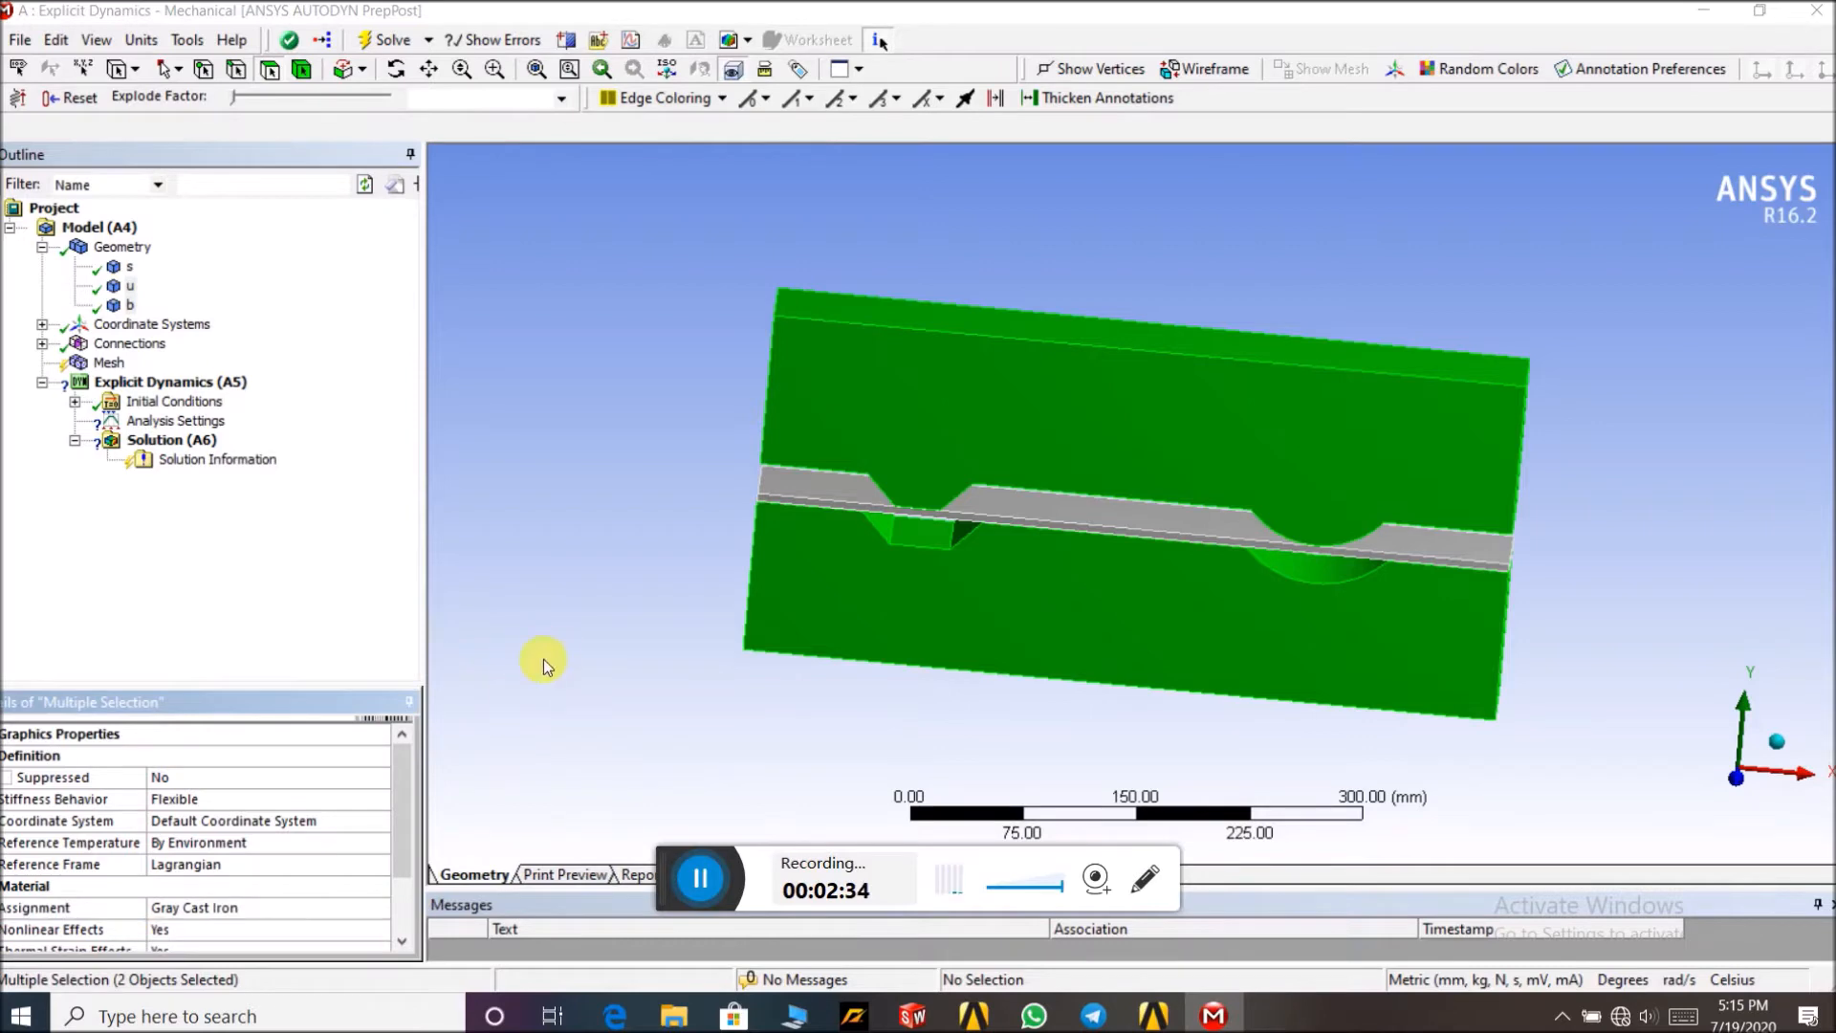
click(362, 801)
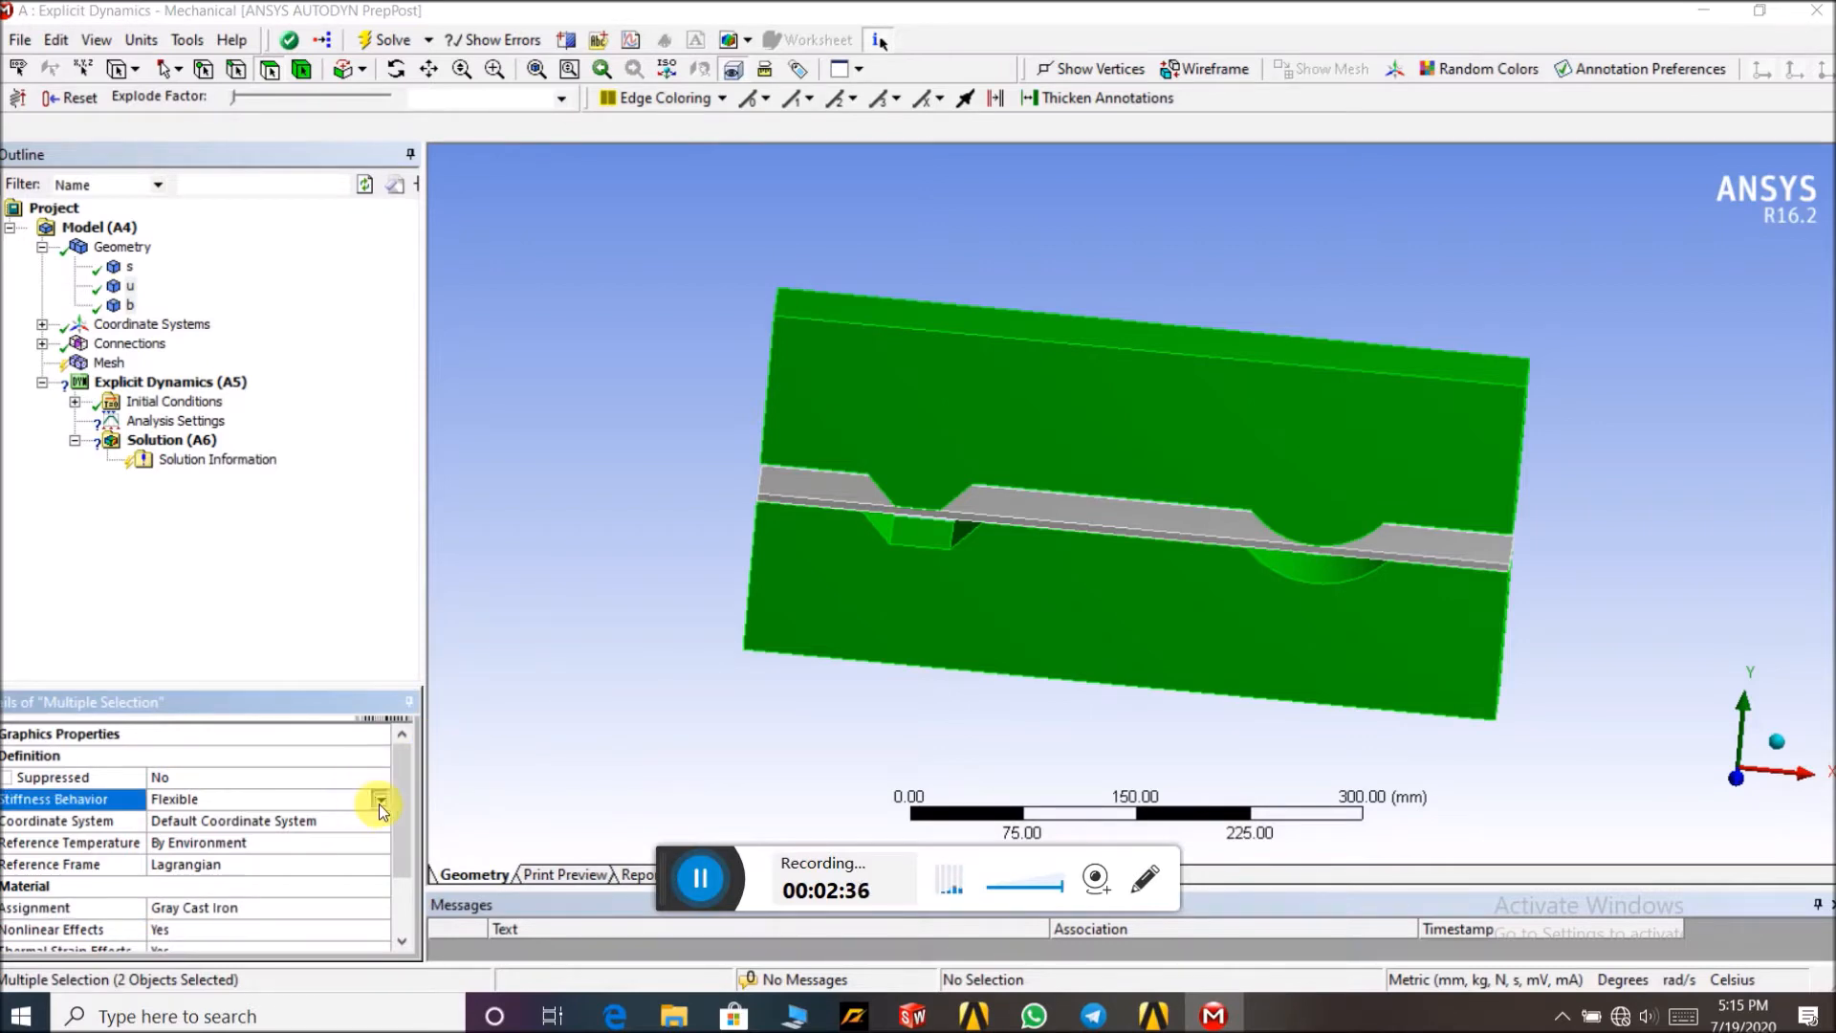
click(379, 801)
click(356, 837)
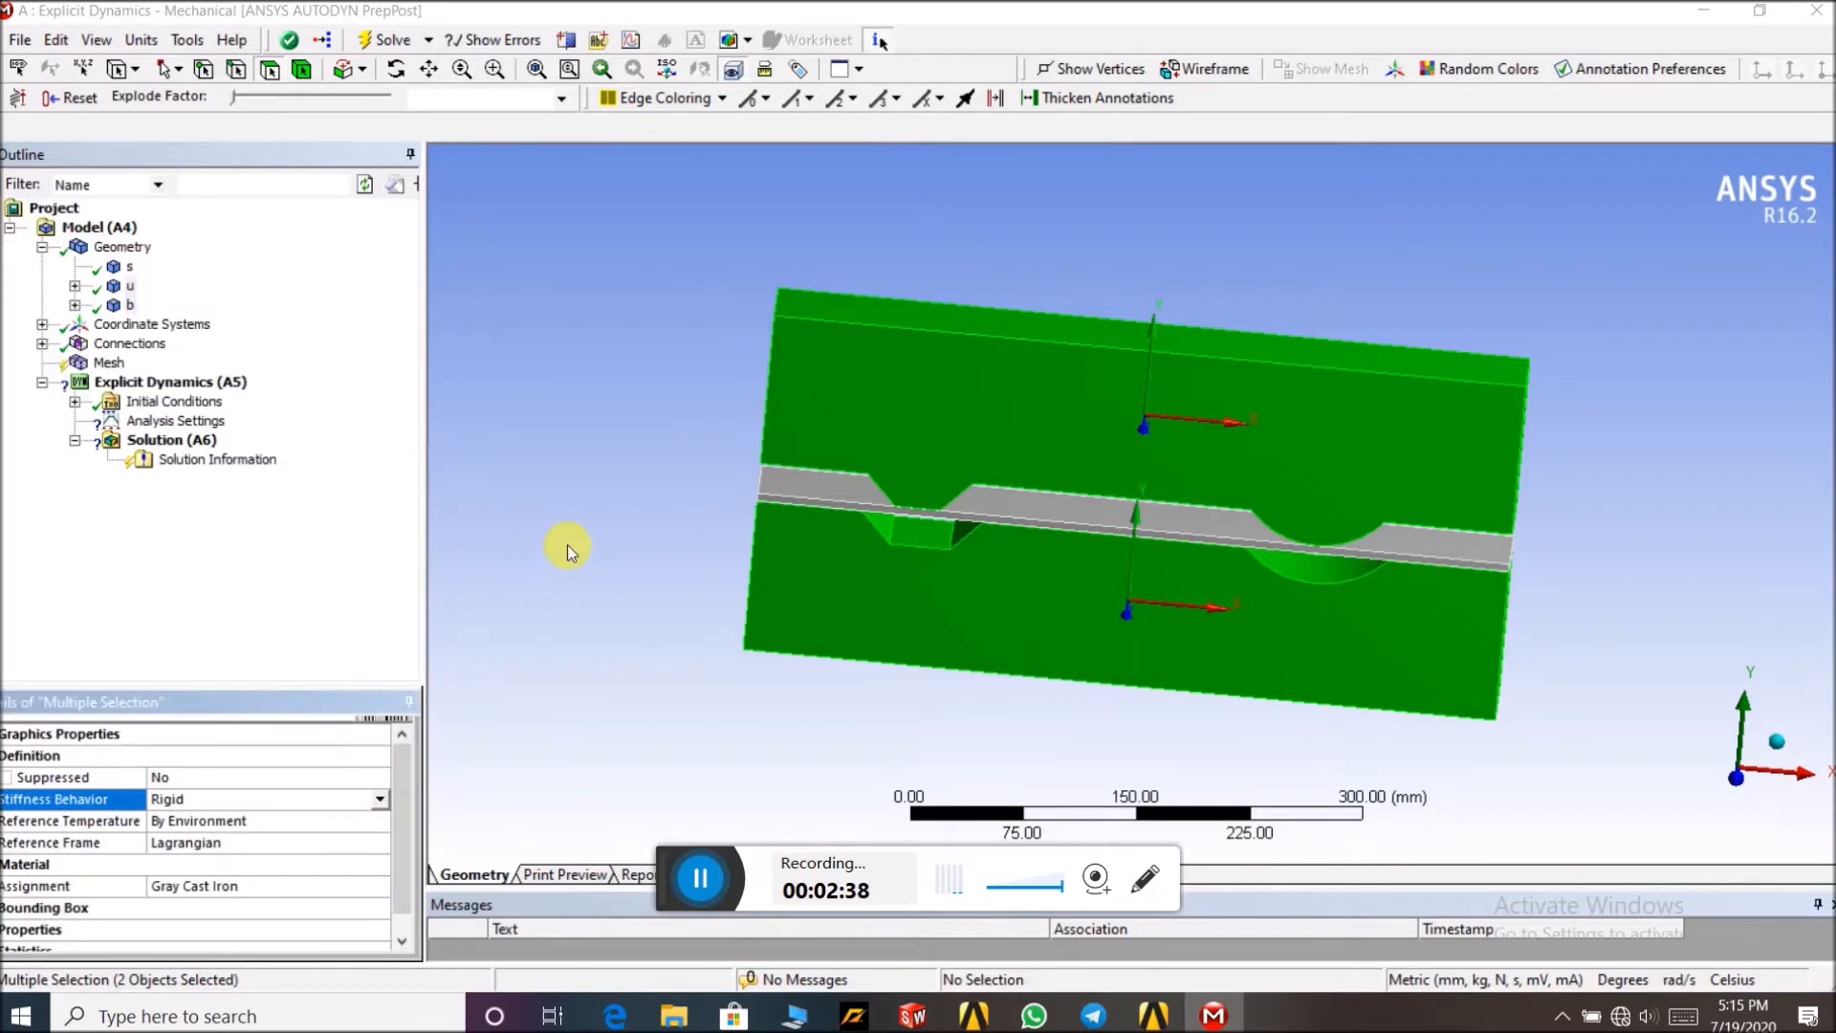
Delete the automatically generated Contacts group from the model's connections
mouse_move(565, 492)
middle_down()
mouse_move(648, 462)
mouse_move(548, 474)
middle_up()
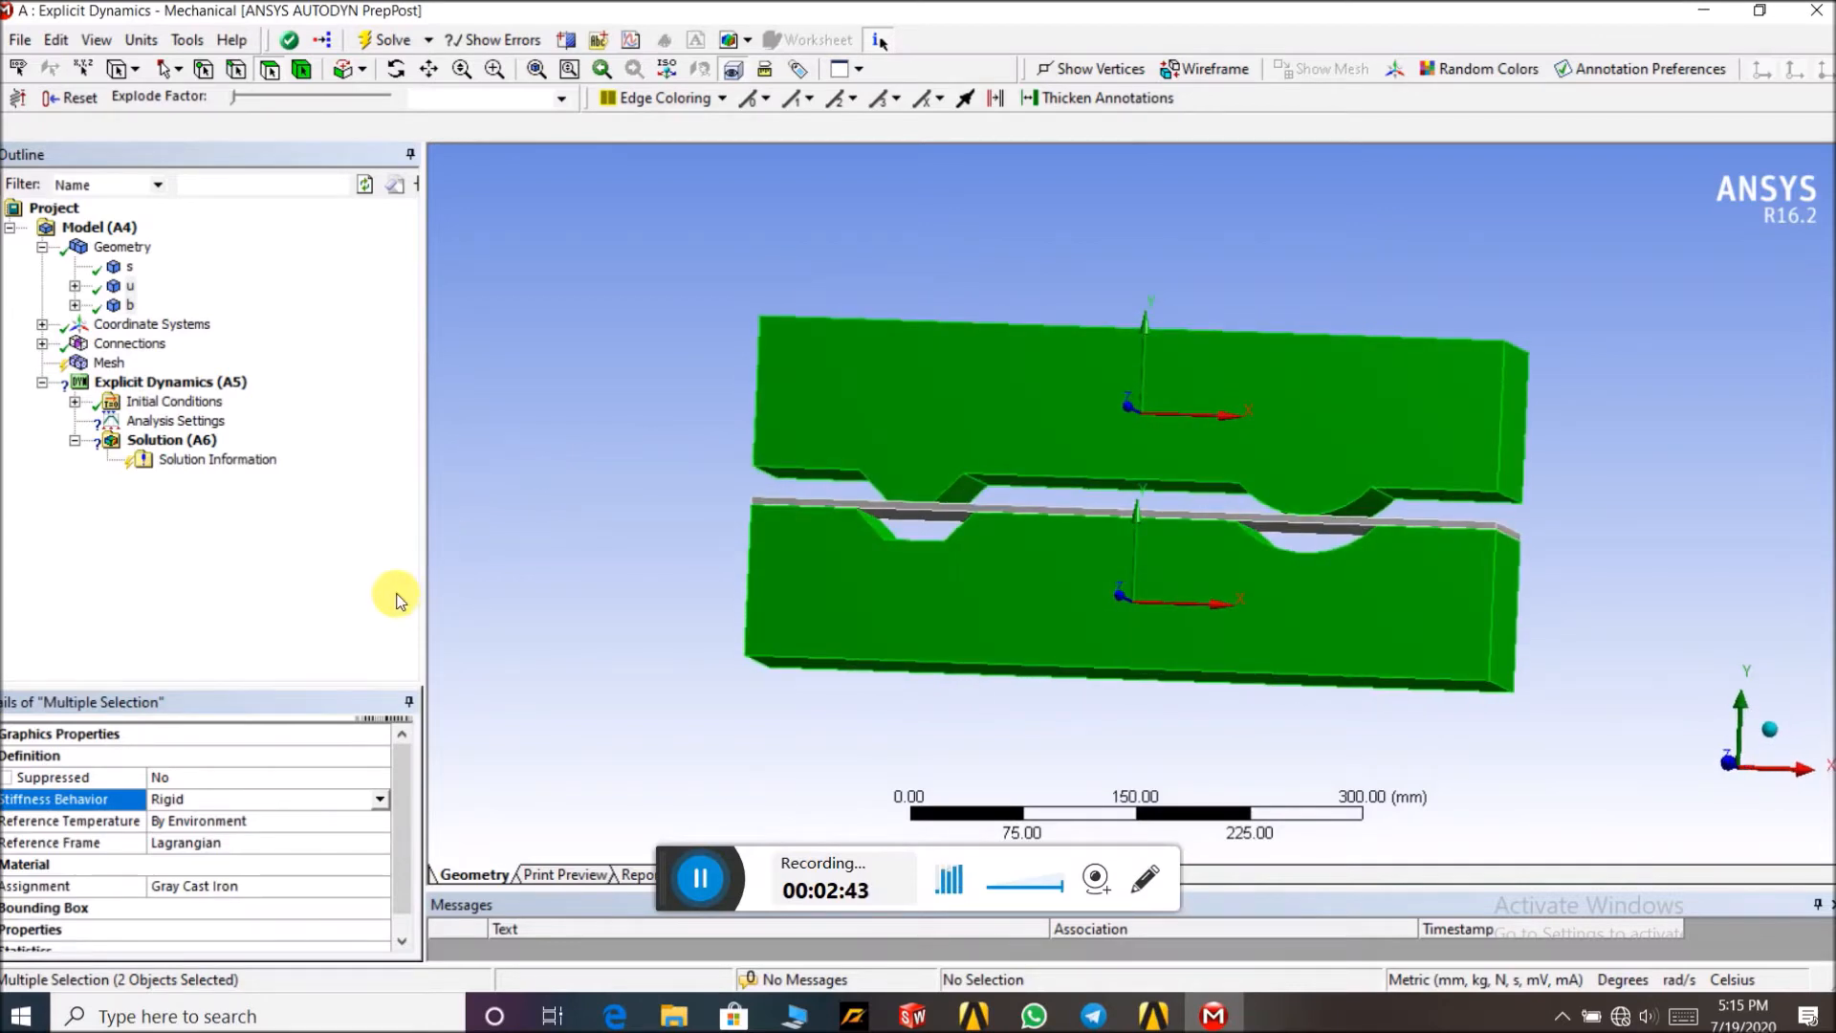
mouse_move(653, 369)
middle_down()
mouse_move(668, 402)
mouse_move(655, 395)
middle_up()
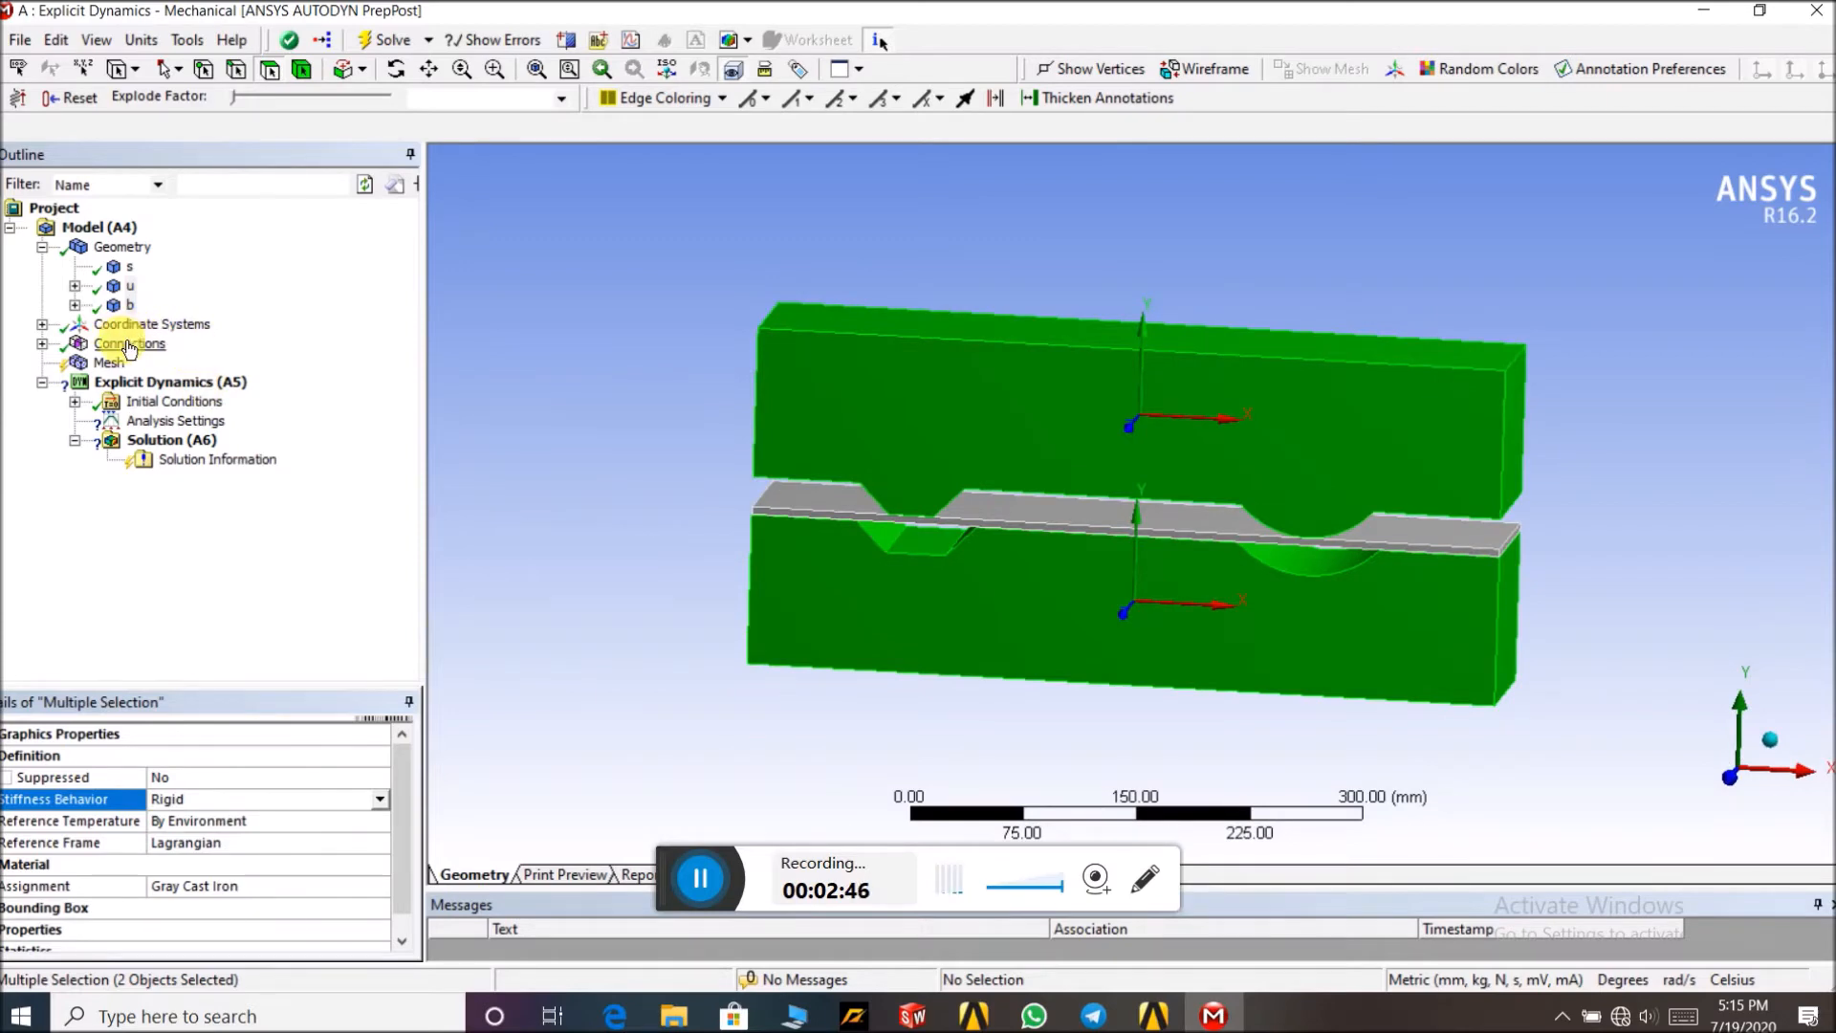
click(42, 344)
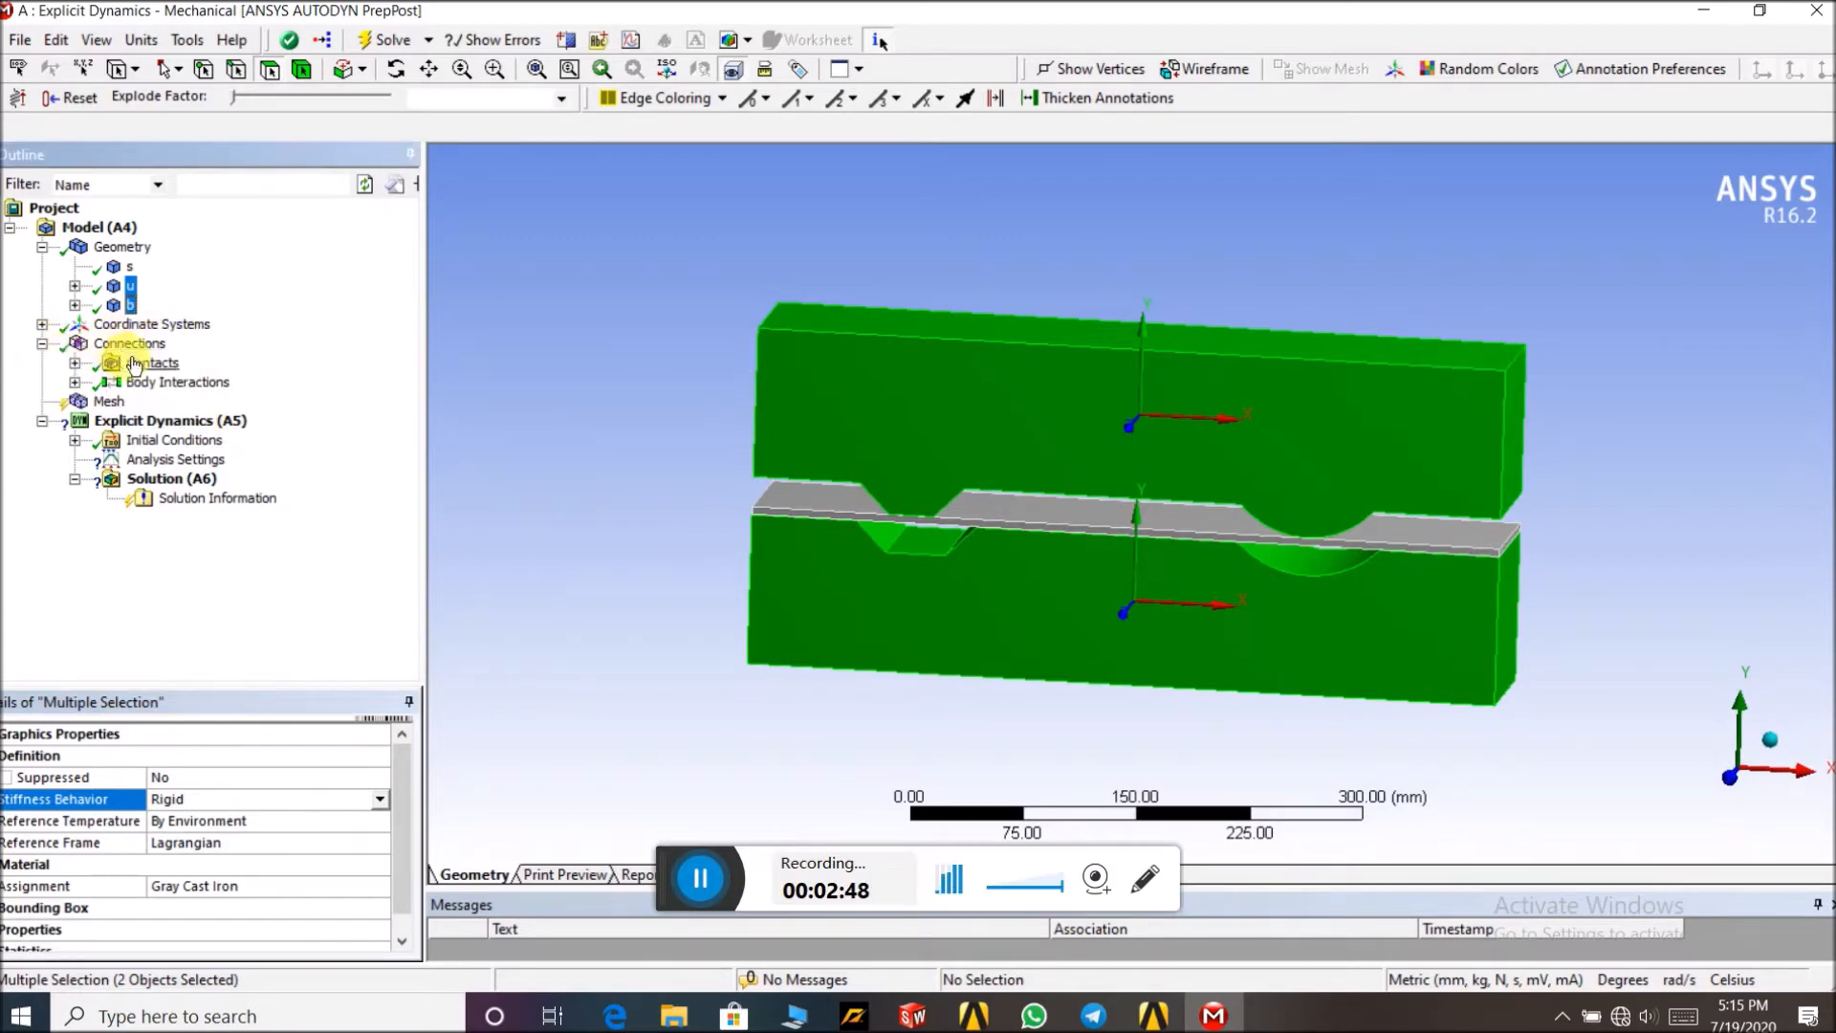
click(134, 363)
right_click(134, 364)
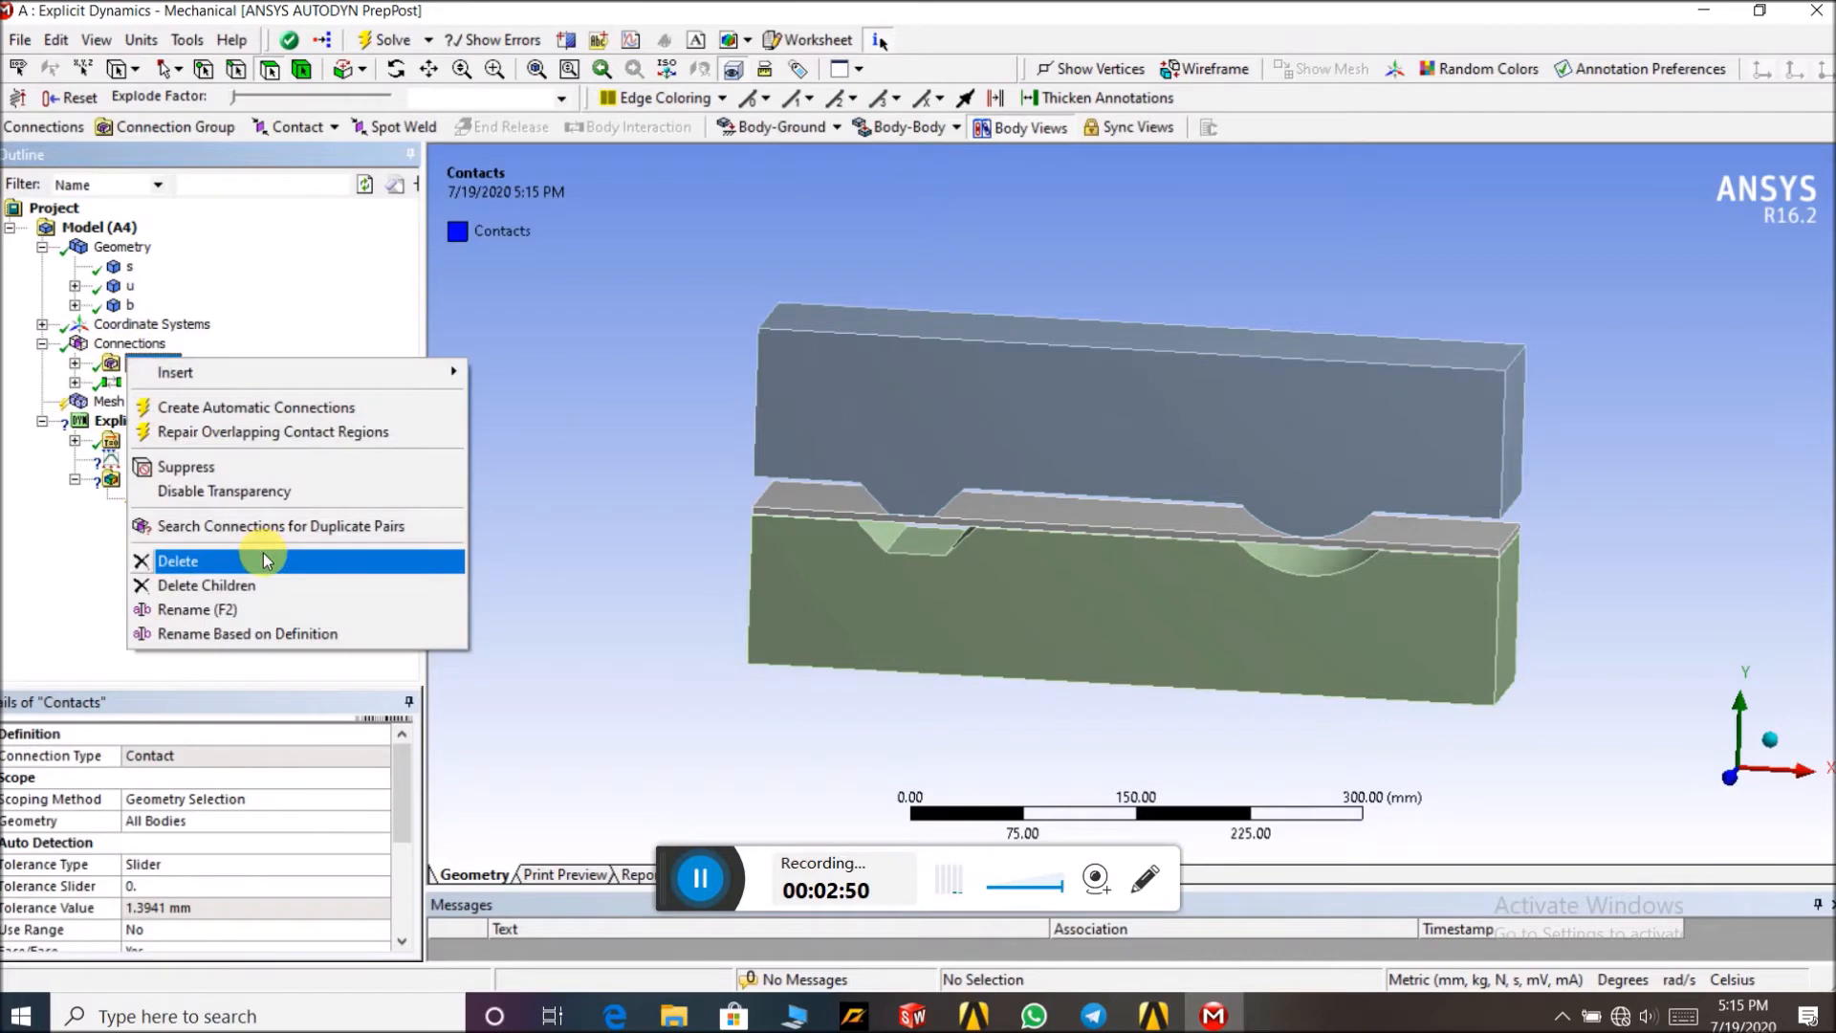
click(516, 359)
click(150, 368)
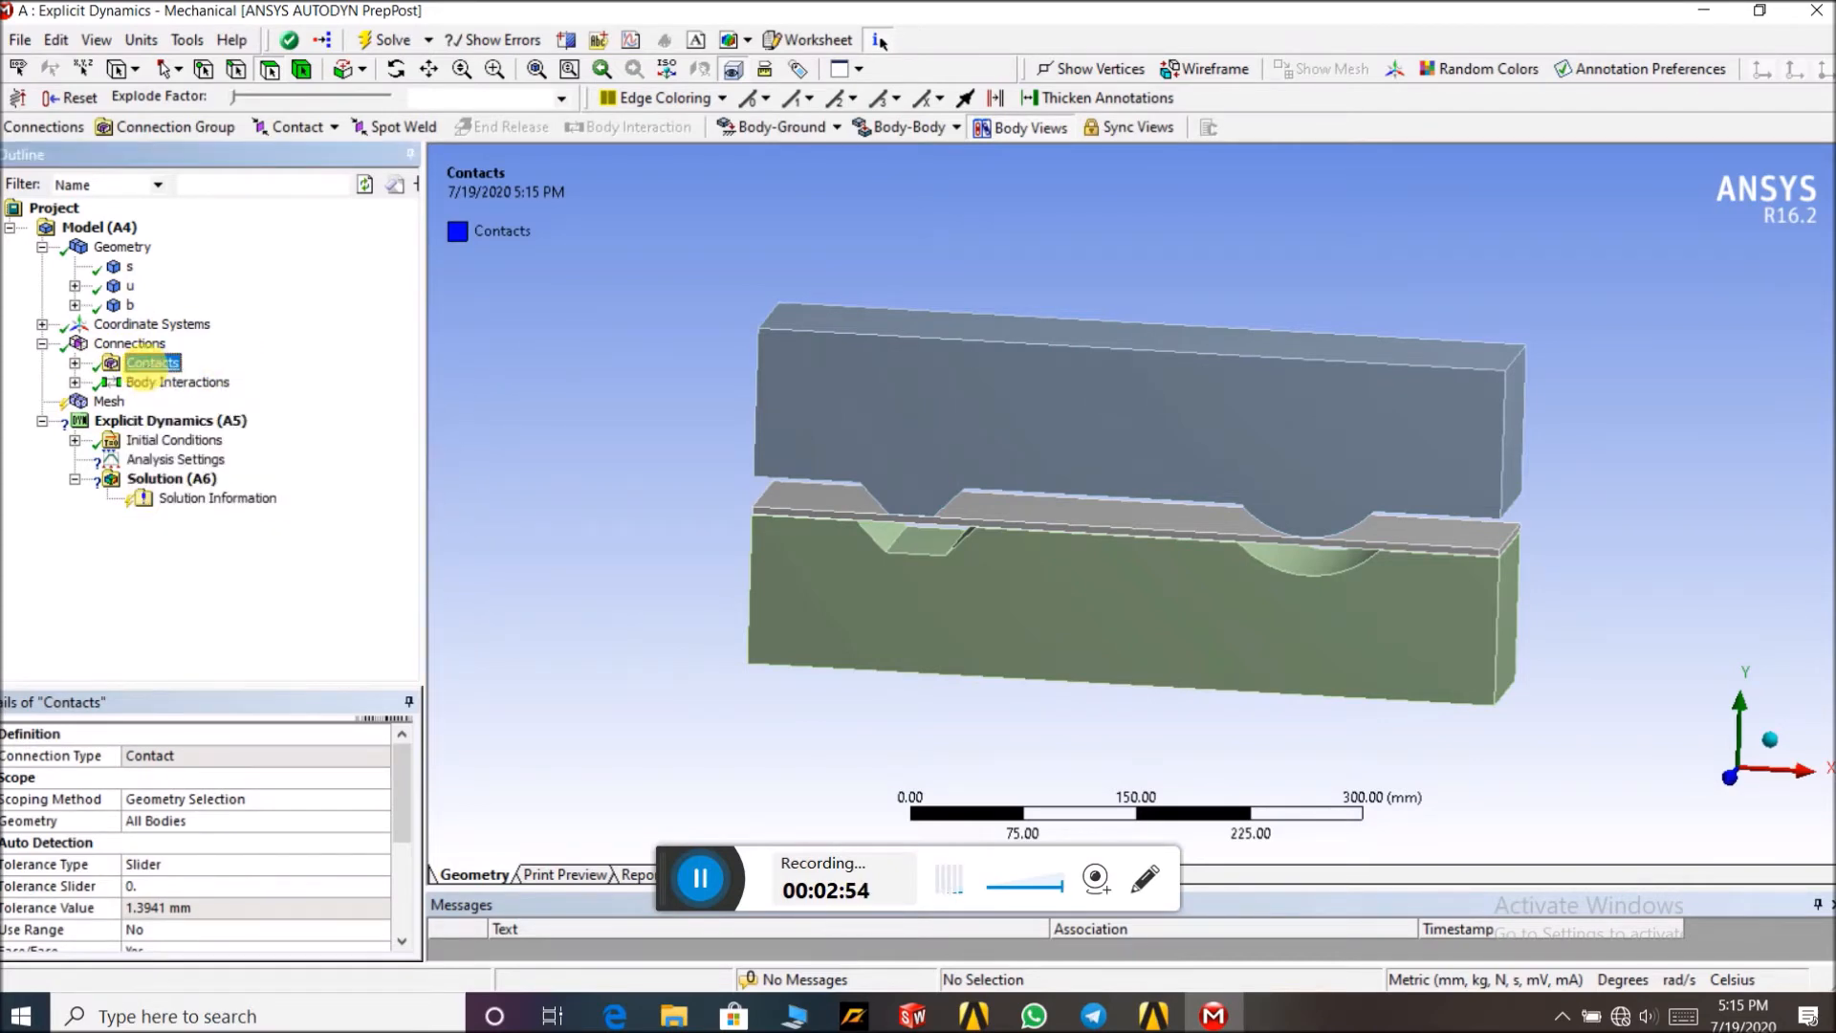
right_click(150, 371)
click(292, 572)
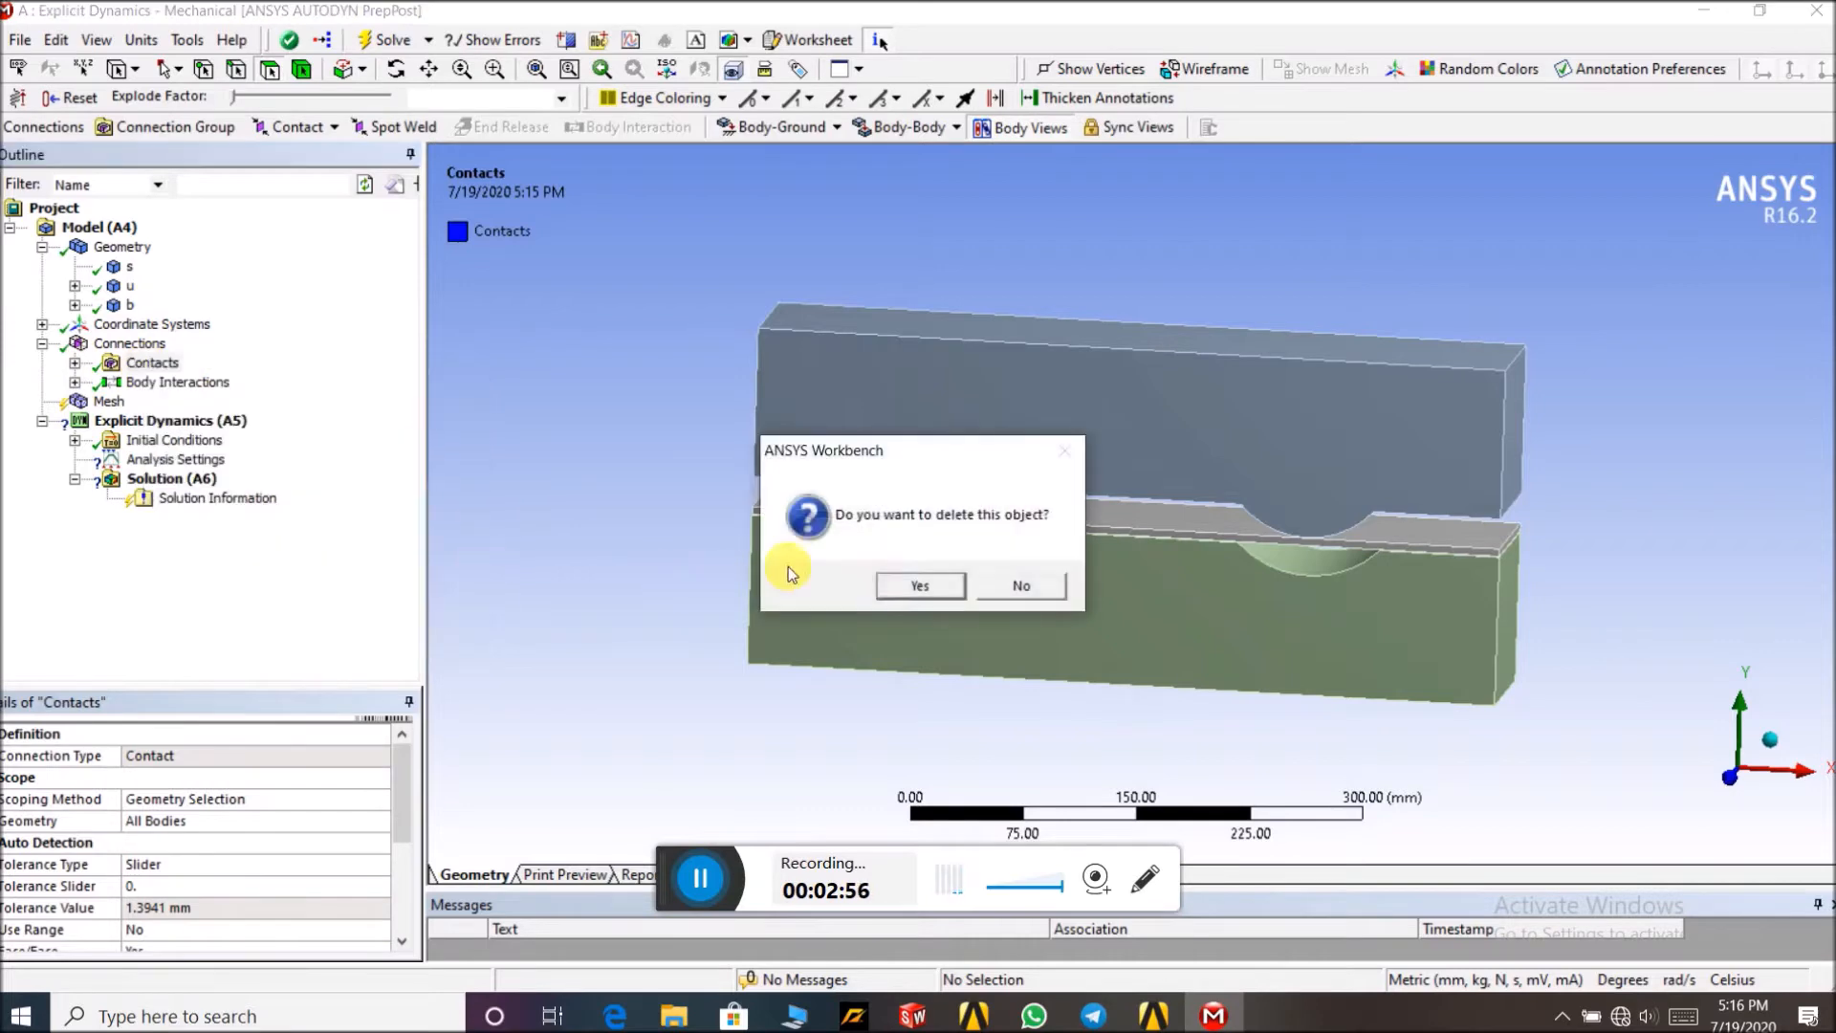
click(926, 586)
Insert a manual contact region under Connections
click(143, 347)
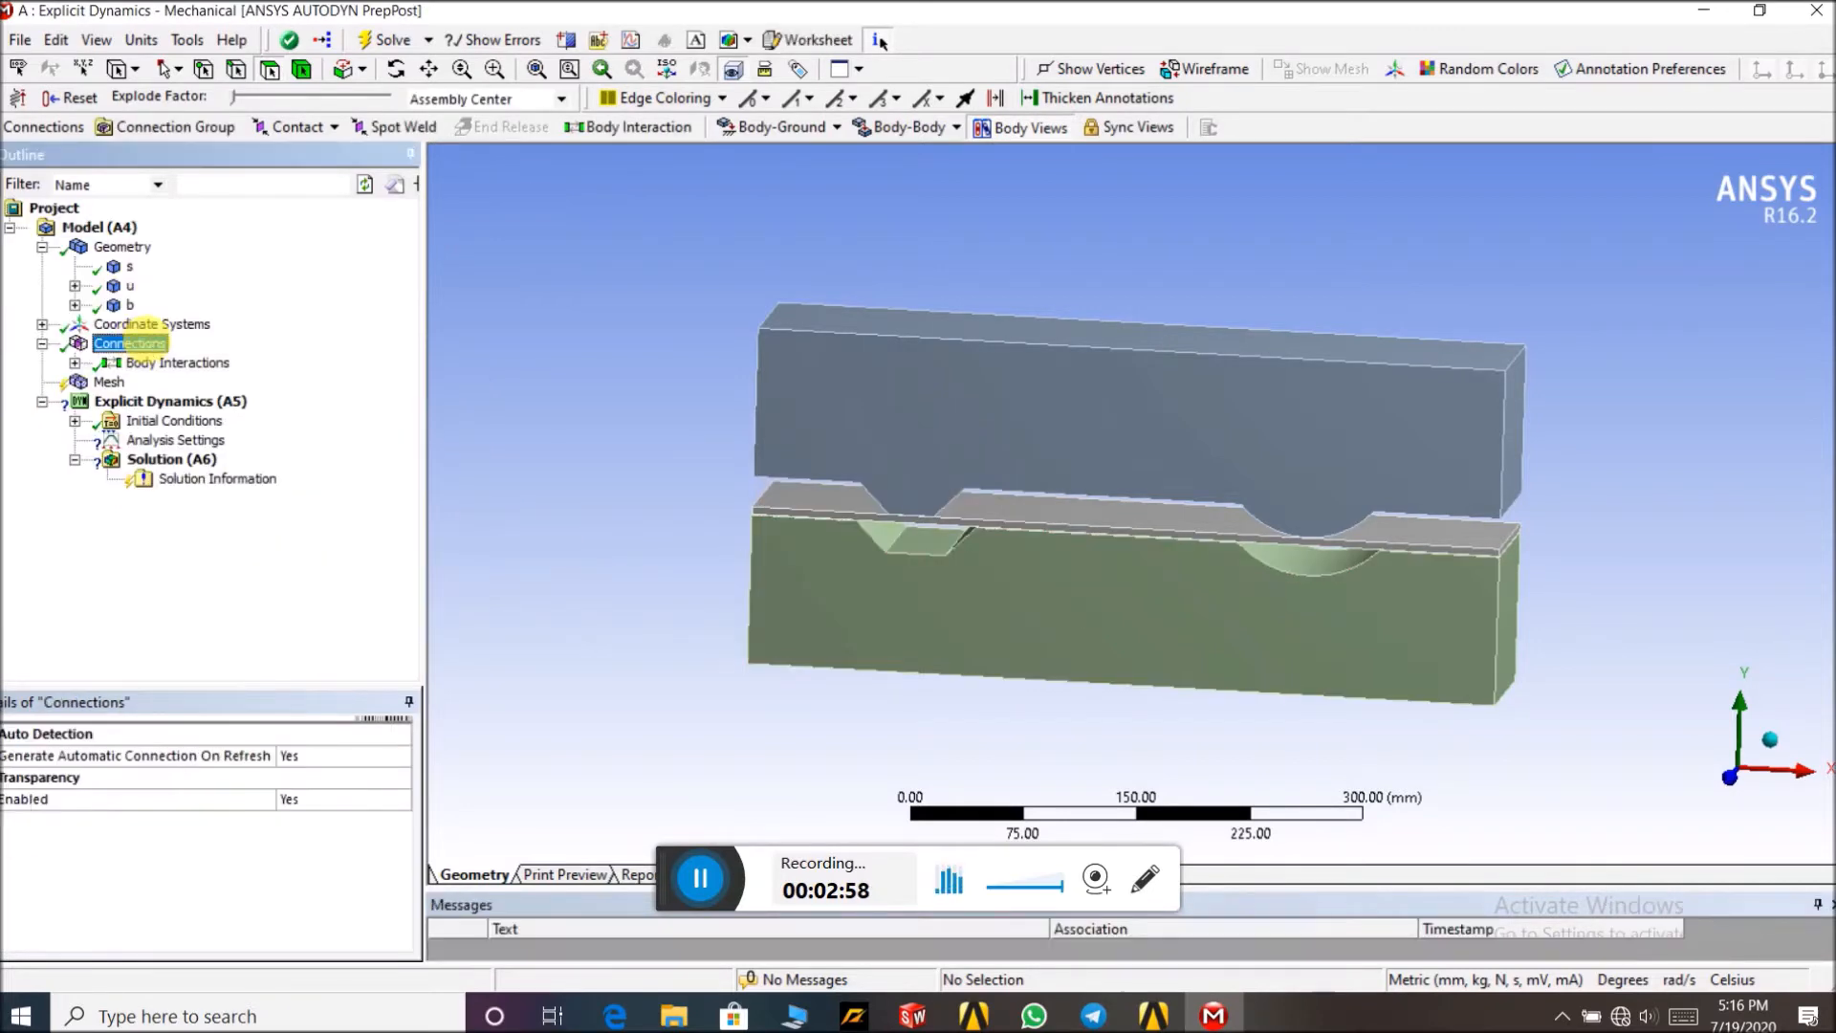
right_click(144, 346)
mouse_move(340, 367)
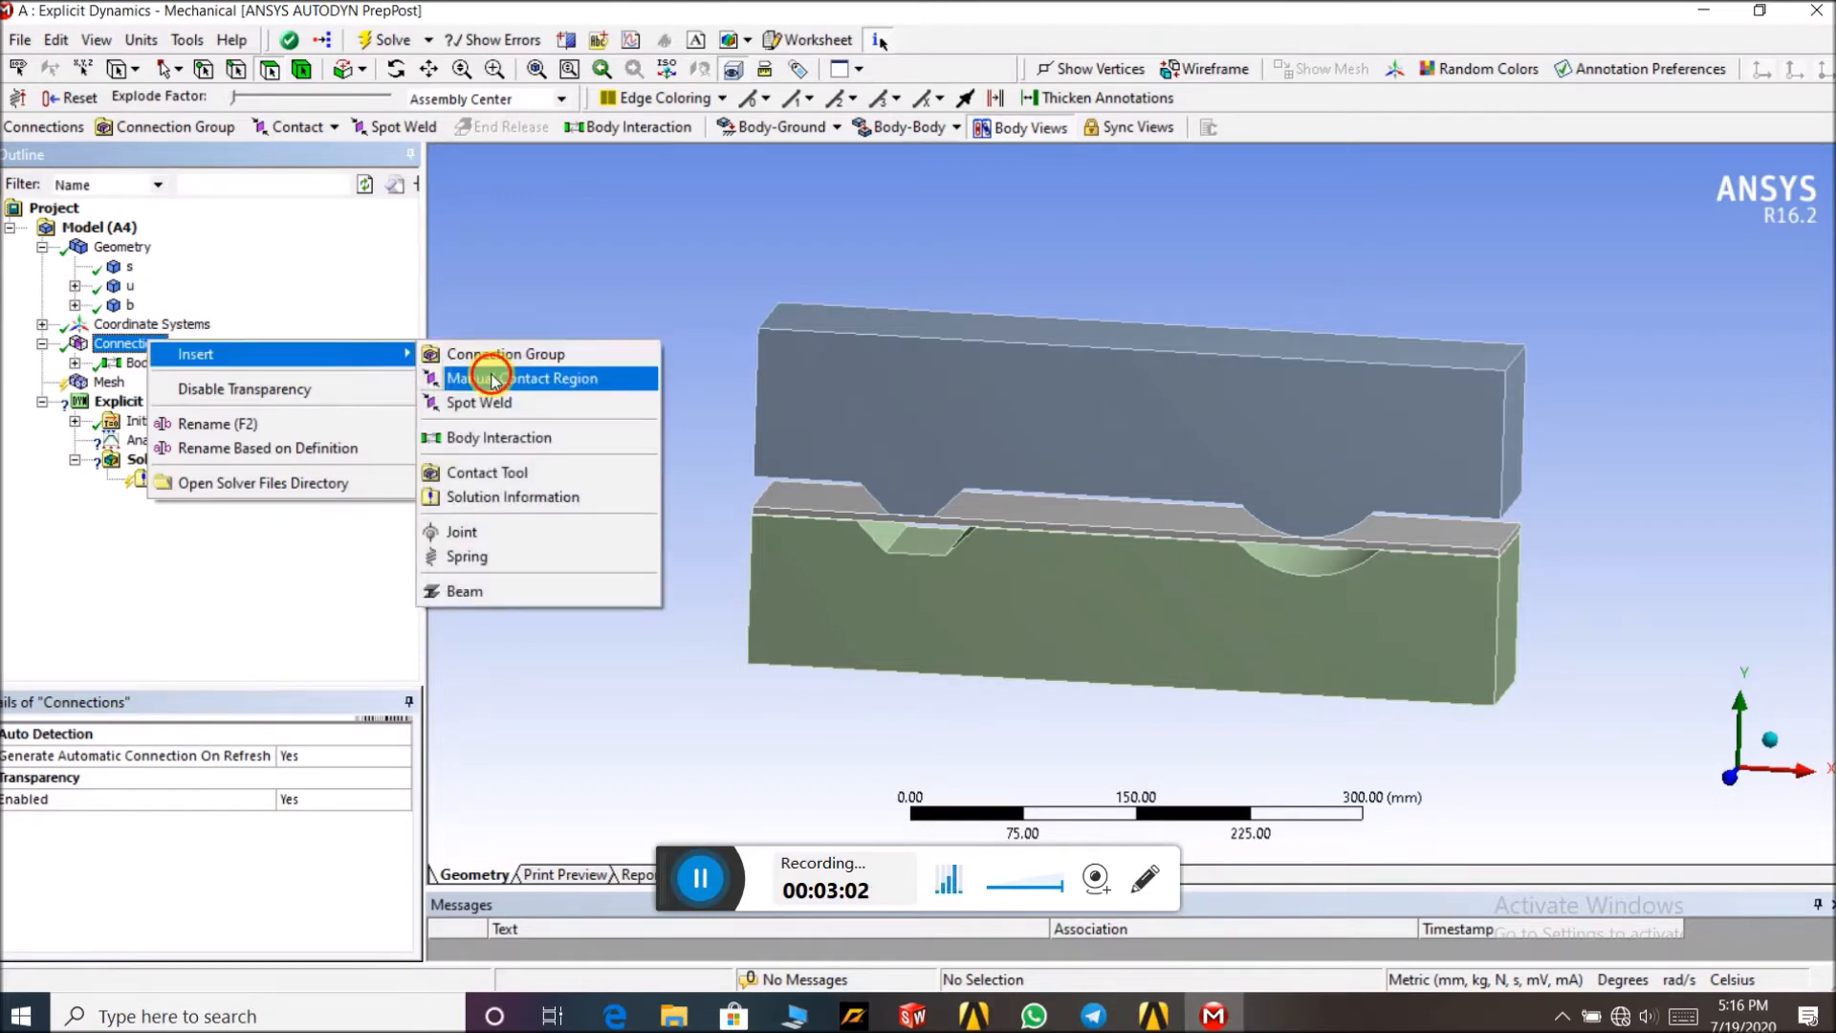
click(488, 379)
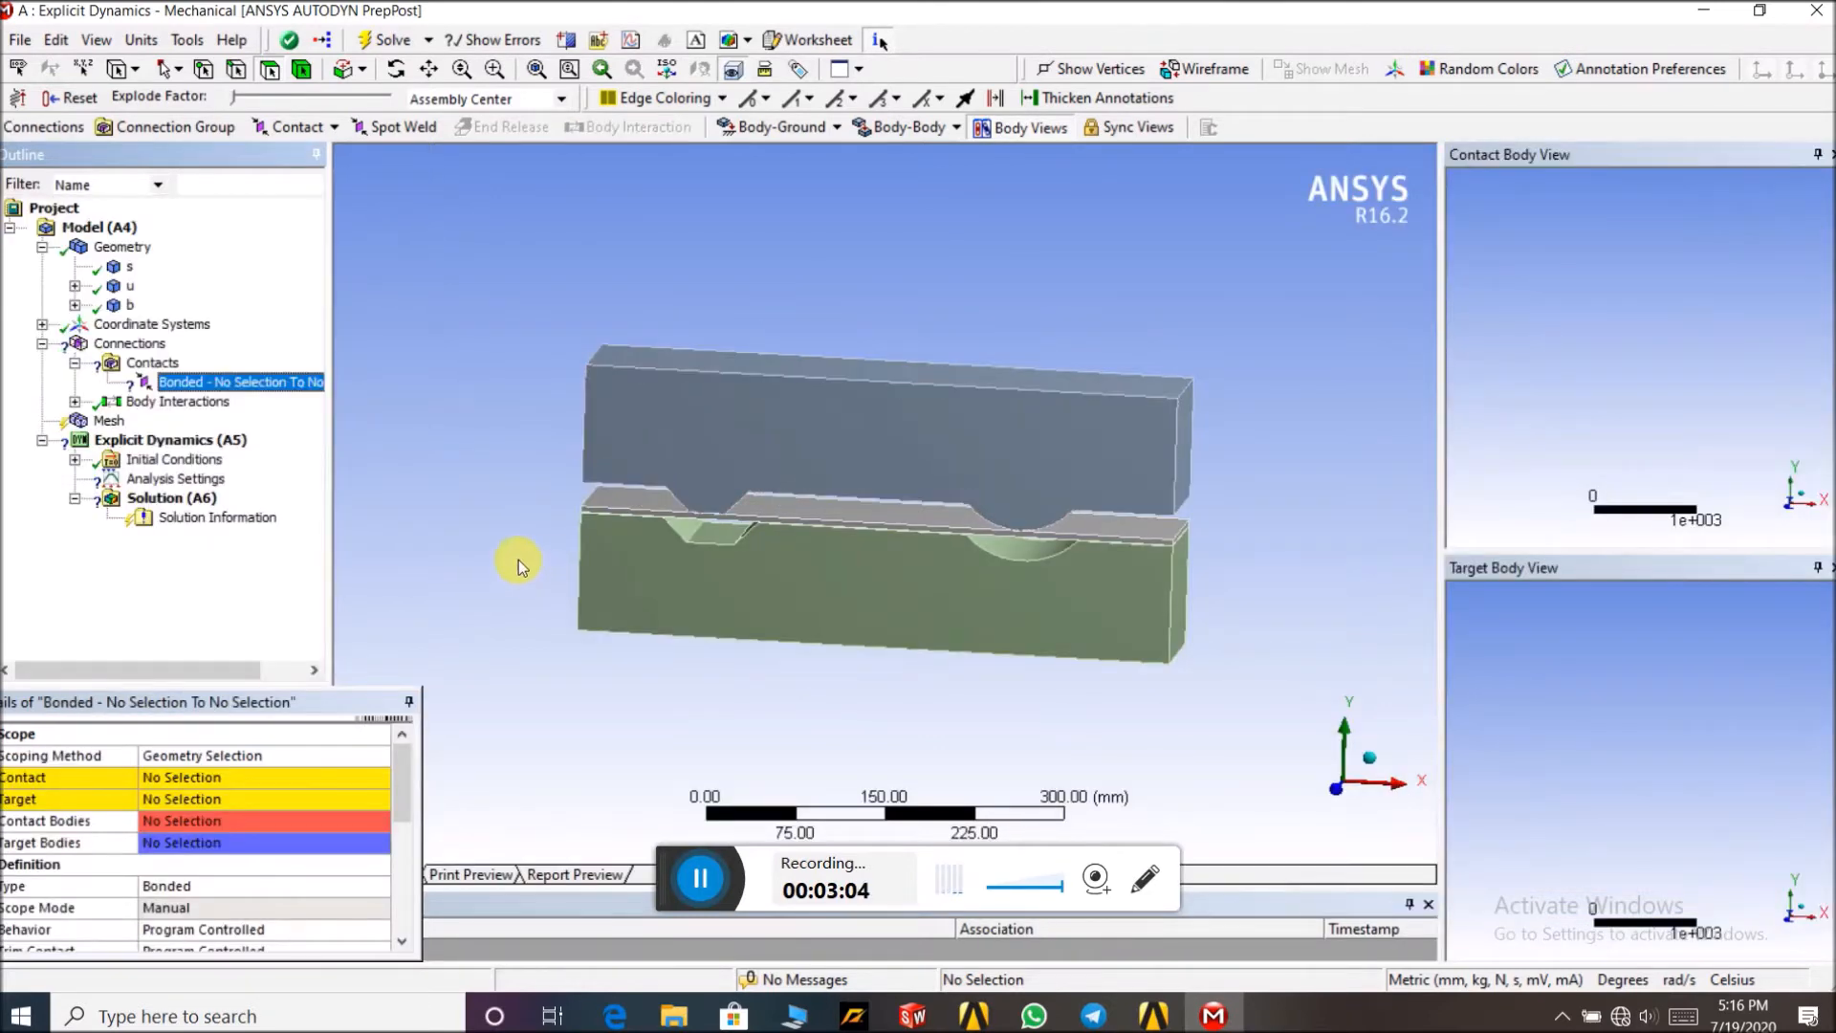
scroll(762, 540, up, 2)
scroll(765, 545, up, 2)
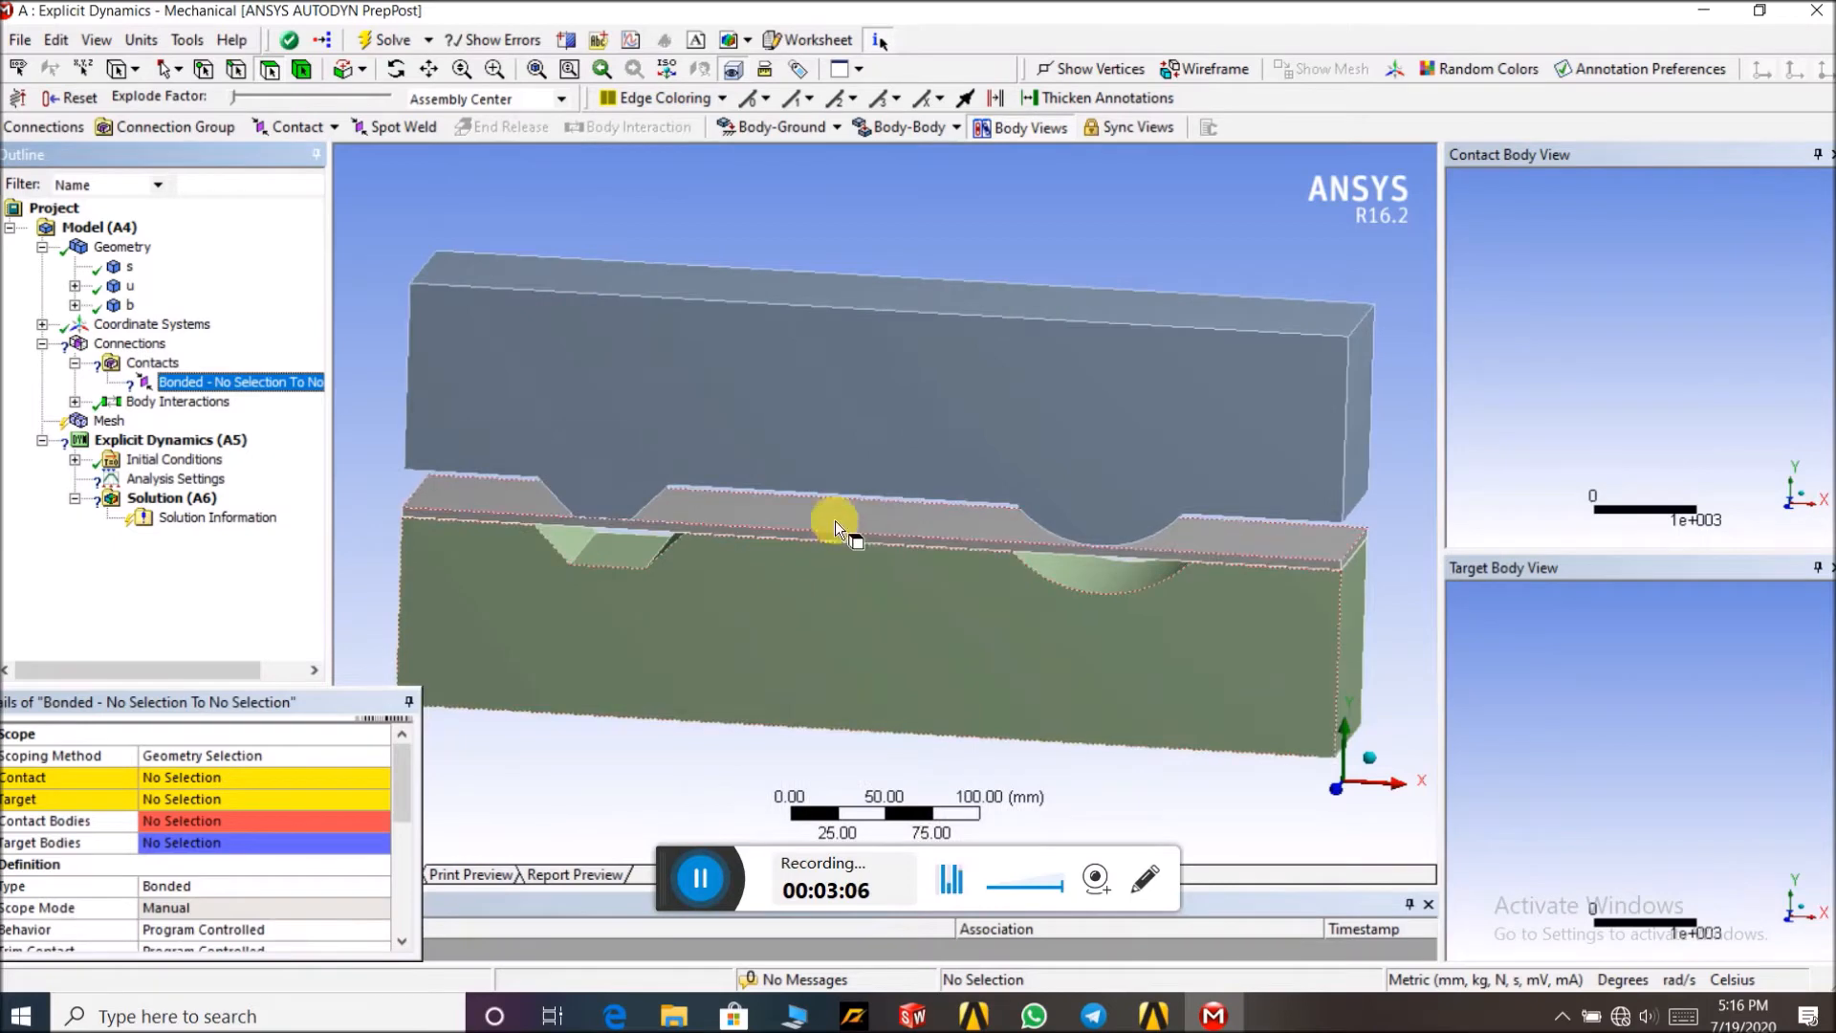
Assign the underside face of the sheet body s as the Contact side of the new contact region
mouse_move(852, 234)
middle_down()
mouse_move(849, 180)
mouse_move(852, 204)
middle_up()
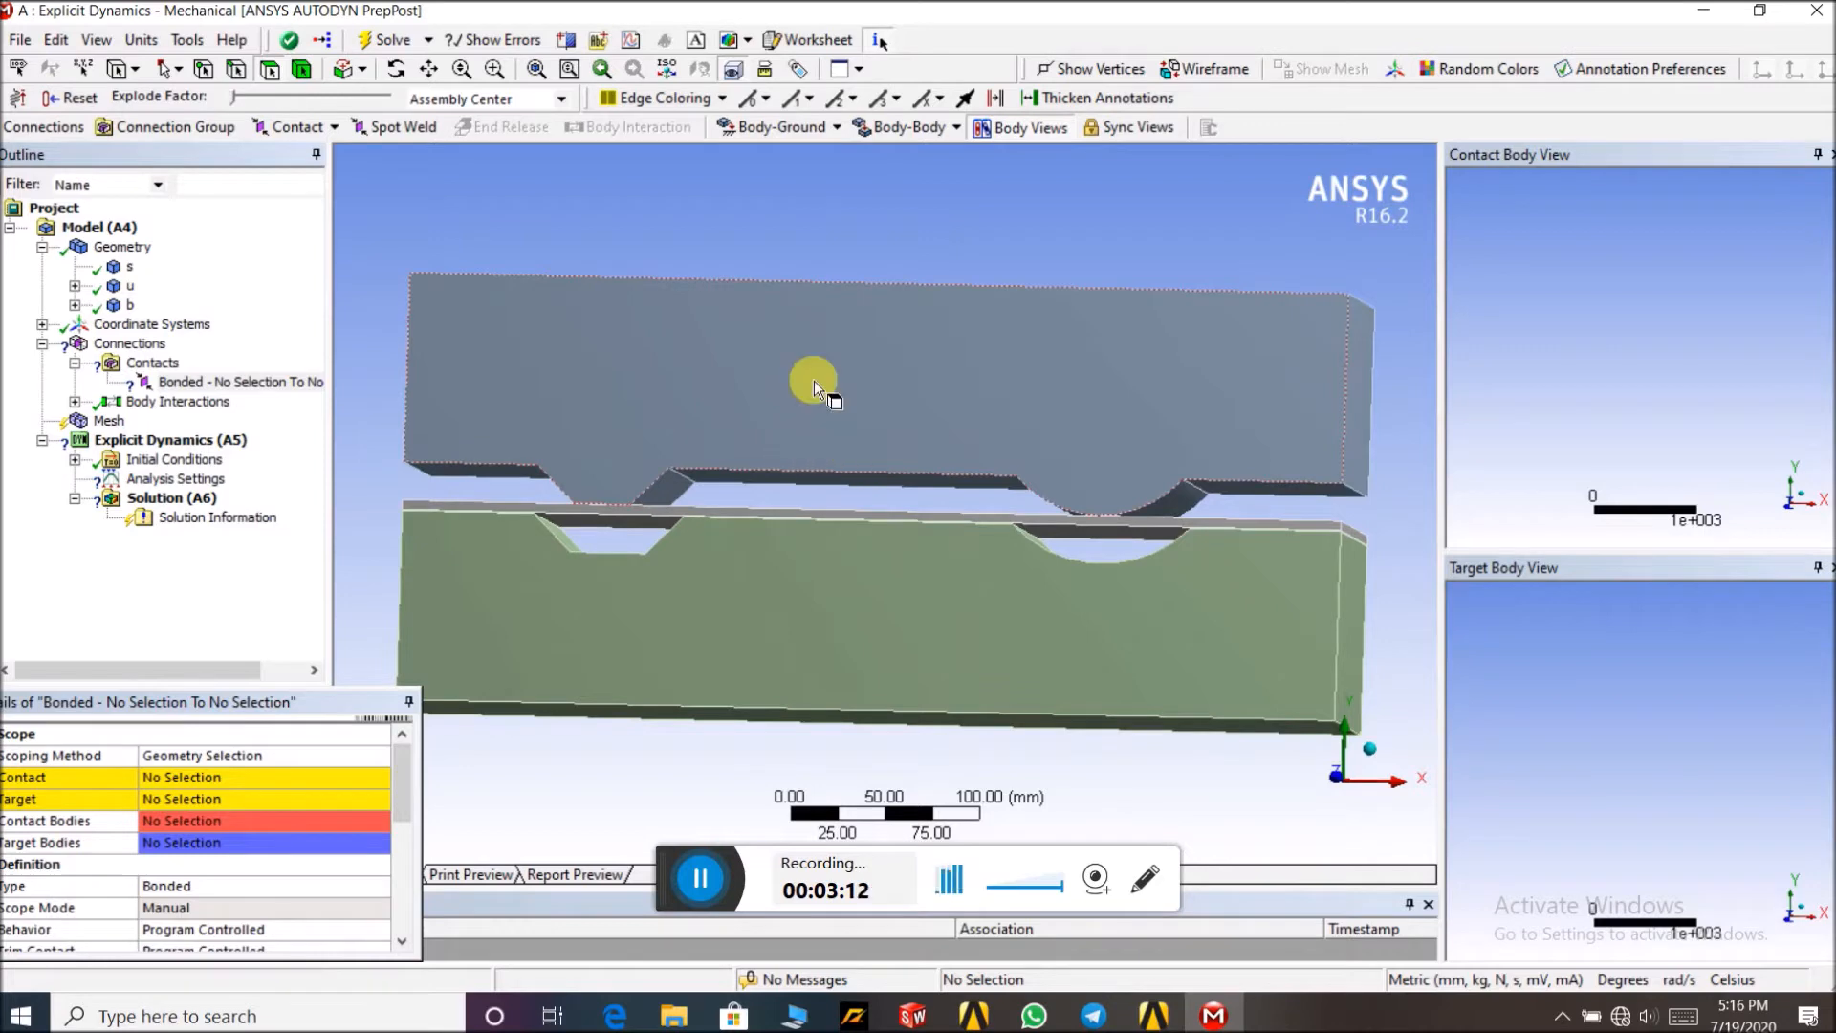
middle_drag(817, 178, 766, 210)
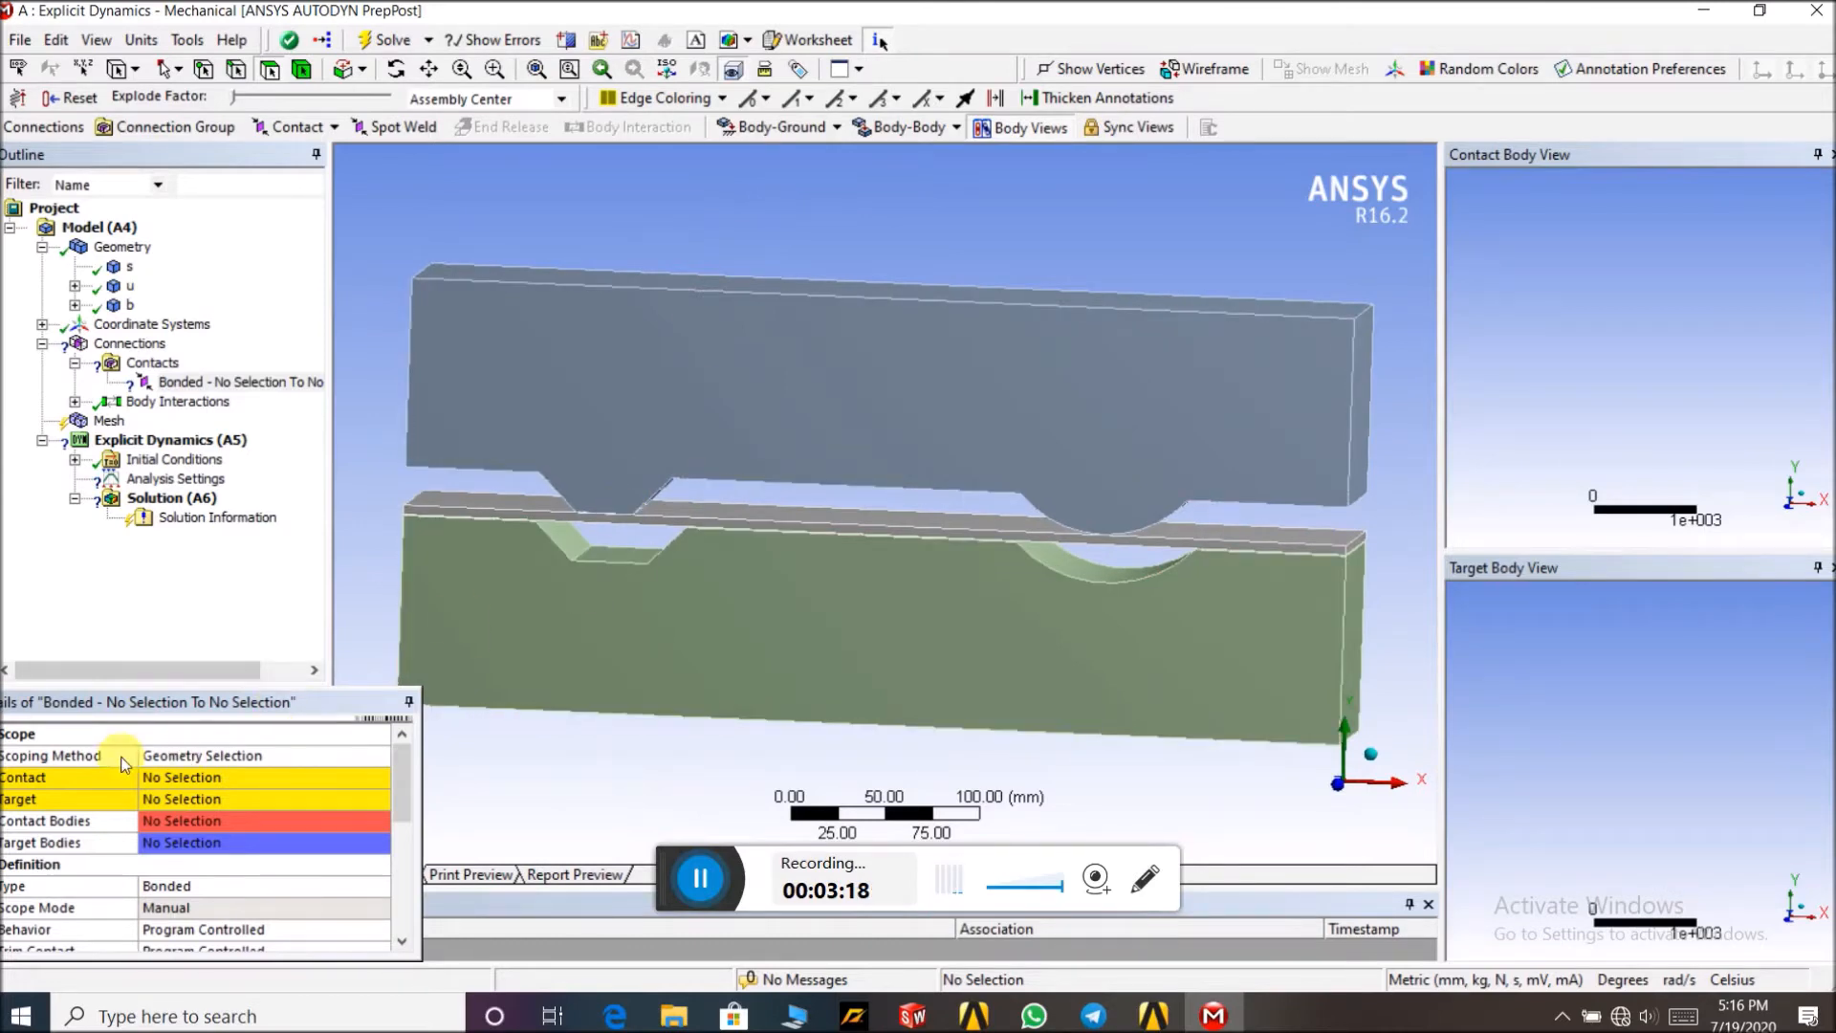
click(97, 779)
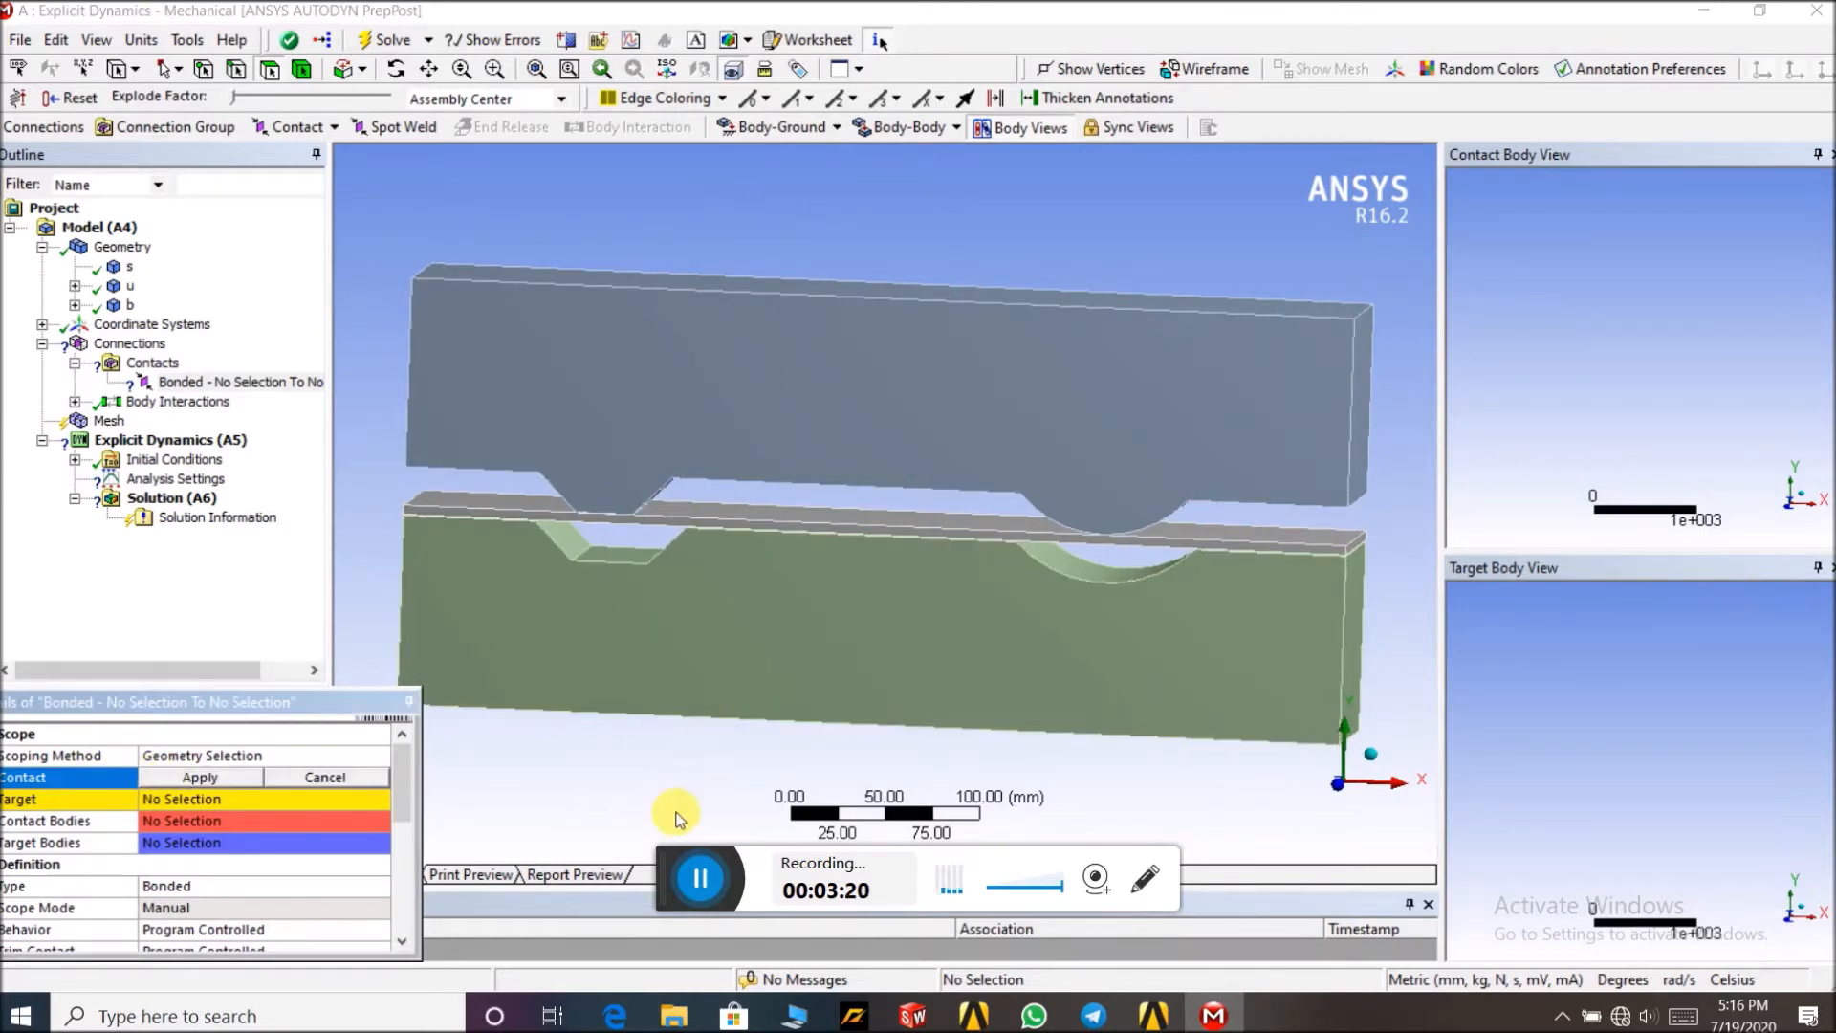
middle_drag(676, 816, 694, 771)
click(594, 516)
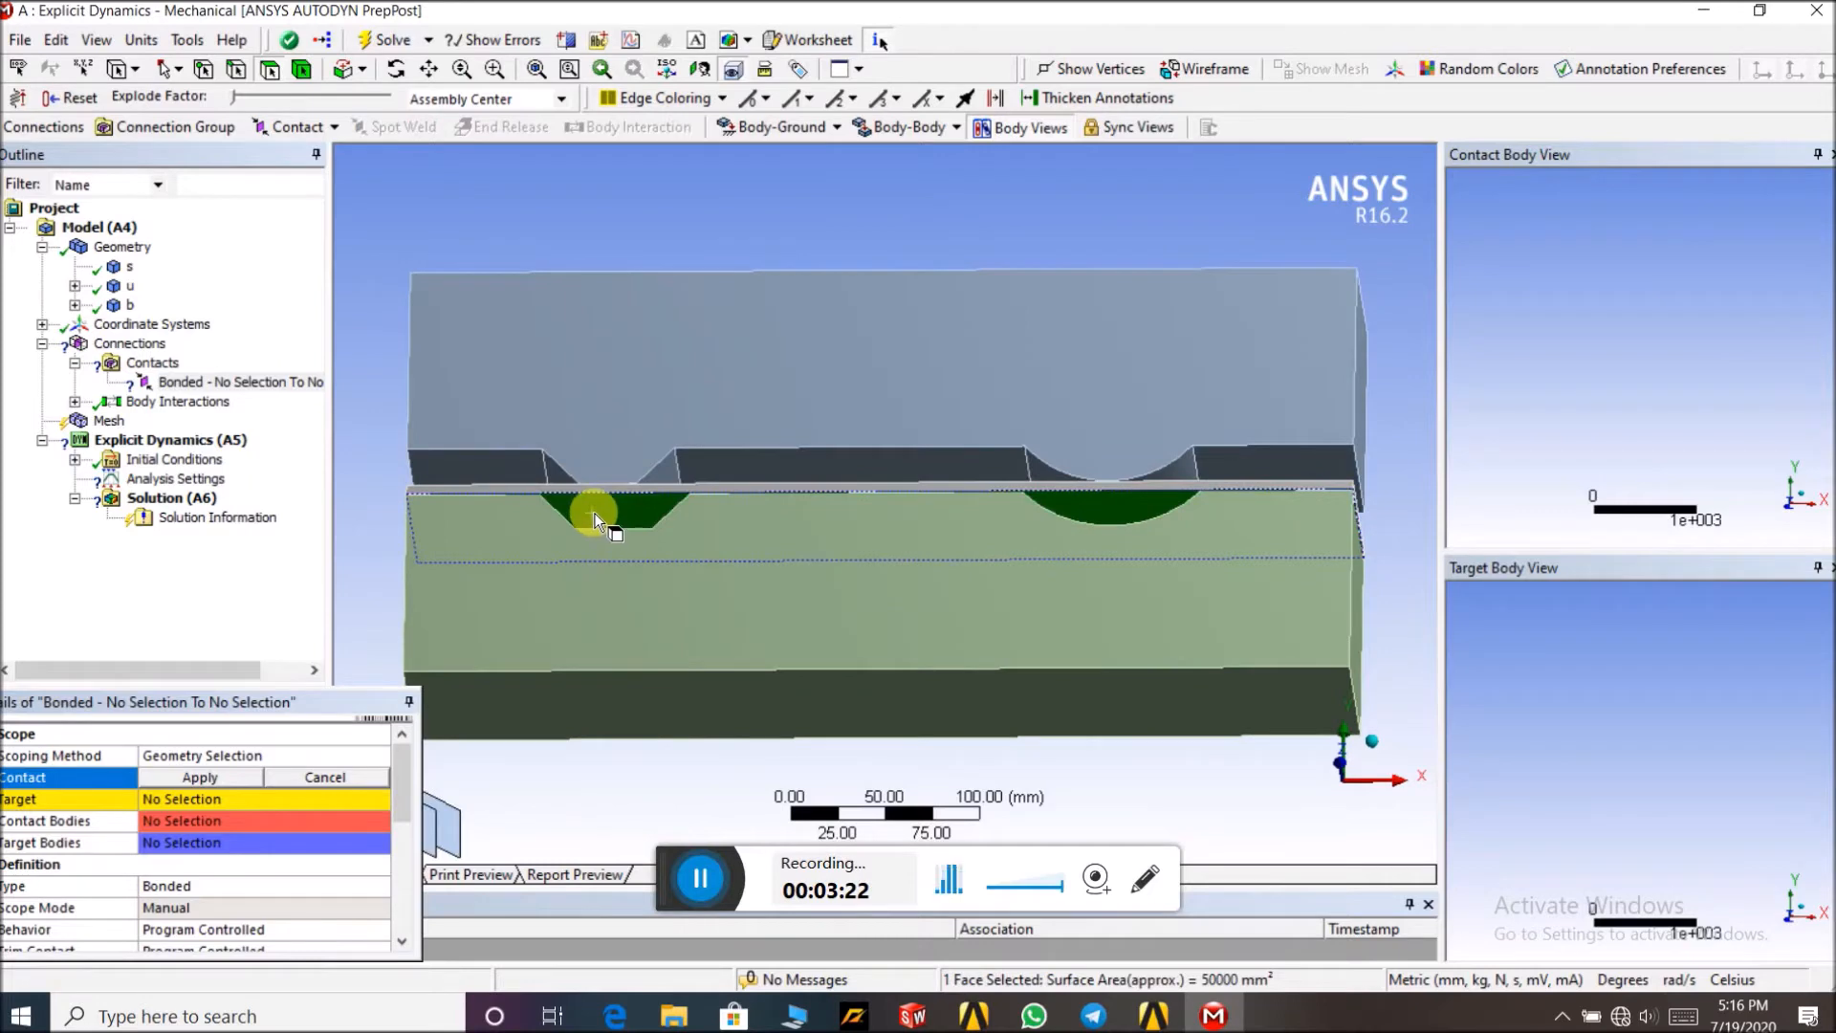
click(197, 780)
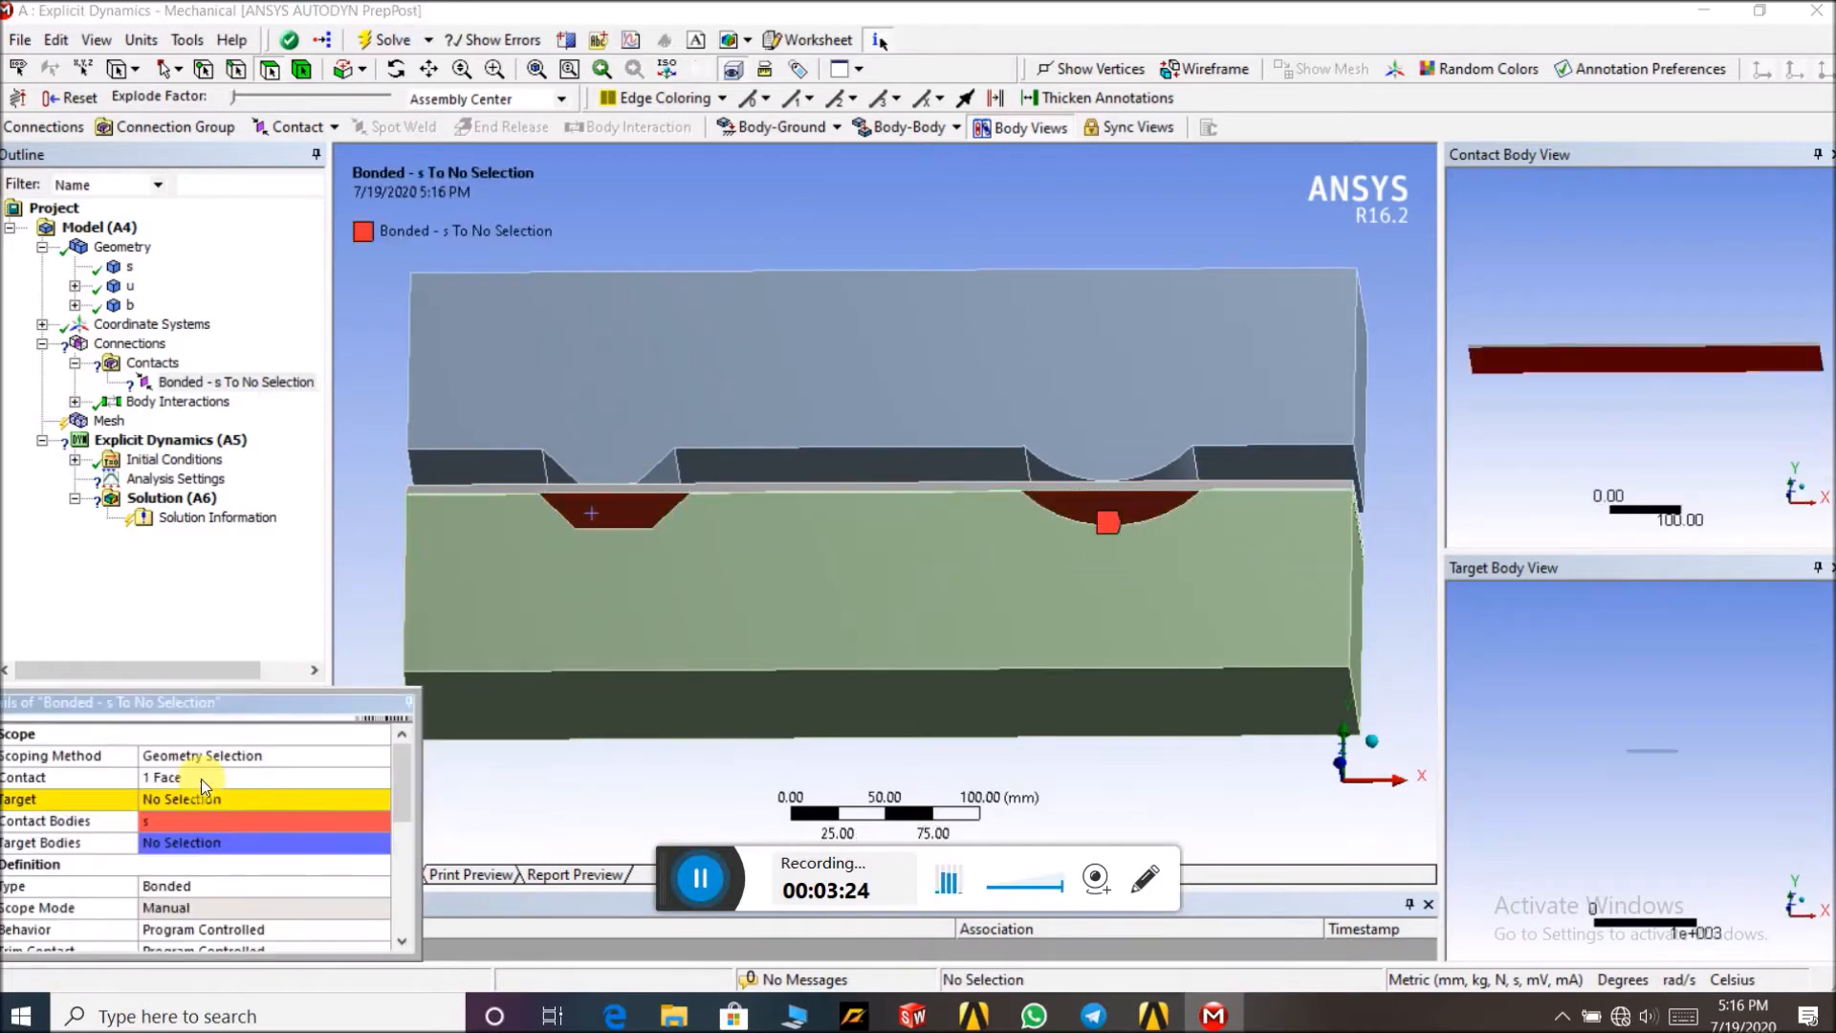
Hide the sheet body s to expose the forming faces of the lower die
click(174, 802)
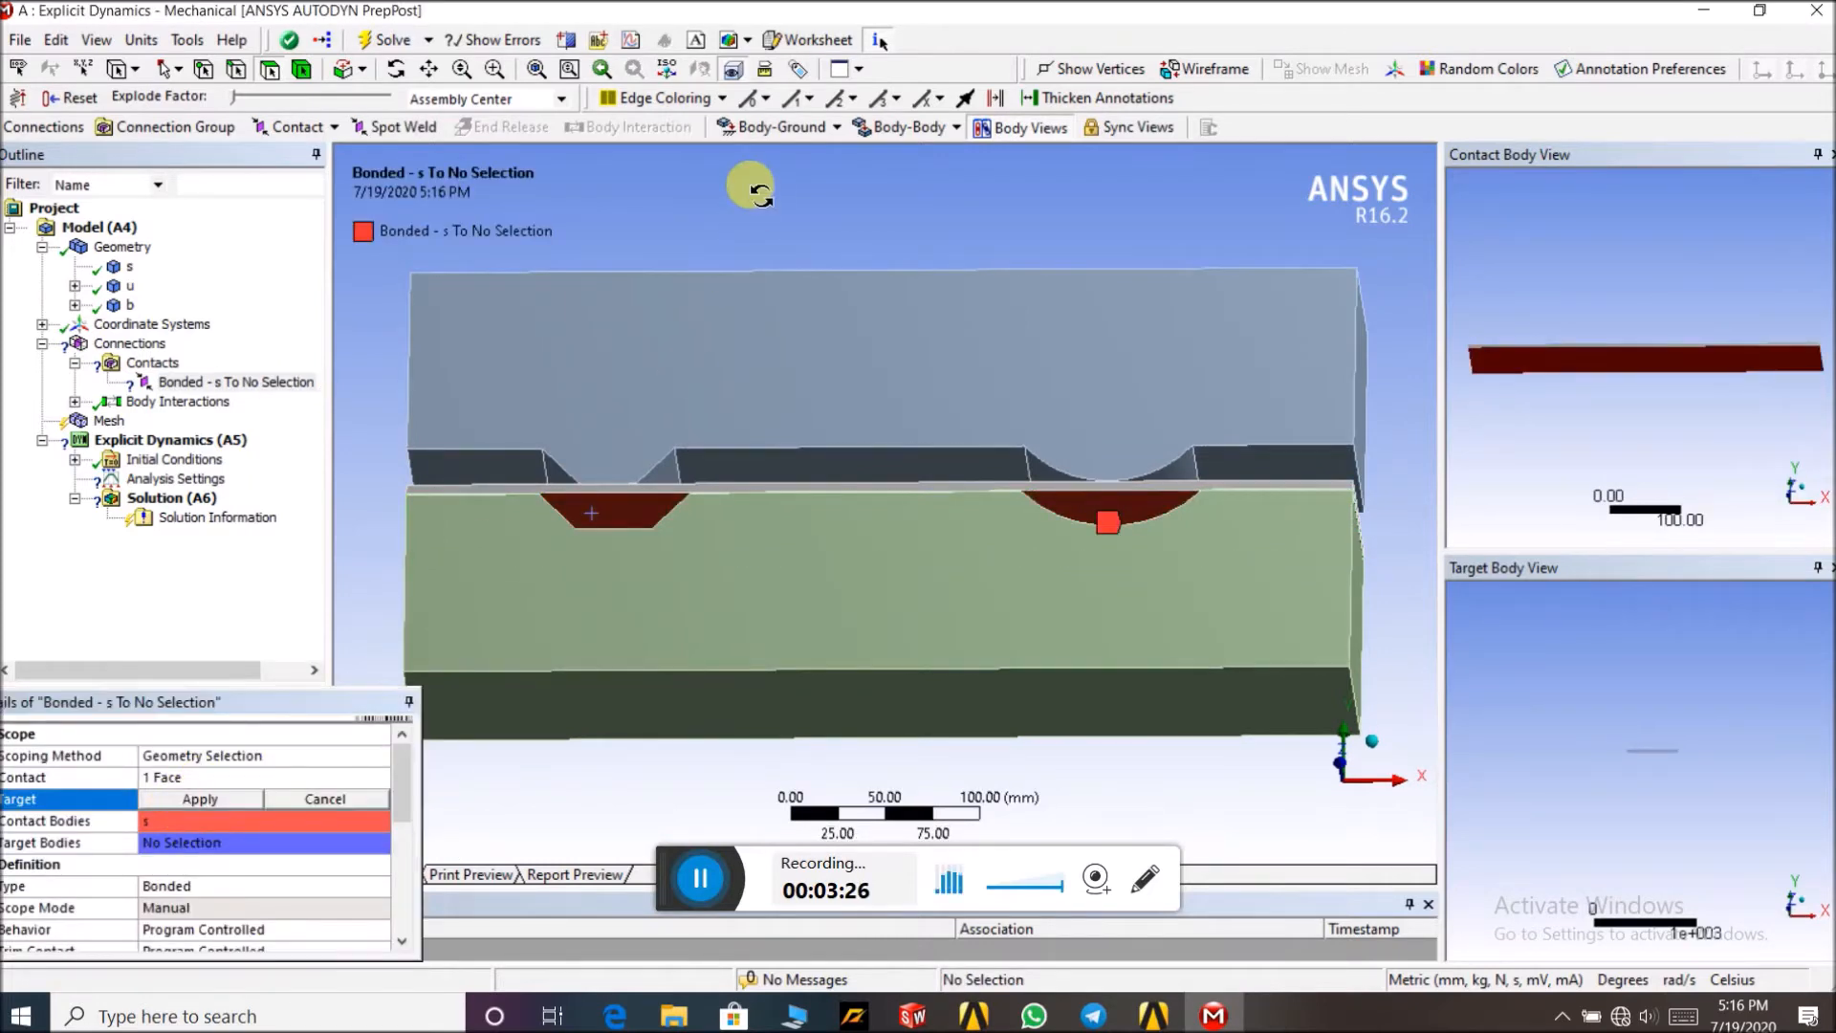
middle_drag(750, 203, 765, 256)
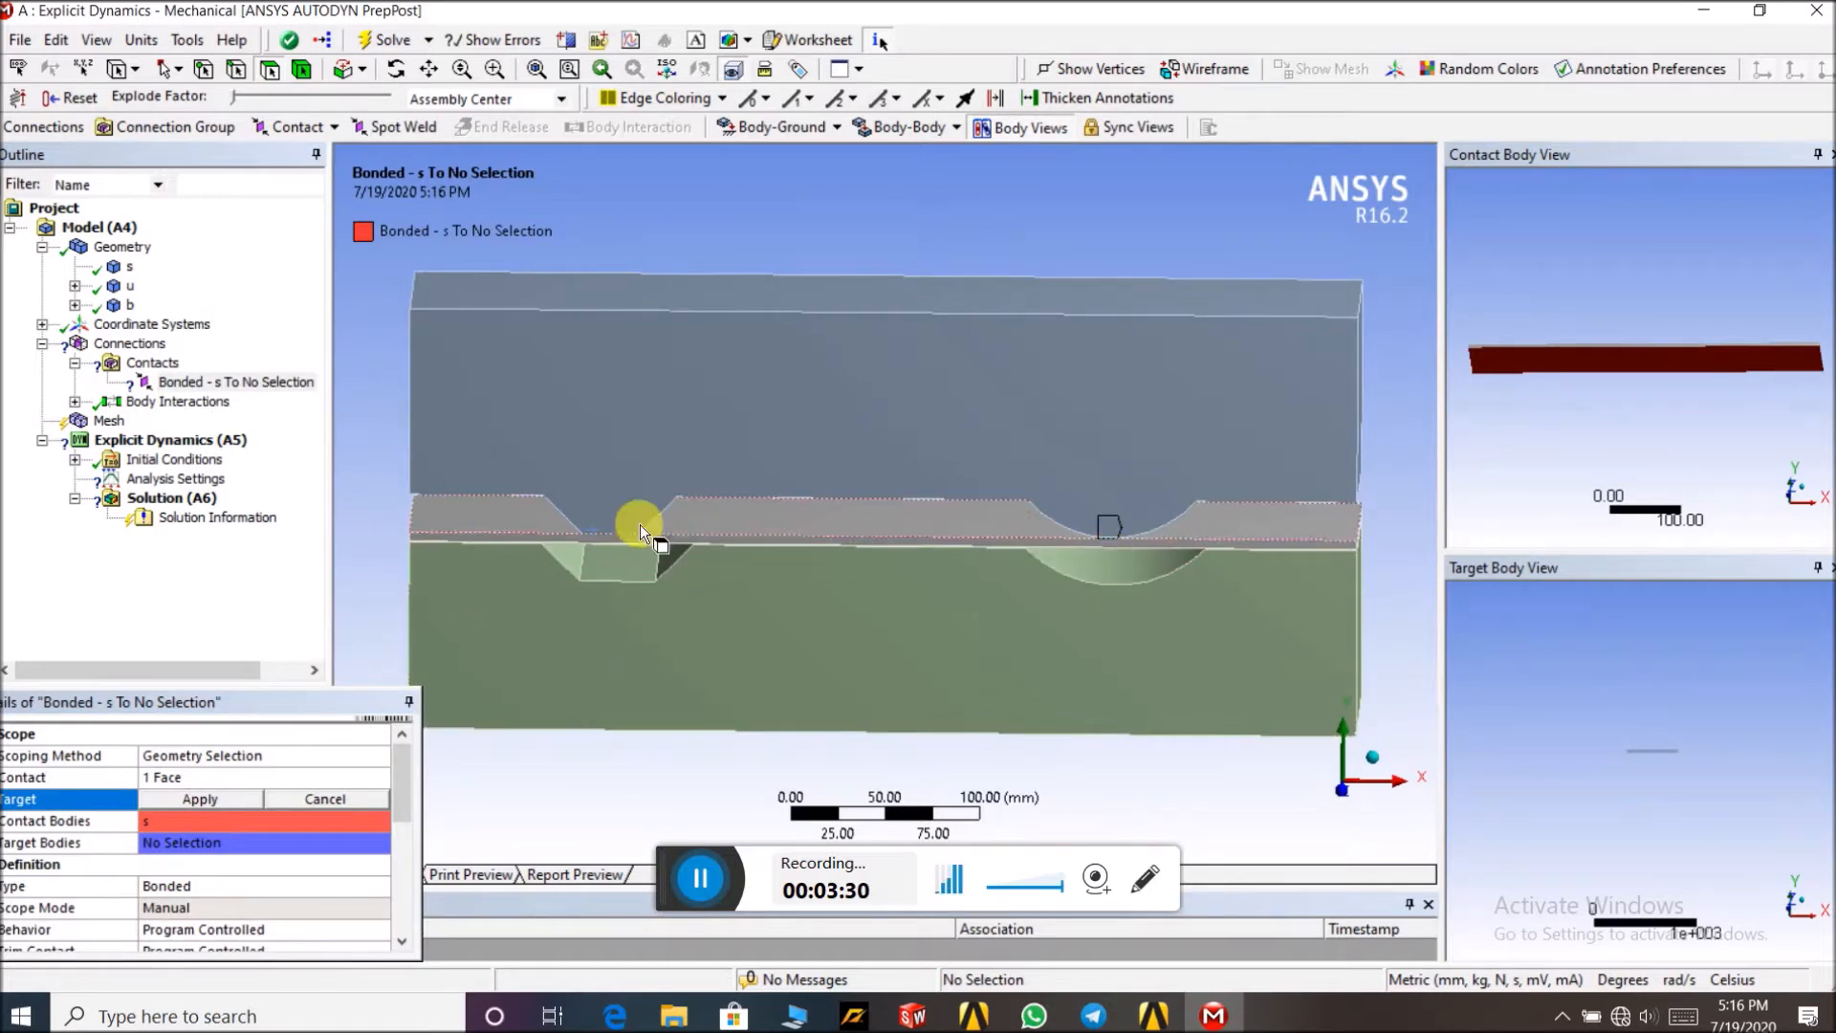
click(130, 266)
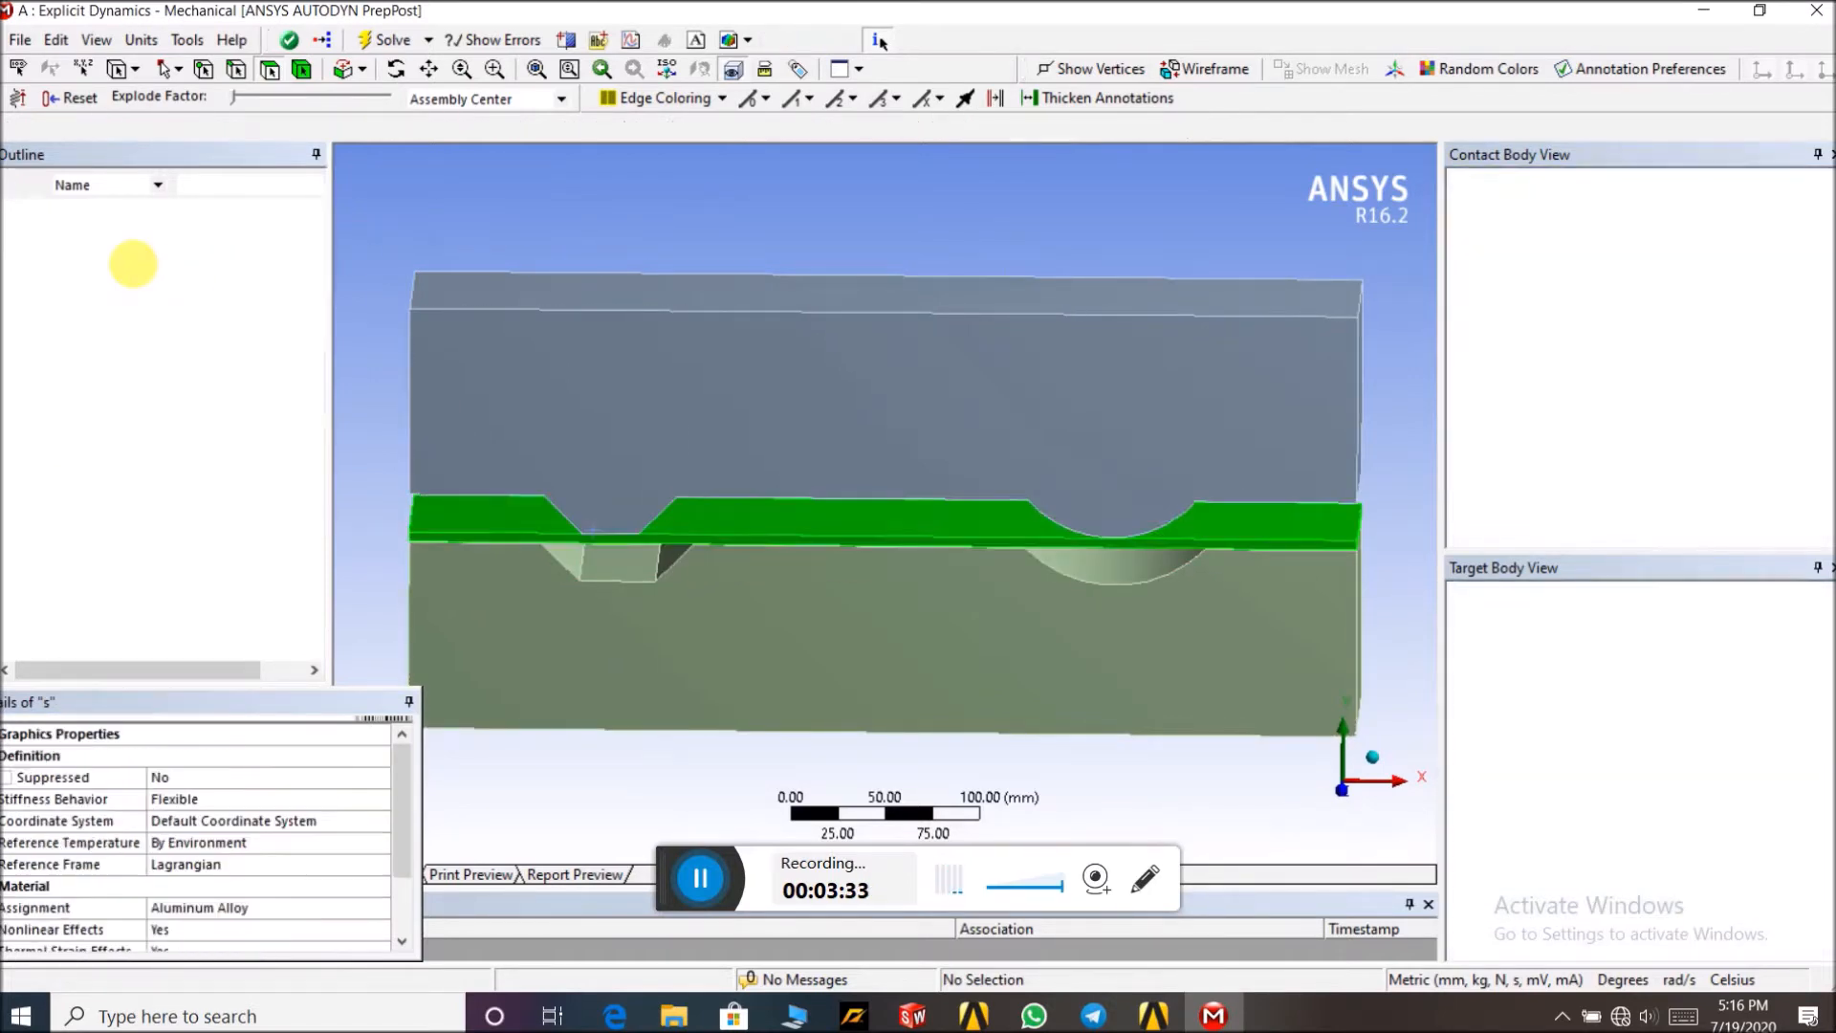
right_click(130, 266)
click(196, 418)
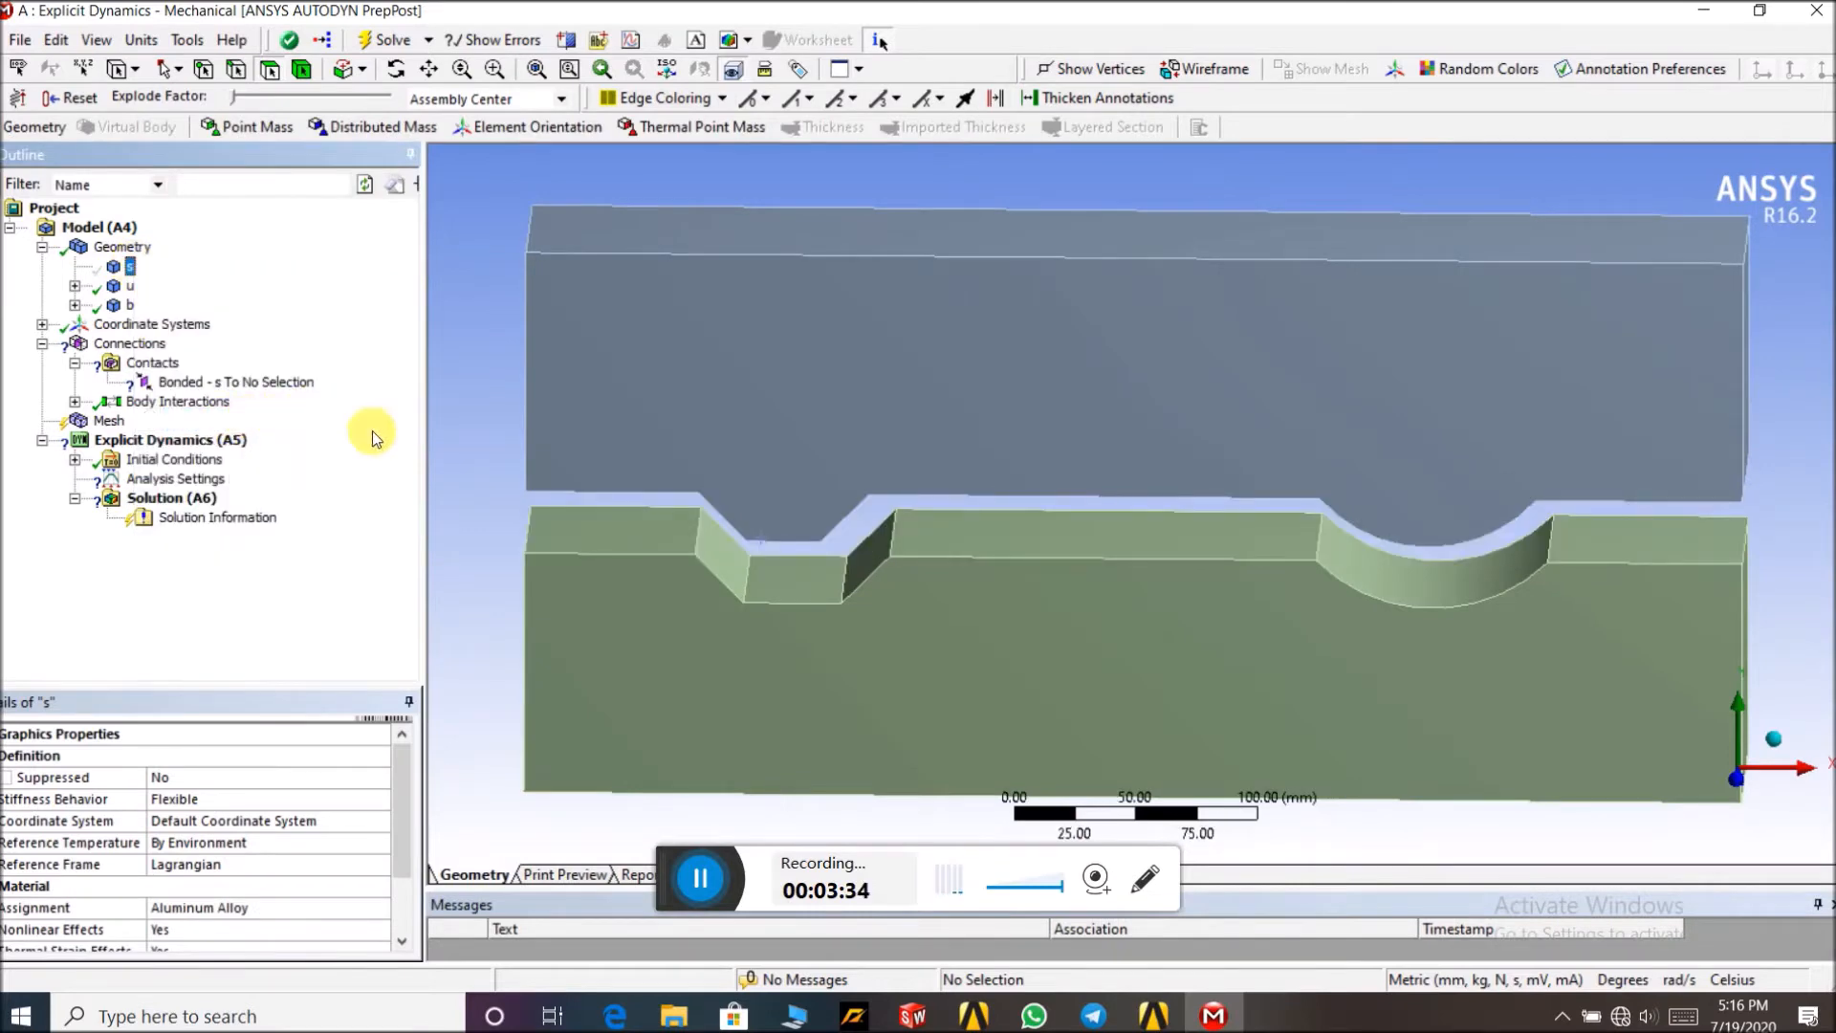
Assign the seven upper profile faces of the lower die b, including both recesses, as the contact region's Target
click(235, 383)
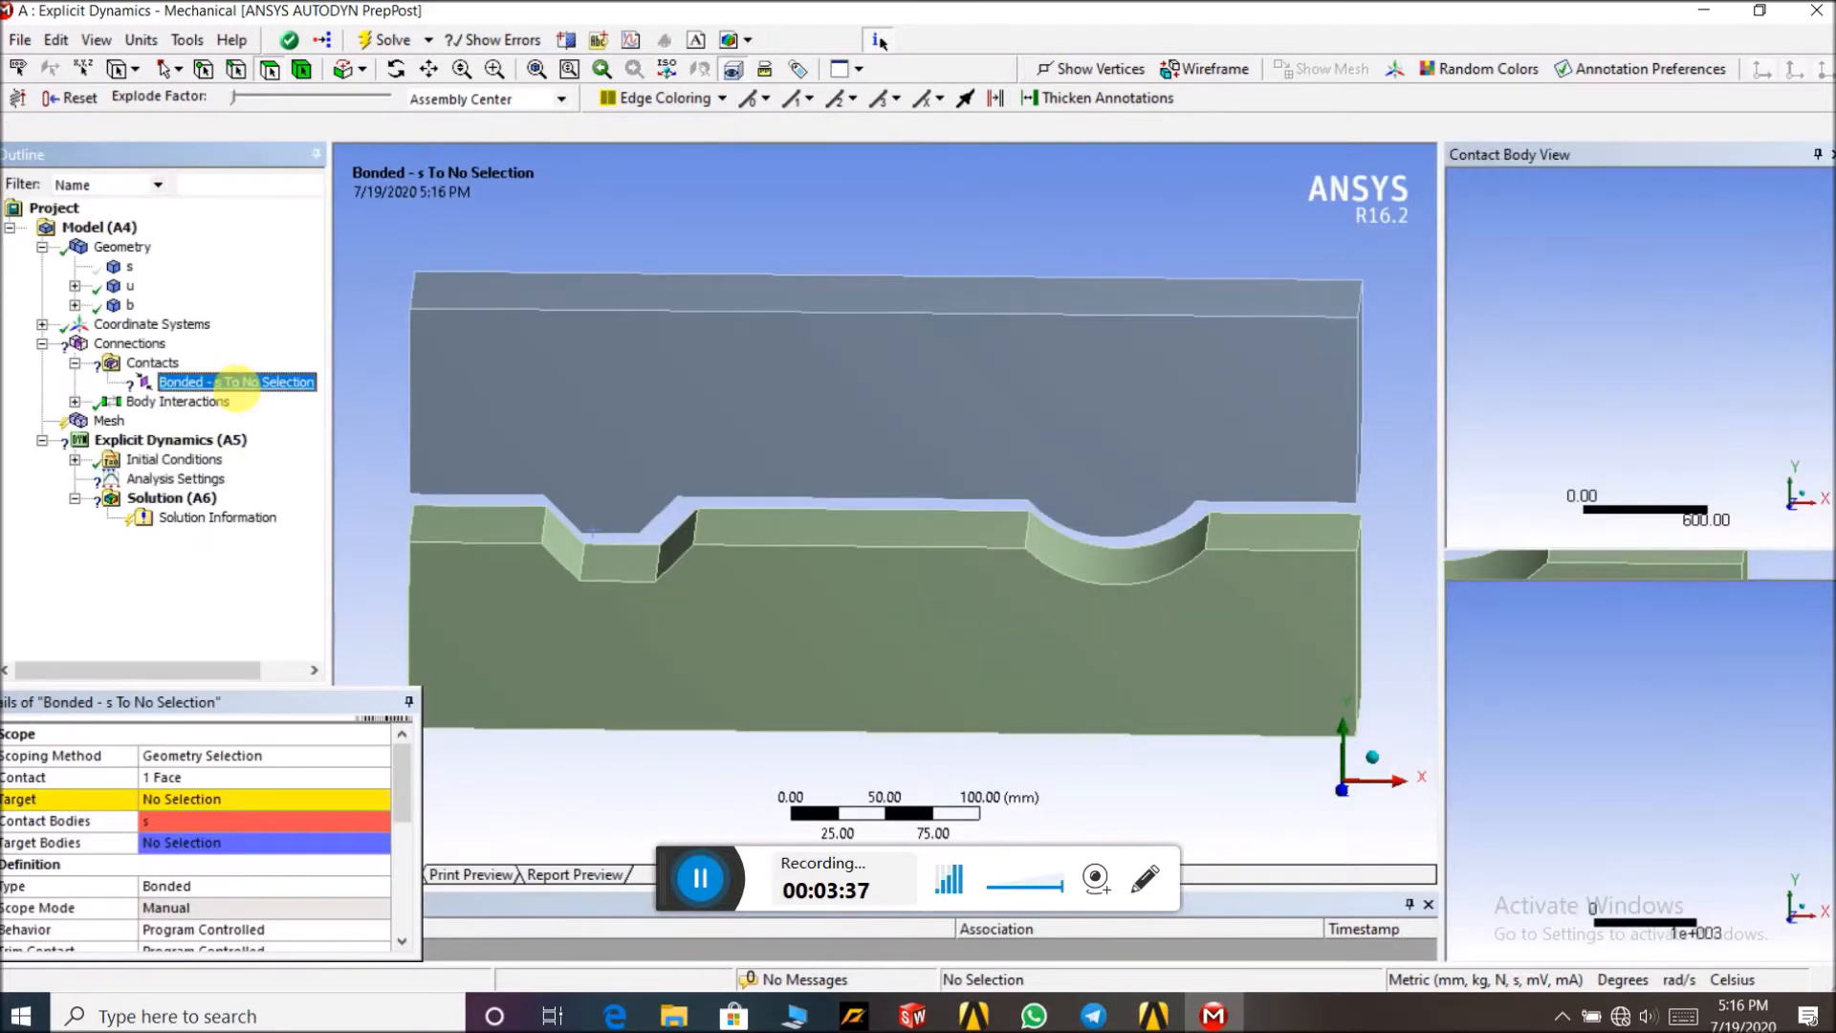
click(170, 803)
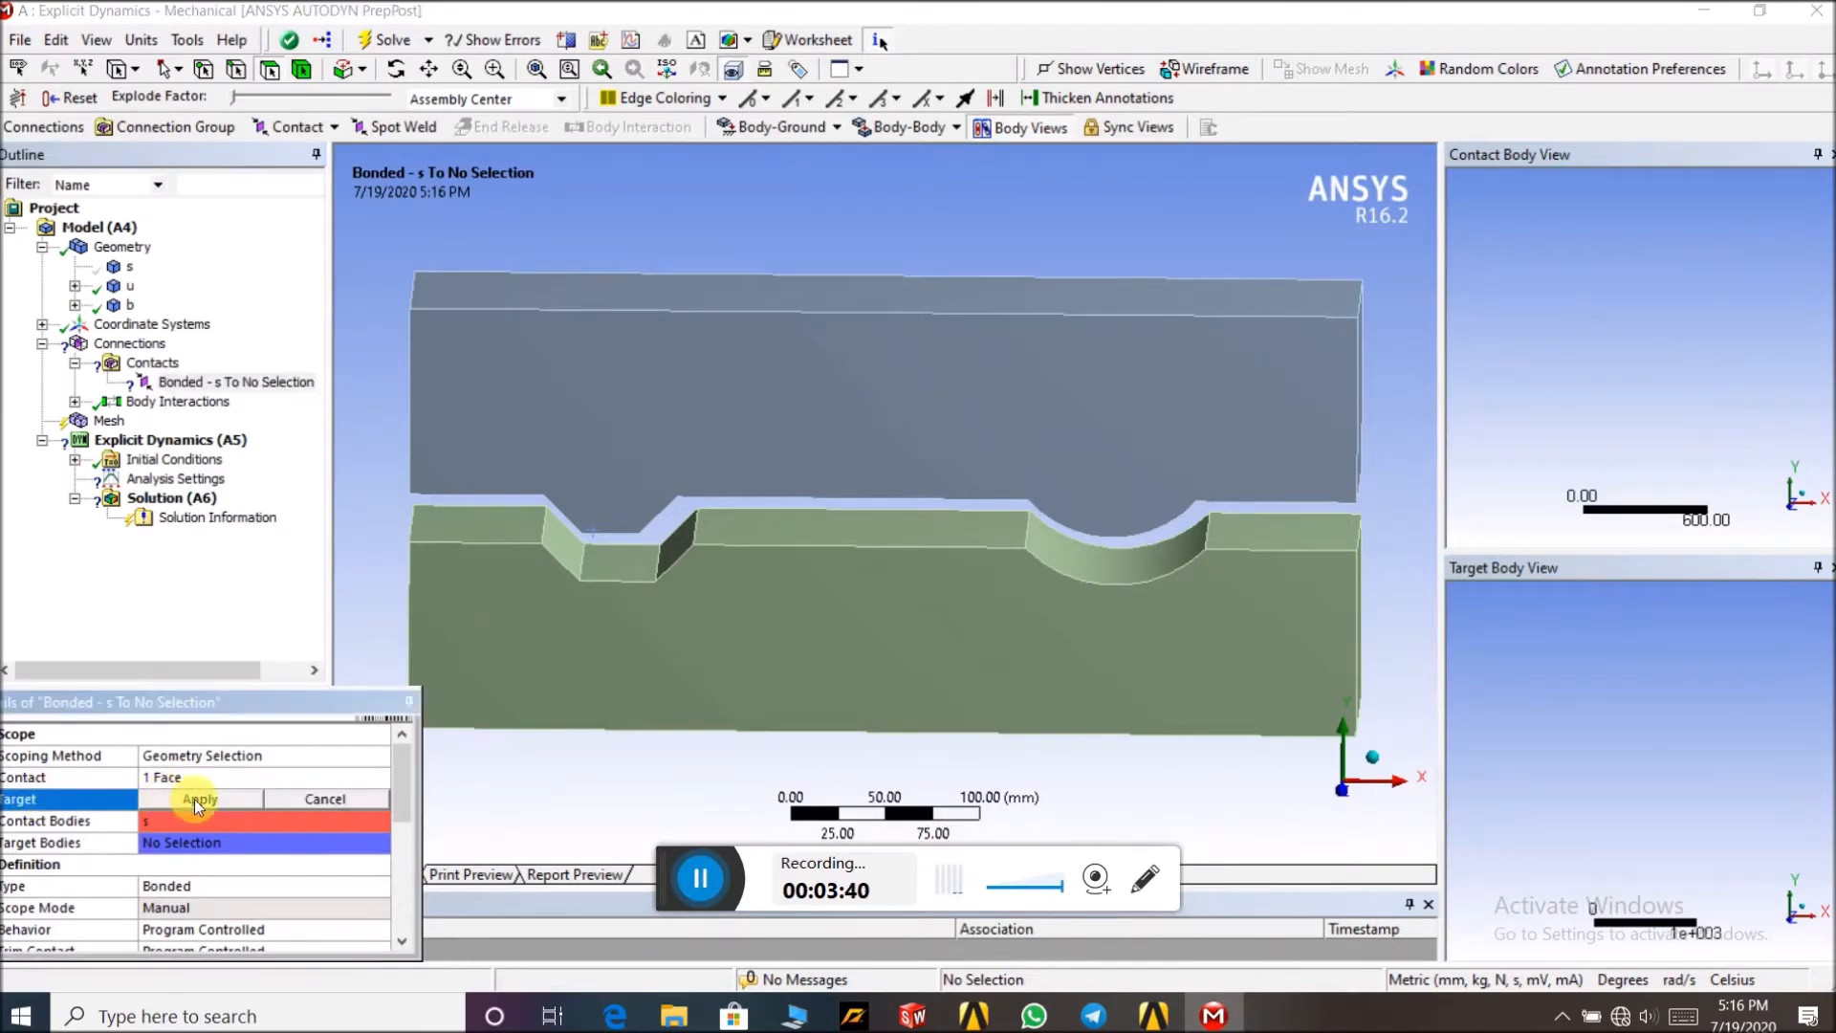
click(478, 532)
ctrl+click(572, 541)
ctrl+click(674, 544)
ctrl+click(861, 526)
ctrl+click(1080, 546)
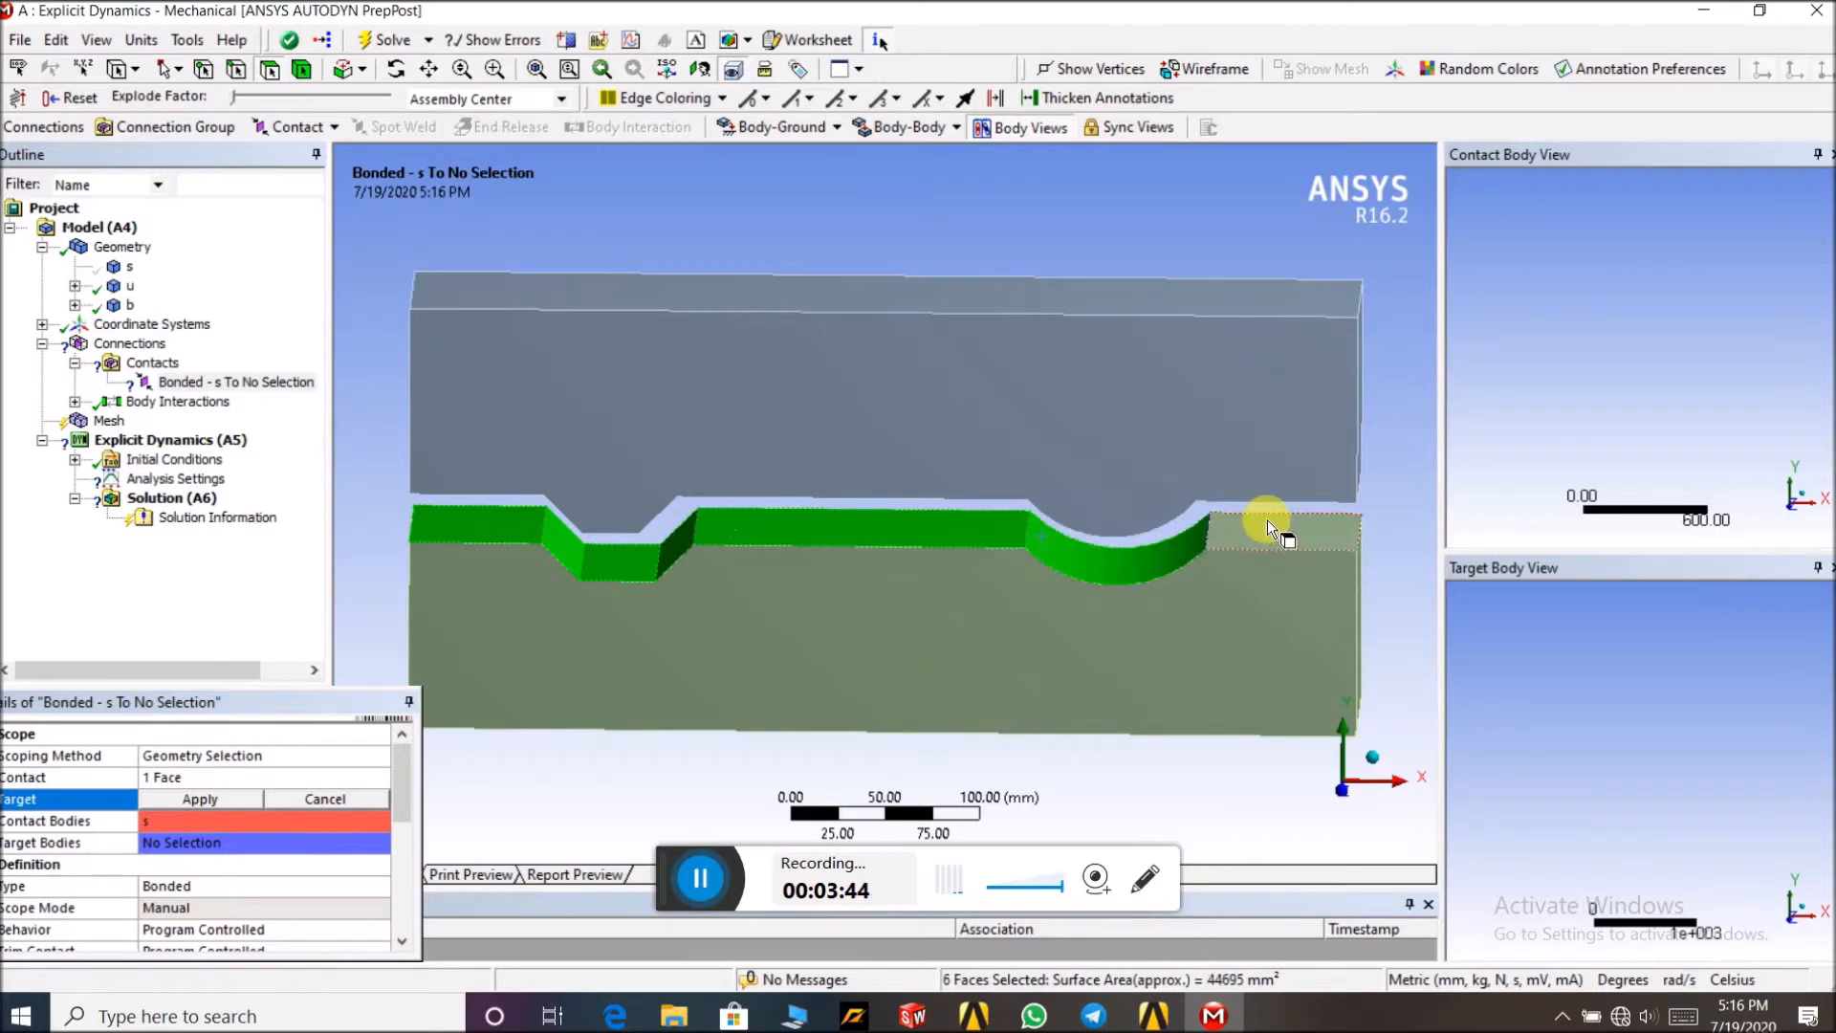
ctrl+click(1268, 524)
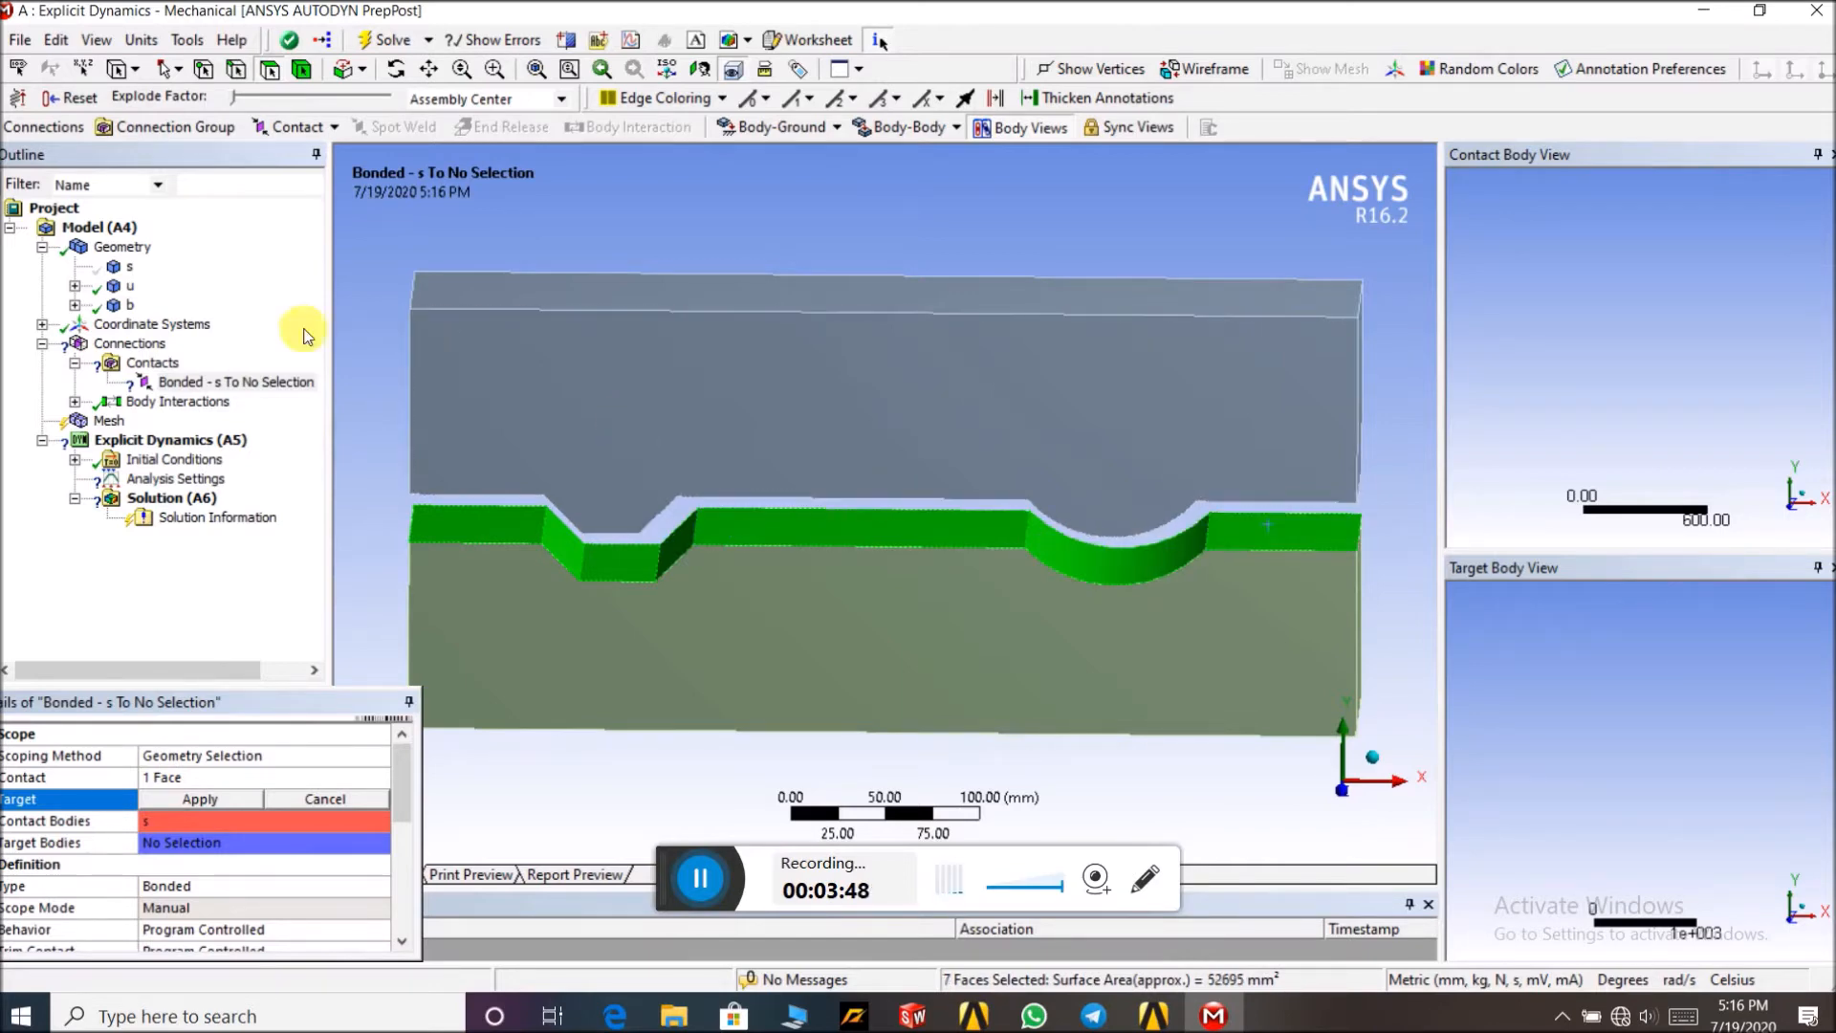
click(196, 799)
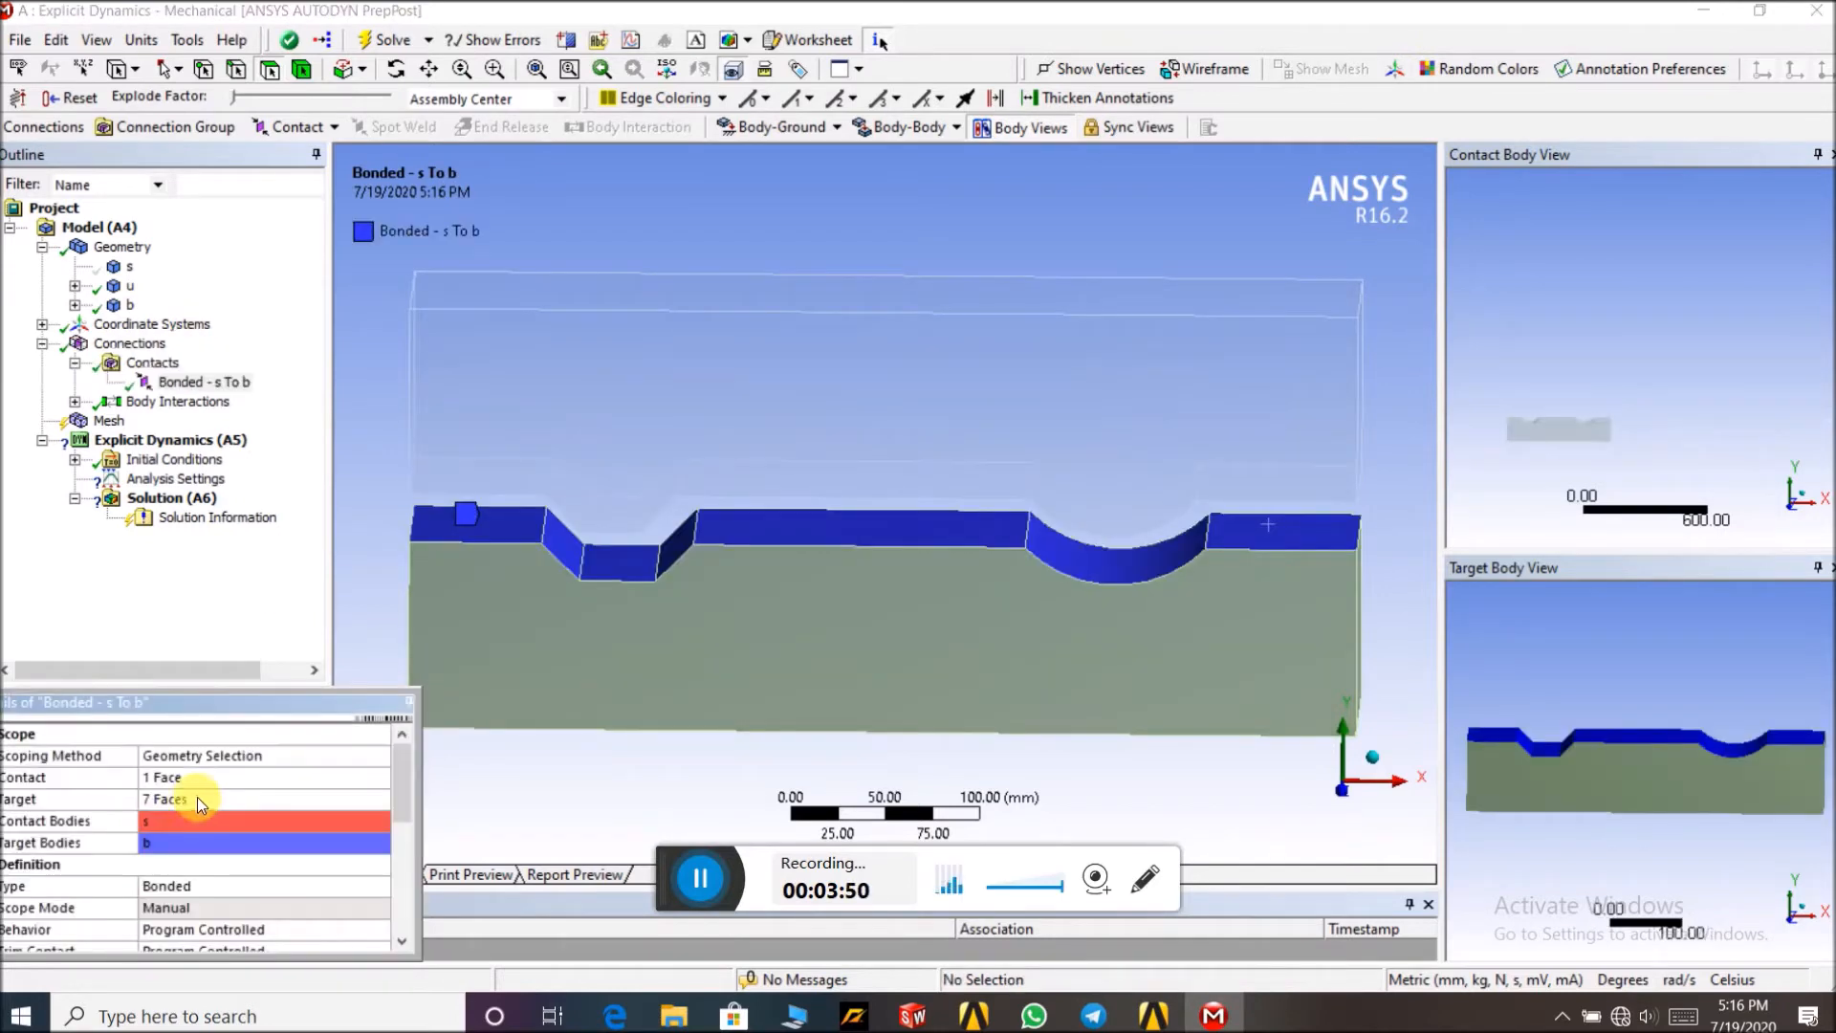
Set the type of the contact between sheet s and lower die b to Frictional and narrow the details pane
scroll(402, 828, down, 2)
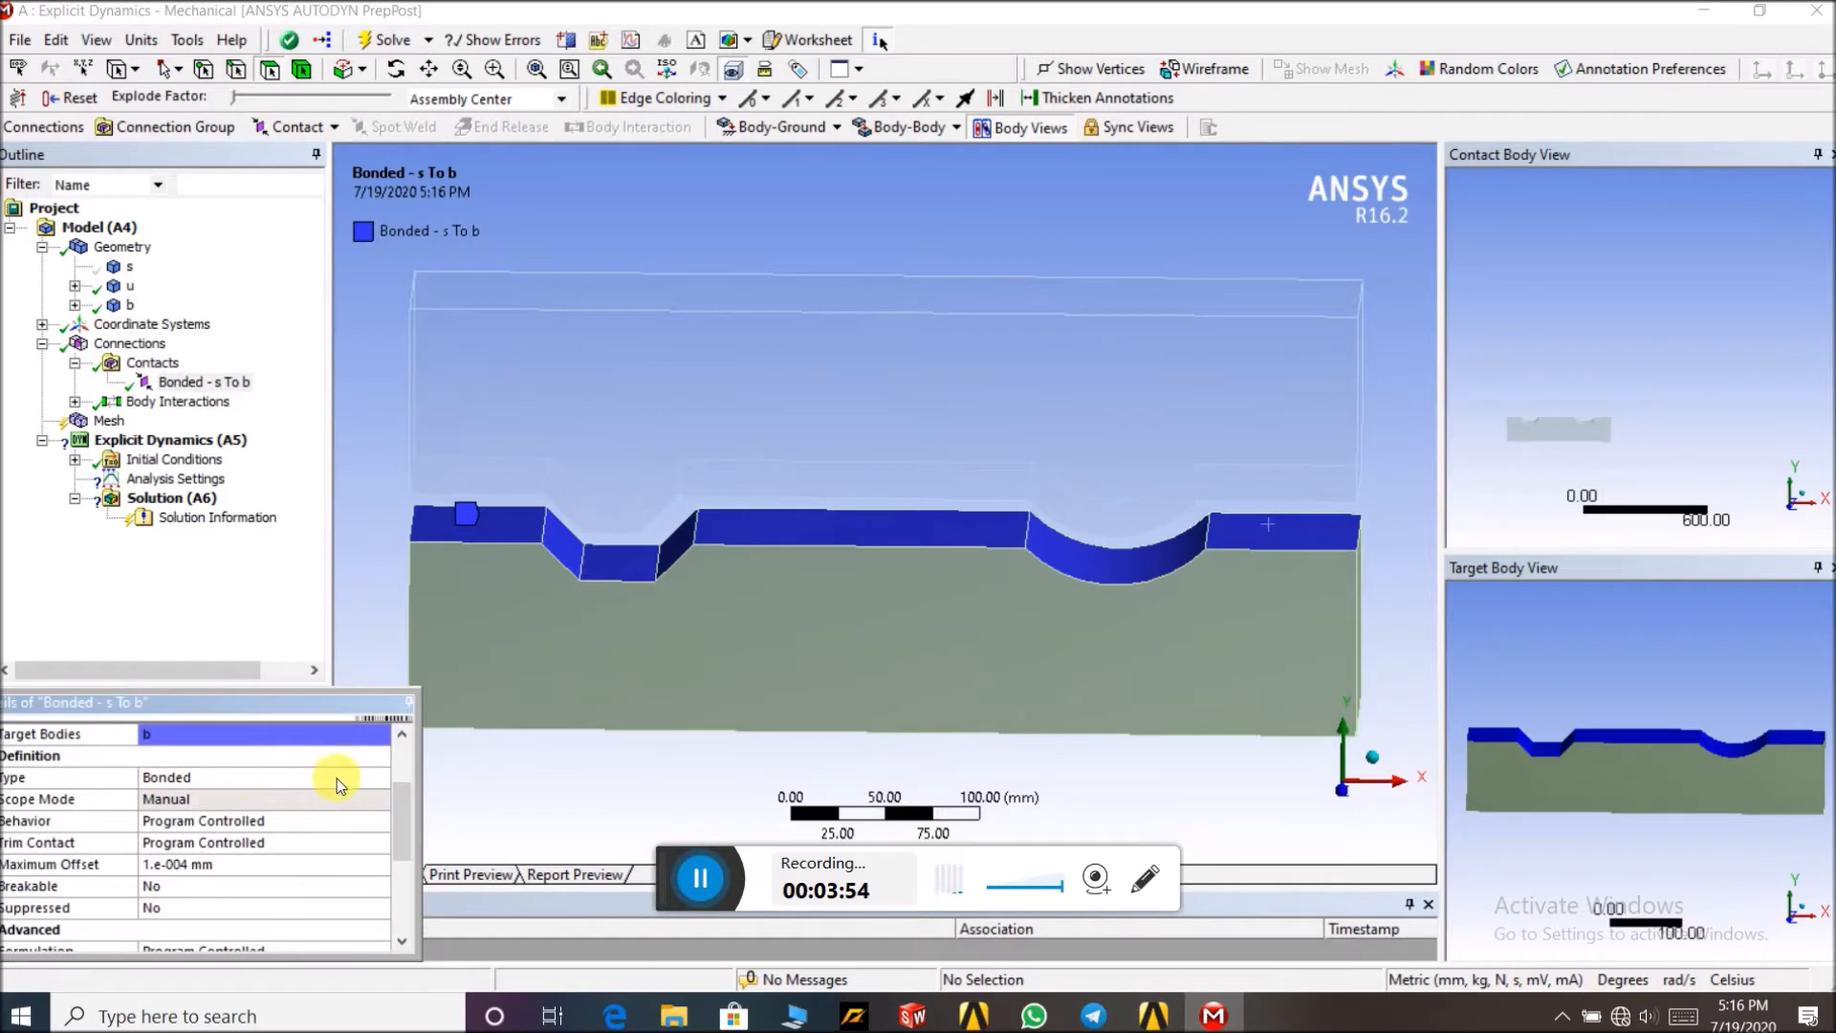
click(363, 780)
click(379, 778)
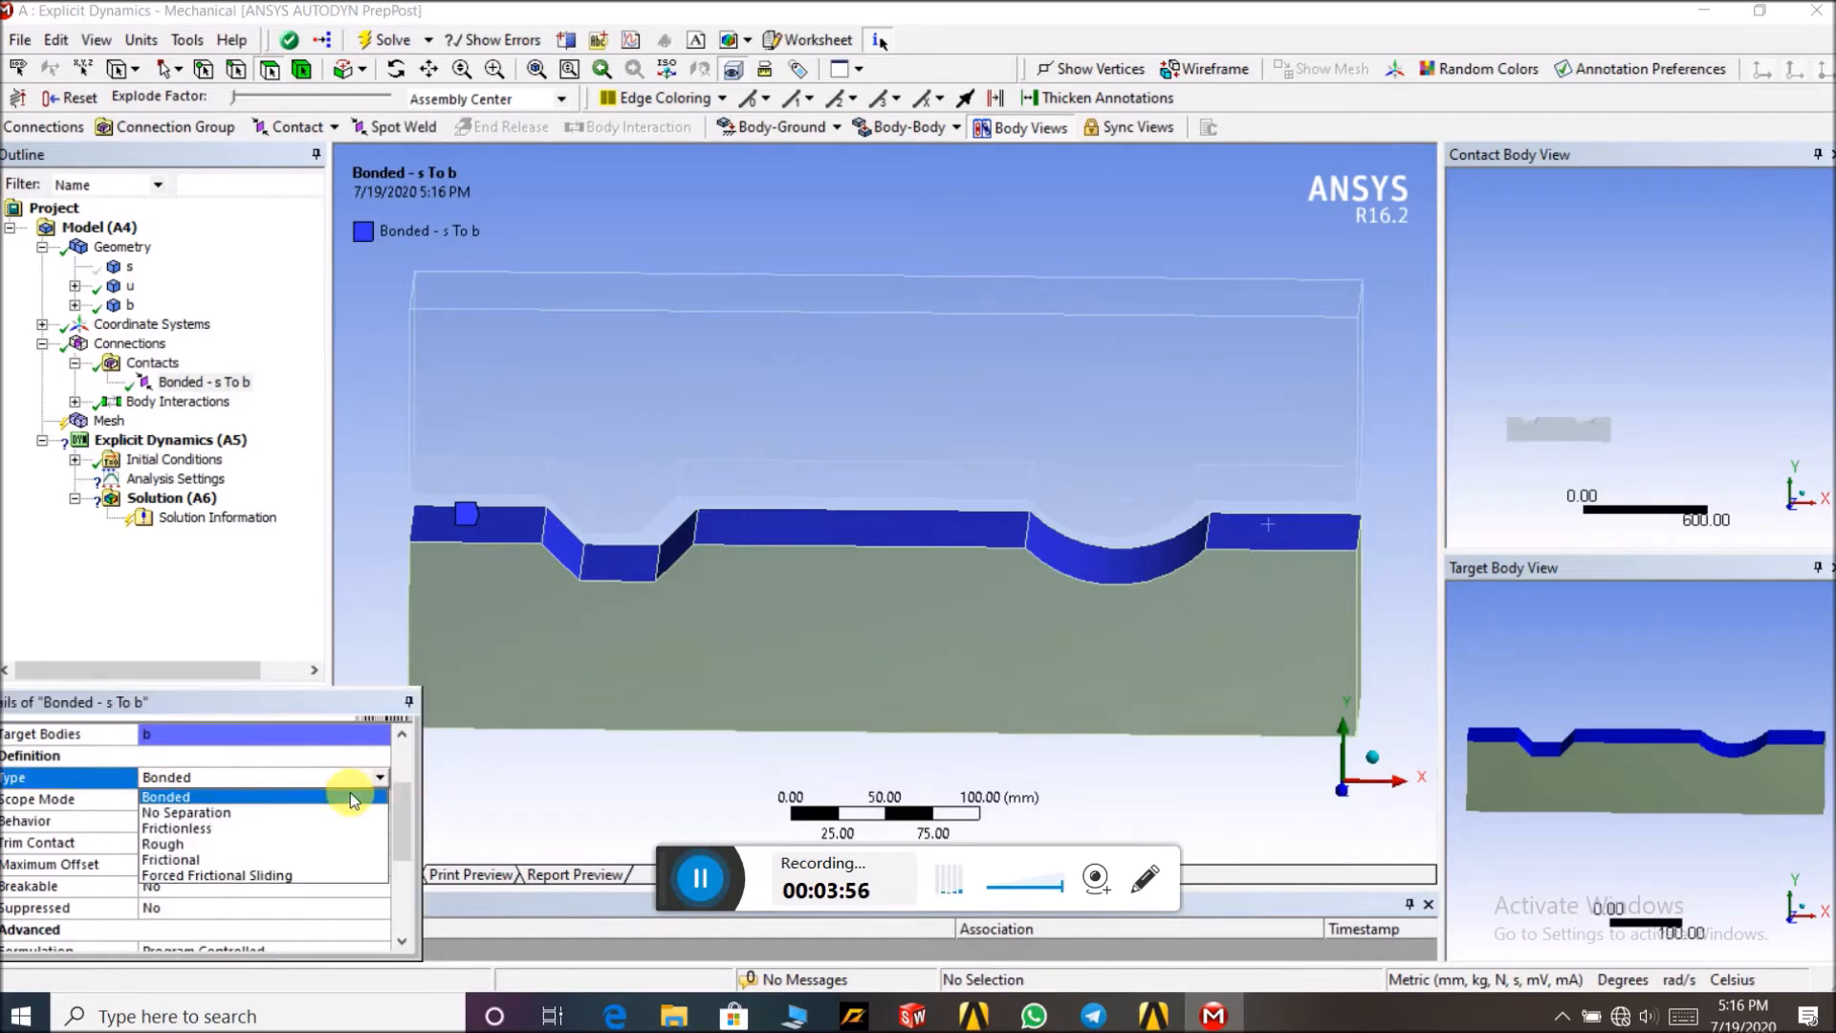
click(340, 856)
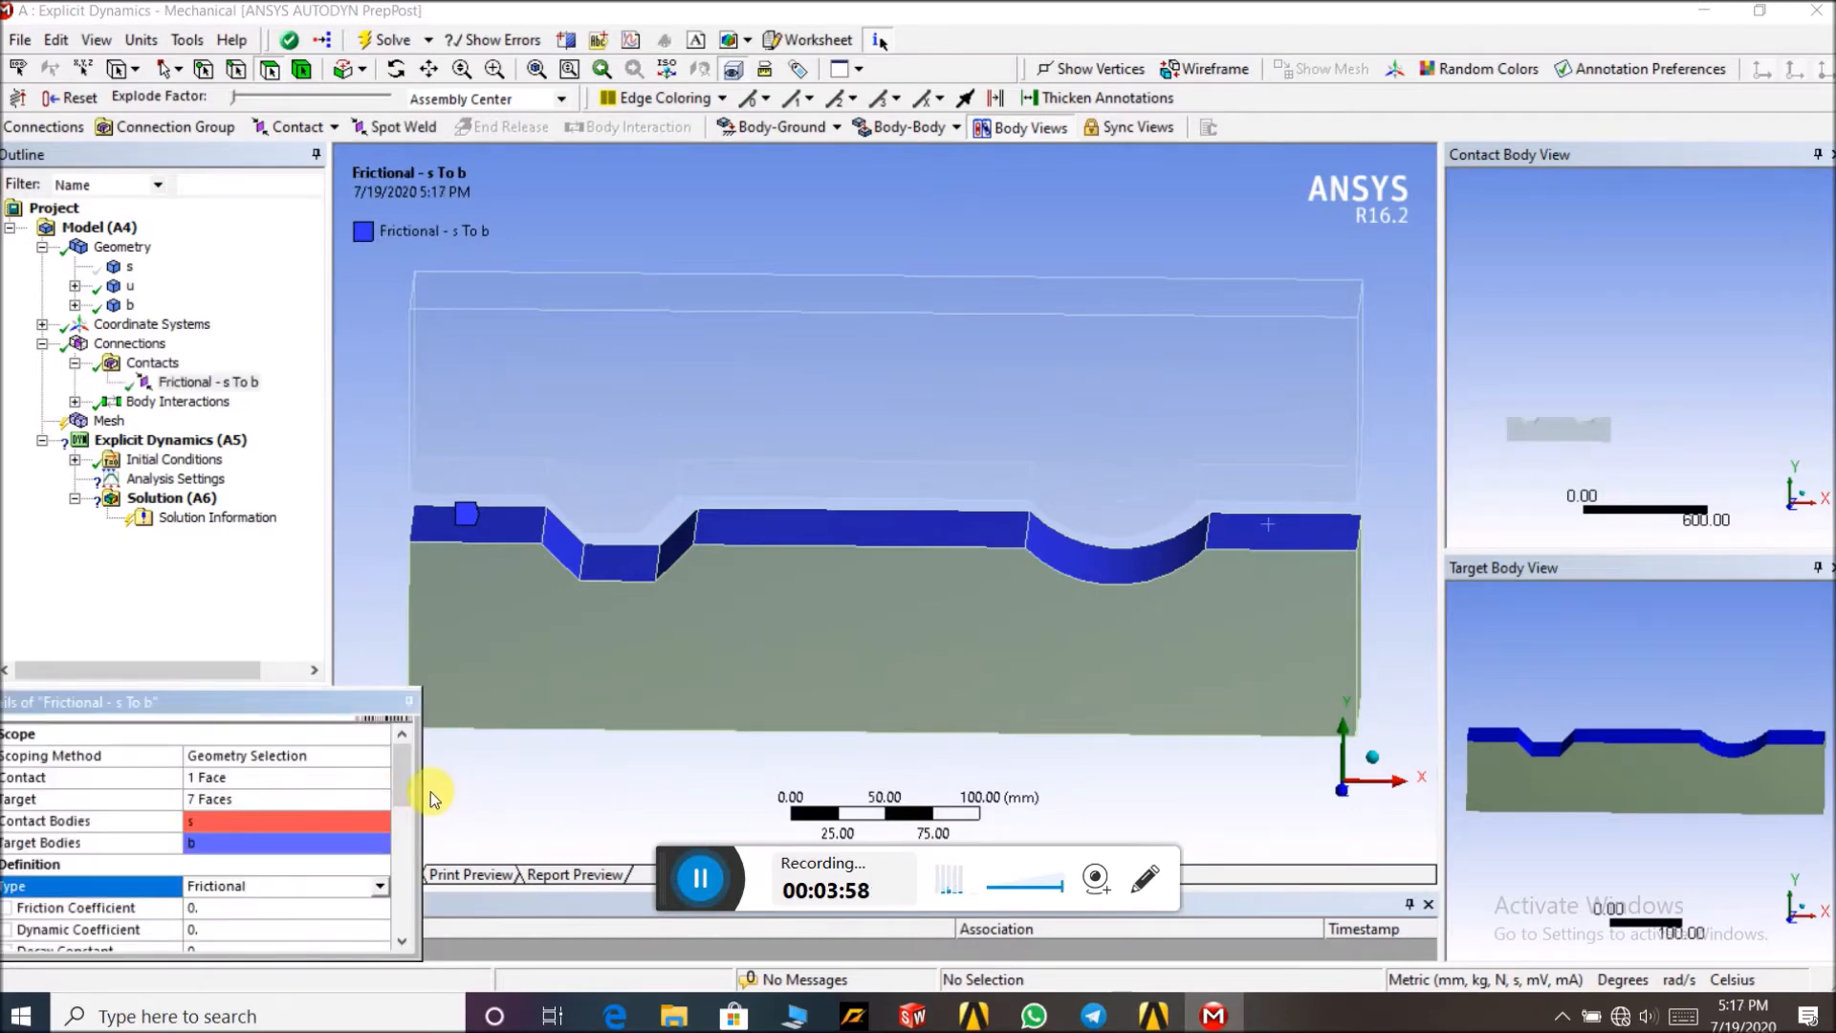
drag(411, 795, 340, 797)
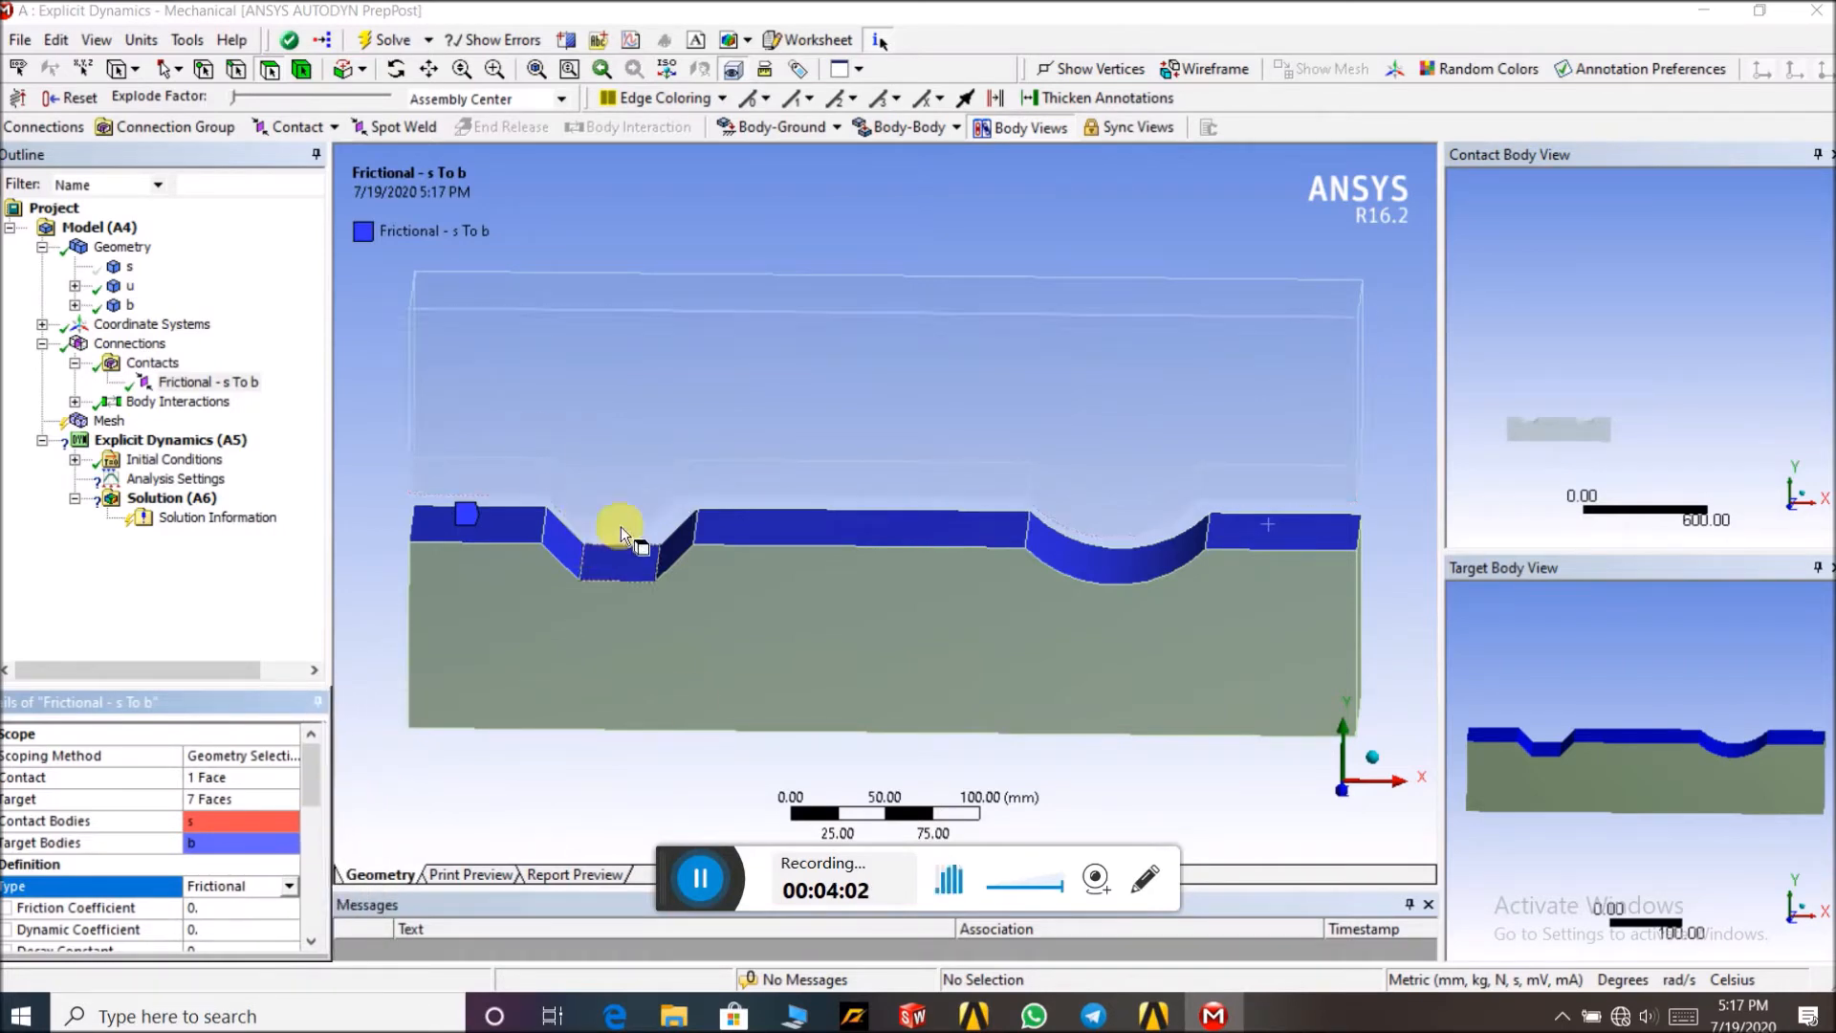
Show the hidden sheet body s again between the two dies
click(124, 268)
right_click(127, 268)
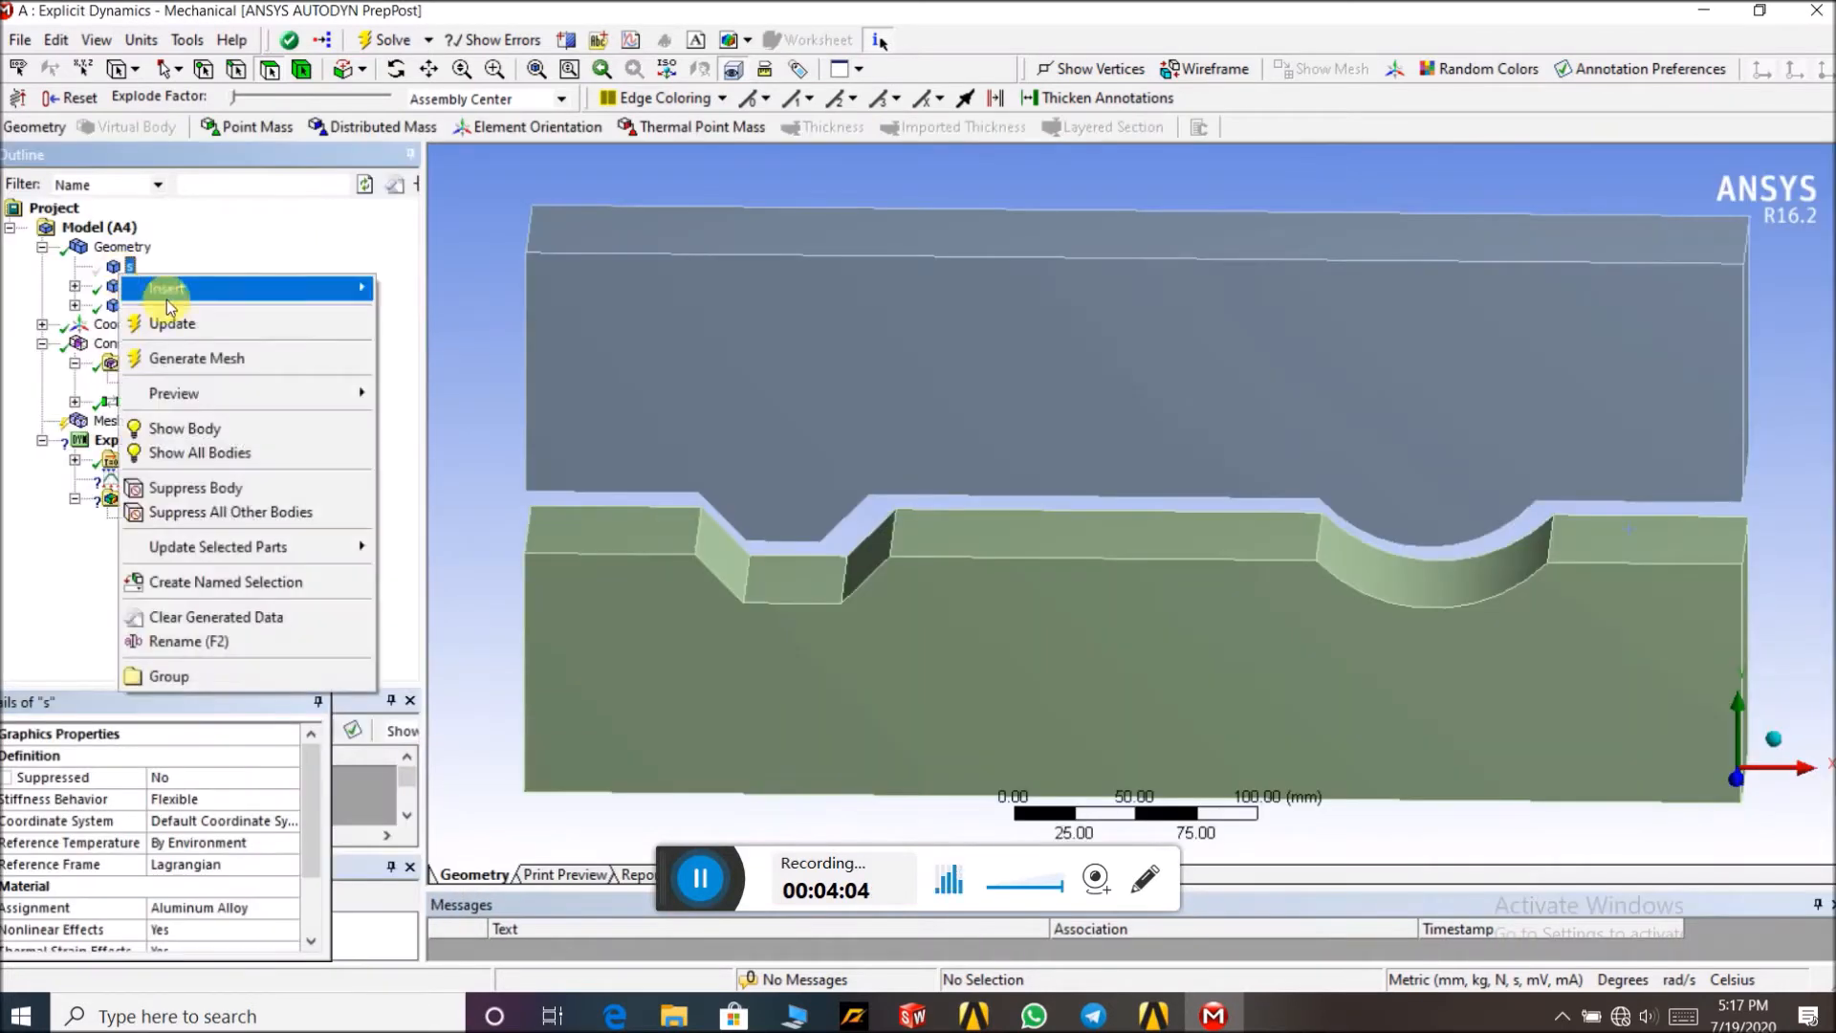
click(239, 424)
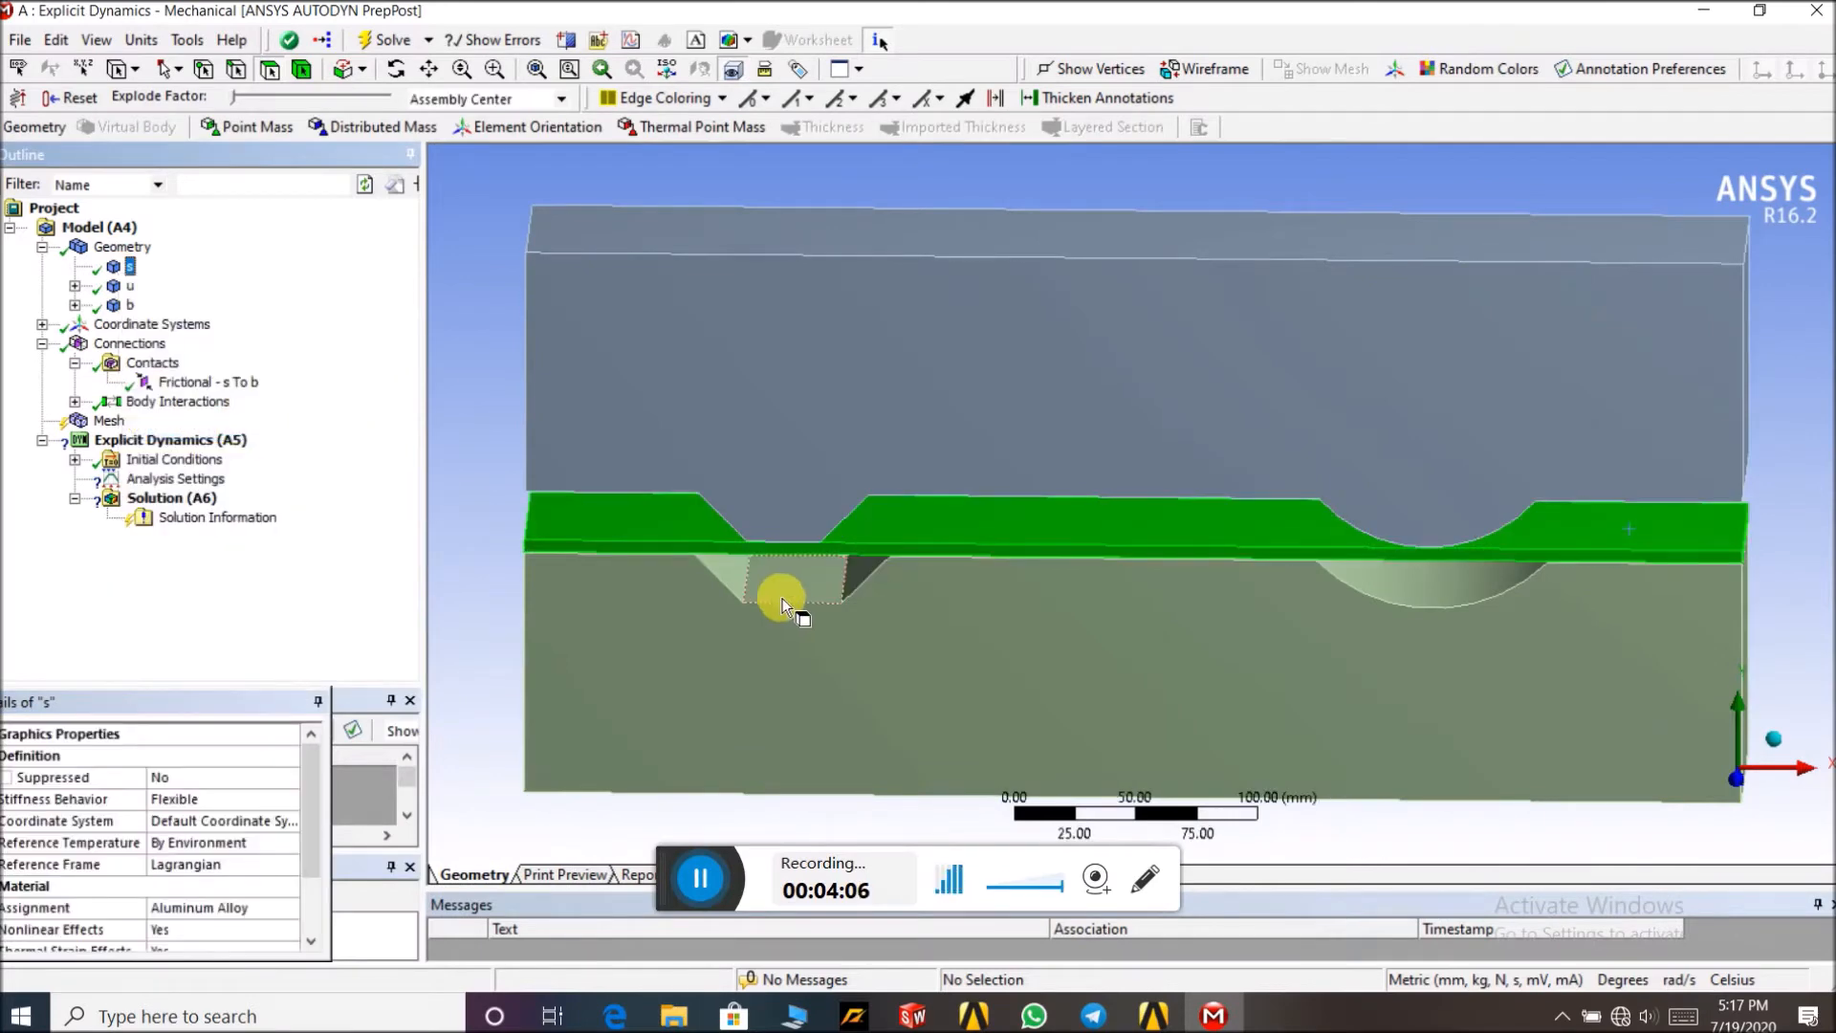
mouse_move(462, 440)
middle_down()
mouse_move(476, 418)
mouse_move(480, 434)
middle_up()
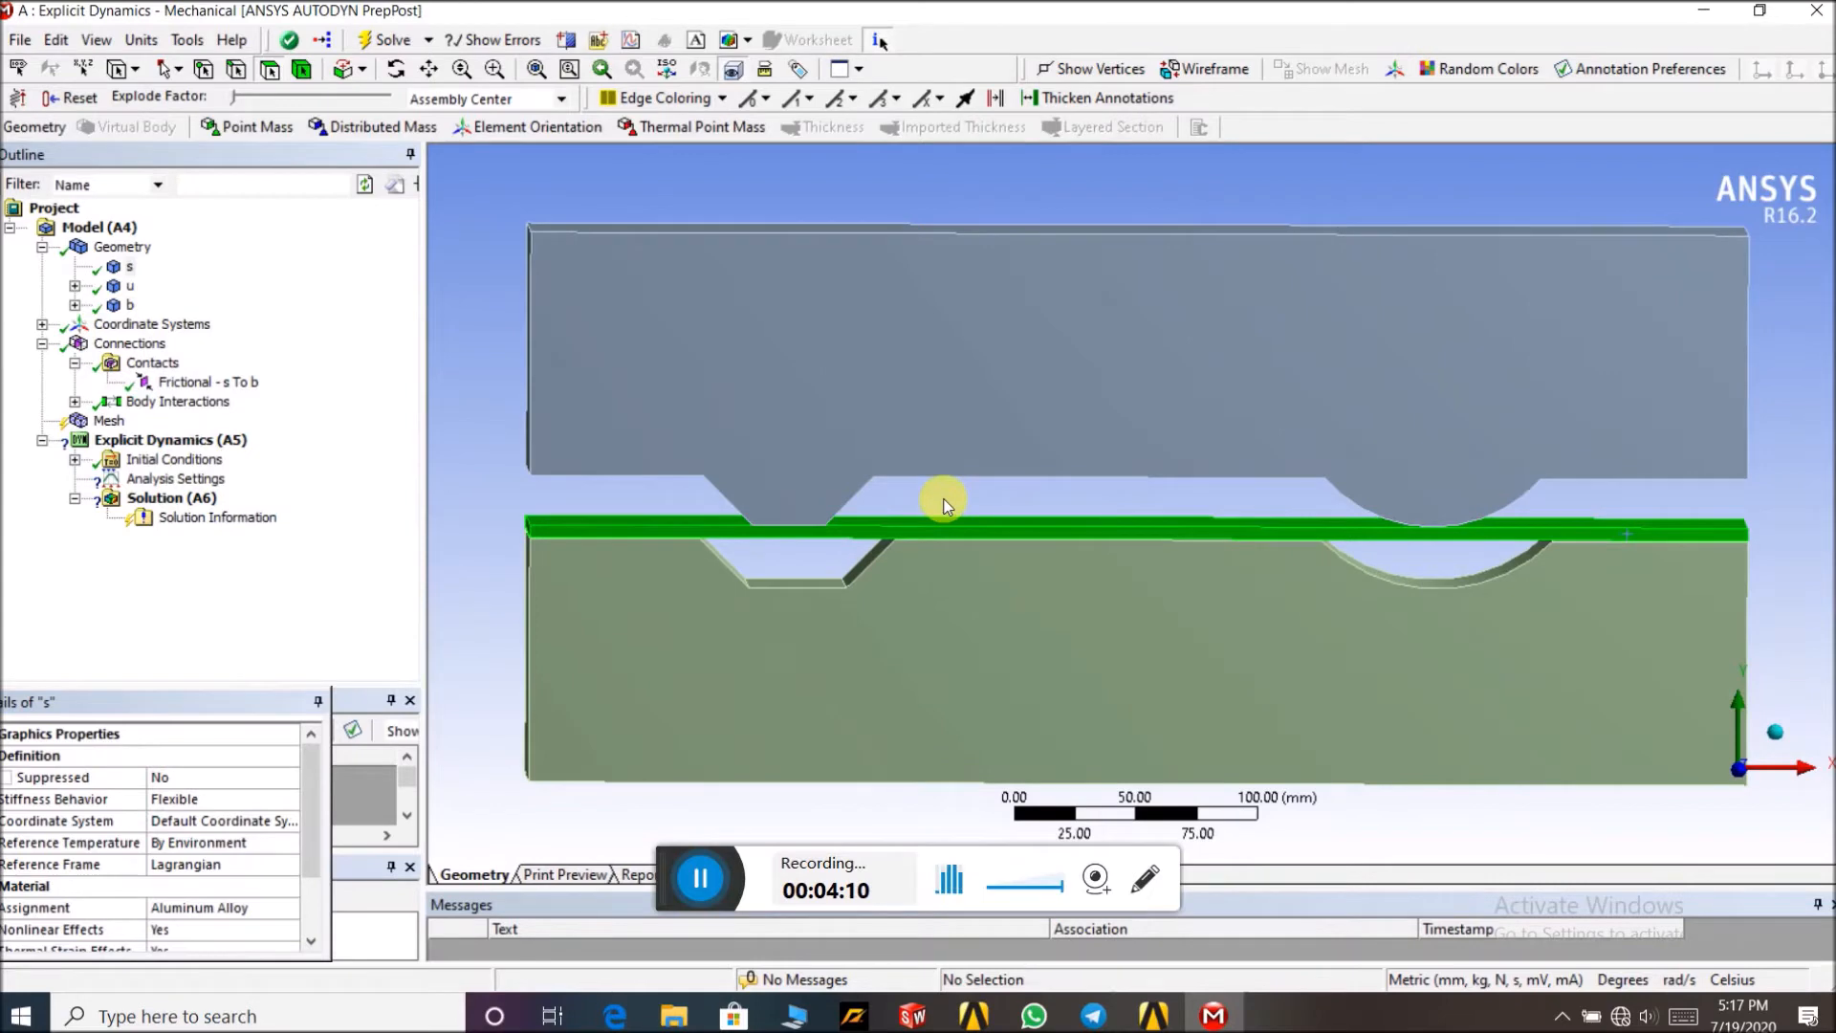
scroll(937, 500, down, 1)
middle_drag(937, 499, 861, 517)
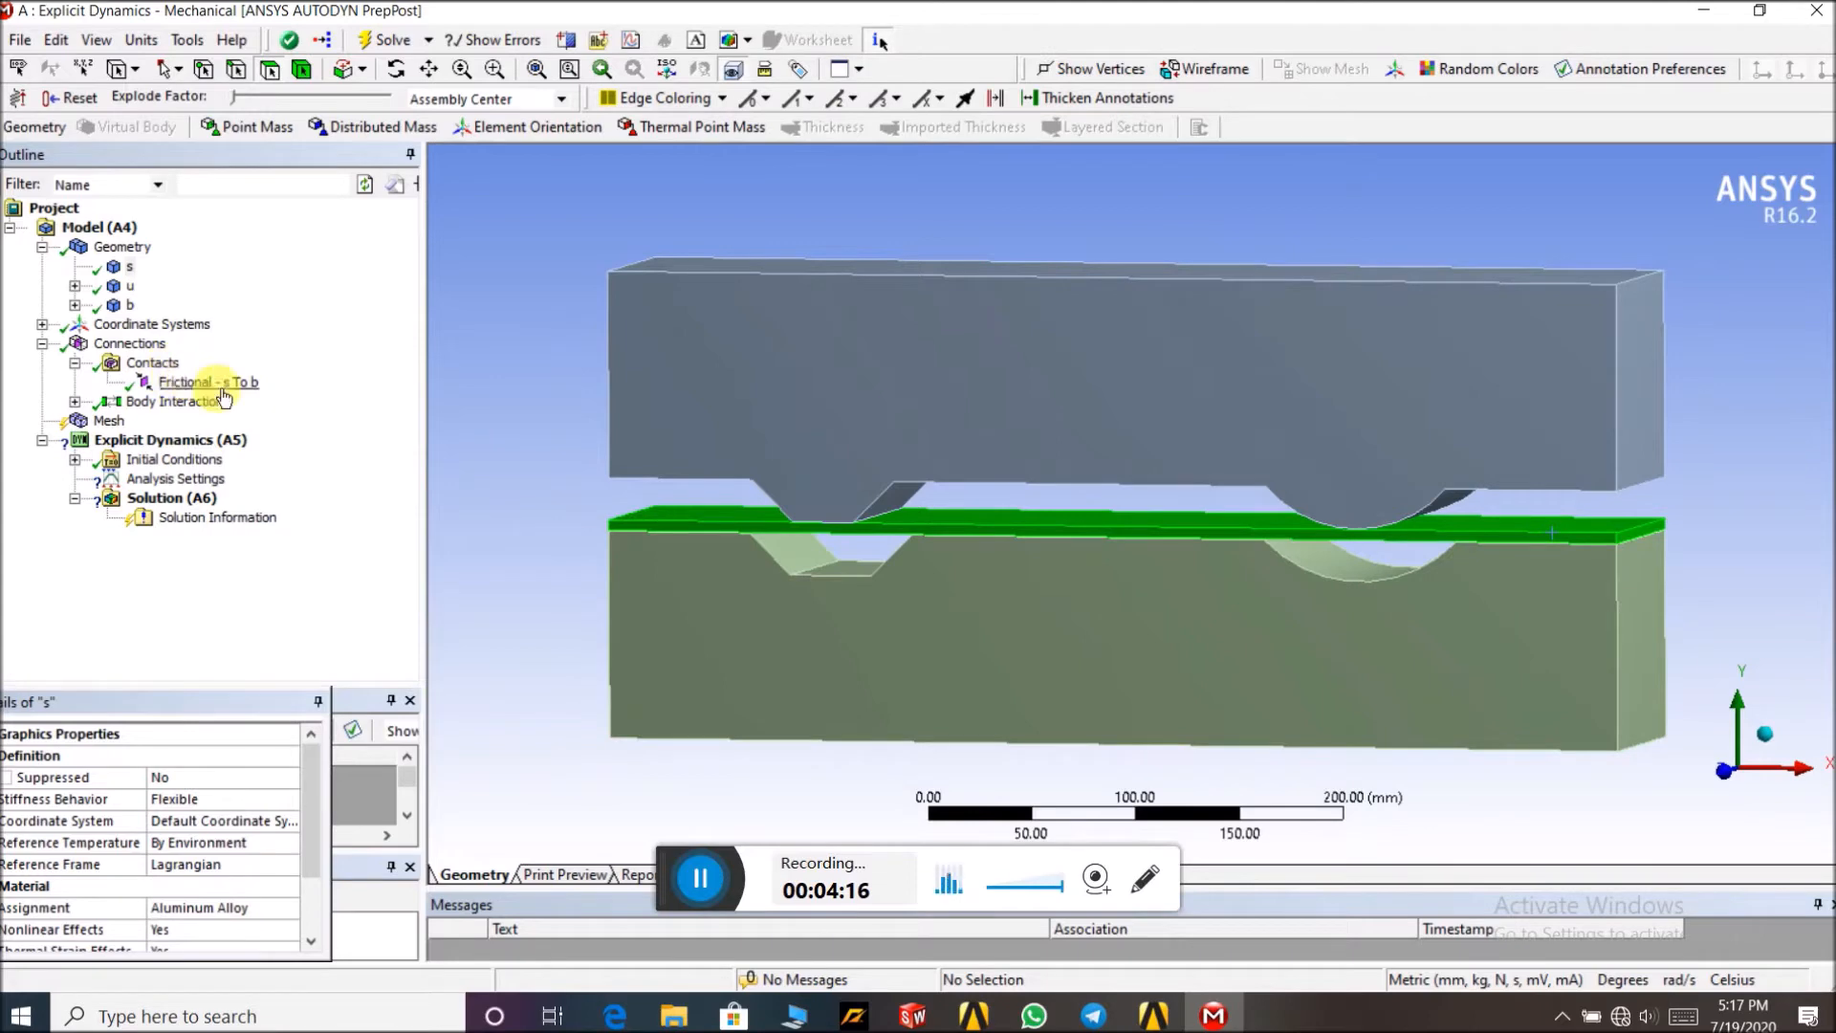
Generate the mesh for the sheet and both dies with the default settings
click(109, 421)
right_click(112, 423)
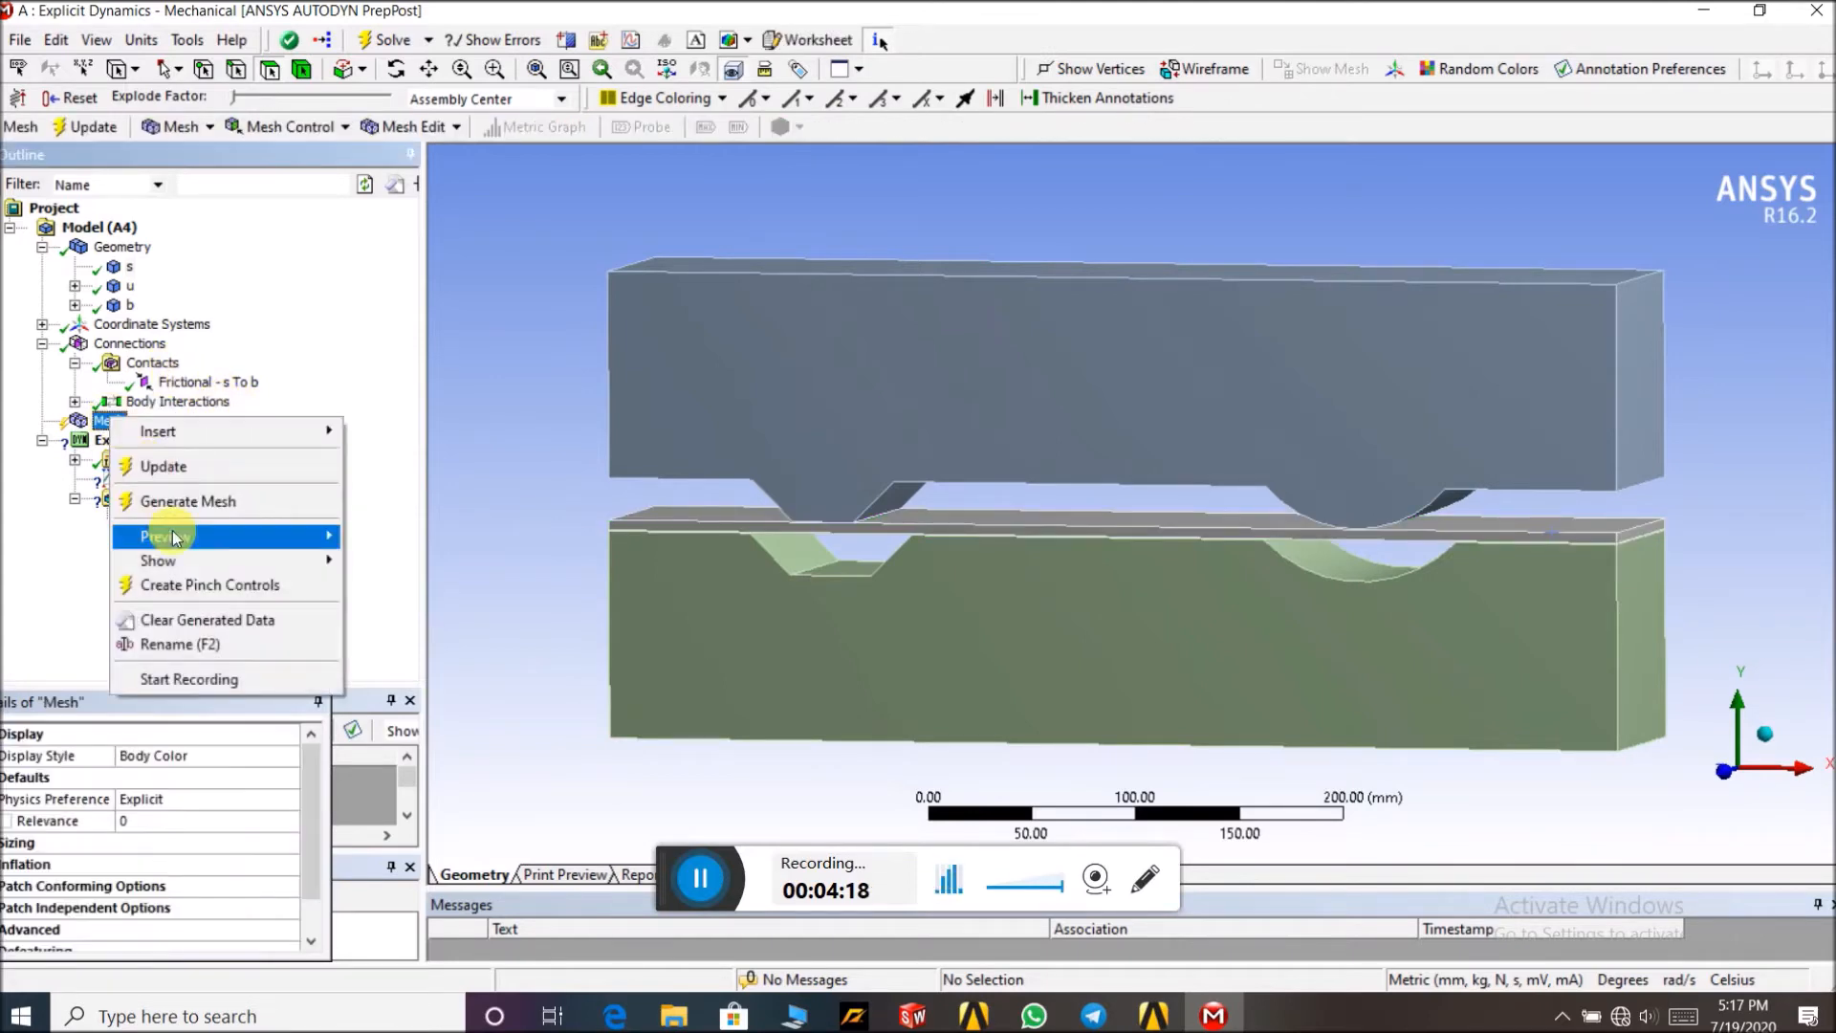
click(176, 500)
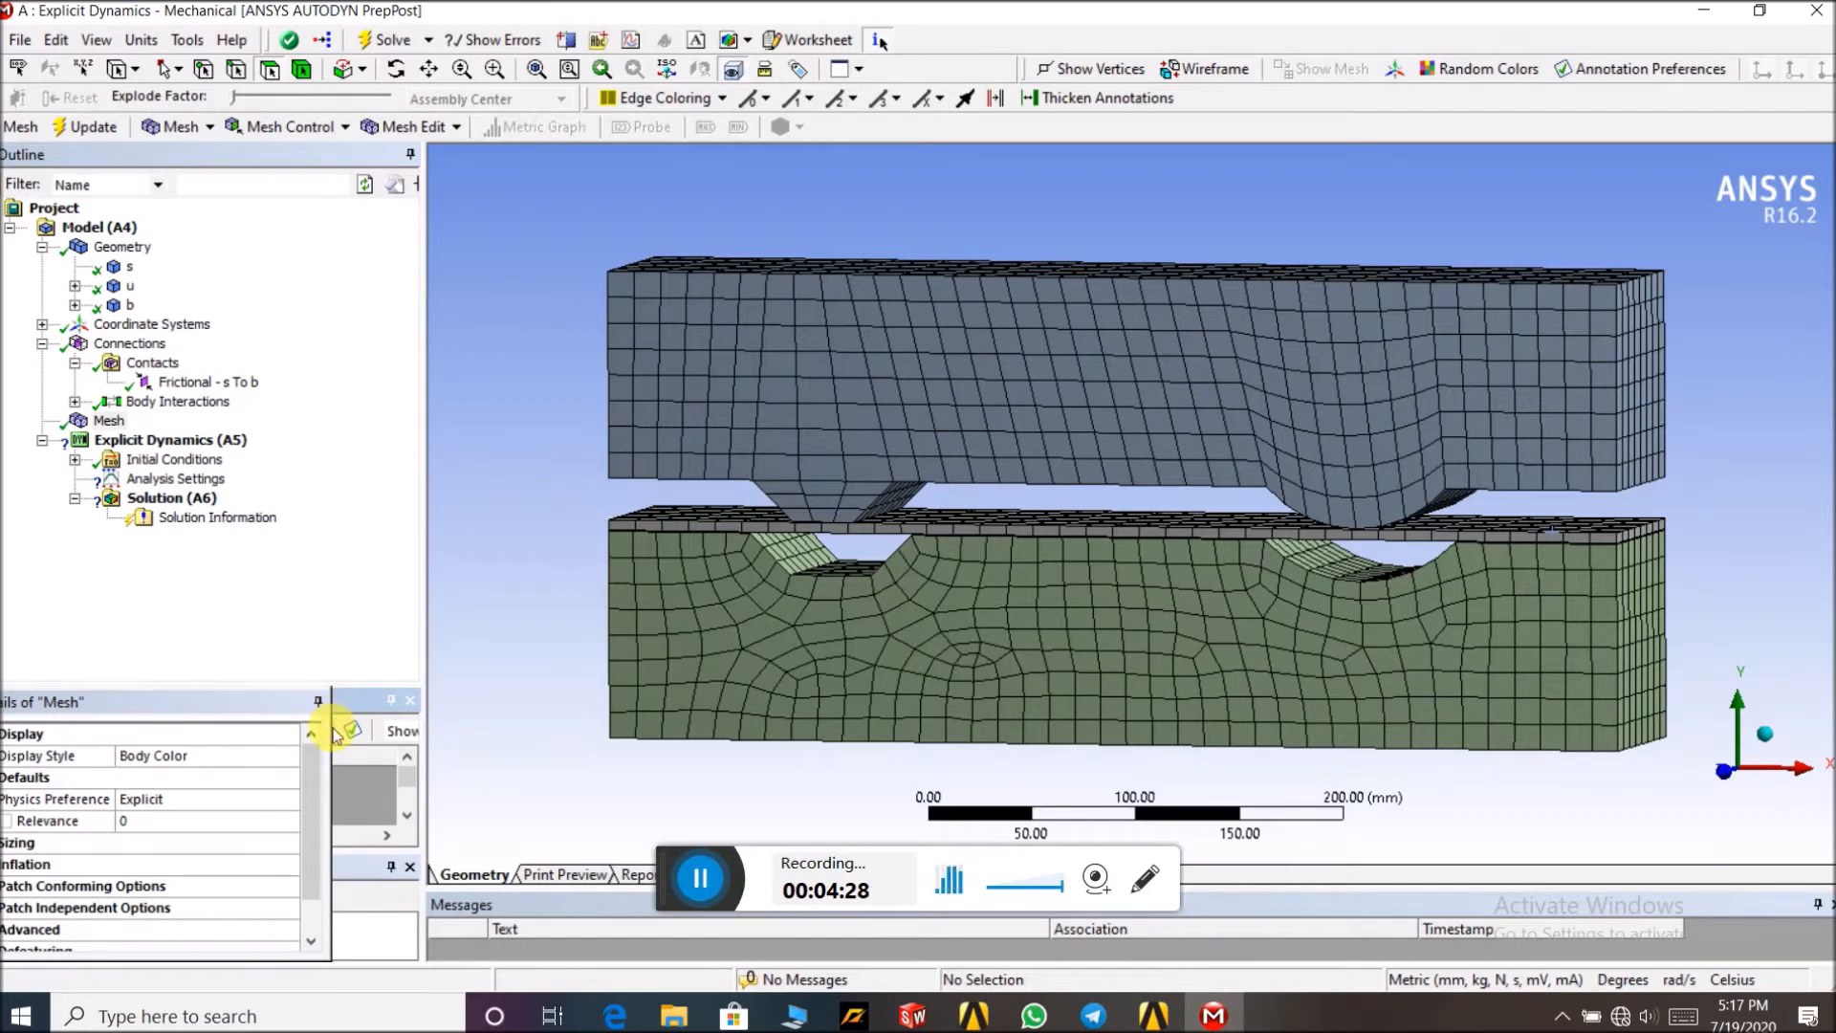
click(66, 842)
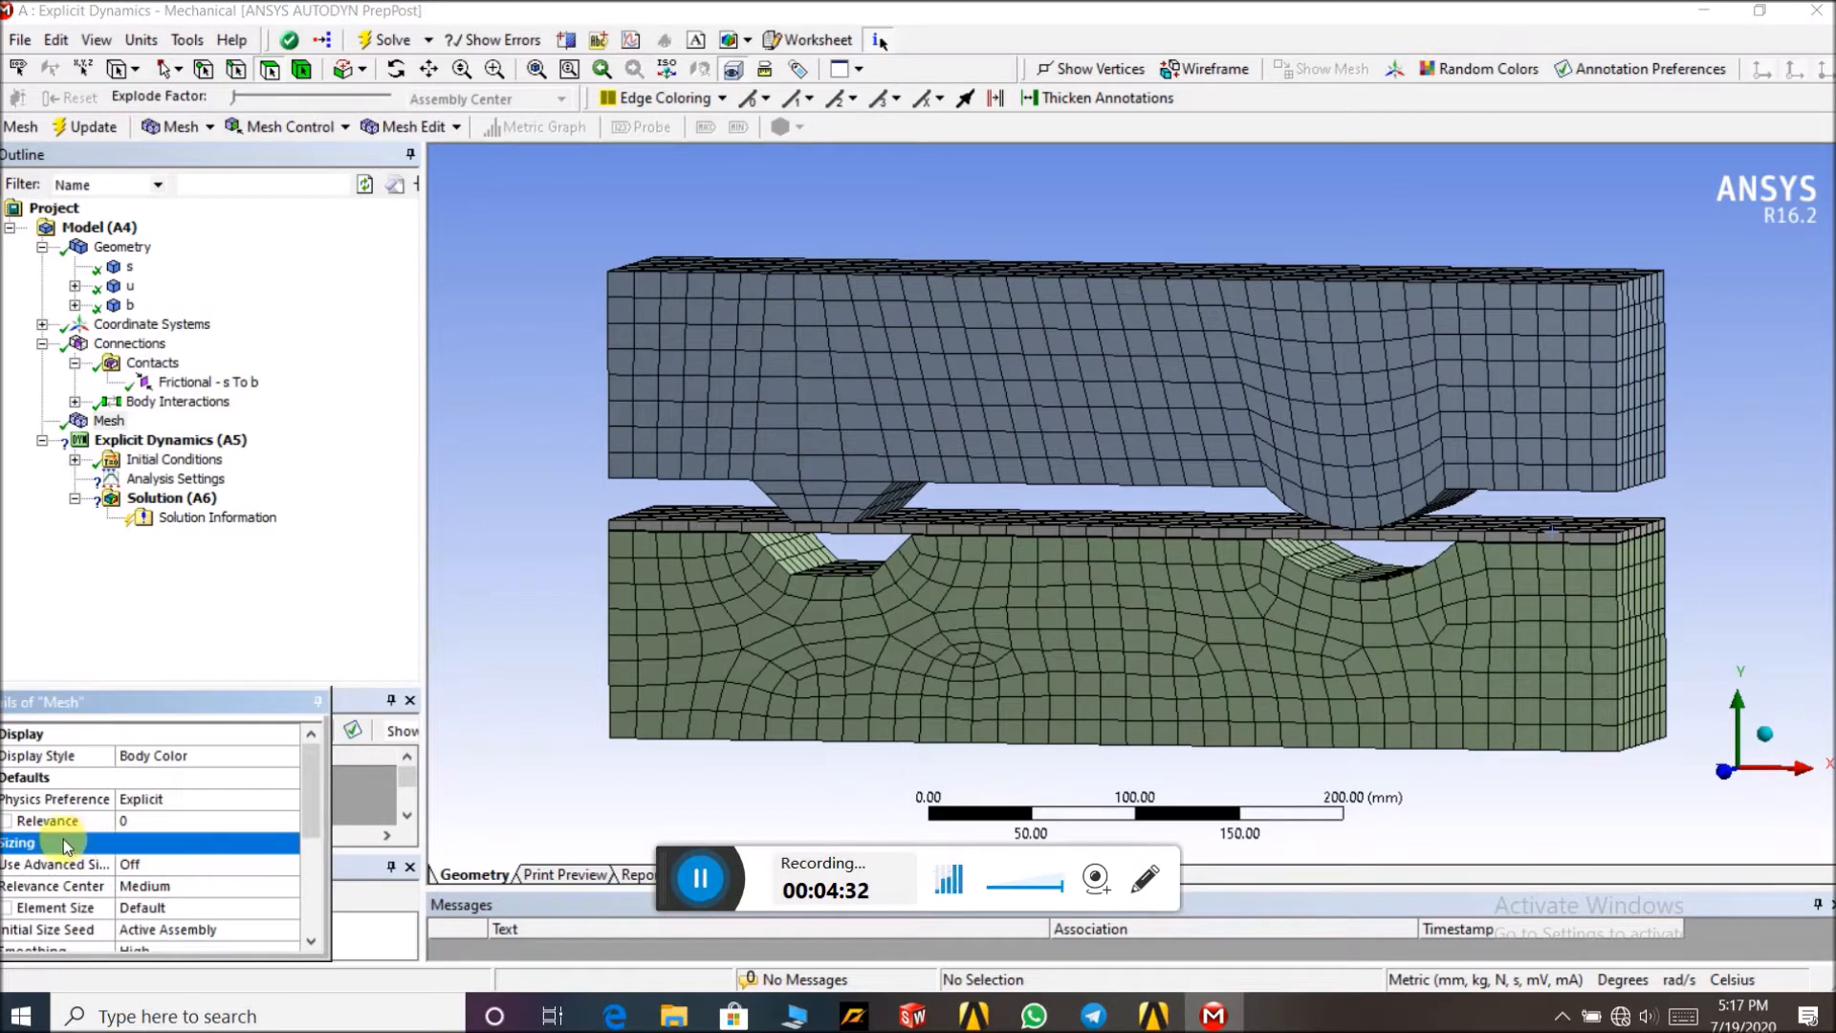
click(194, 867)
click(287, 865)
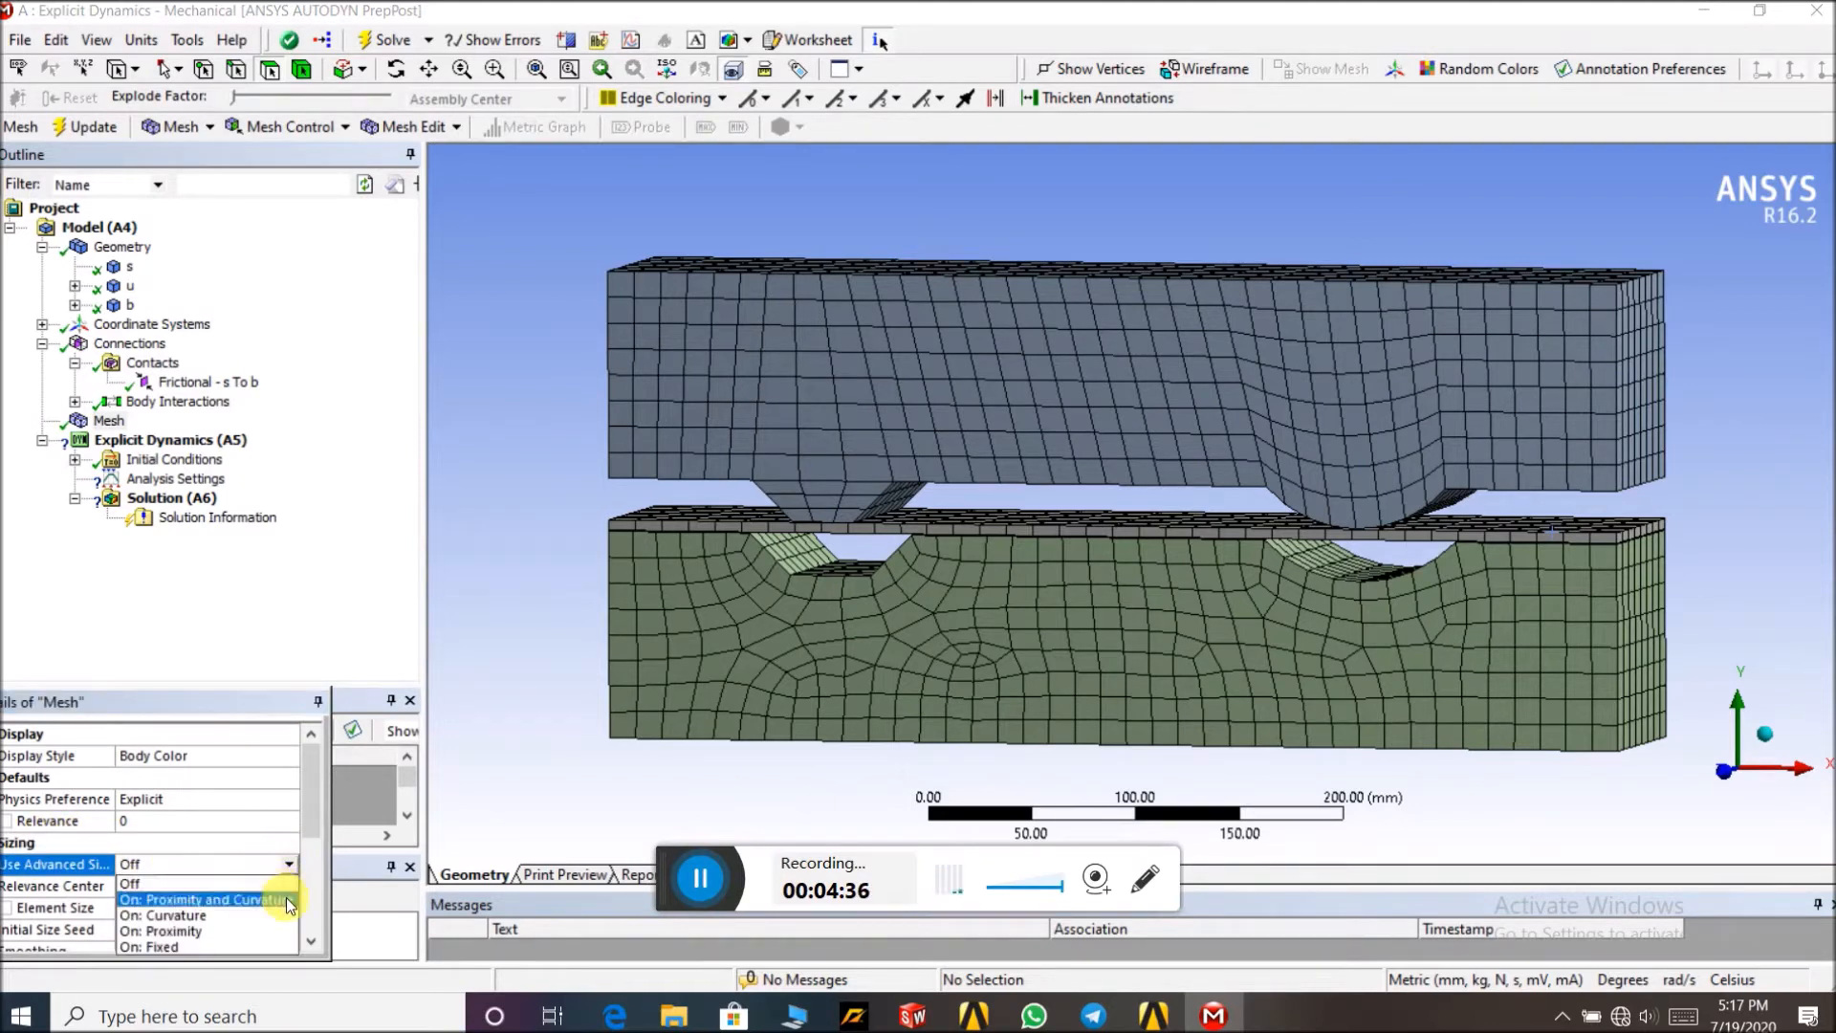
click(319, 619)
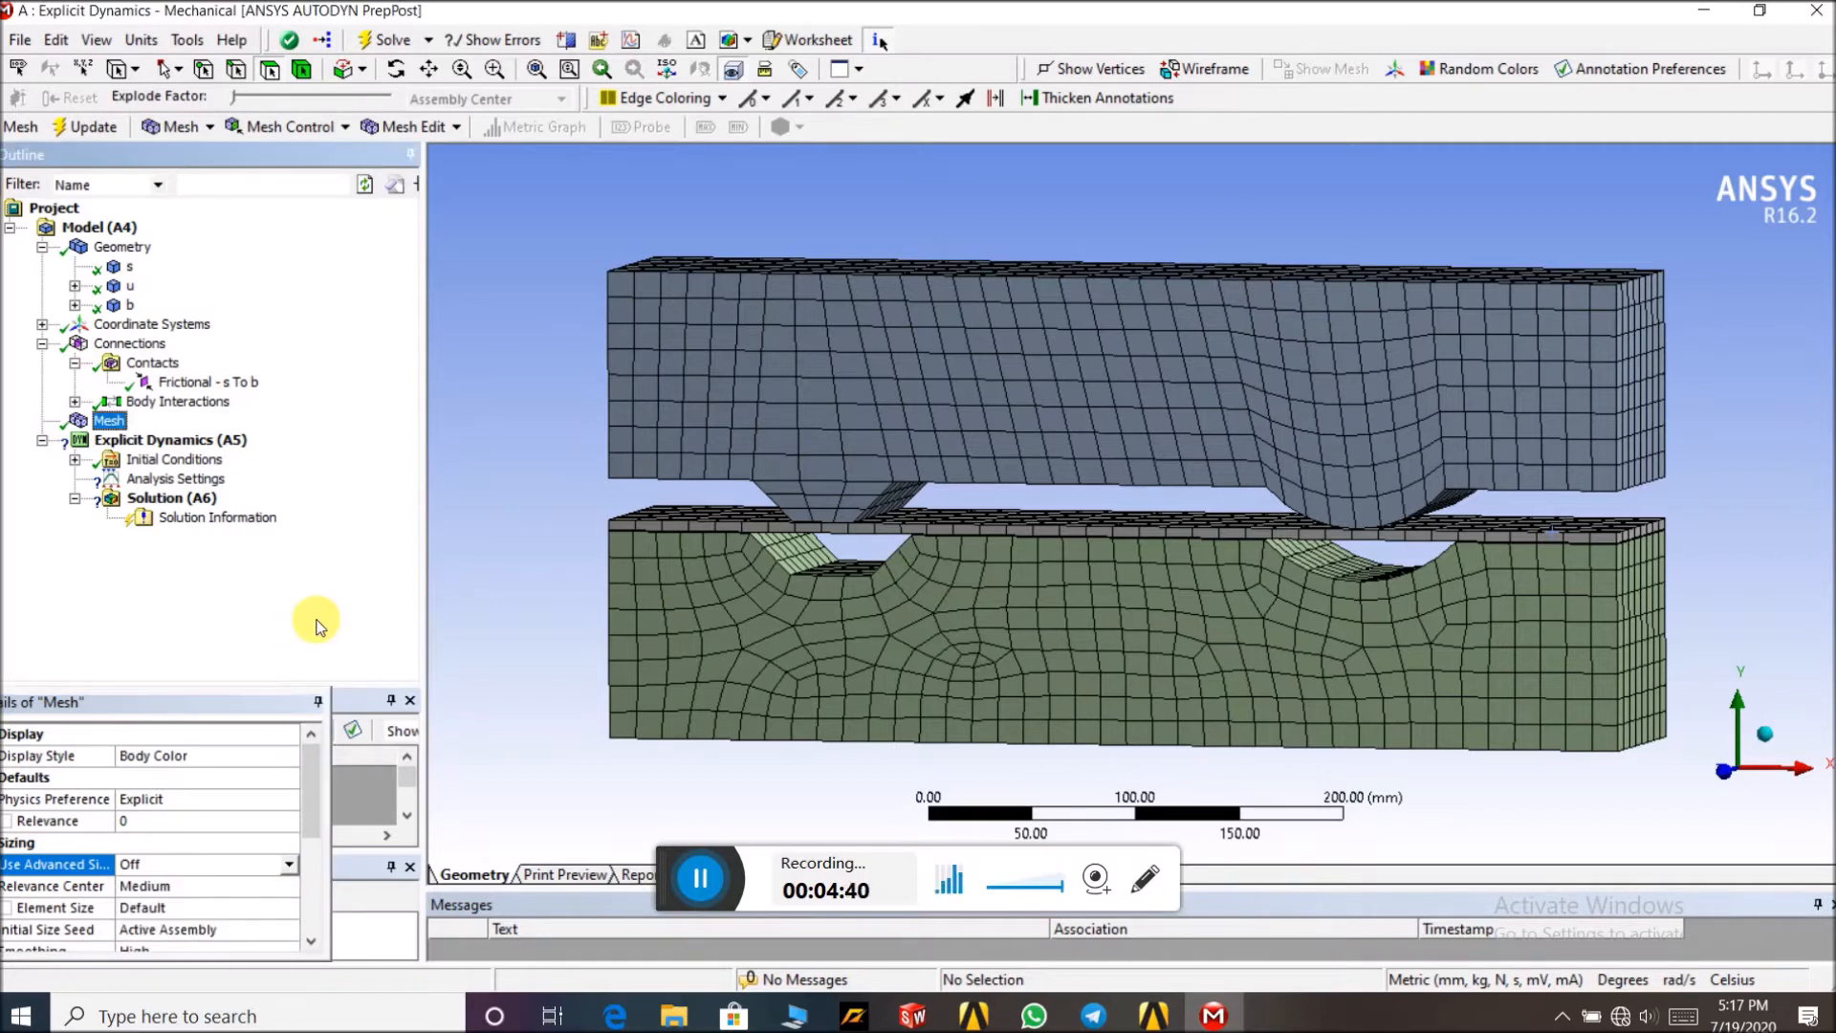
mouse_move(558, 515)
middle_down()
mouse_move(536, 502)
mouse_move(541, 525)
middle_up()
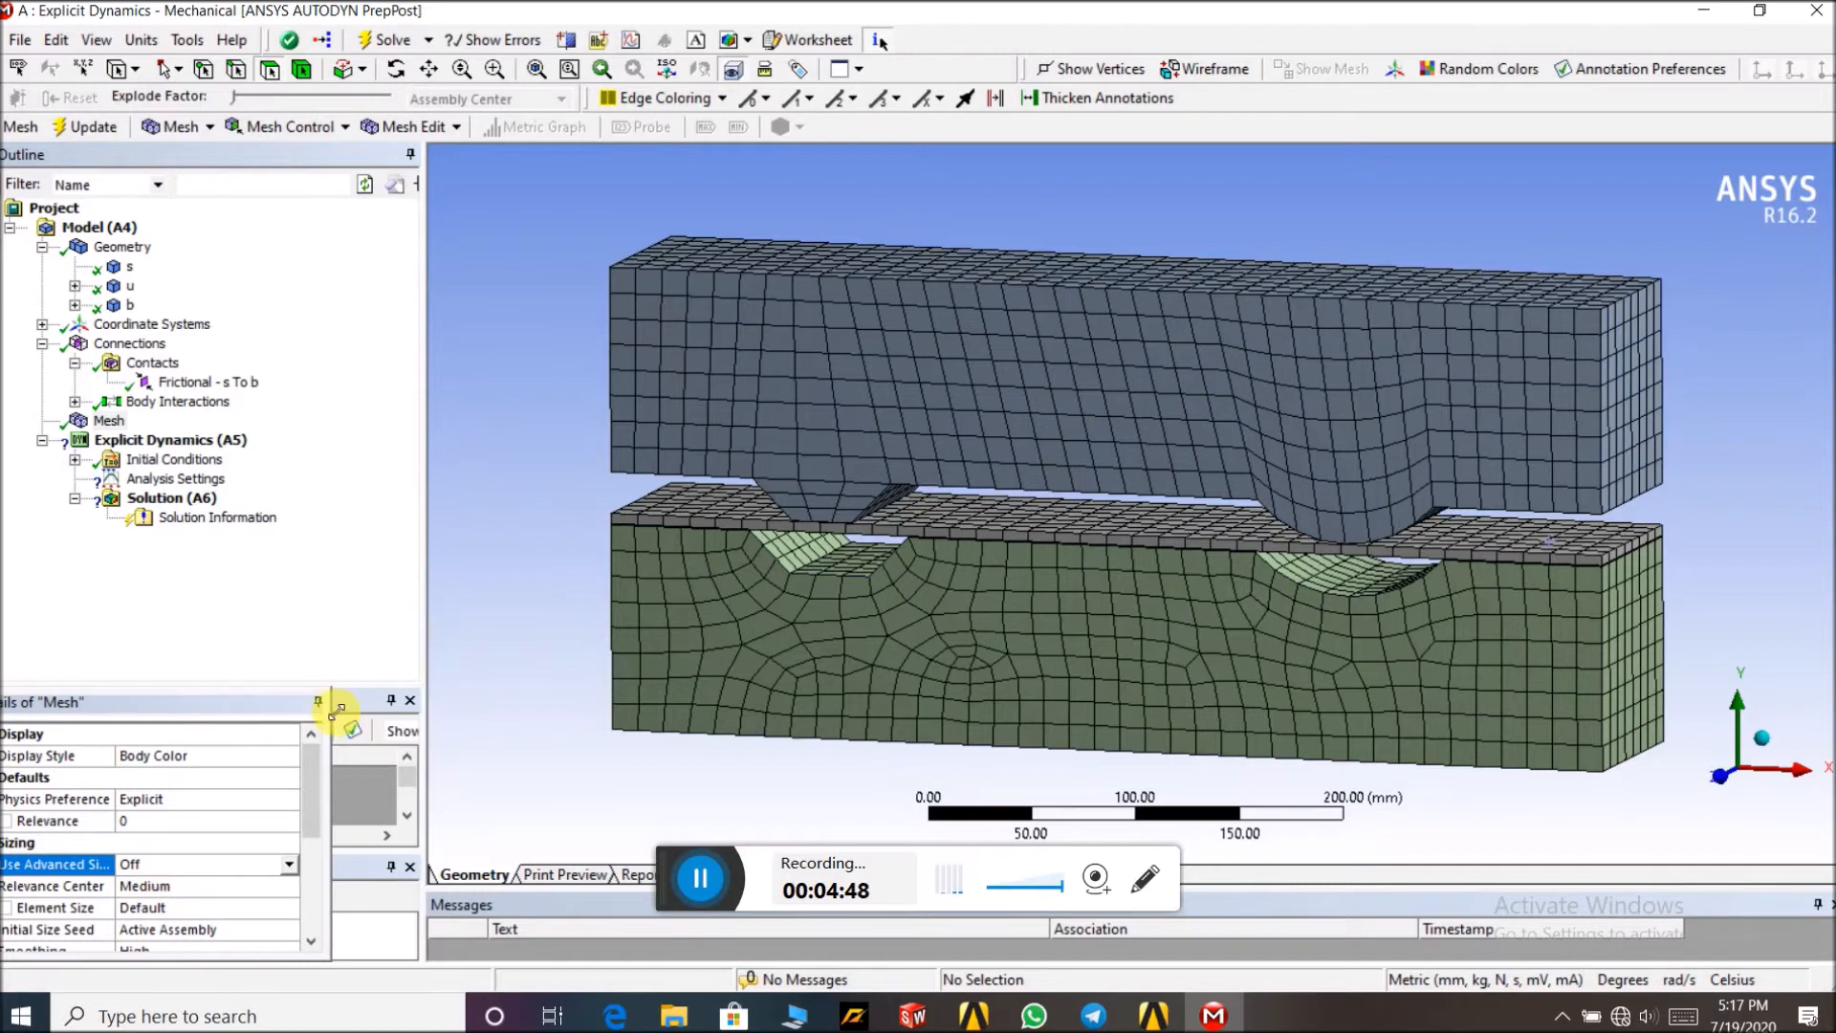
Set the End Time in the Analysis Settings to 1 s and dock the details pane back in place
click(205, 480)
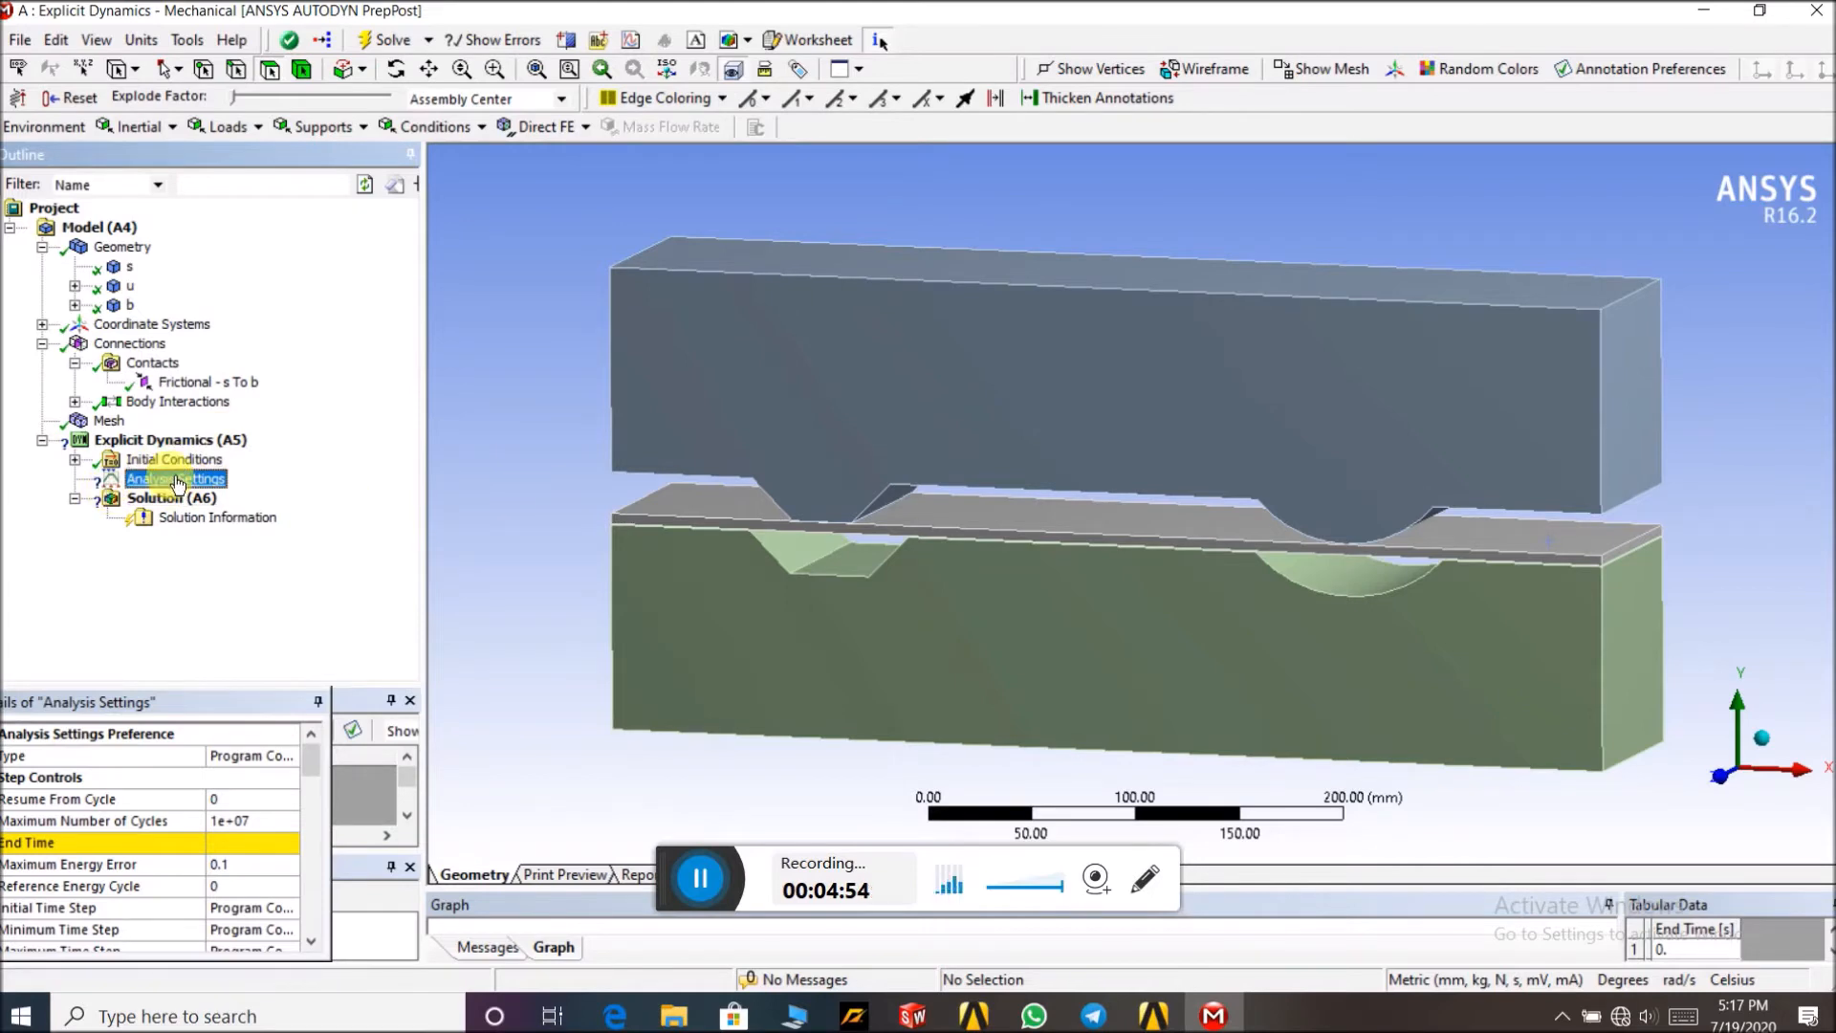
click(244, 846)
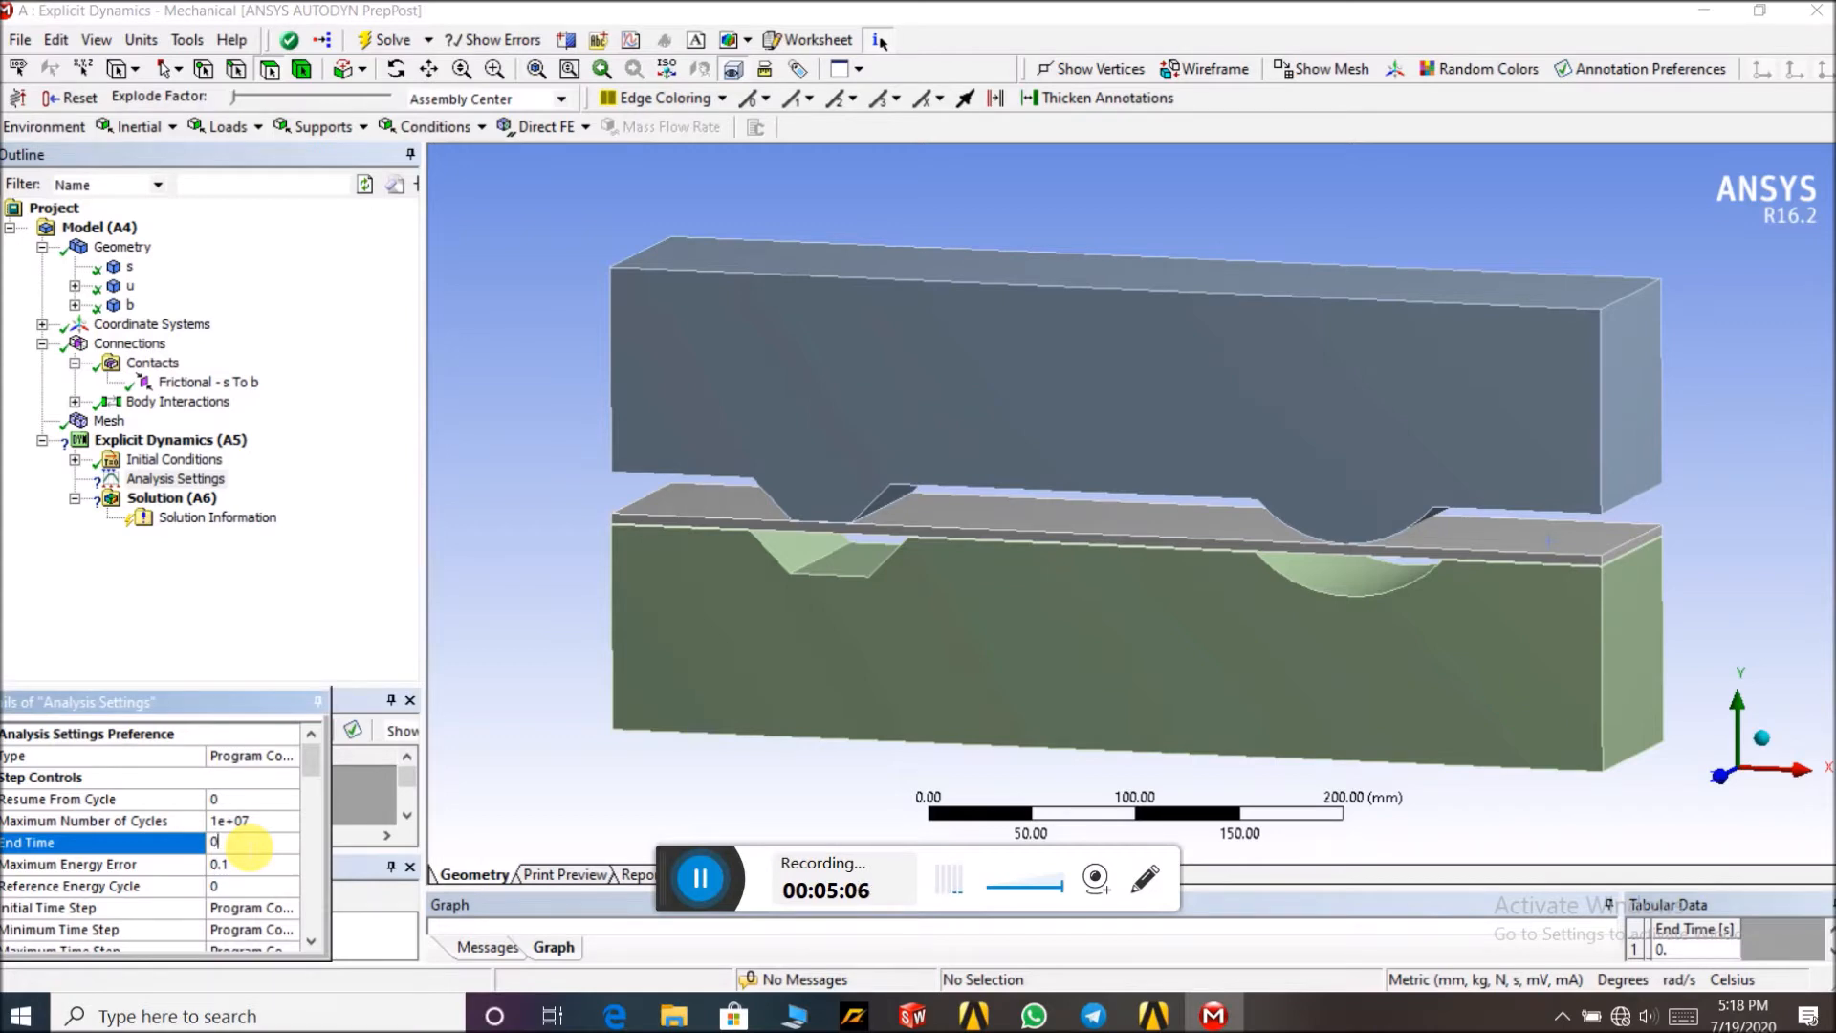
double_click(250, 845)
text(5)
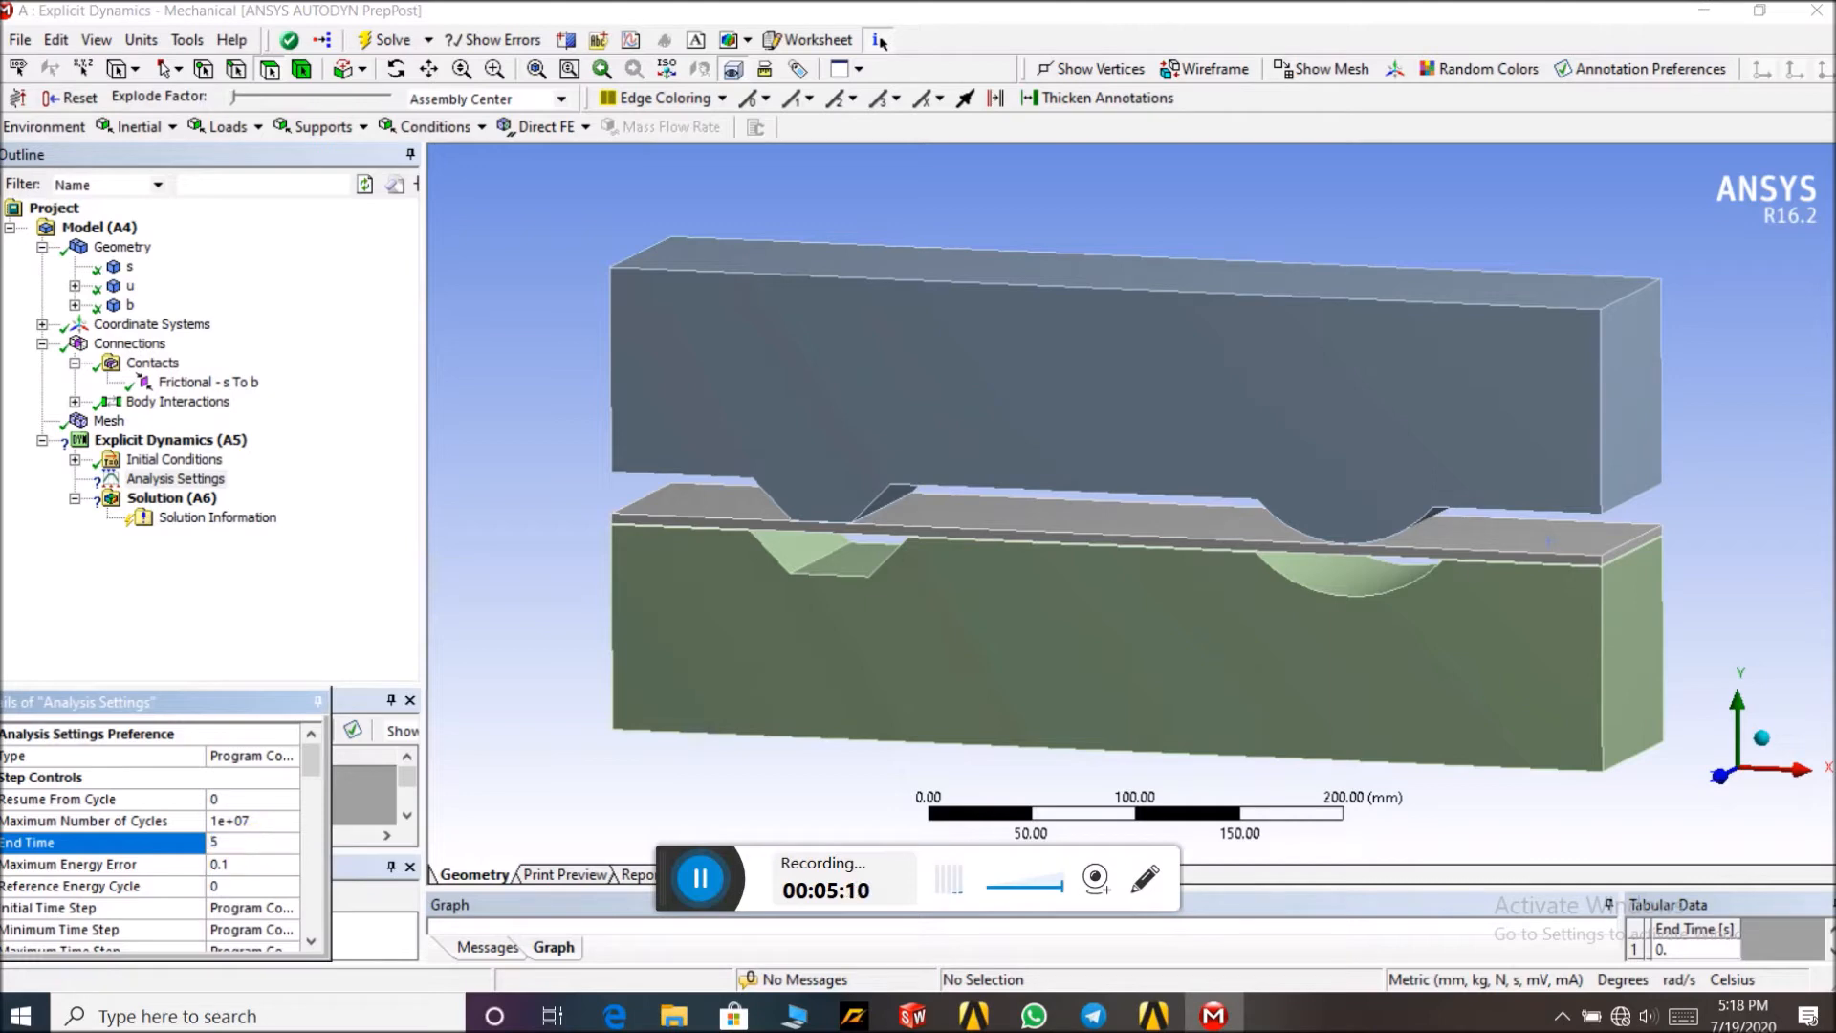
key(super+e)
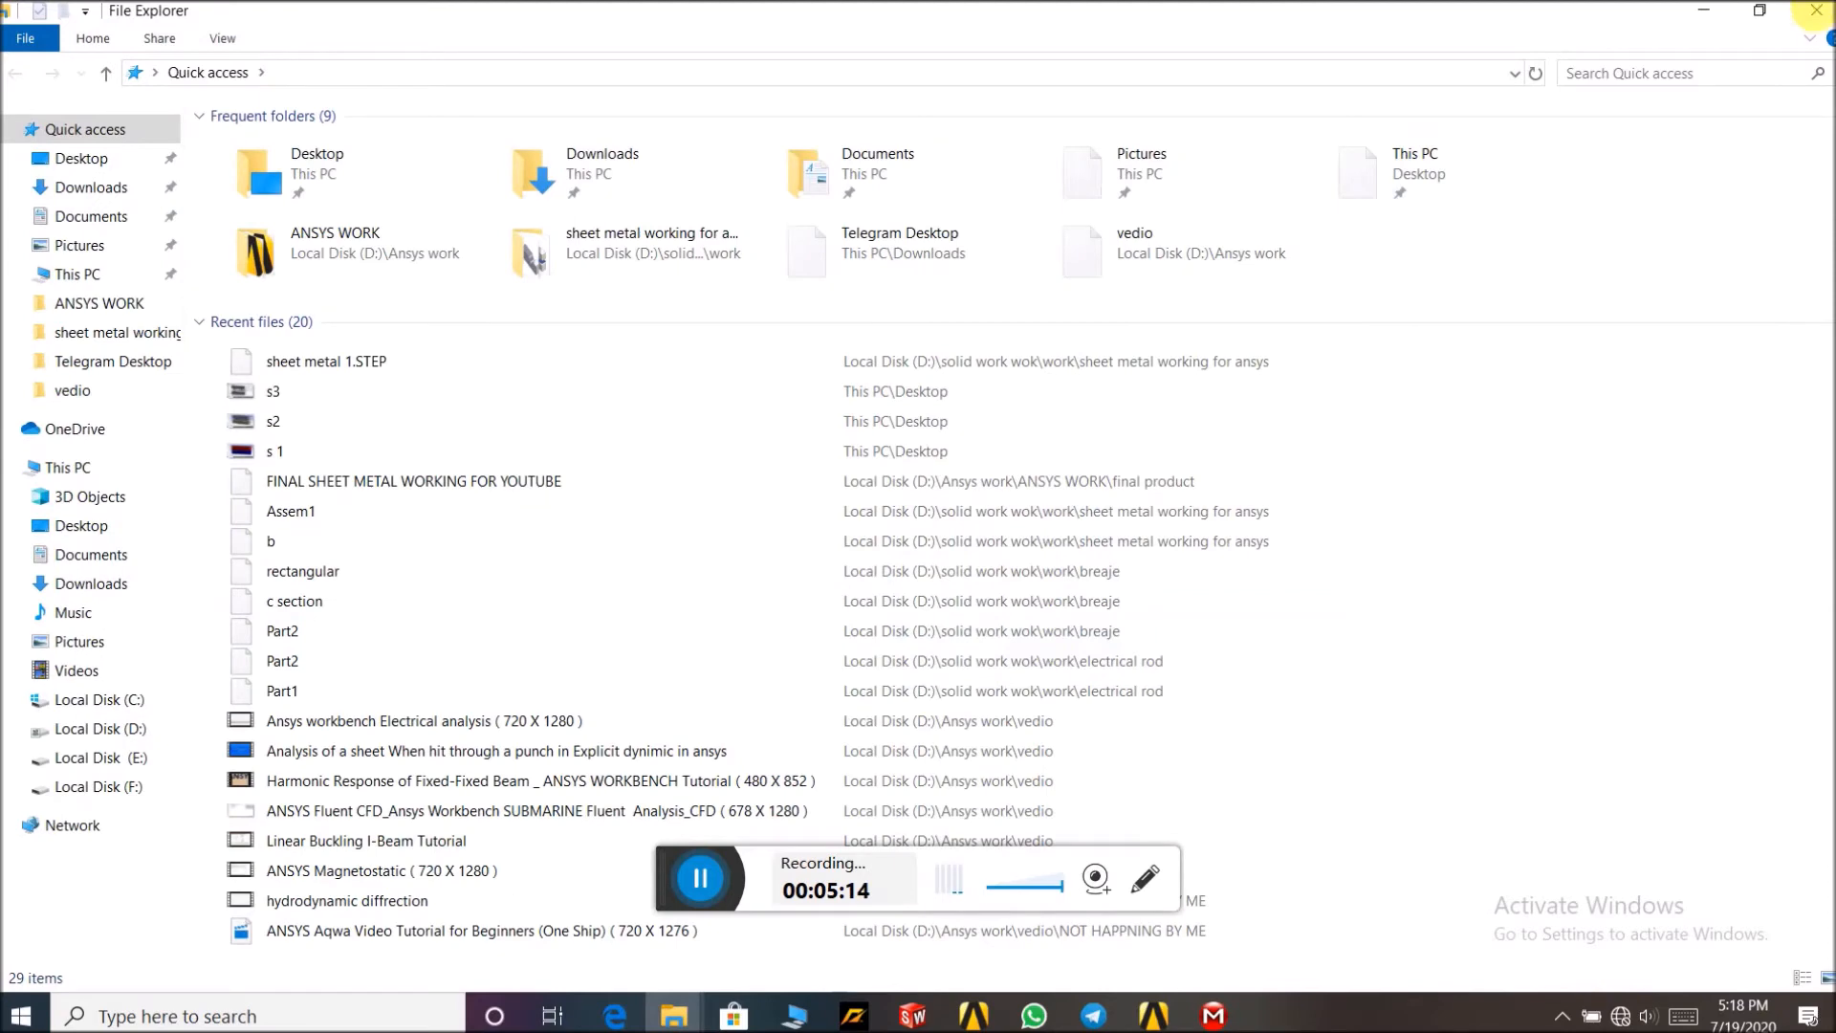
click(1816, 12)
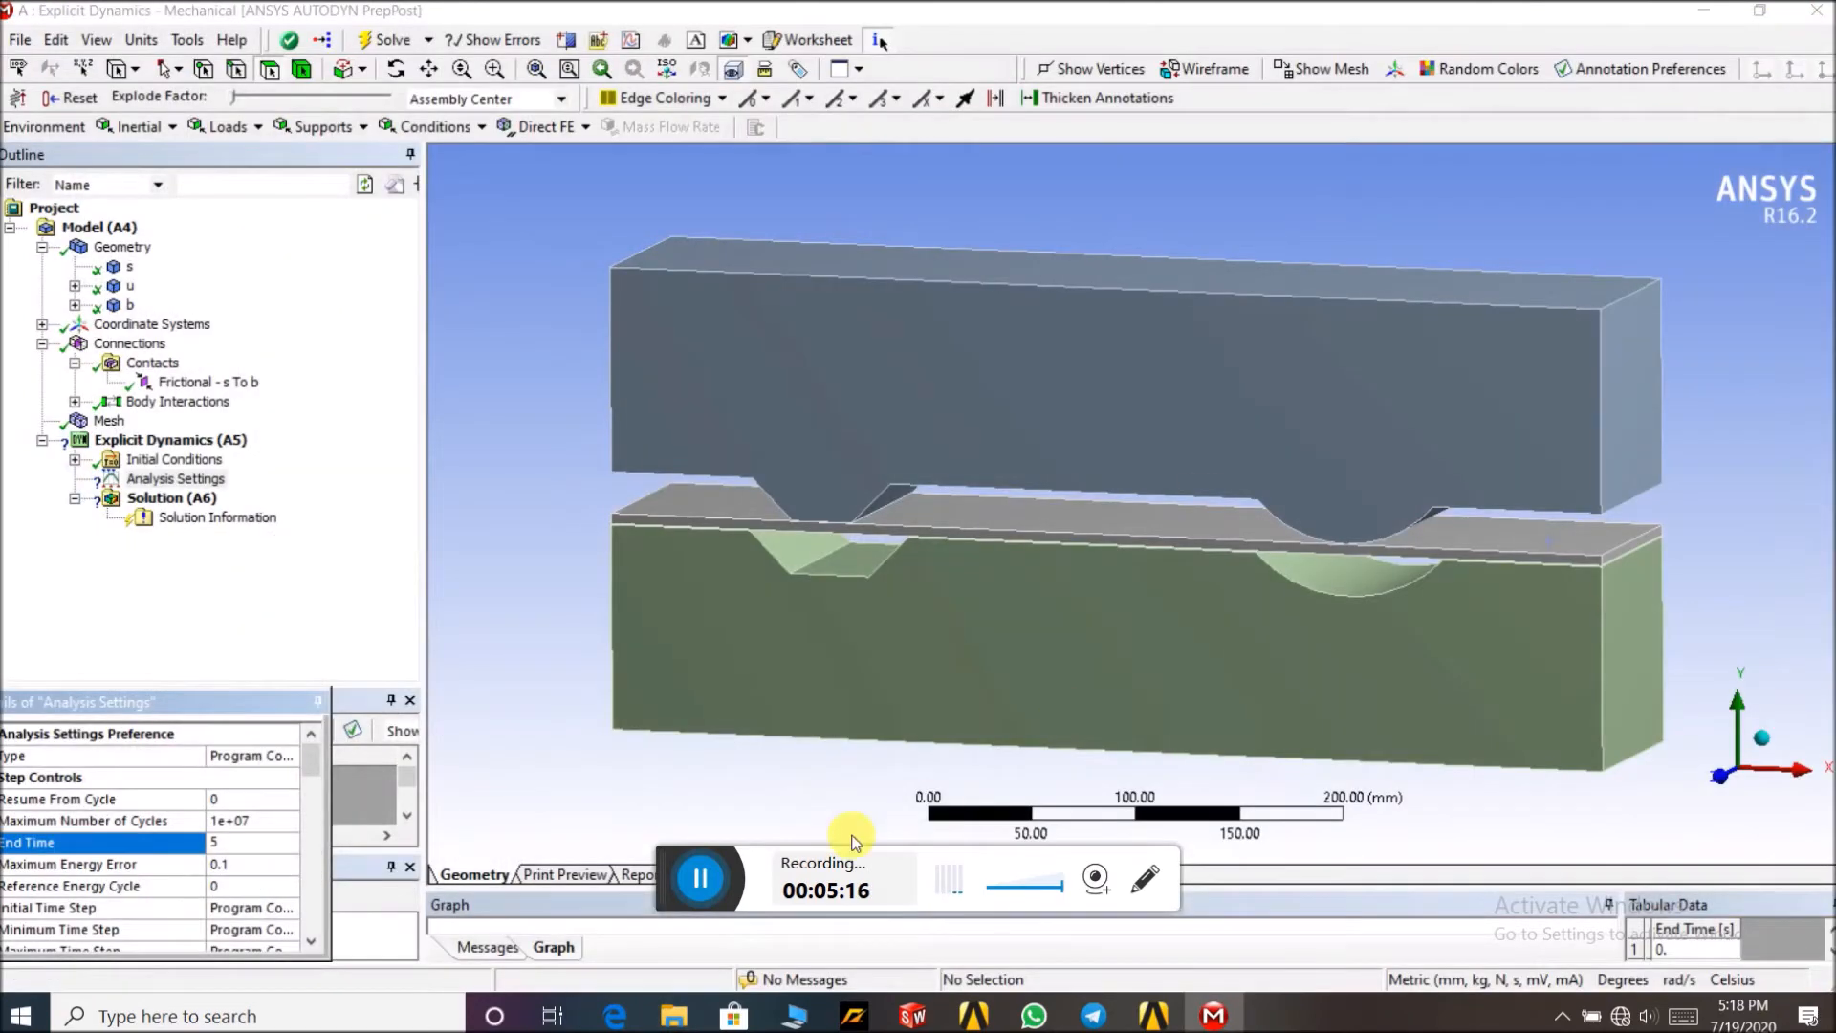
click(700, 877)
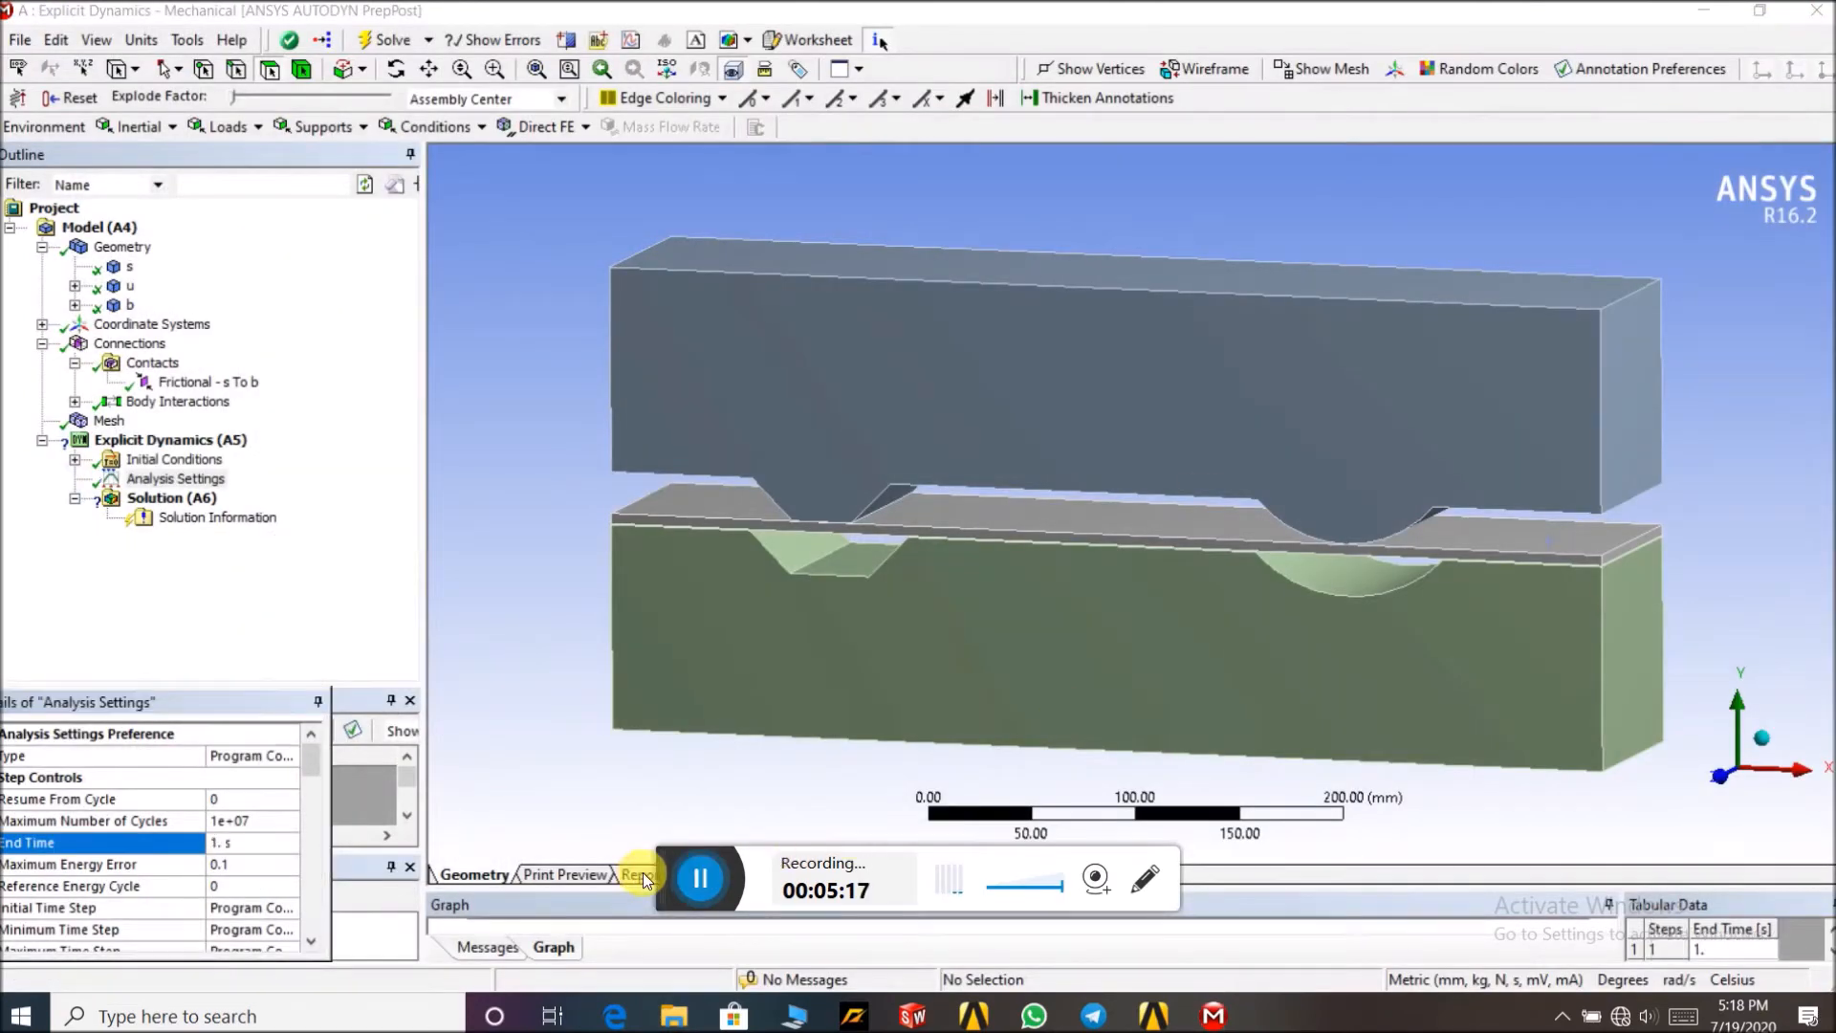
drag(245, 701, 262, 703)
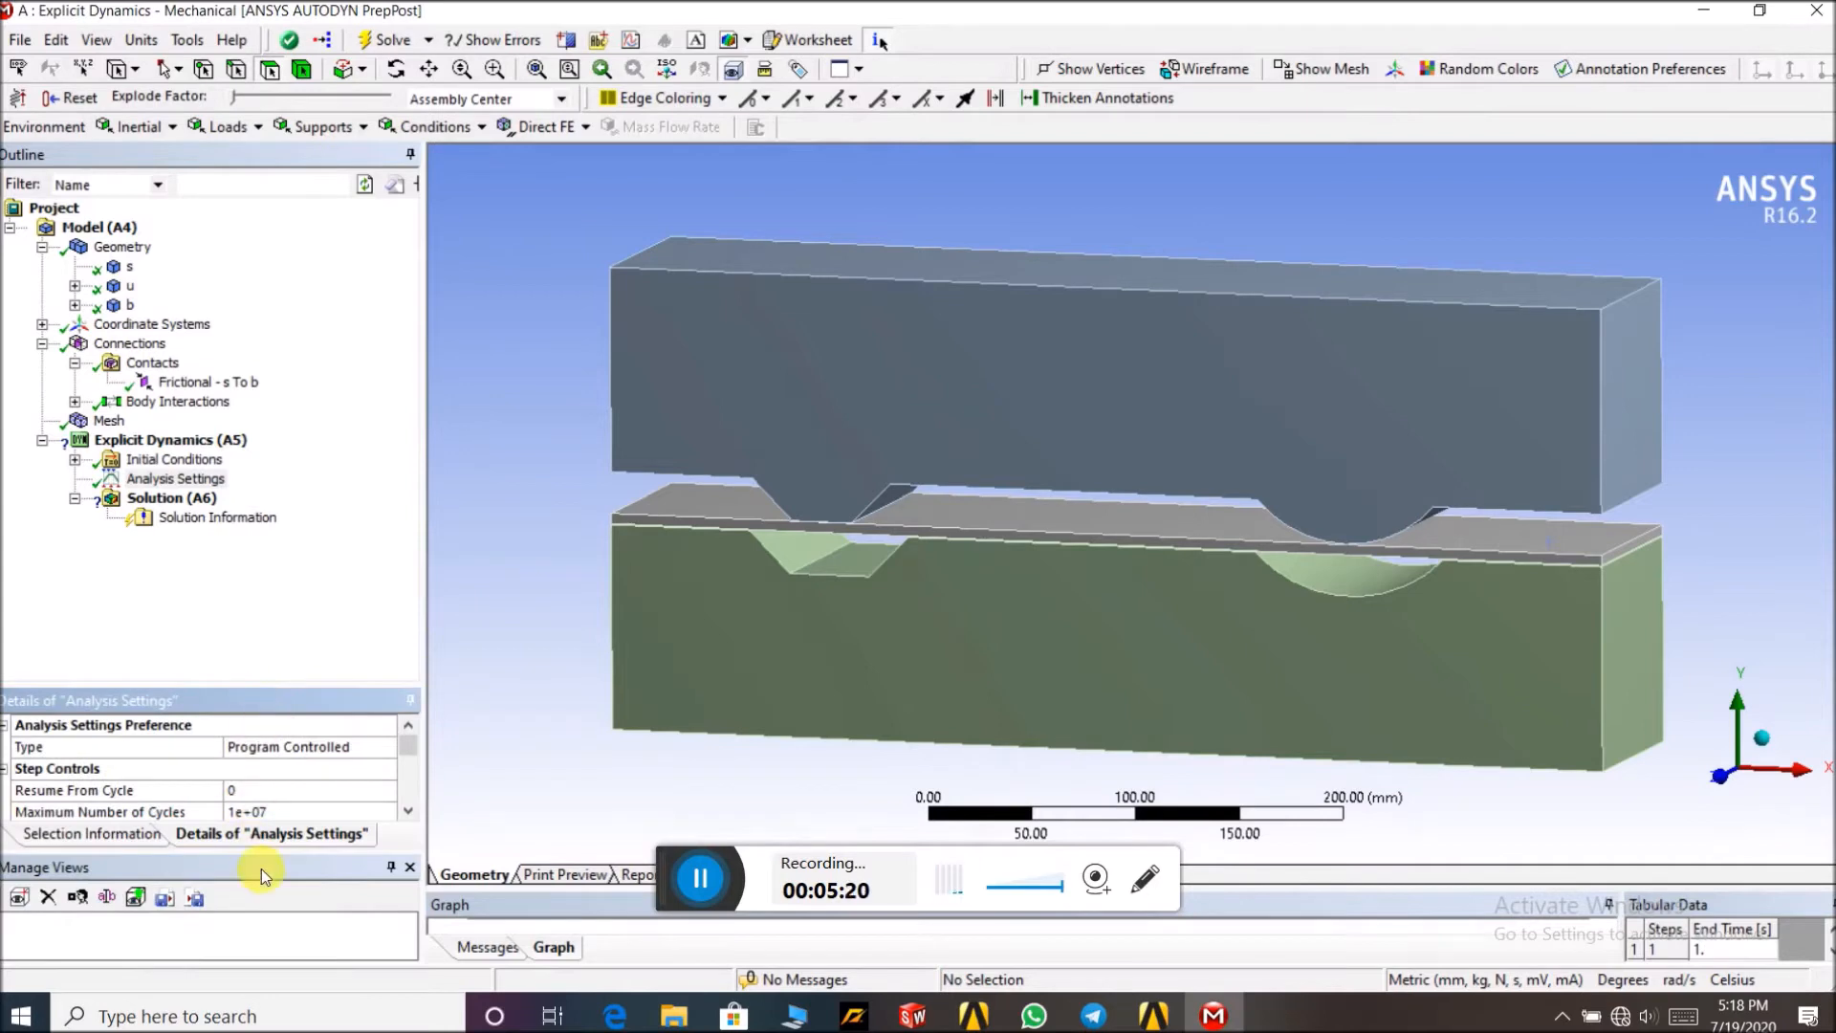
Enlarge the details pane by floating it, and insert a Velocity condition scoped to the upper die body
drag(264, 871, 292, 775)
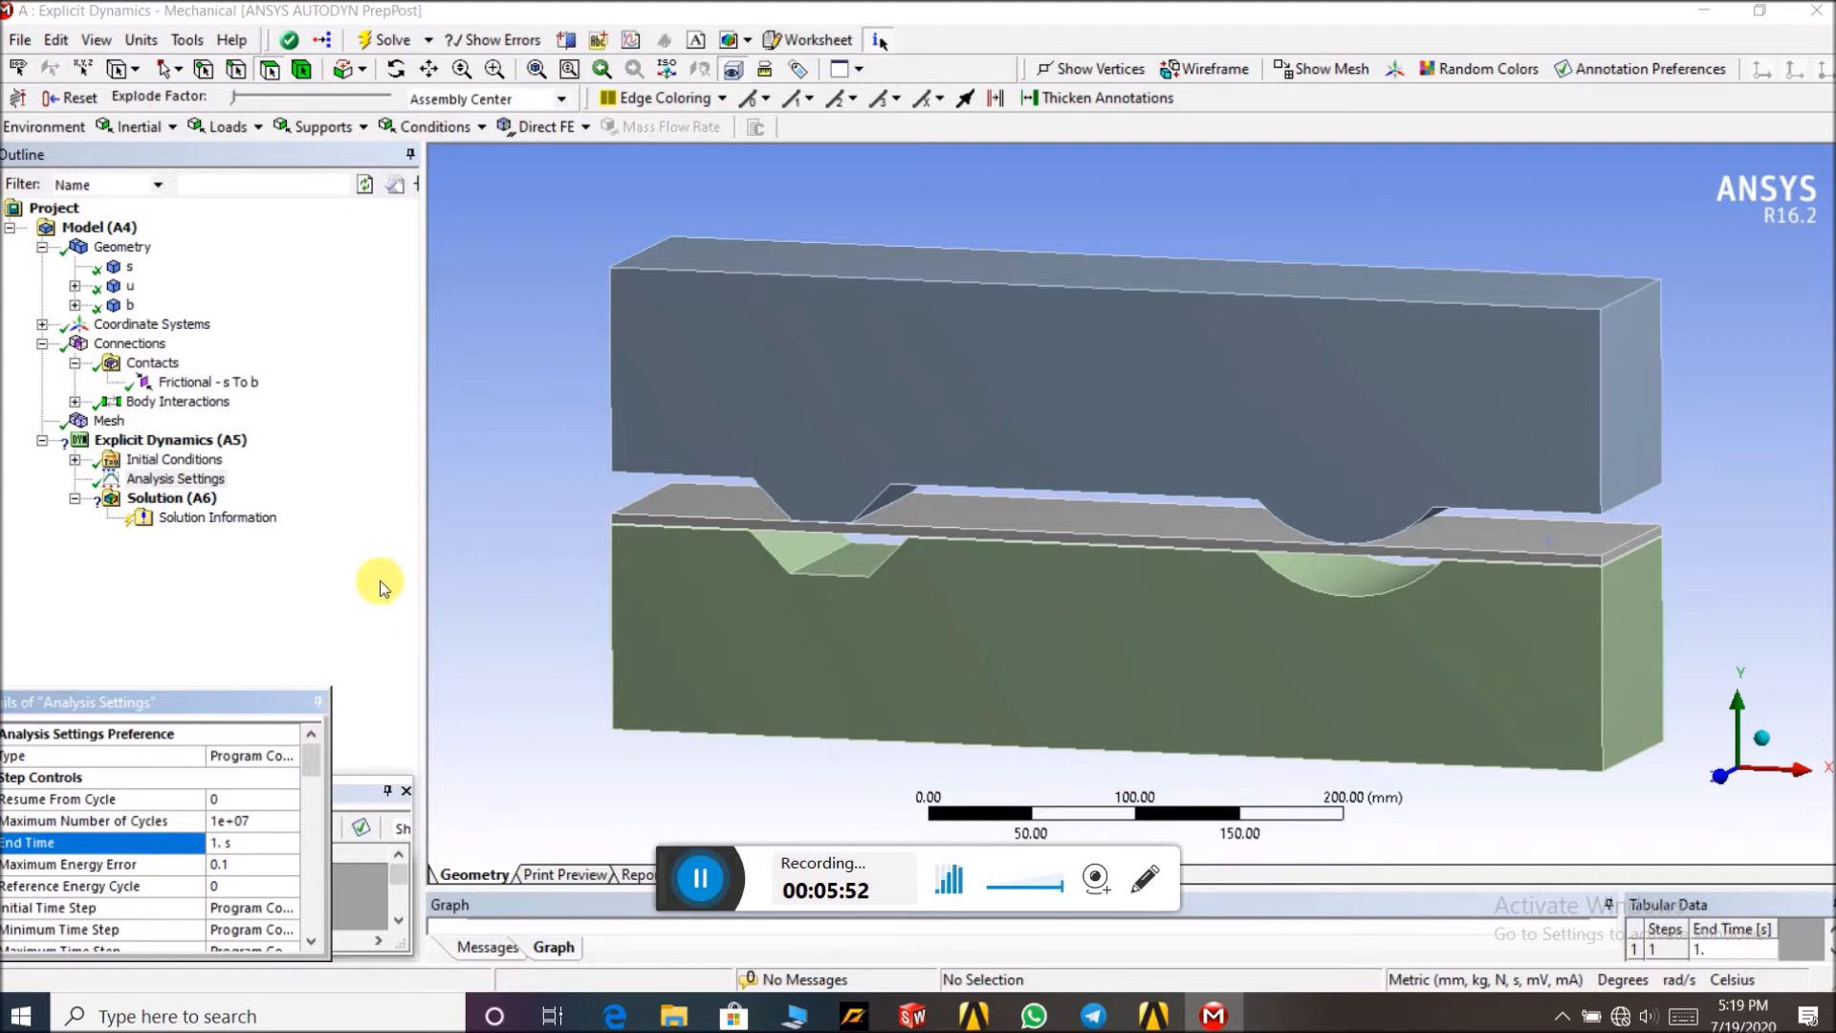
click(274, 442)
right_click(270, 442)
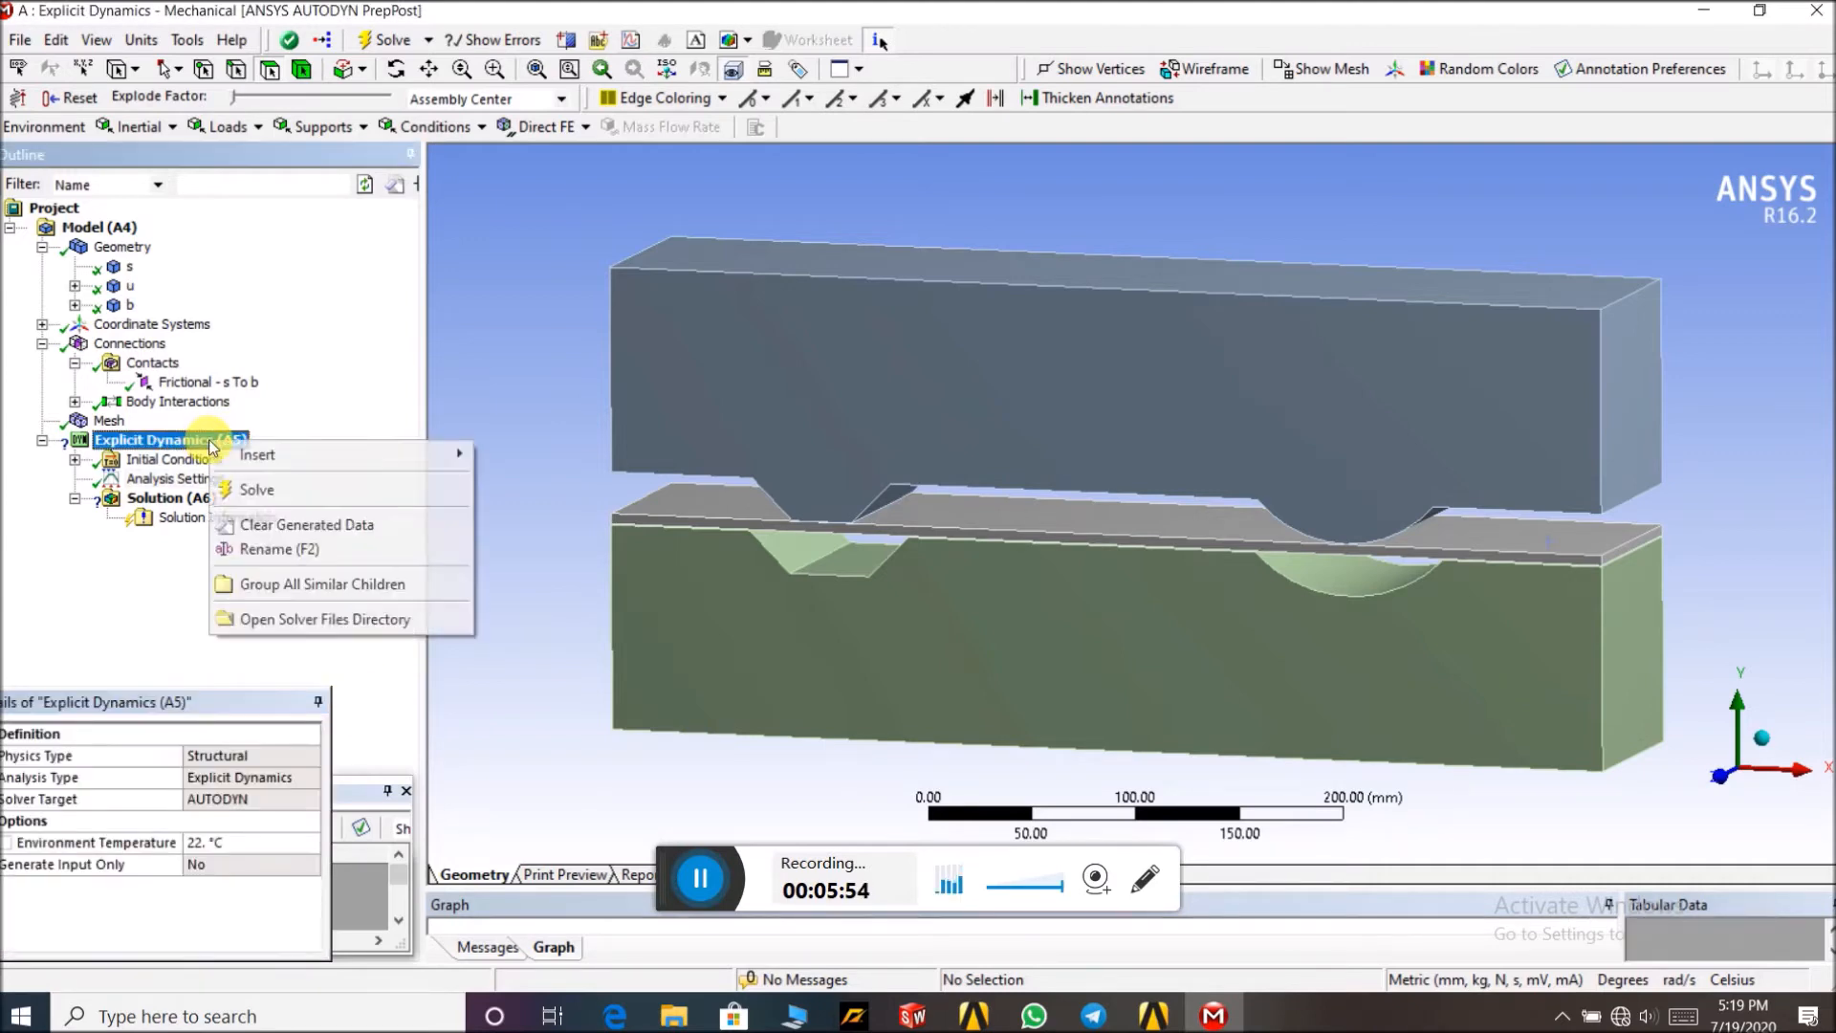
mouse_move(320, 459)
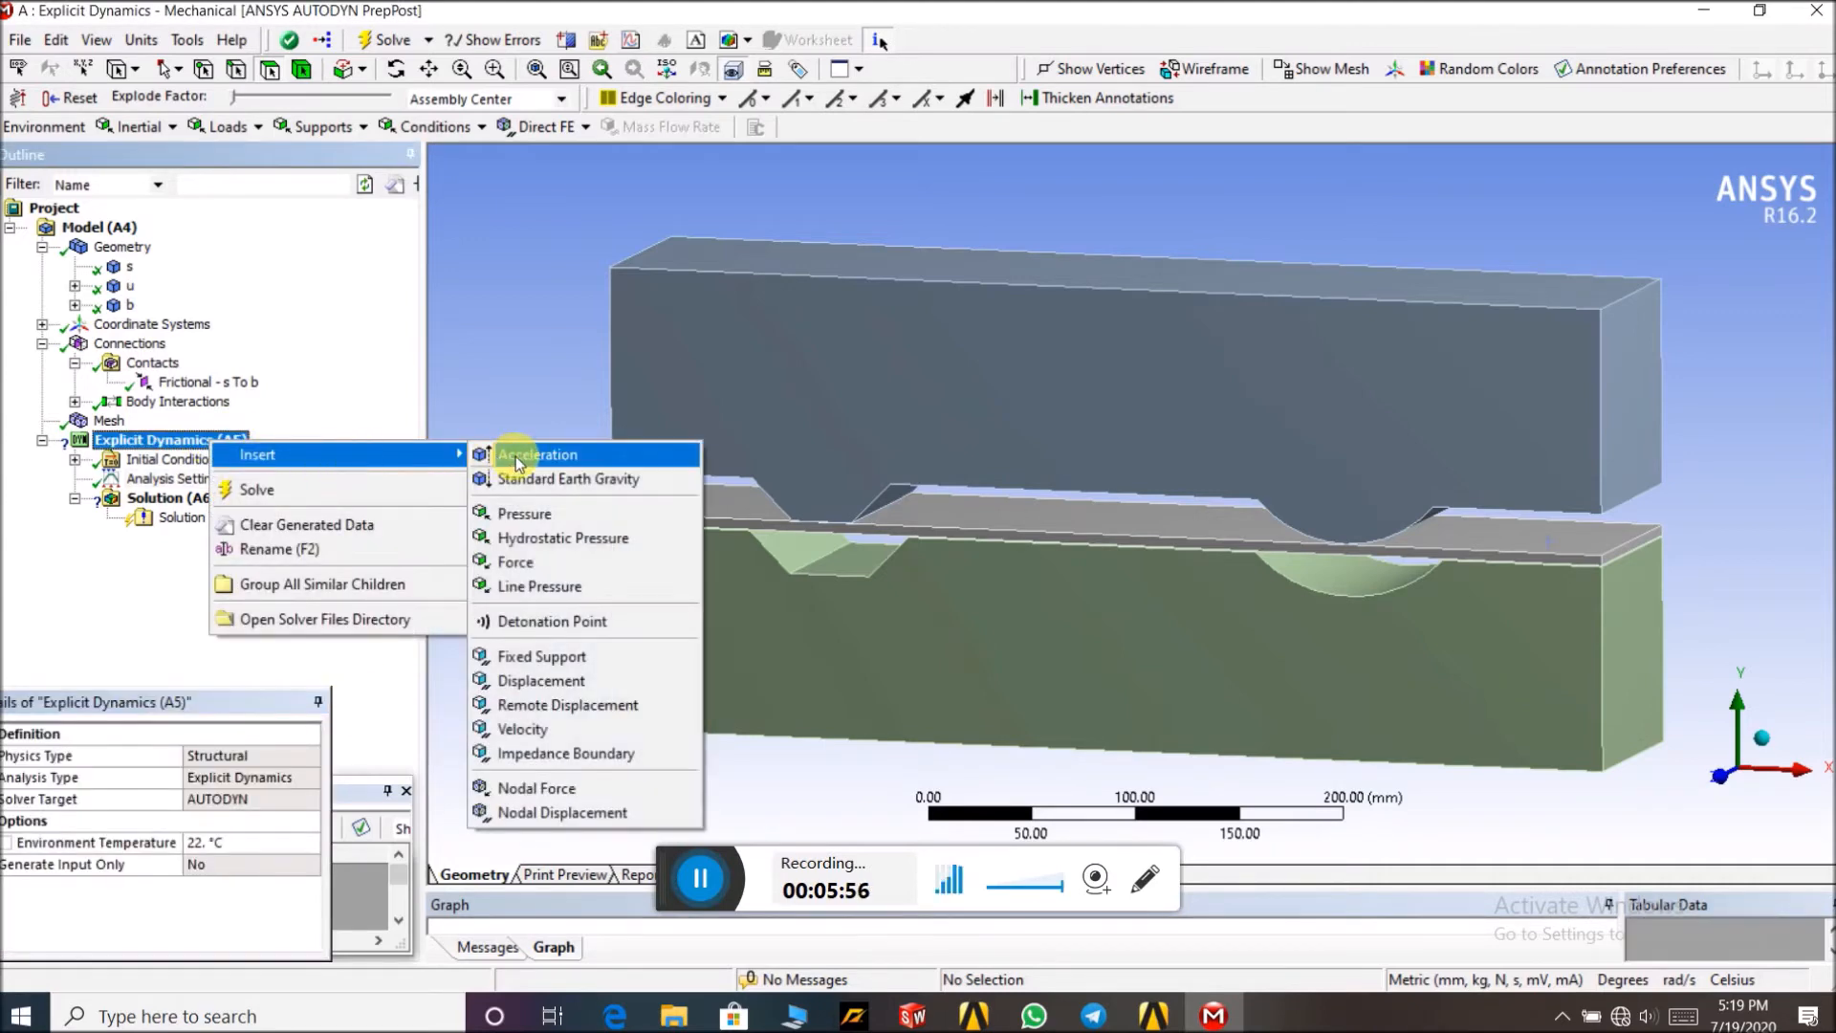
click(521, 729)
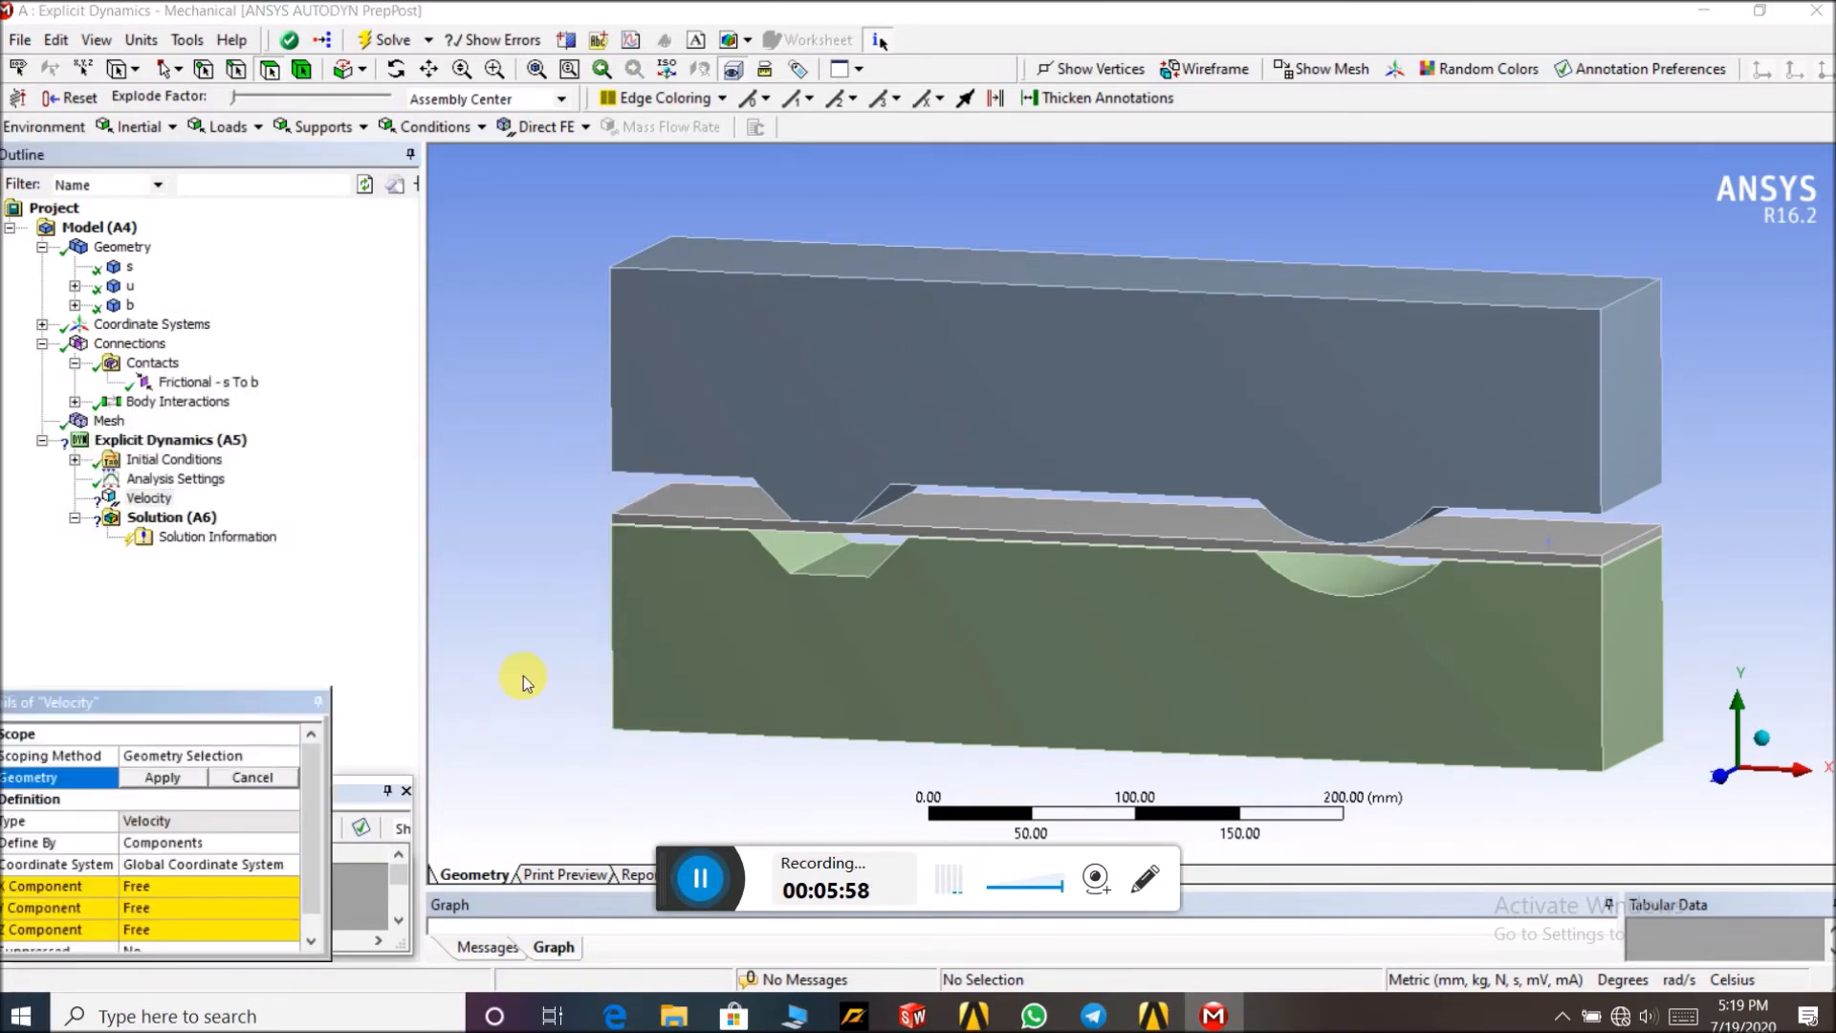
middle_drag(472, 552, 517, 553)
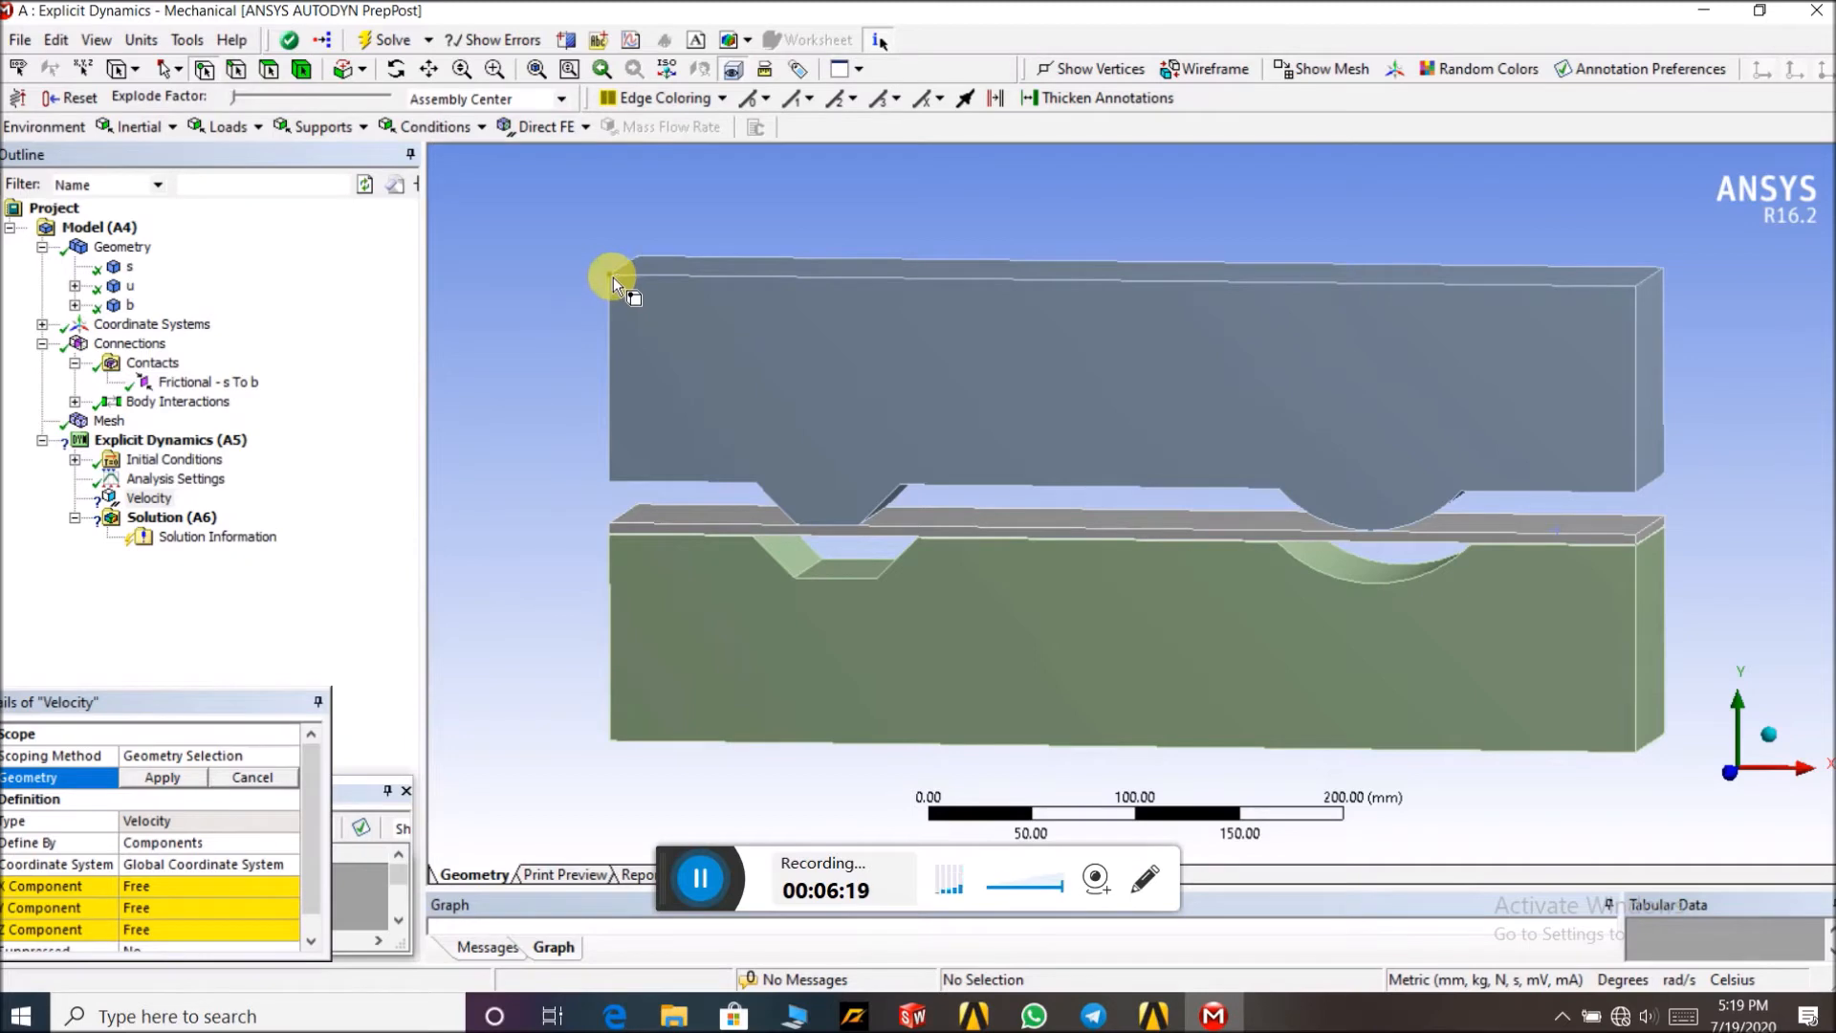
scroll(612, 278, up, 4)
scroll(612, 278, down, 3)
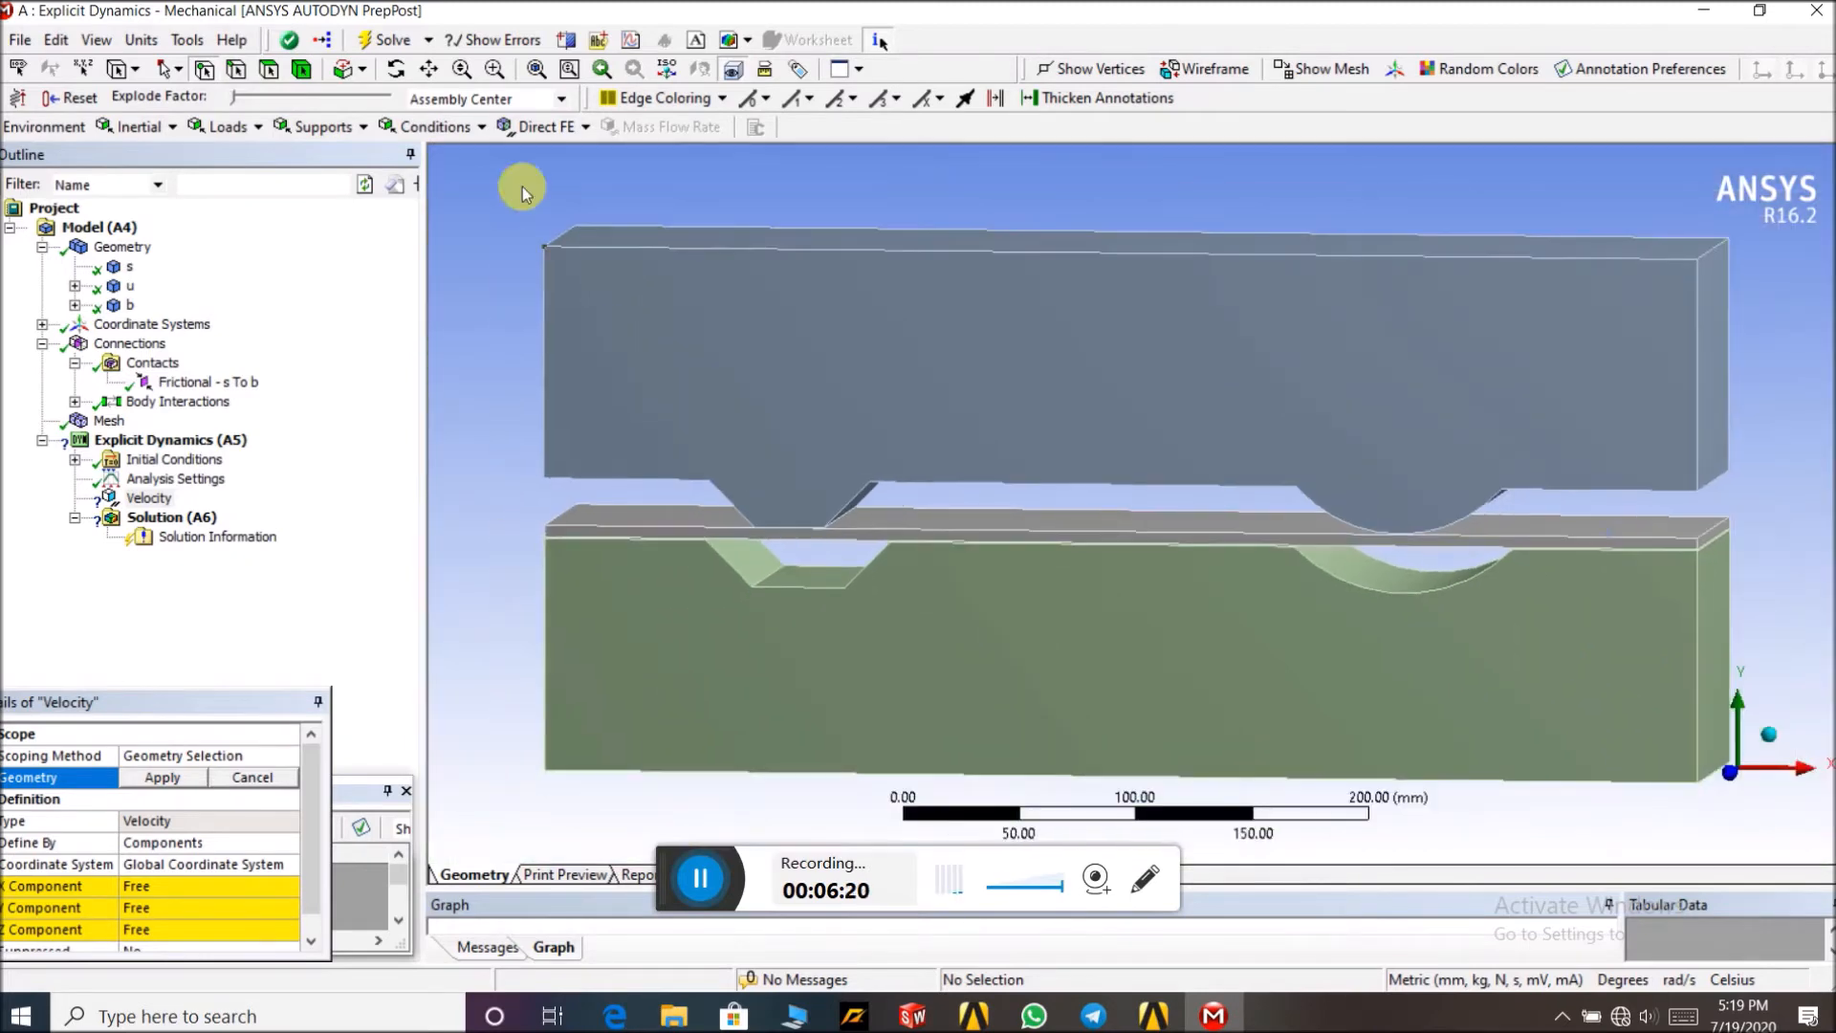
click(238, 74)
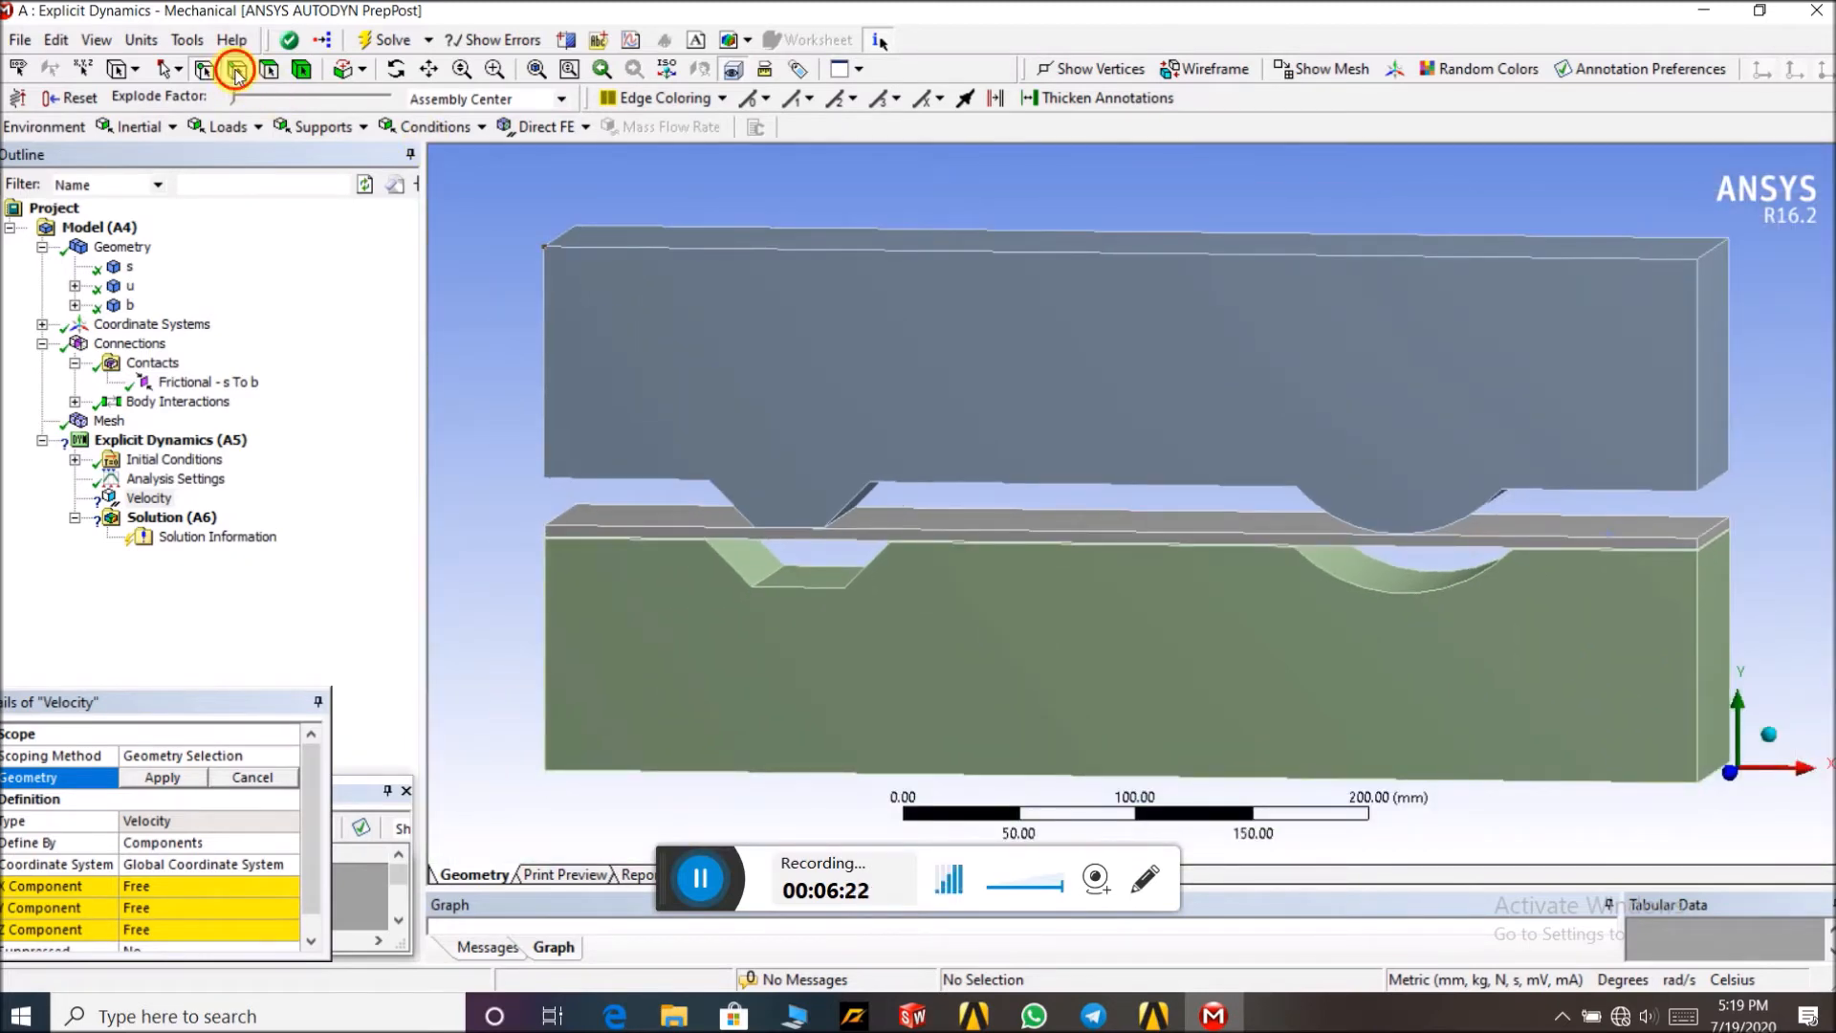
click(301, 73)
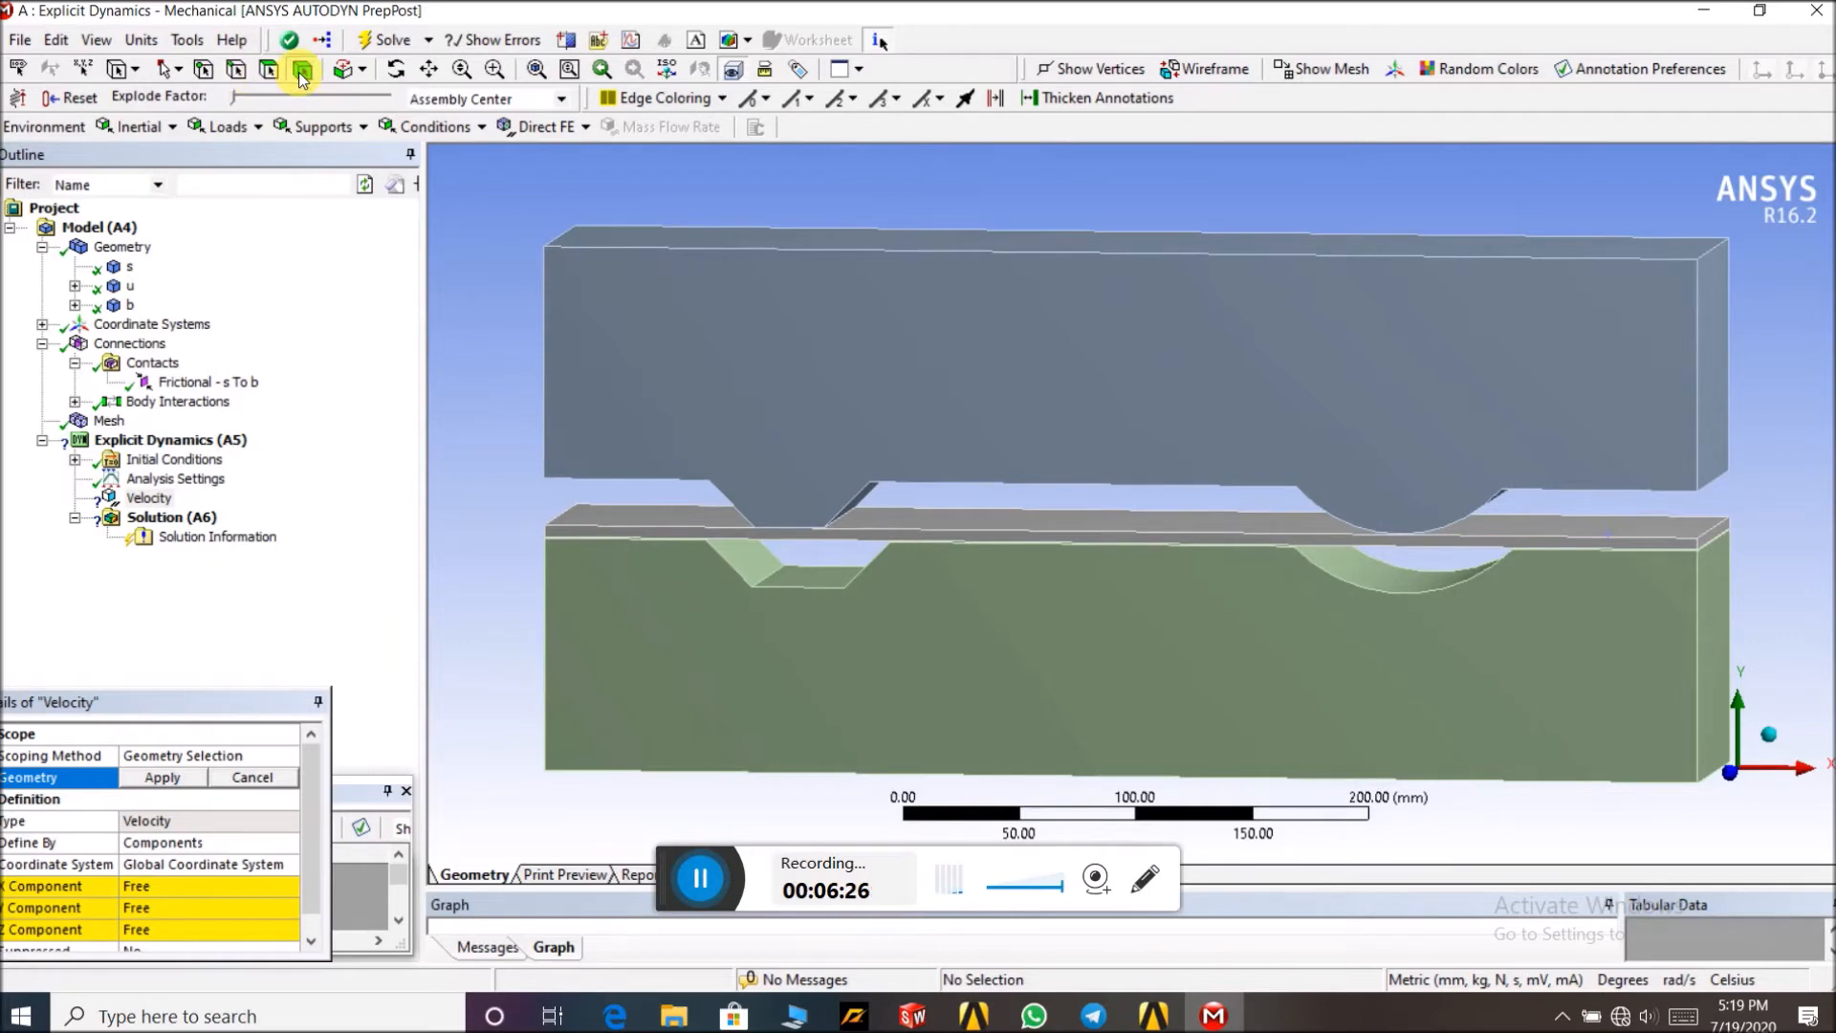
click(729, 287)
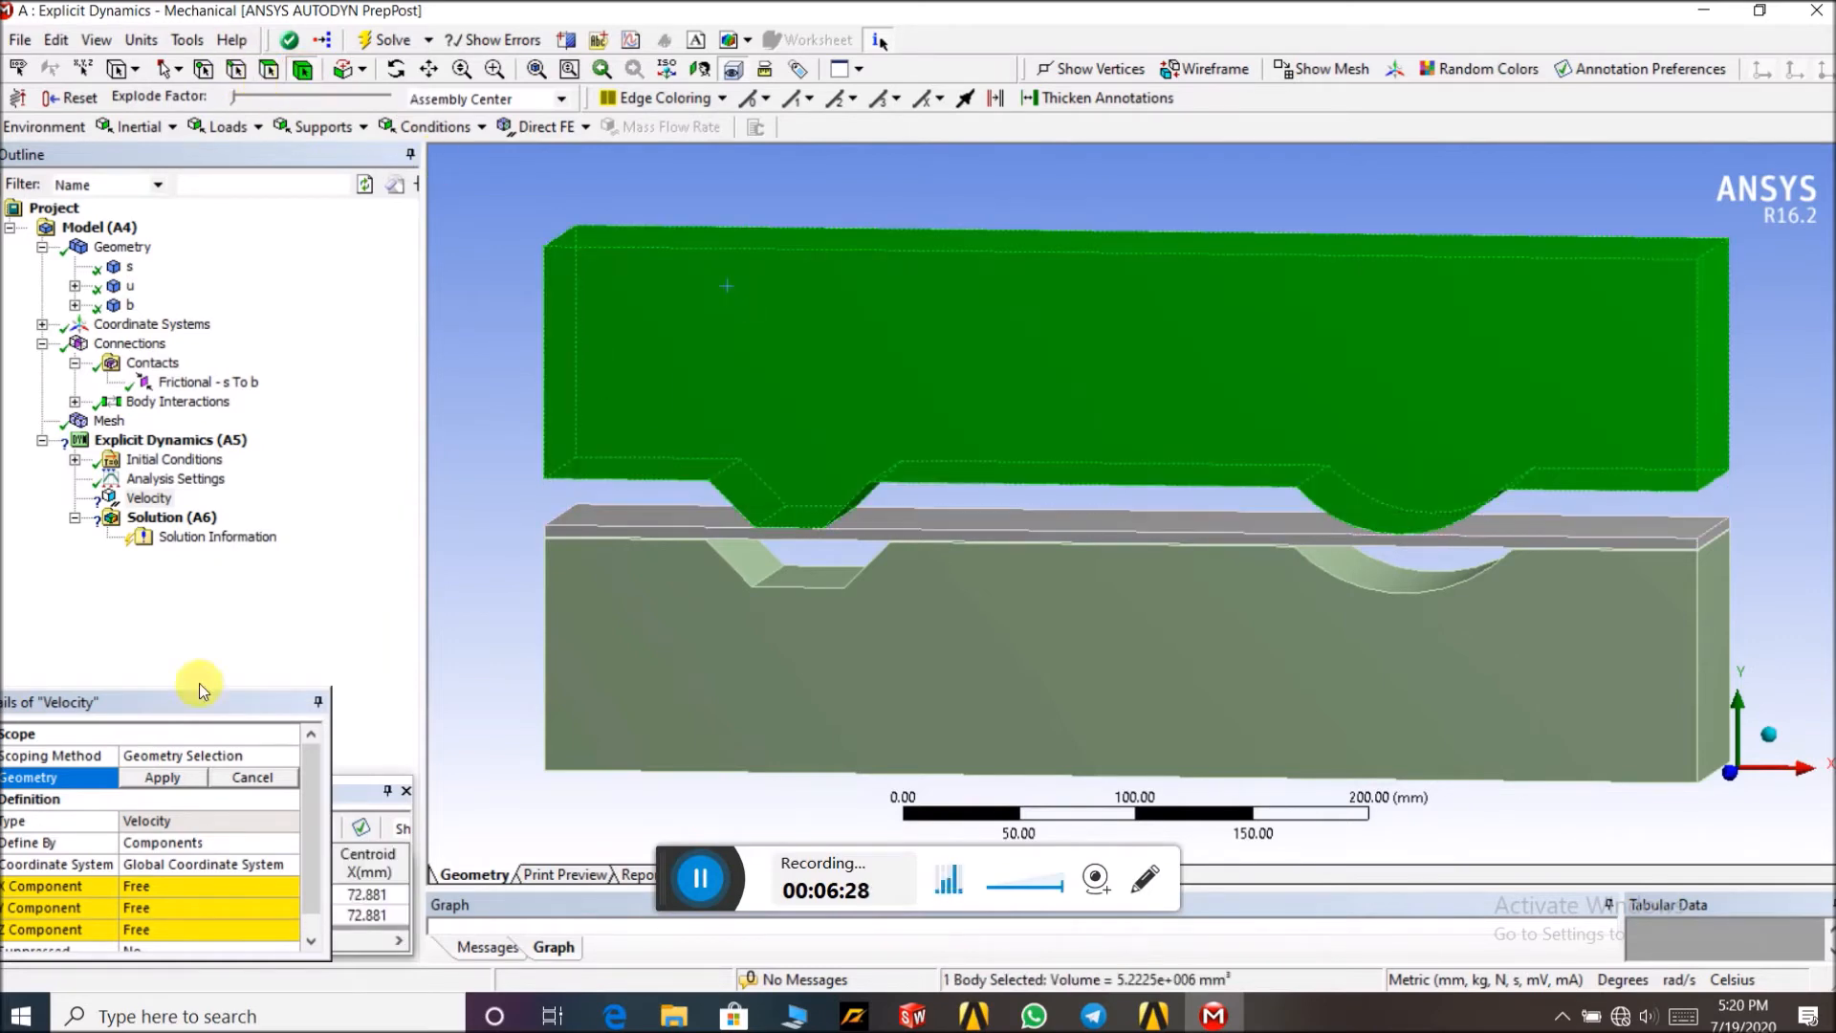
click(161, 776)
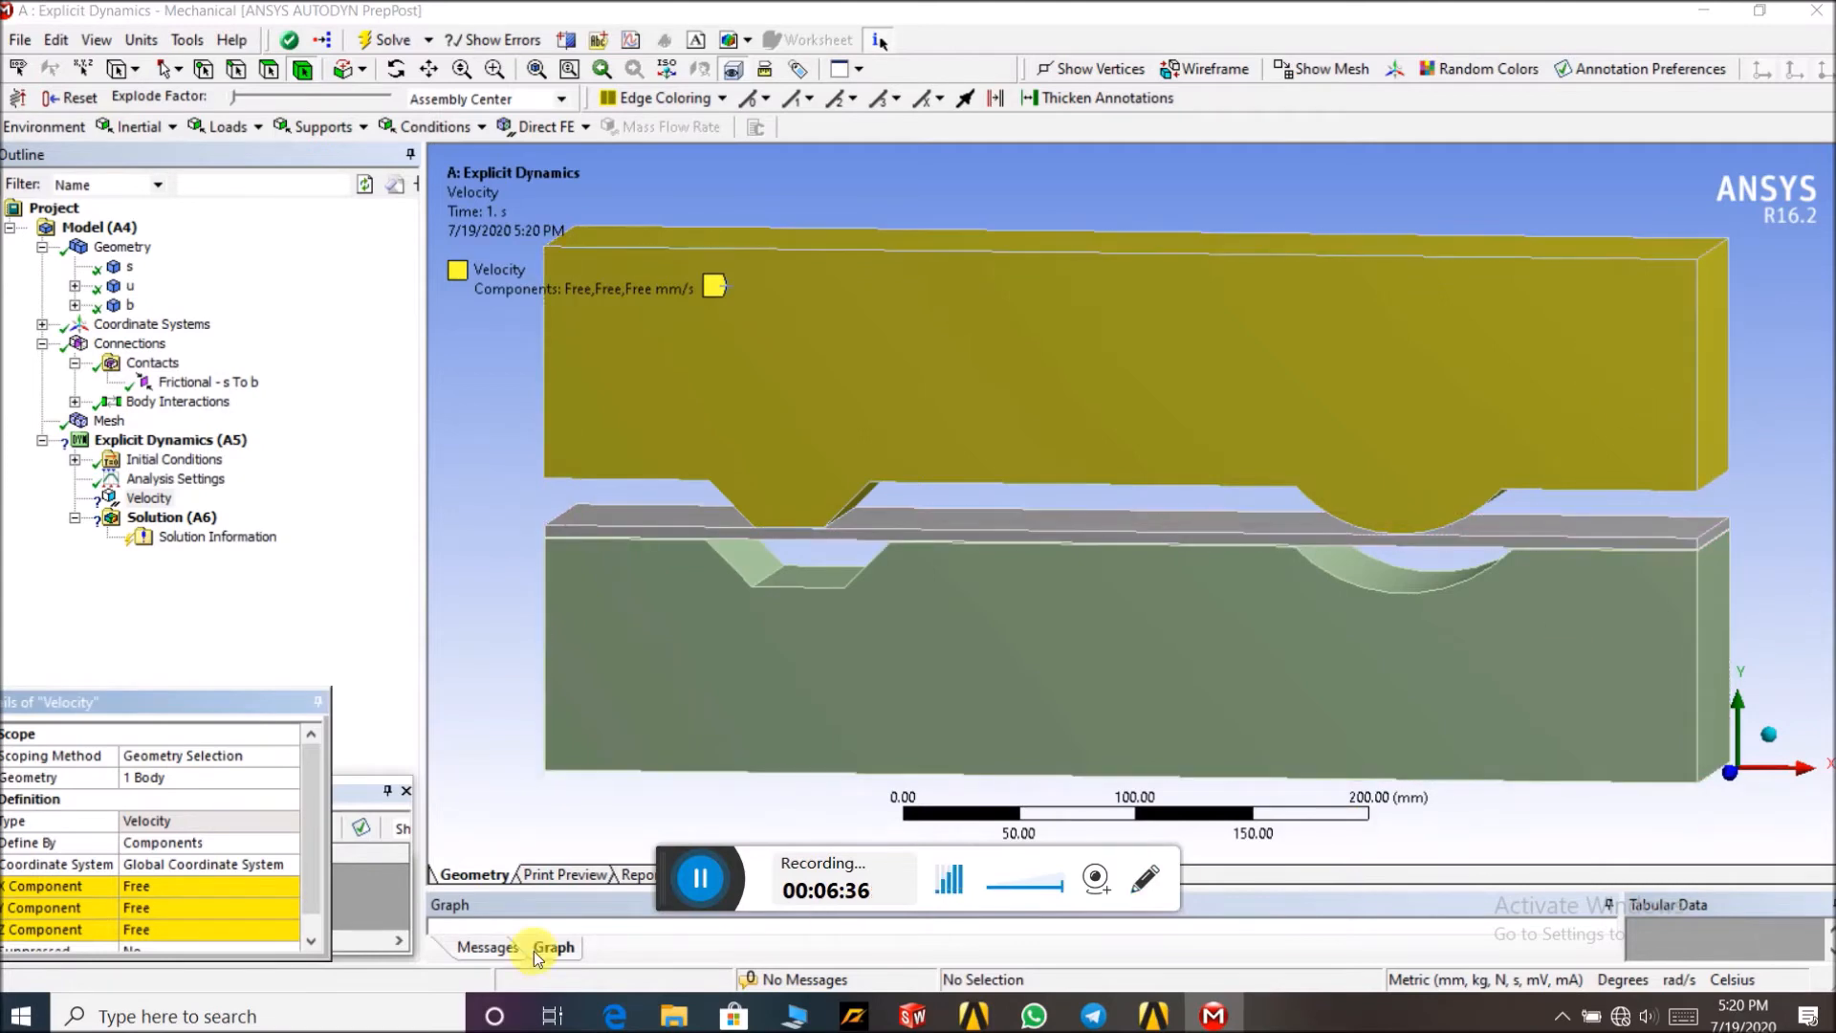
Set the Y Component of the upper die's velocity to -10000 mm/s
click(170, 911)
text(-10)
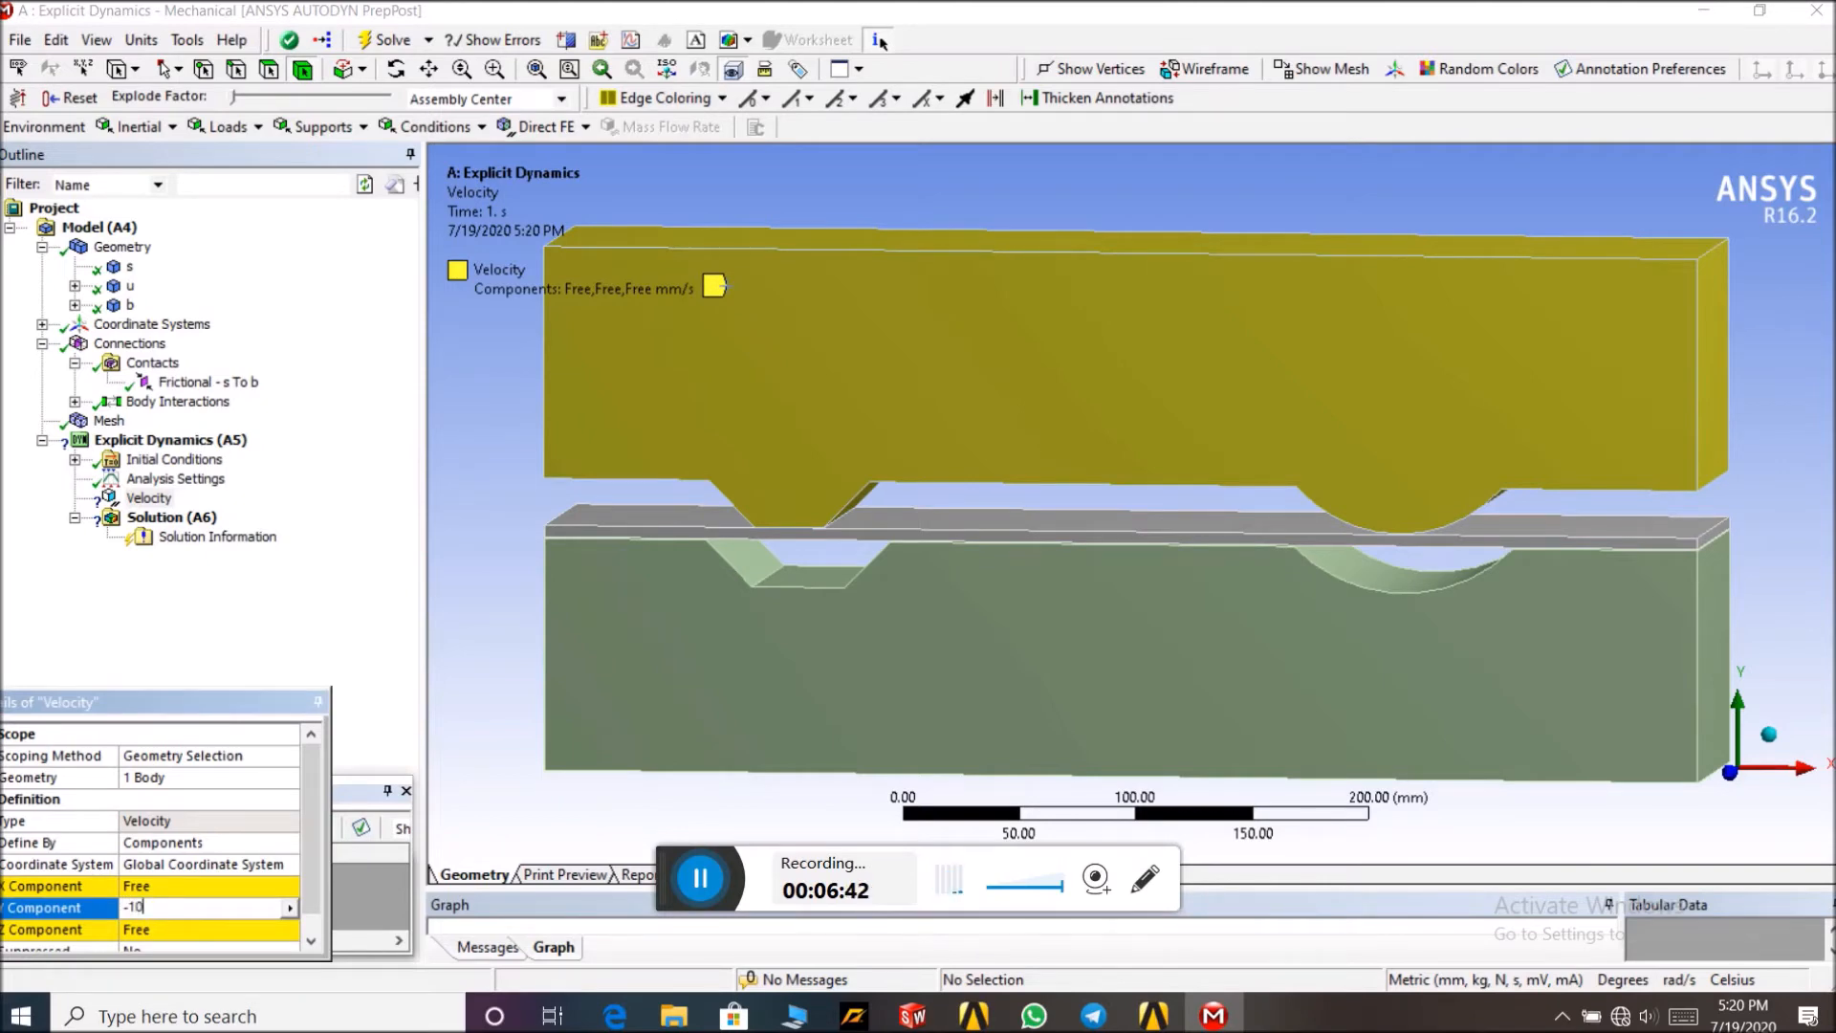
text(000)
click(348, 706)
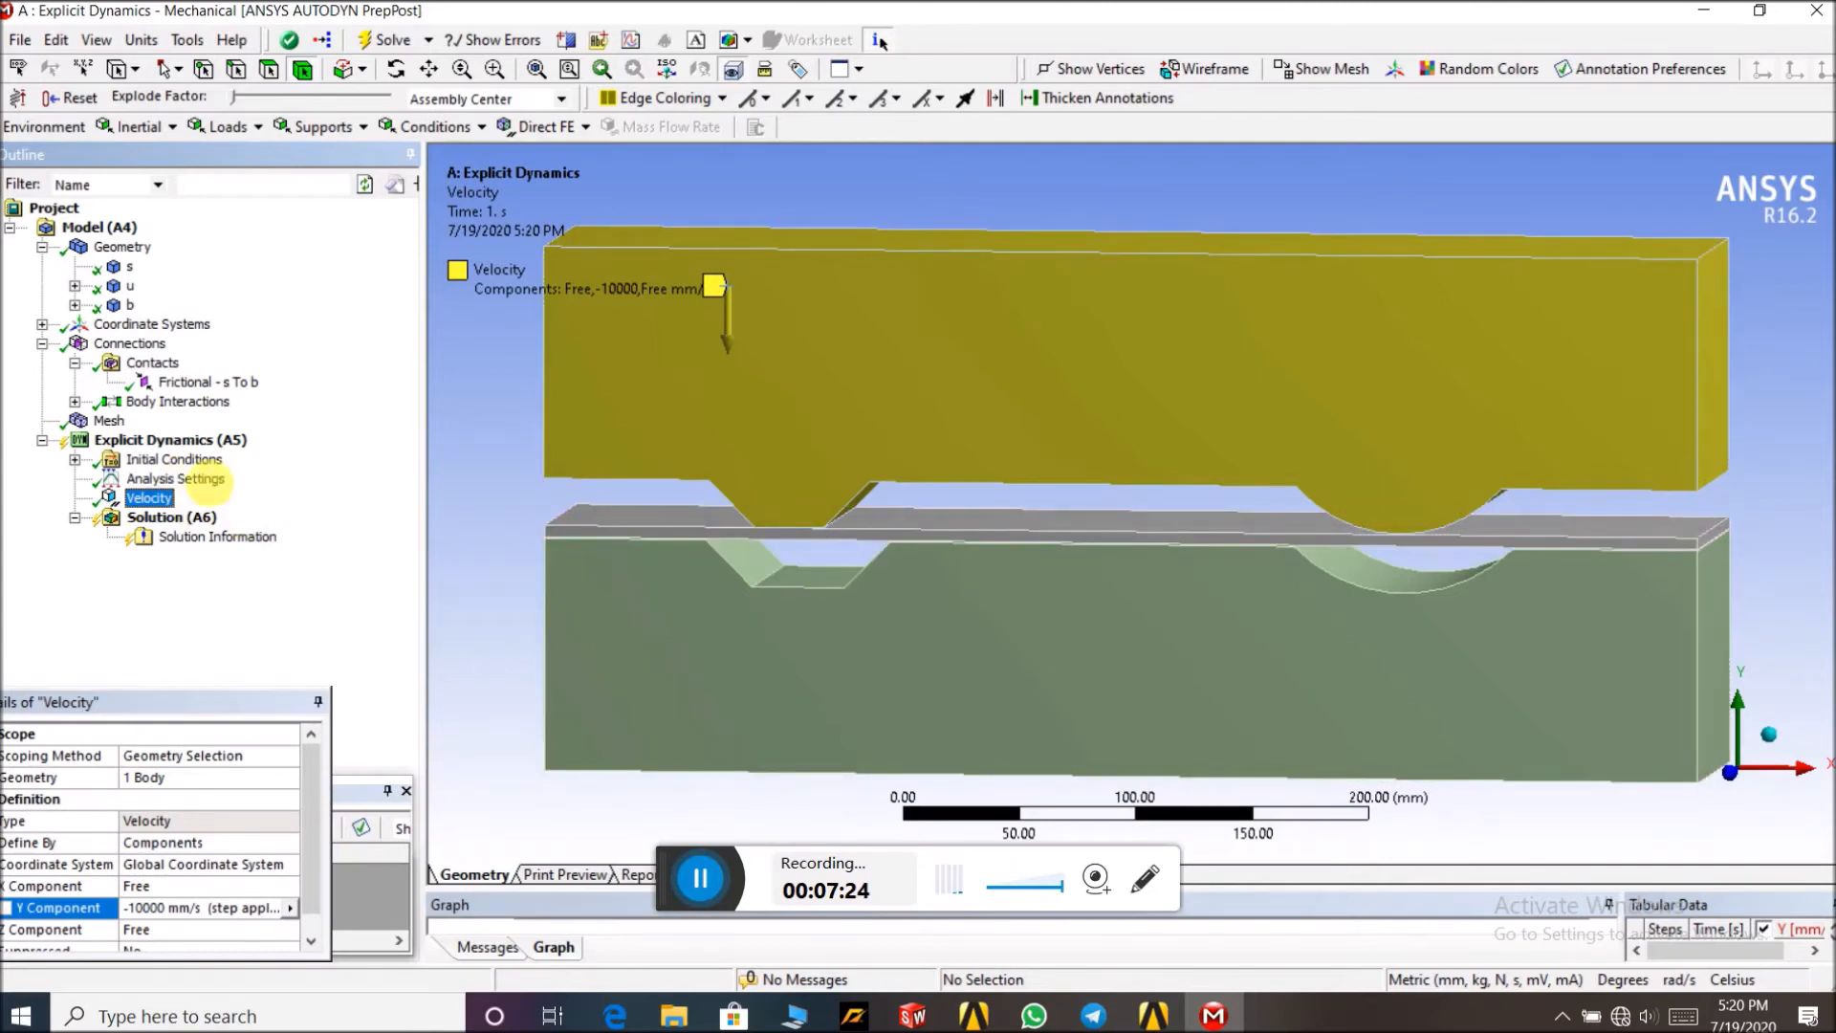
Insert a Fixed Support and scope it to the whole lower die body
right_click(188, 443)
mouse_move(392, 452)
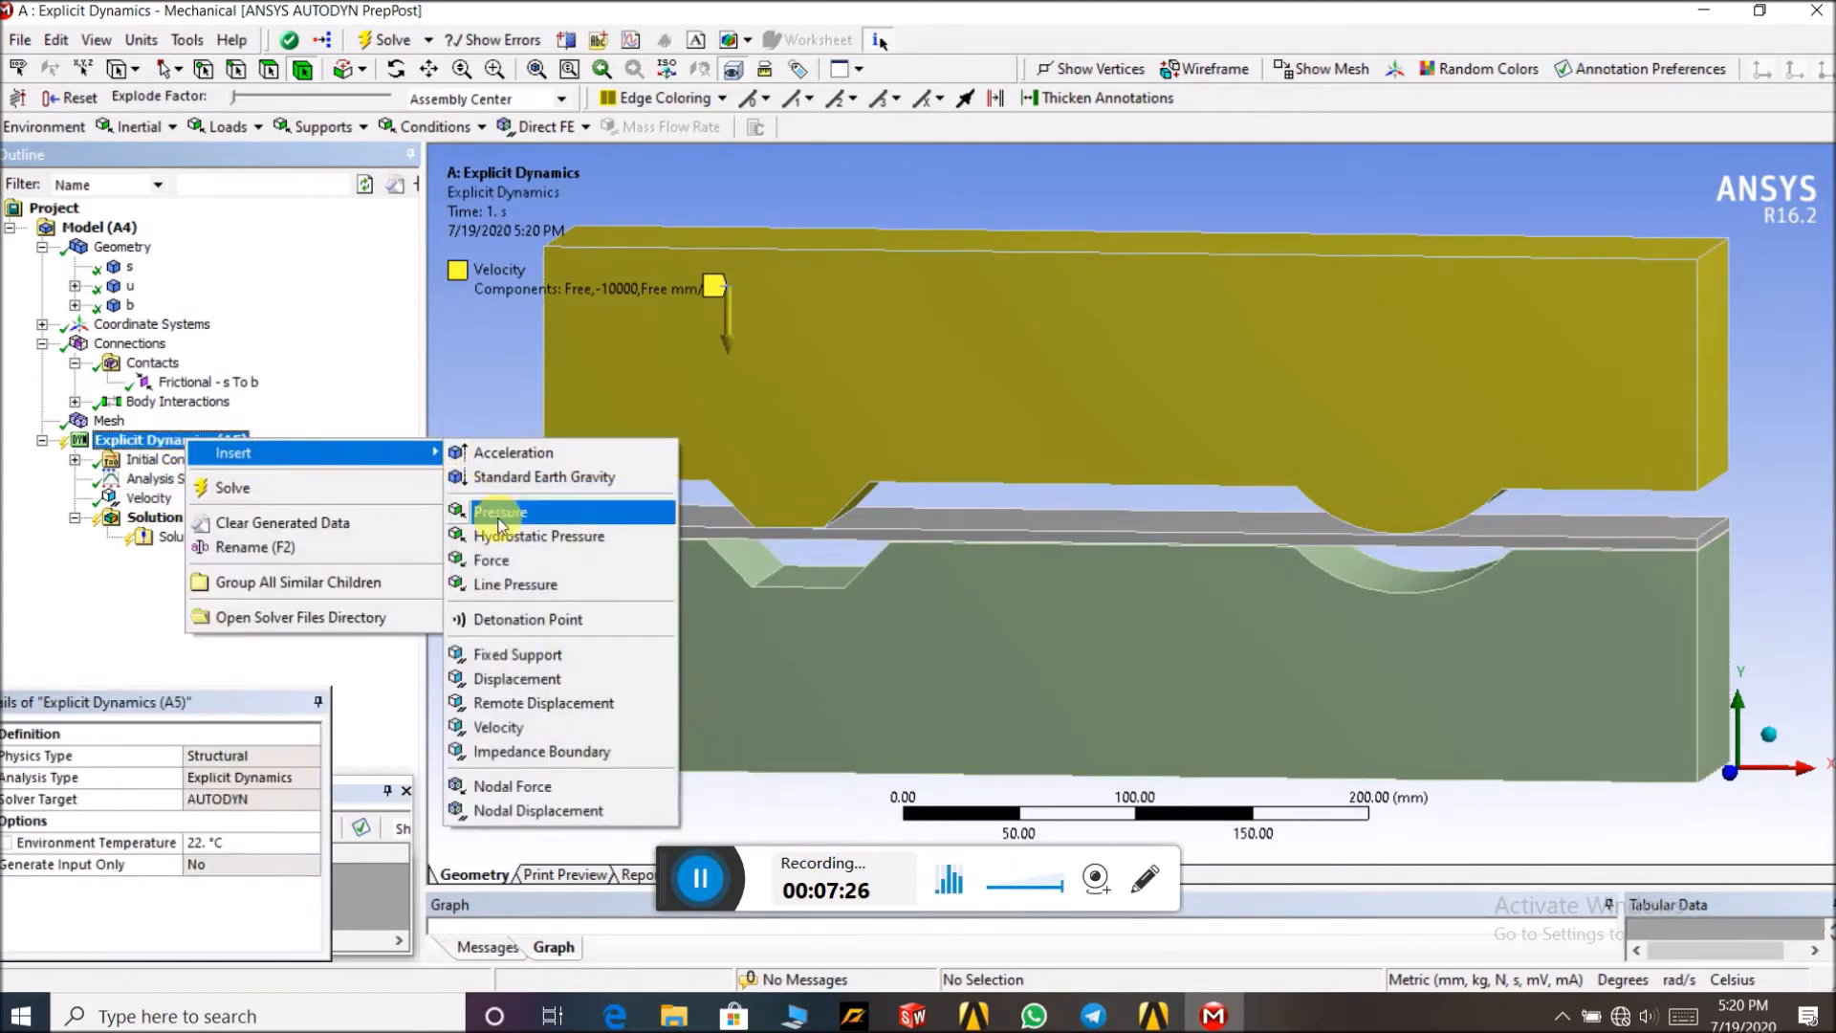
click(506, 654)
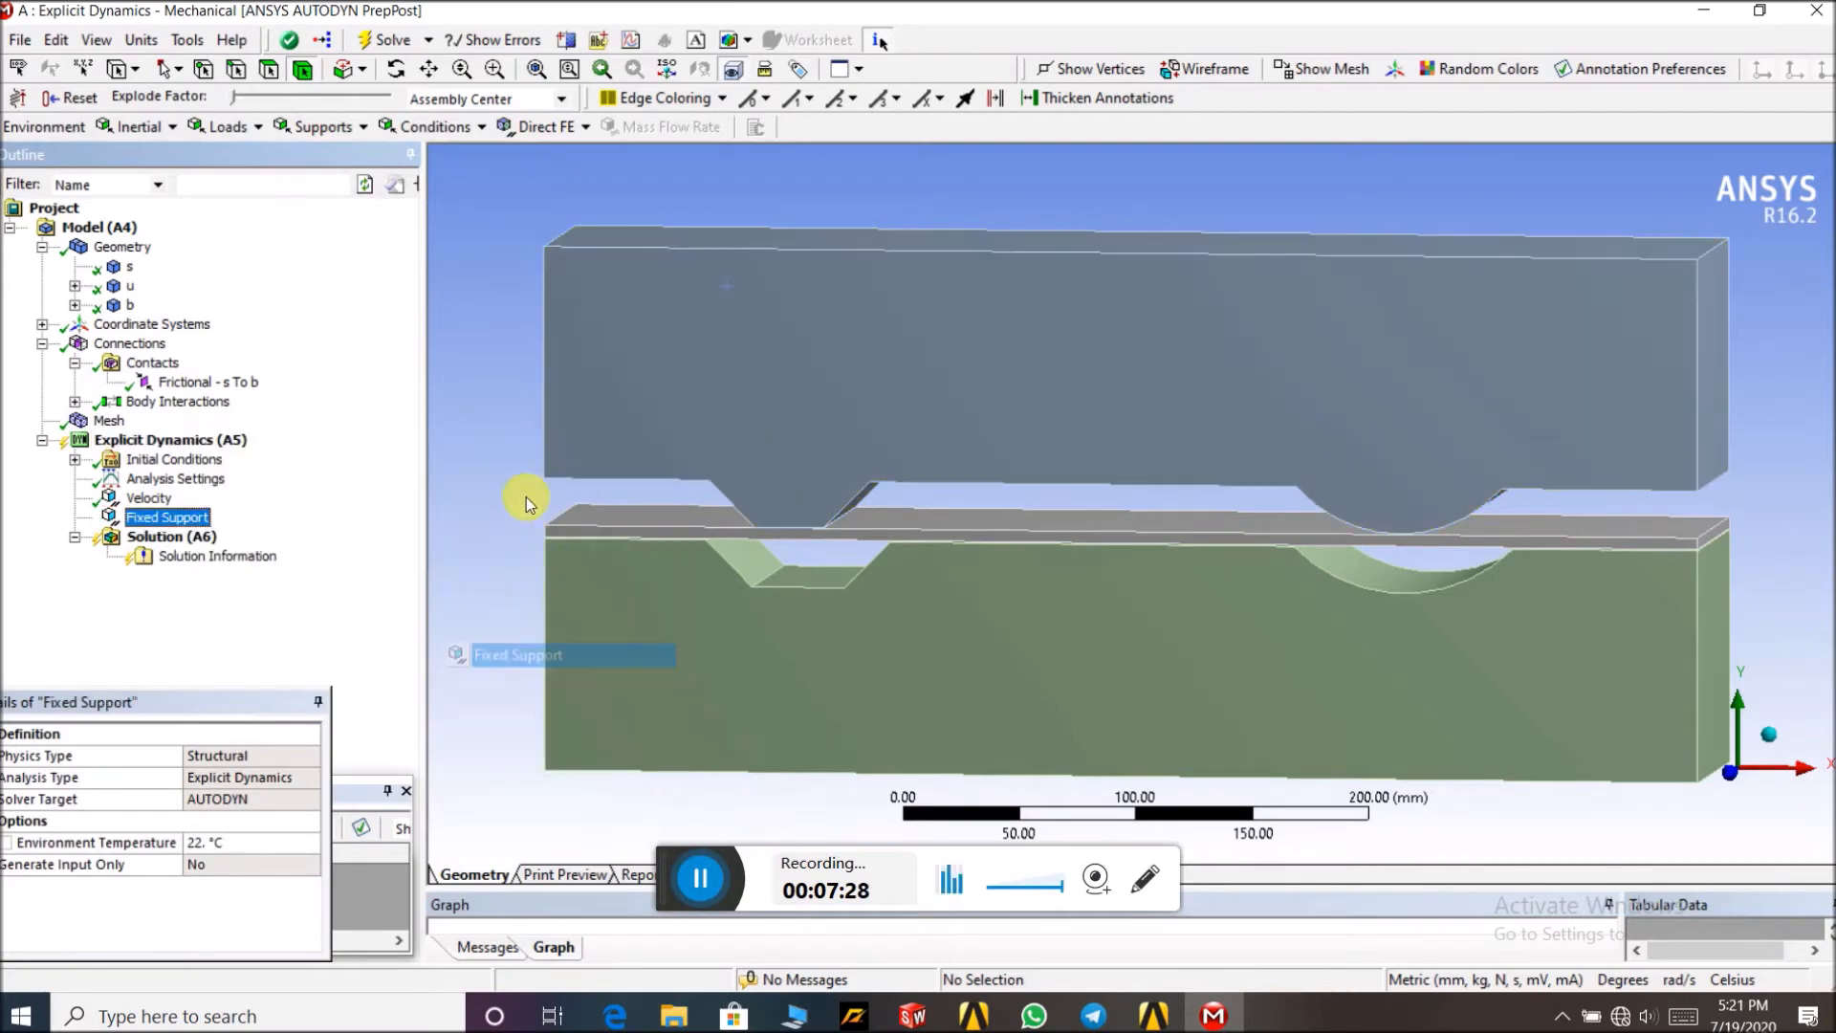
click(687, 717)
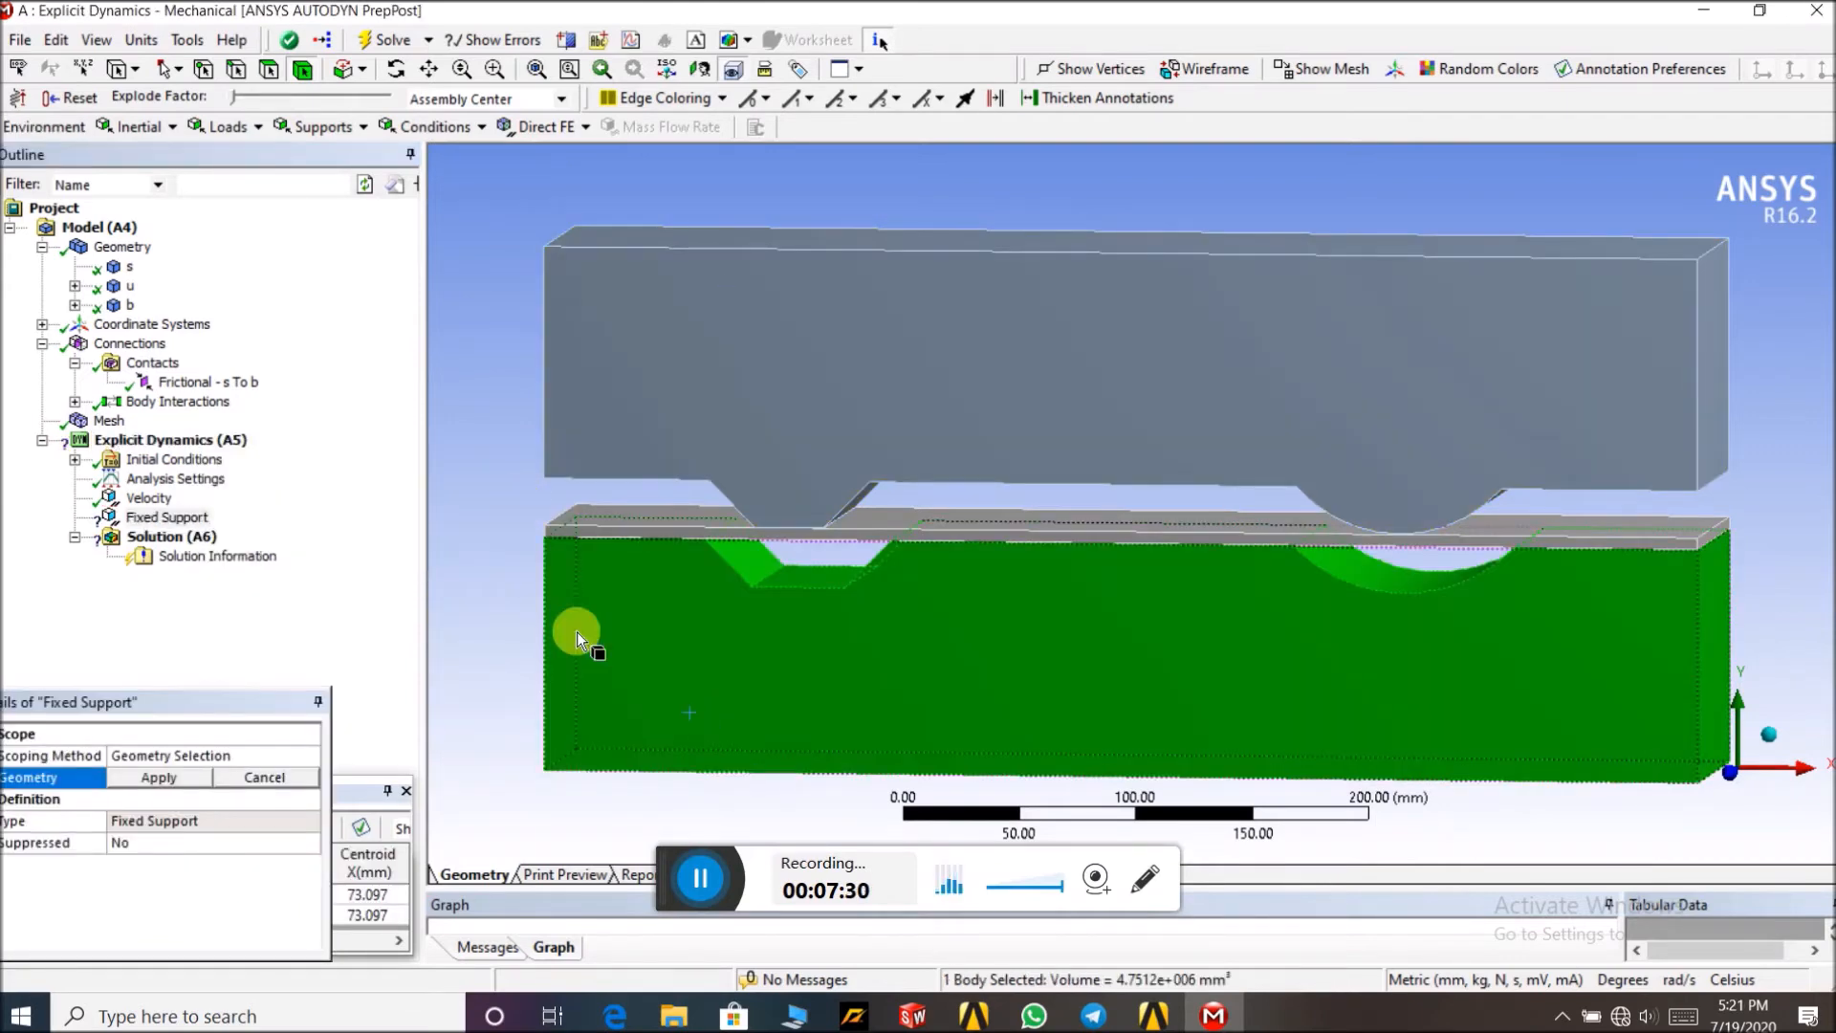
mouse_move(491, 471)
middle_down()
mouse_move(510, 494)
mouse_move(602, 480)
mouse_move(554, 463)
mouse_move(516, 503)
mouse_move(508, 463)
middle_up()
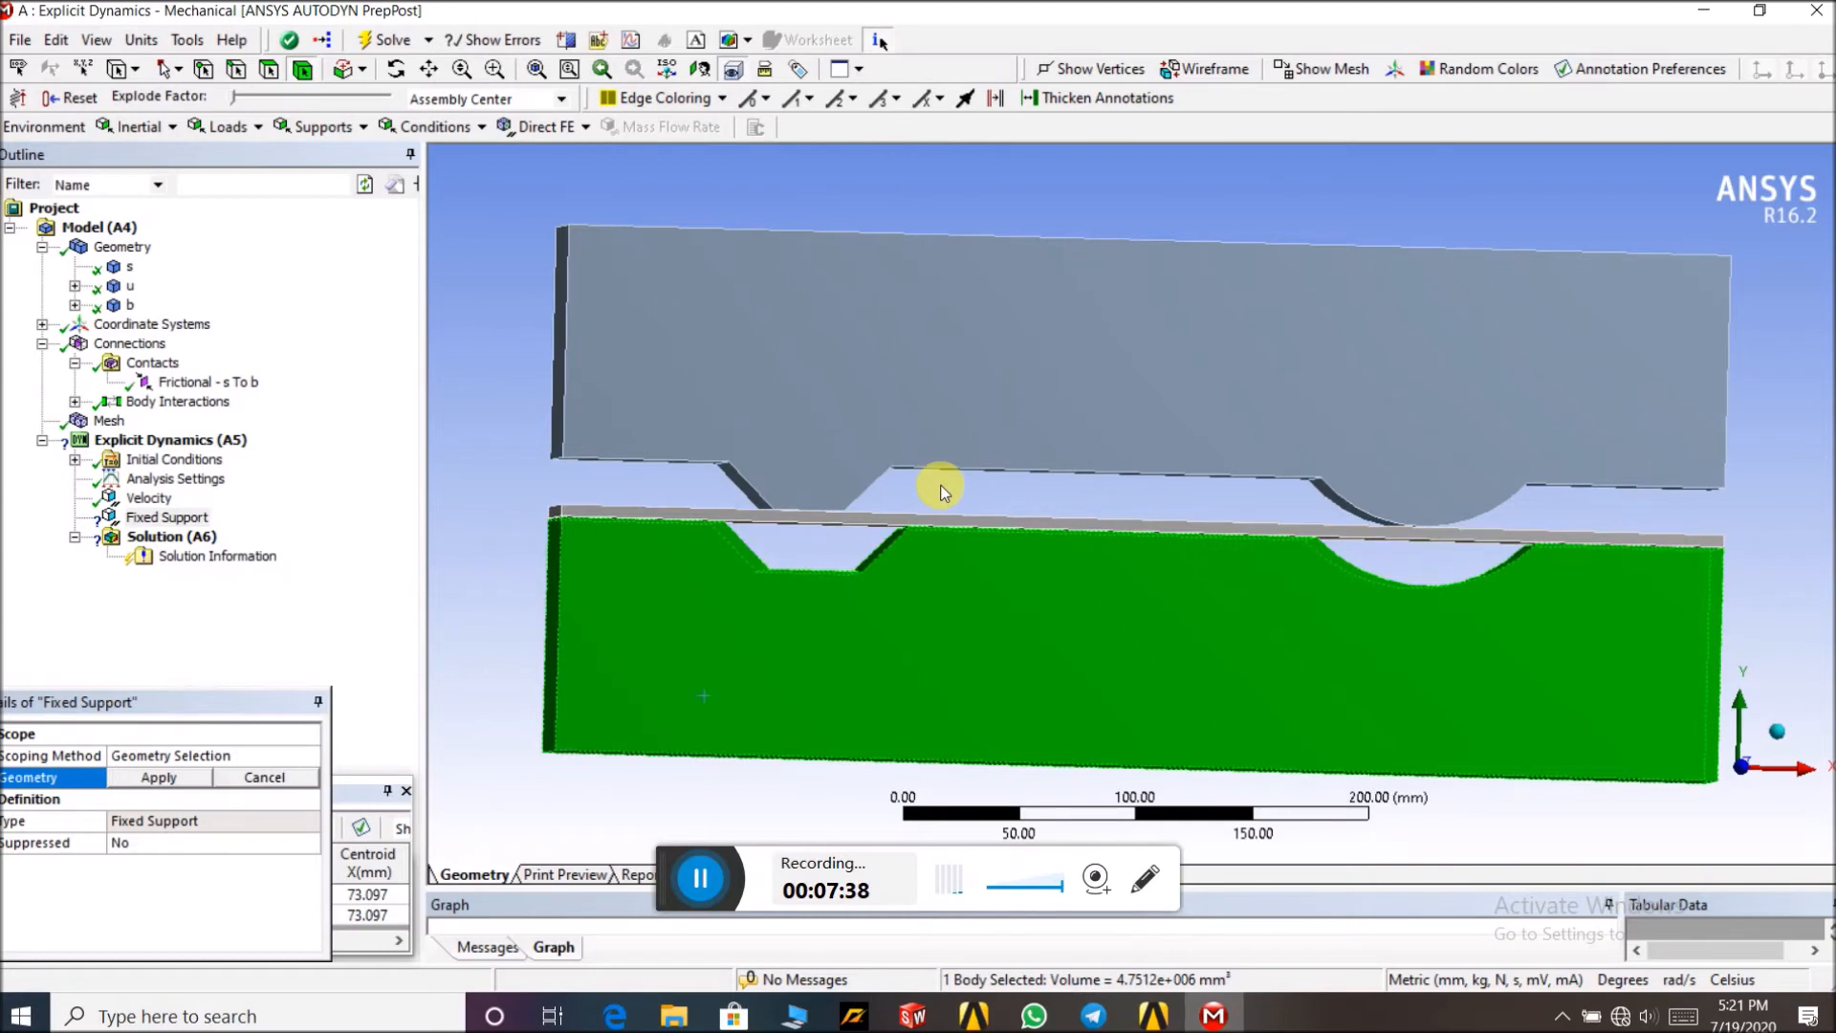
middle_drag(940, 493, 970, 503)
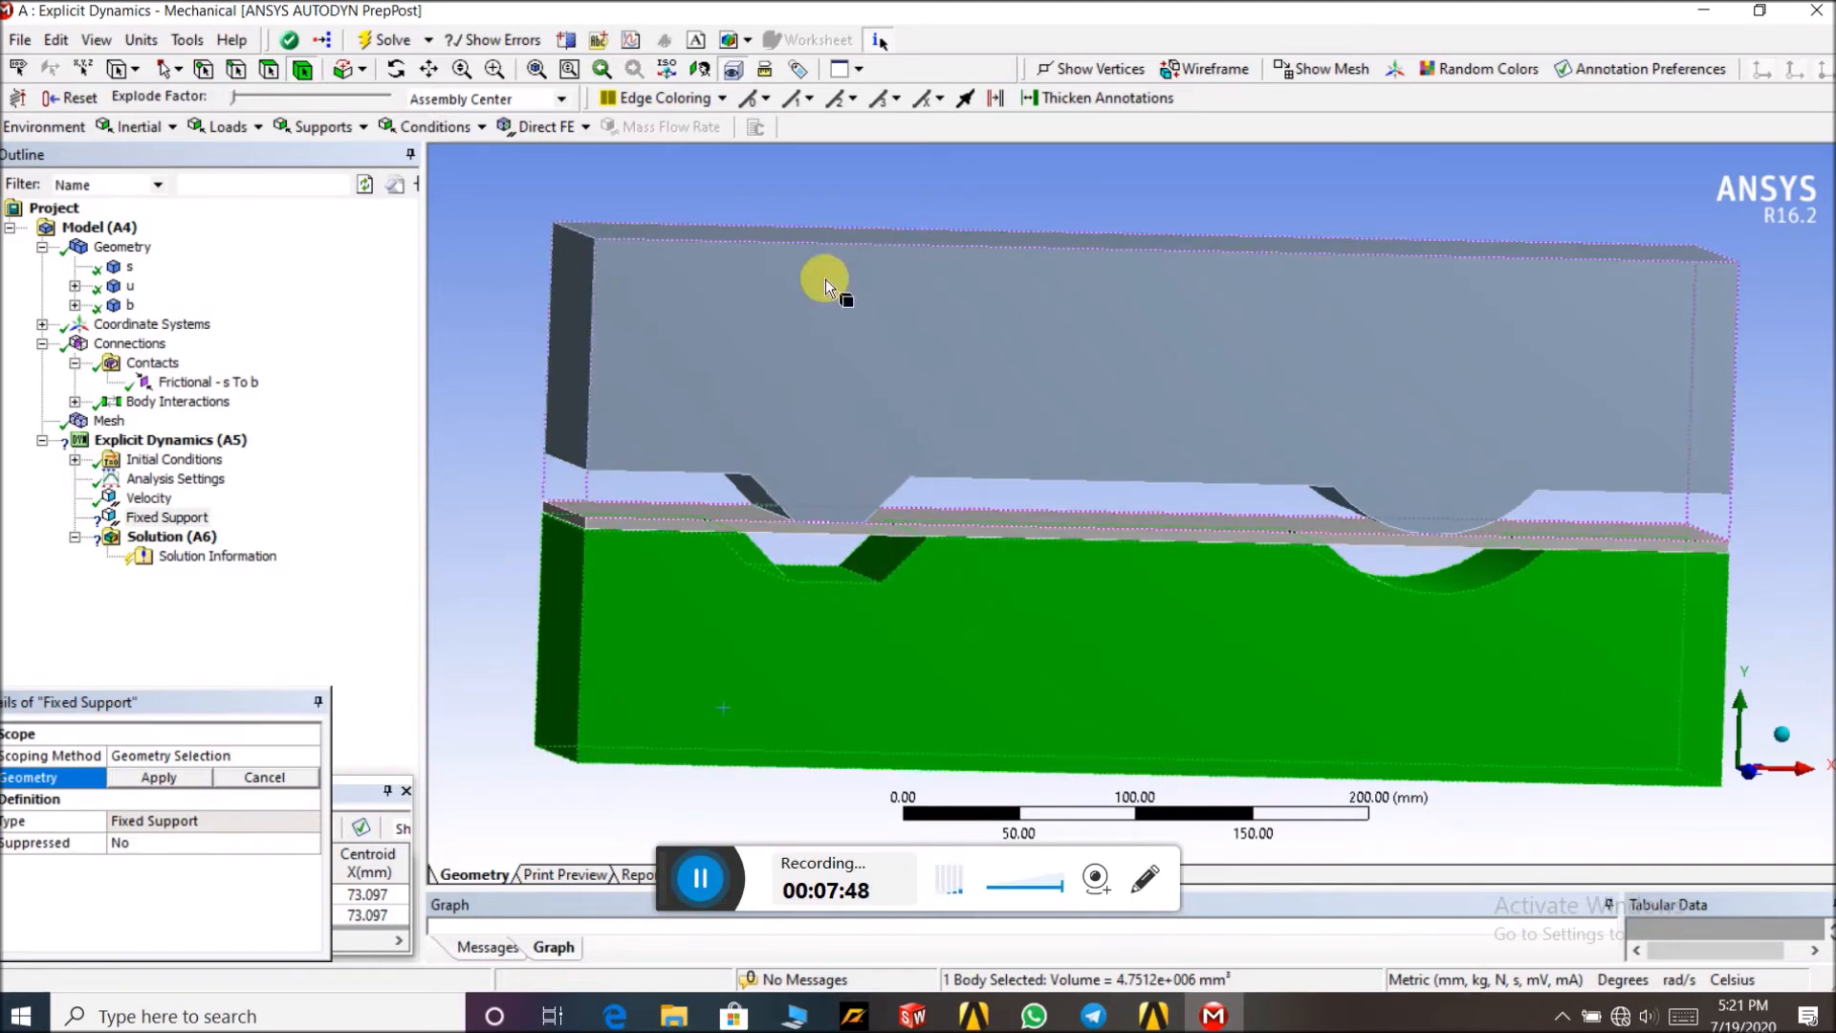
click(163, 777)
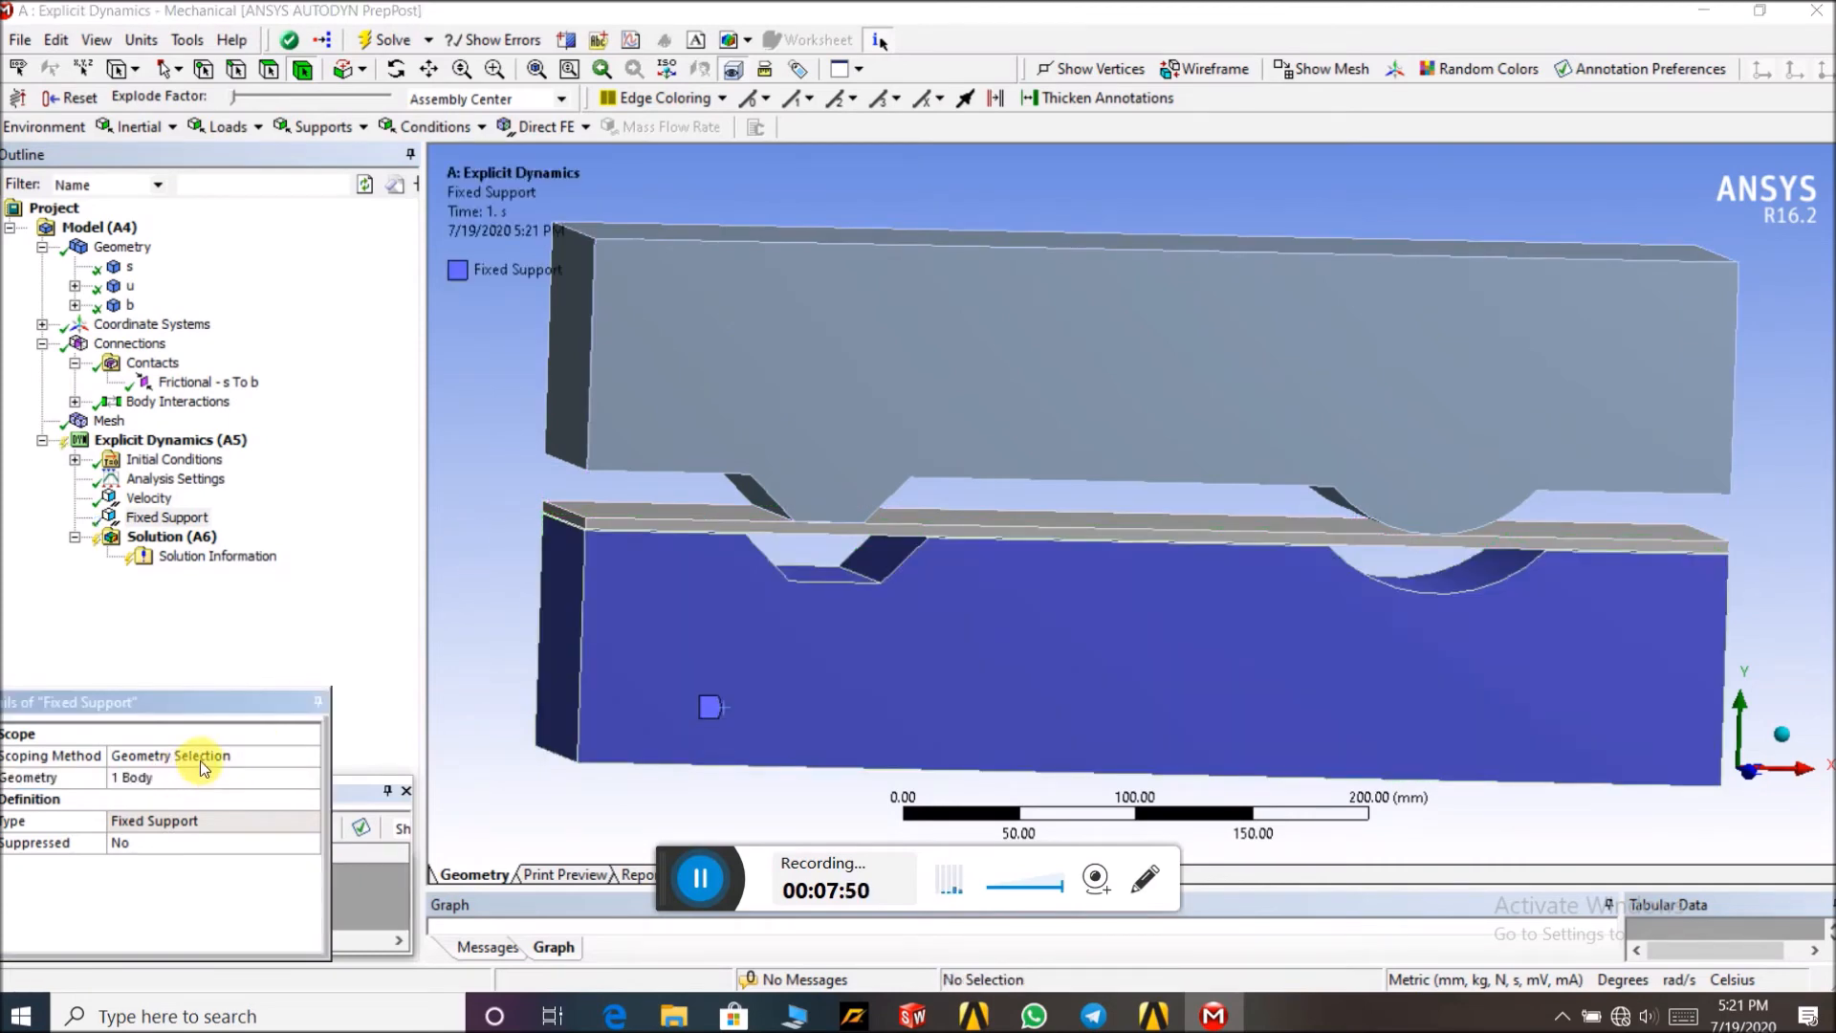
Insert a second Fixed Support and scope it to the two opposite narrow end faces of the sheet
click(158, 442)
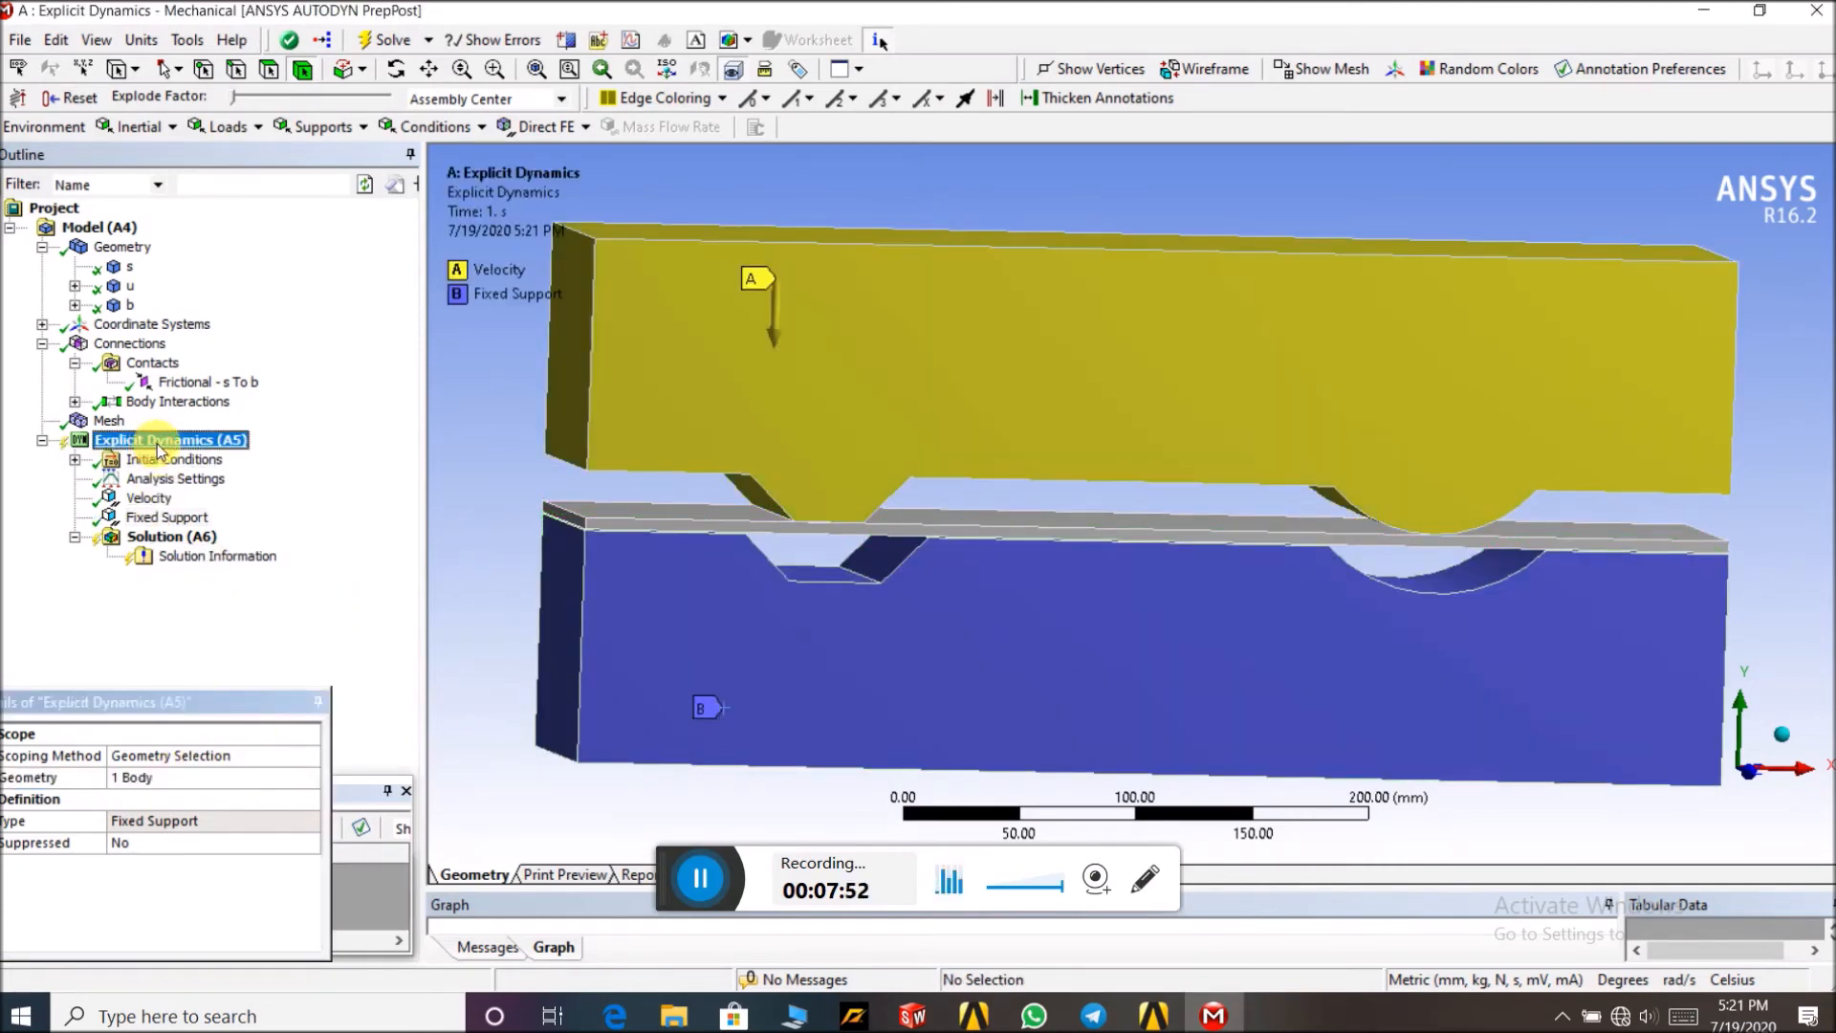
right_click(158, 442)
mouse_move(315, 458)
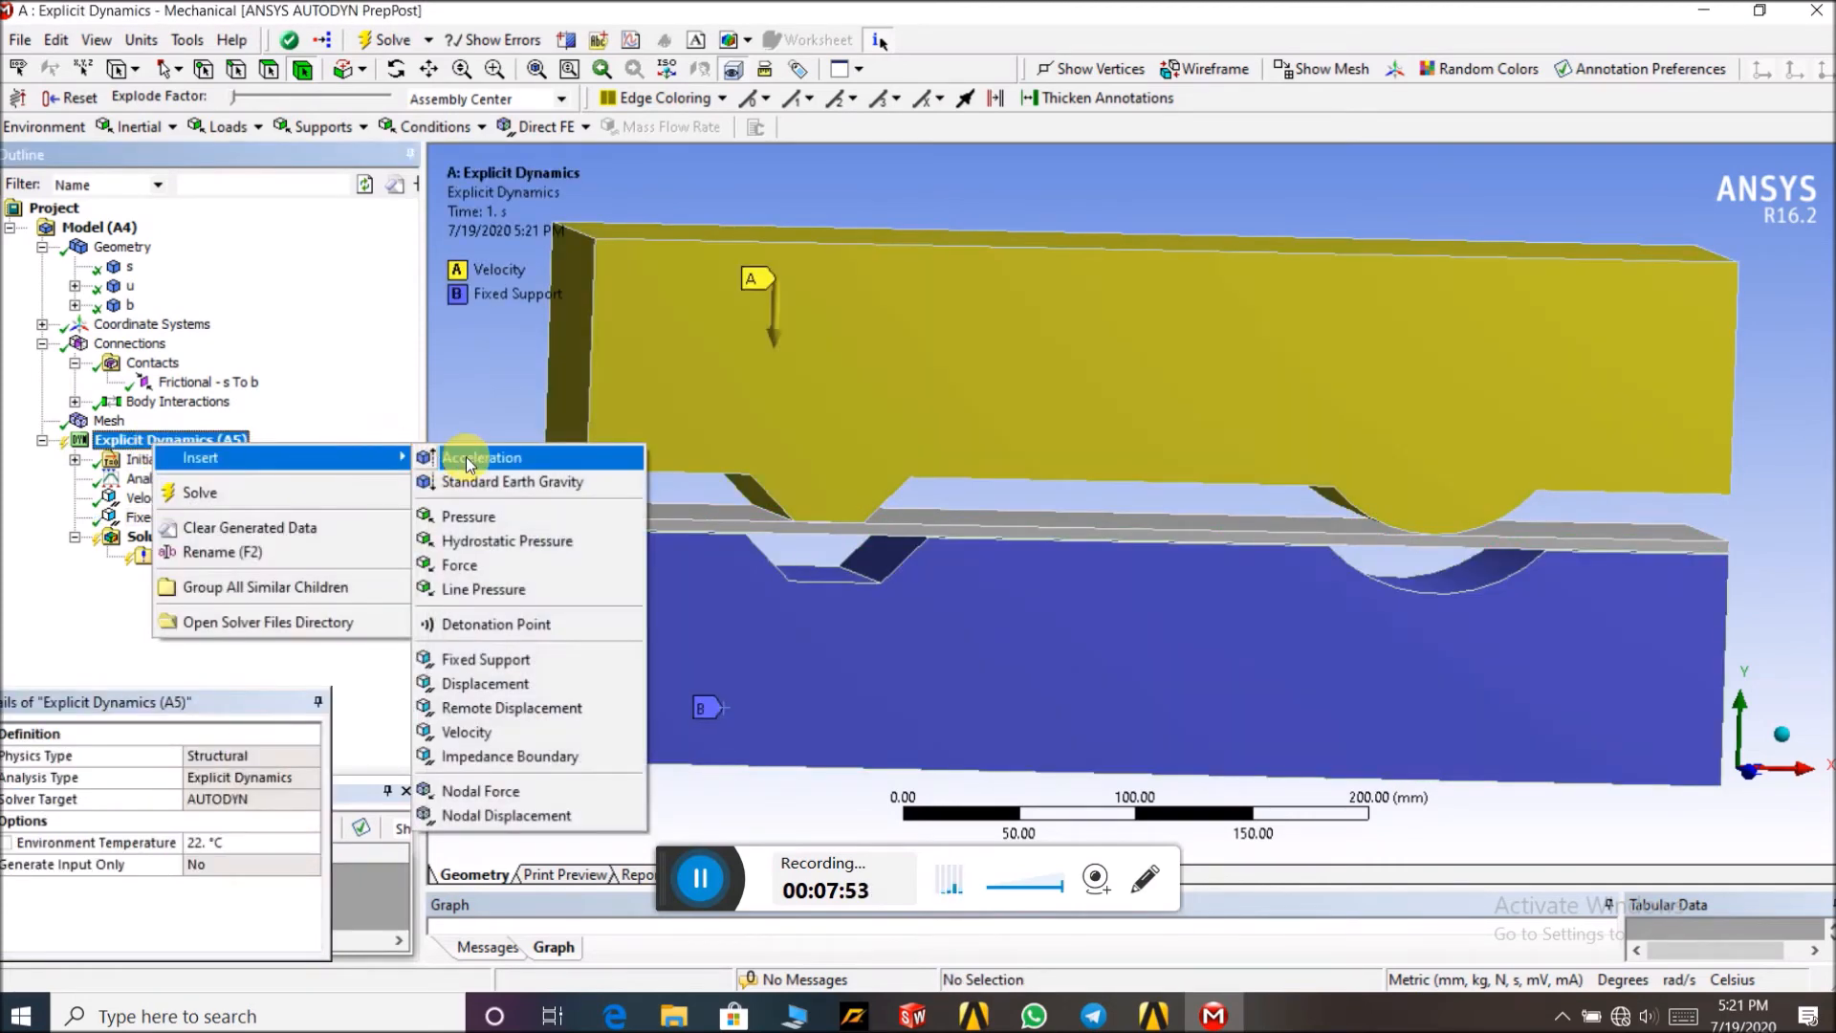
click(484, 659)
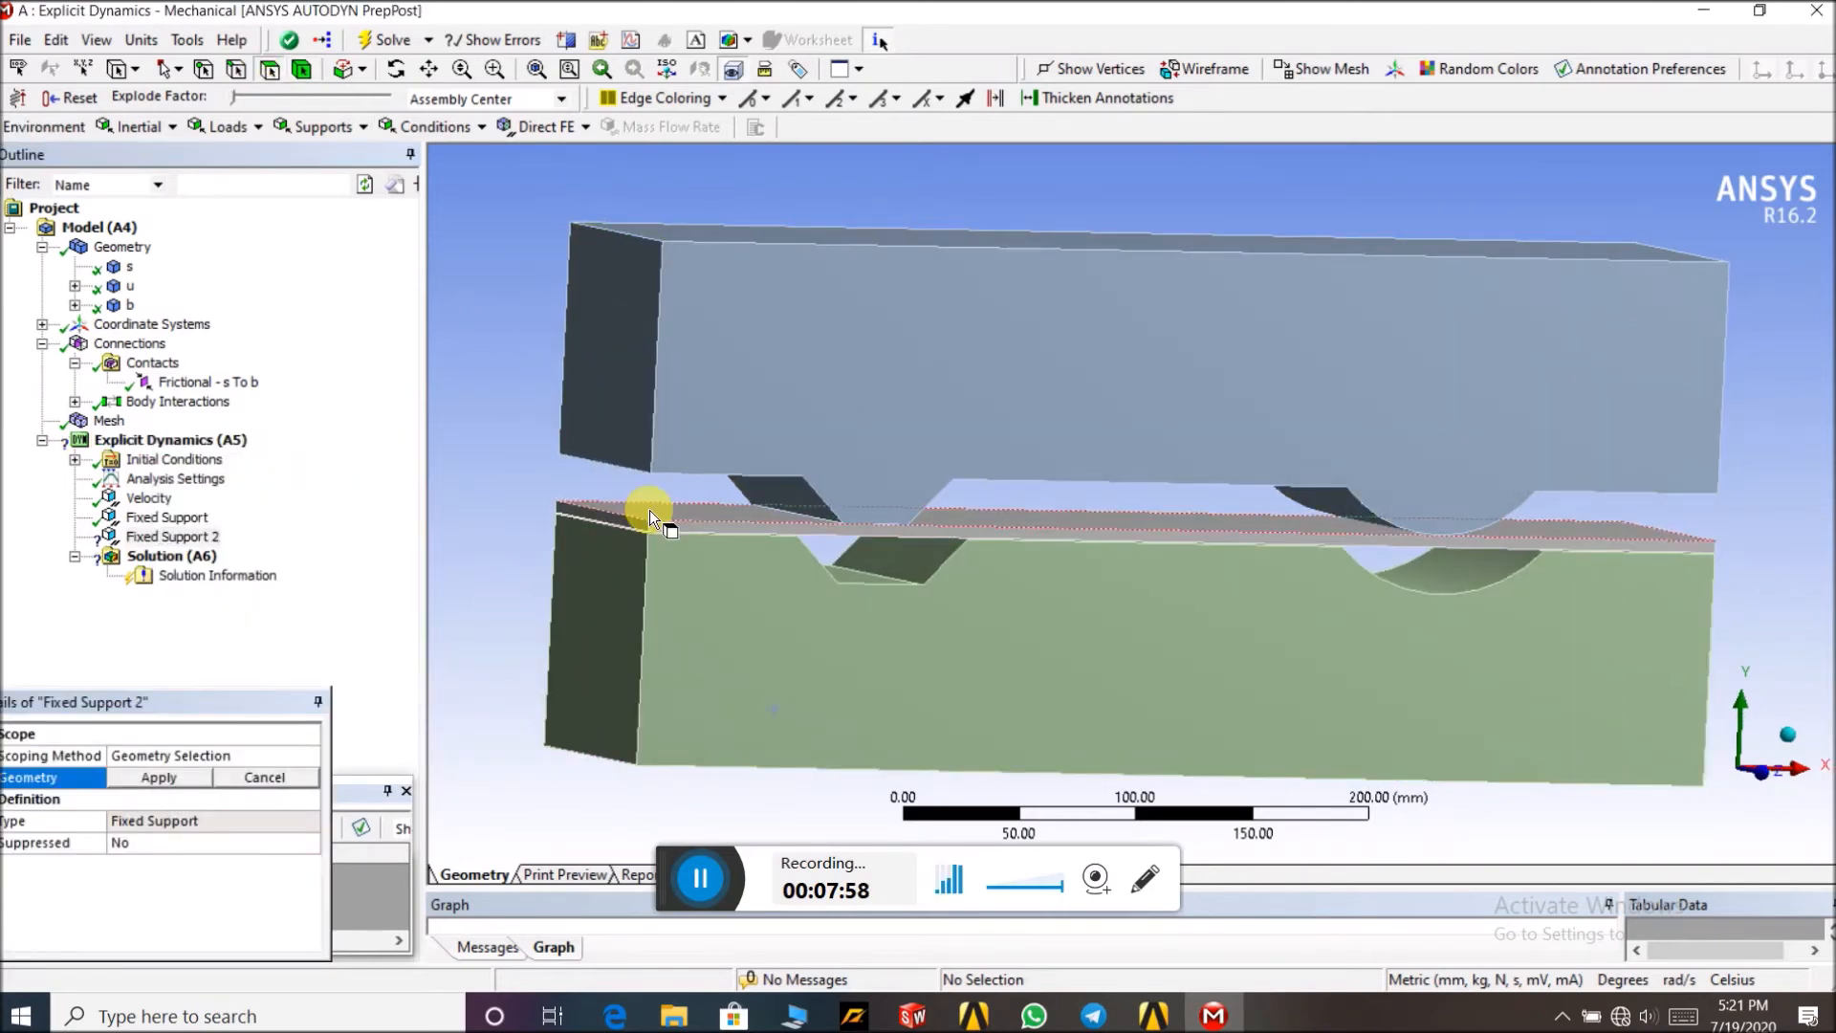
scroll(645, 512, down, 2)
scroll(645, 513, up, 2)
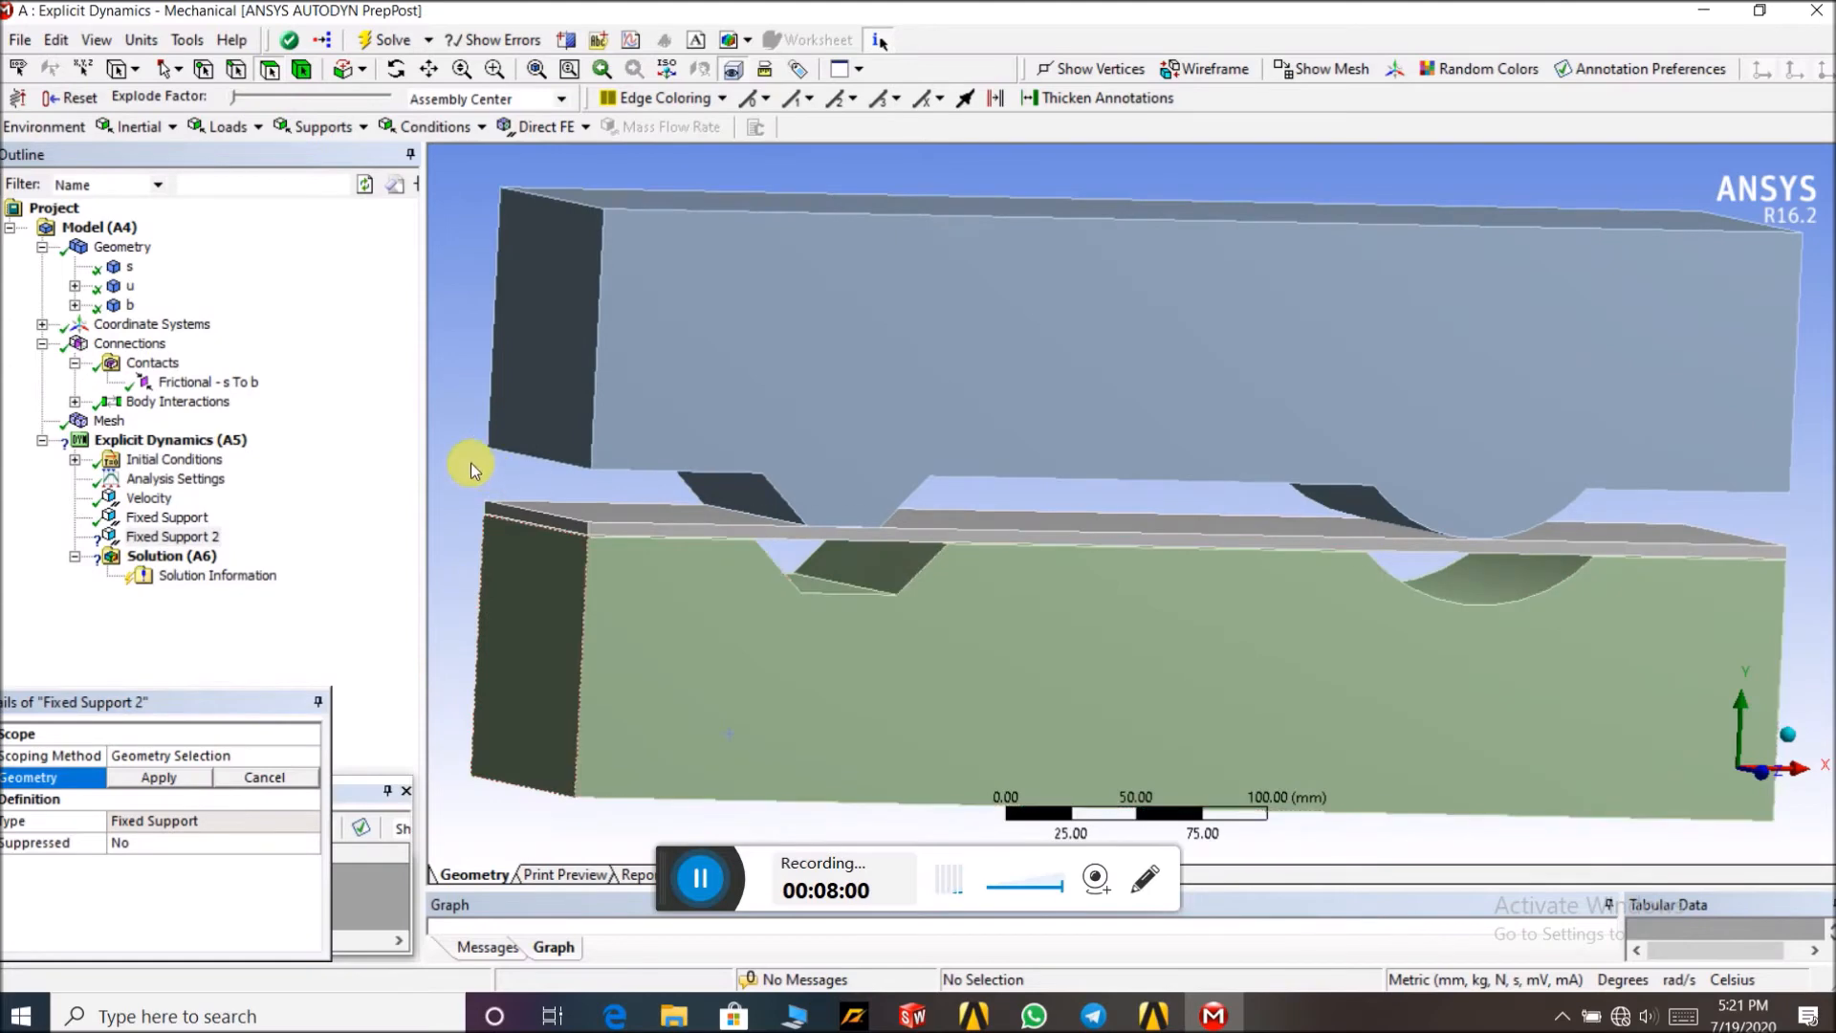
middle_drag(479, 462, 498, 471)
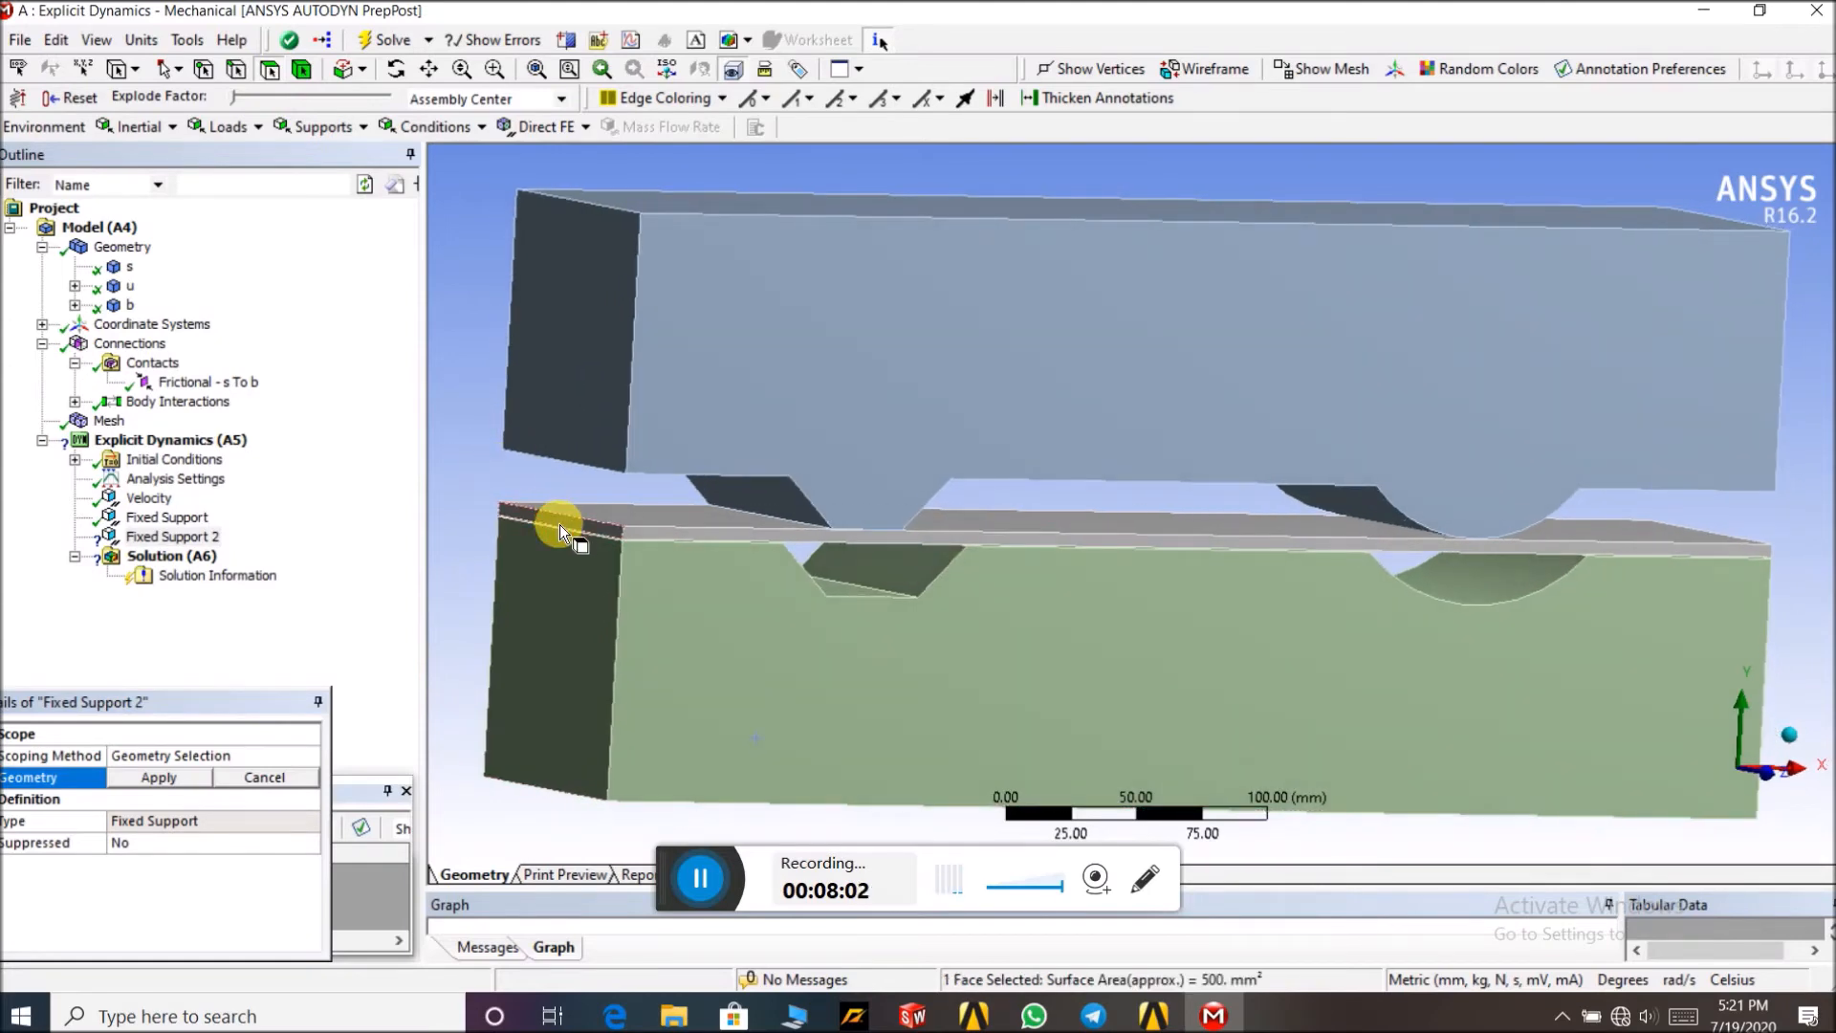
click(559, 524)
middle_drag(504, 466, 1578, 516)
ctrl+click(1571, 564)
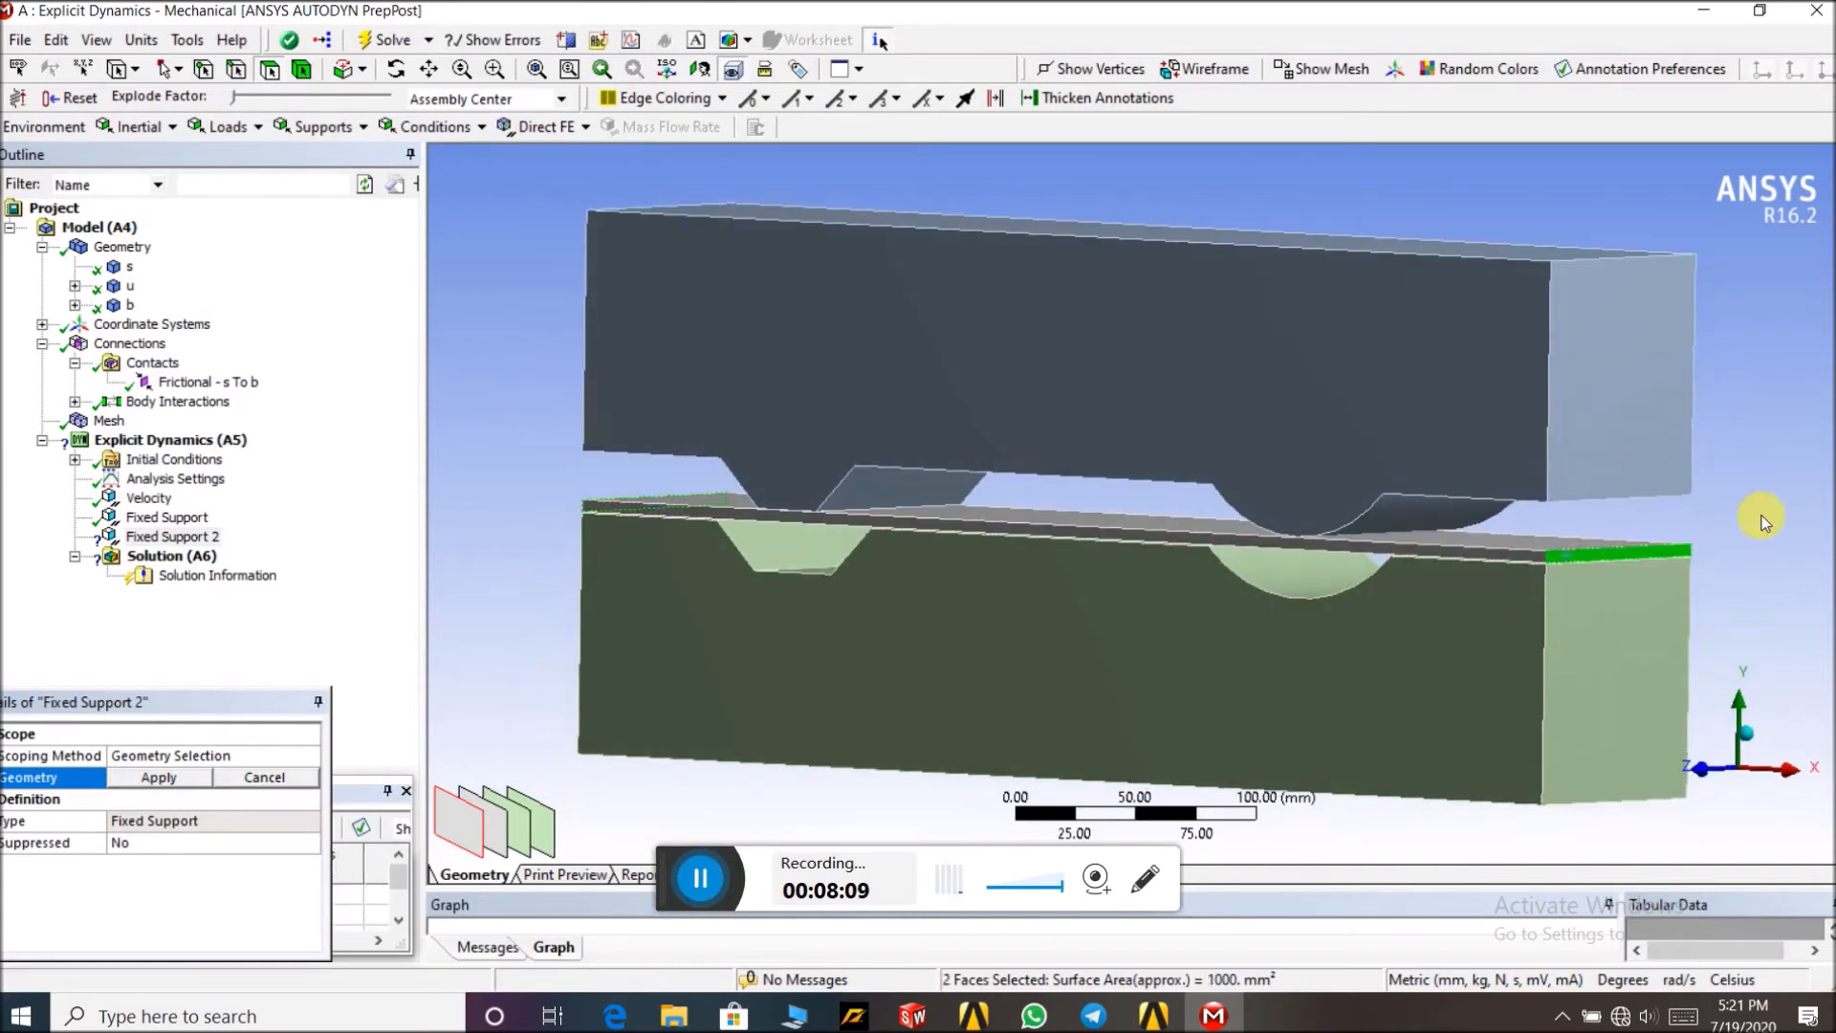
middle_drag(1750, 533, 1484, 532)
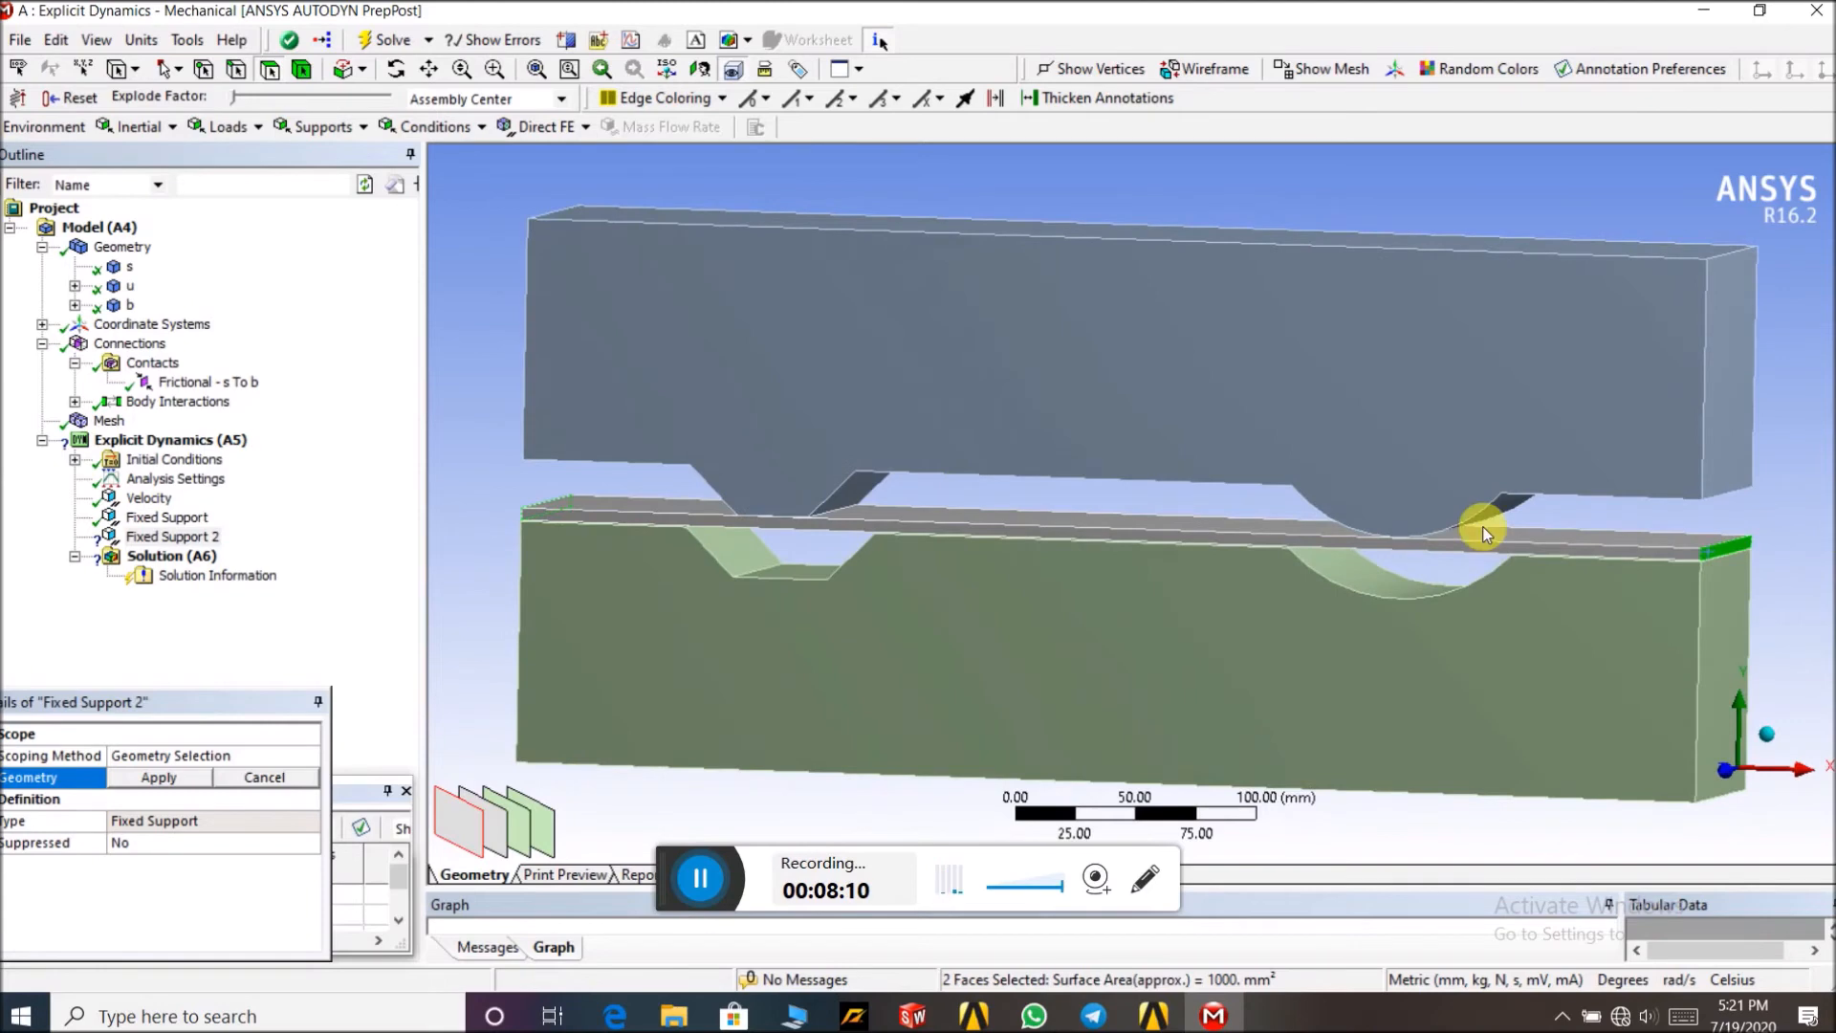
click(159, 780)
middle_drag(457, 482, 574, 492)
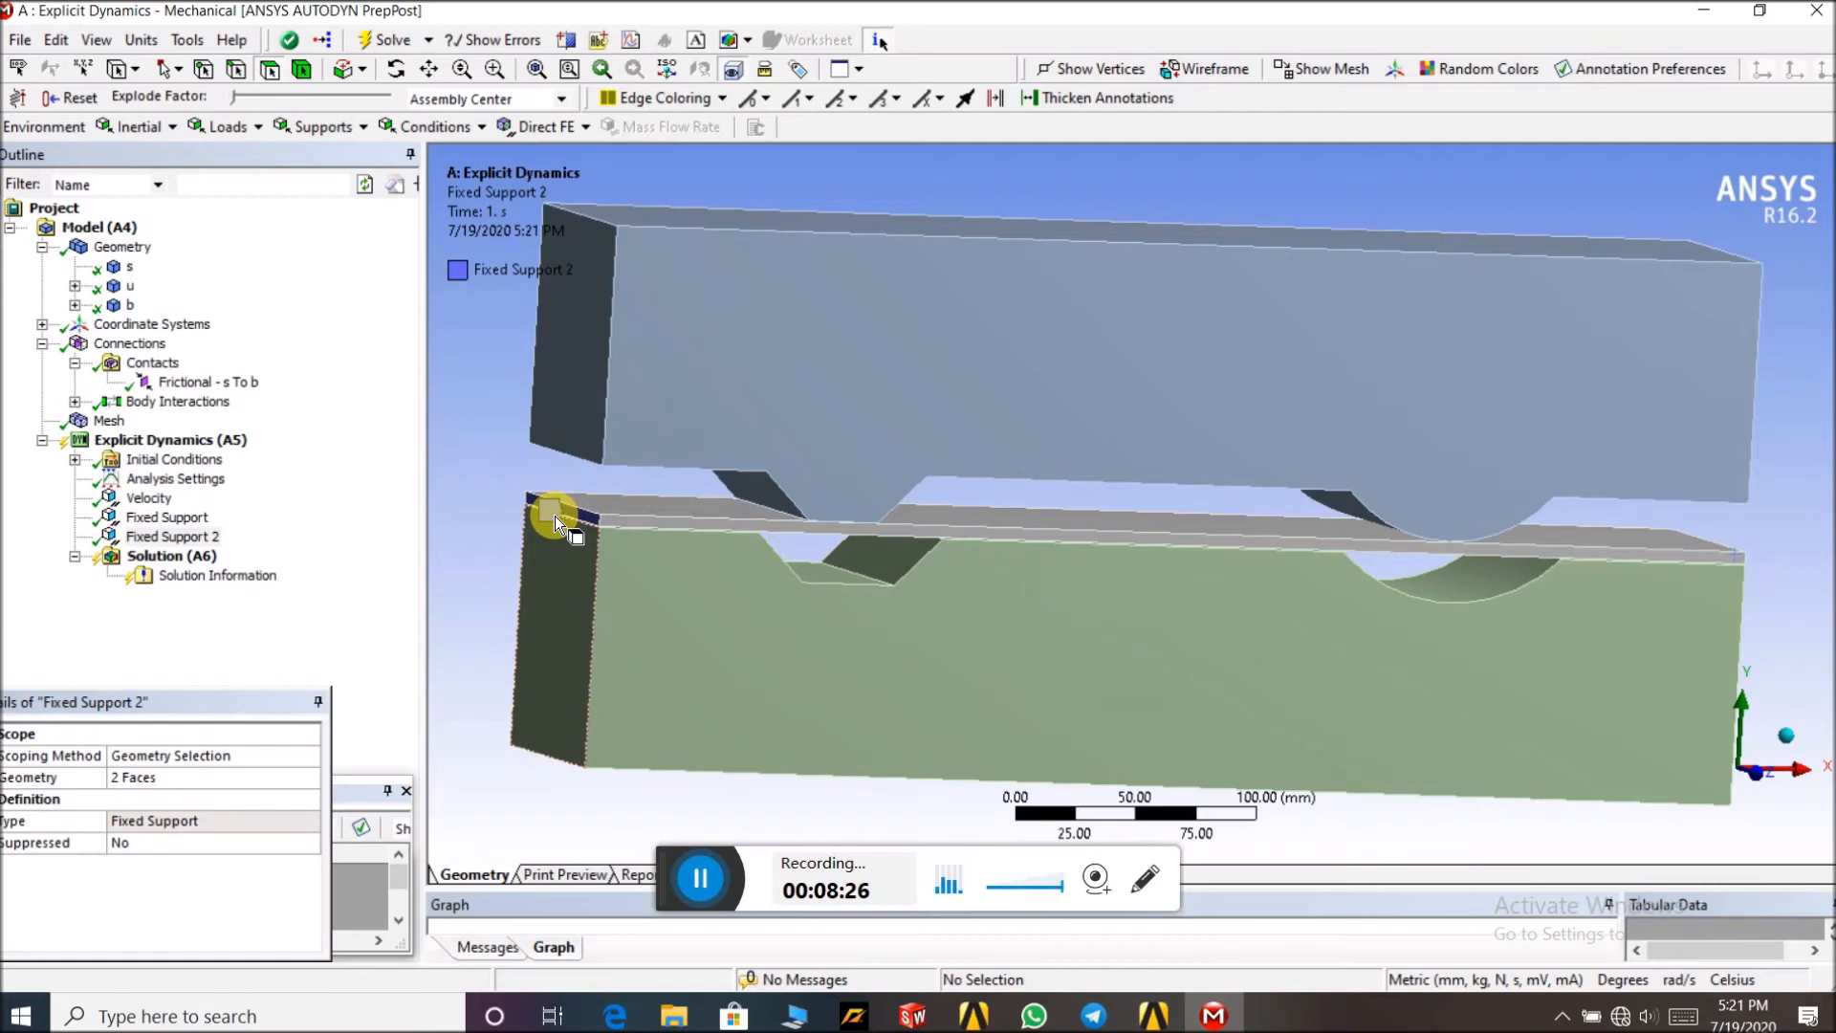
Add Total Deformation and Equivalent (von-Mises) Stress results for all bodies to the solution
click(170, 557)
click(126, 127)
click(142, 157)
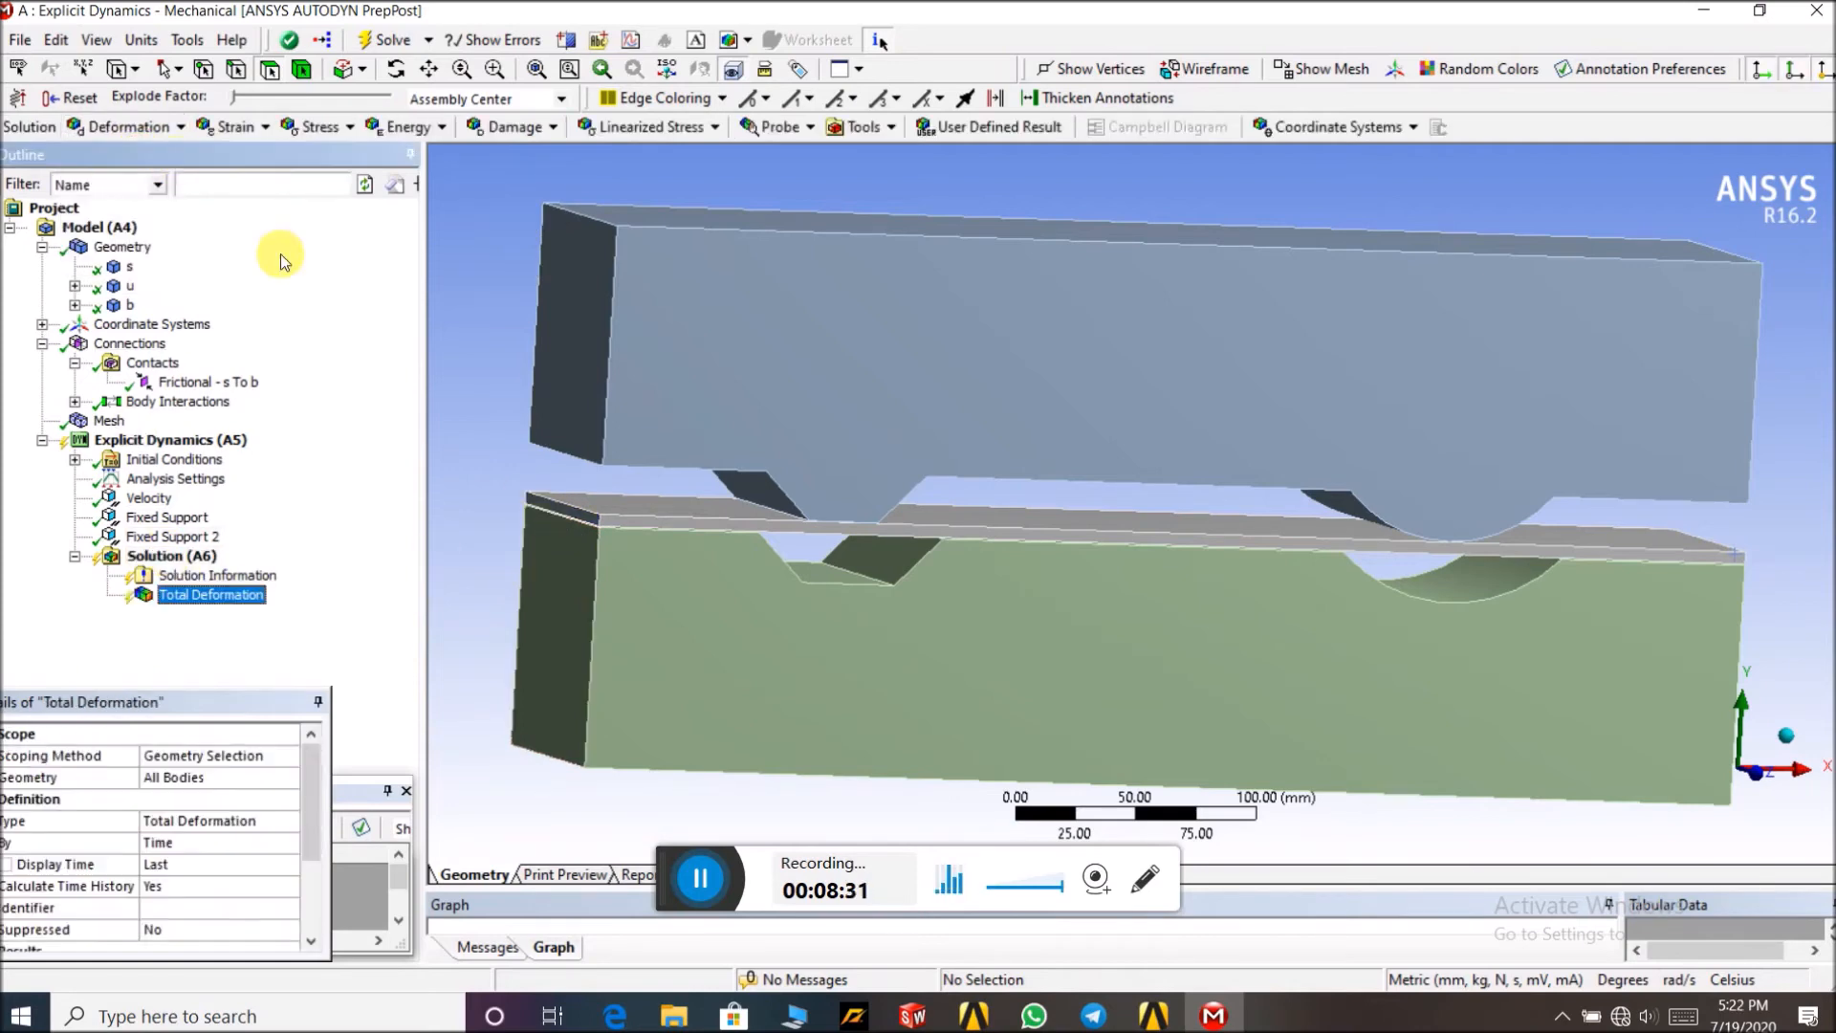
click(354, 132)
click(358, 161)
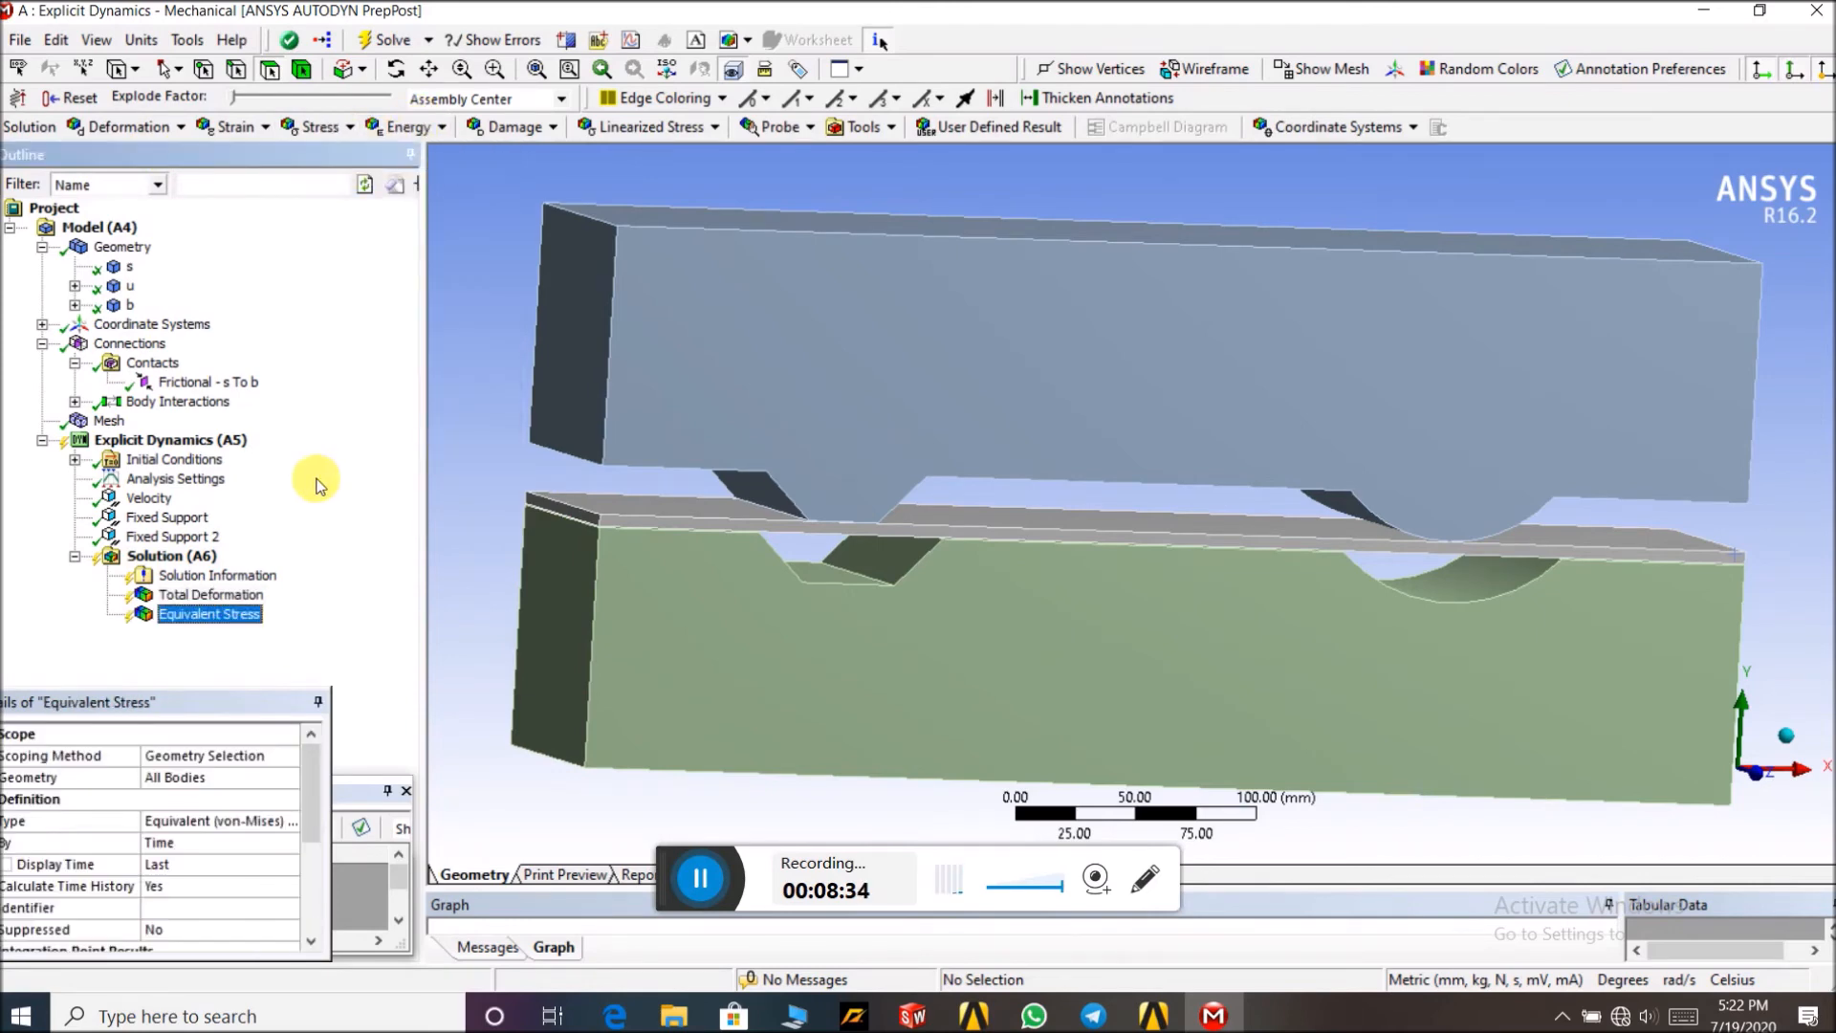
Solve the explicit dynamics analysis
click(158, 557)
right_click(163, 556)
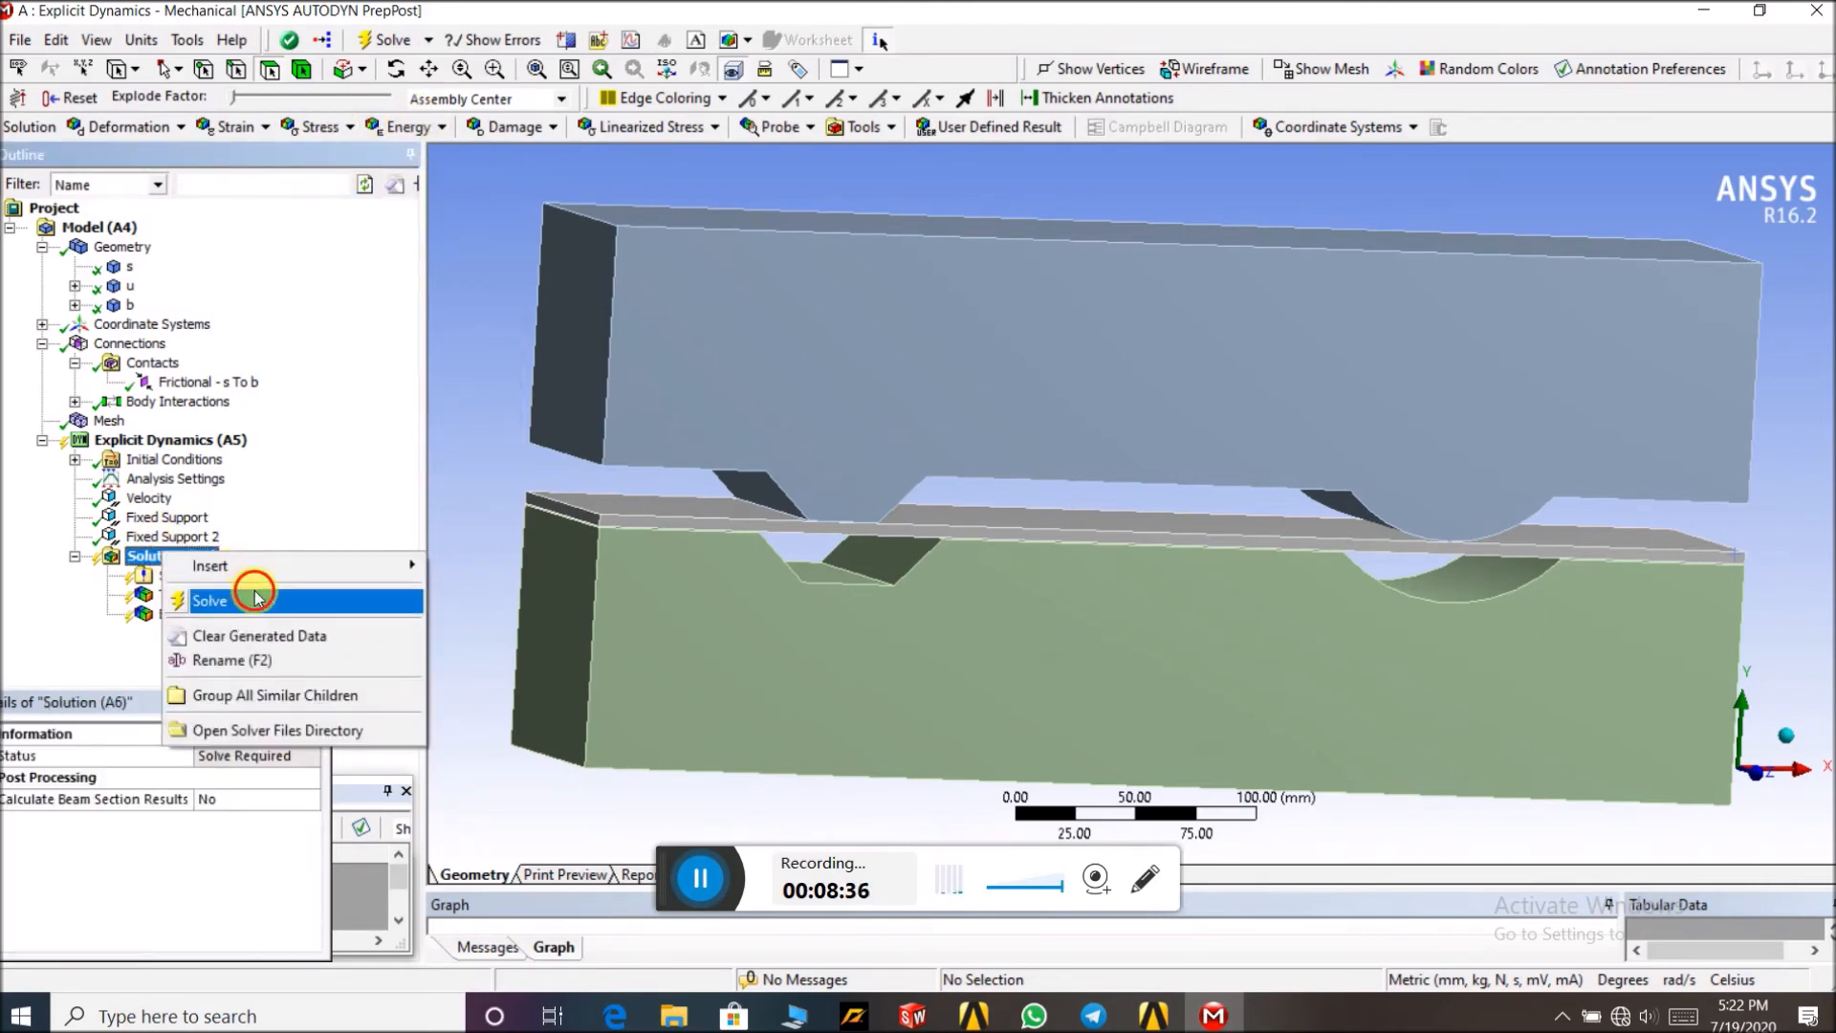
click(238, 600)
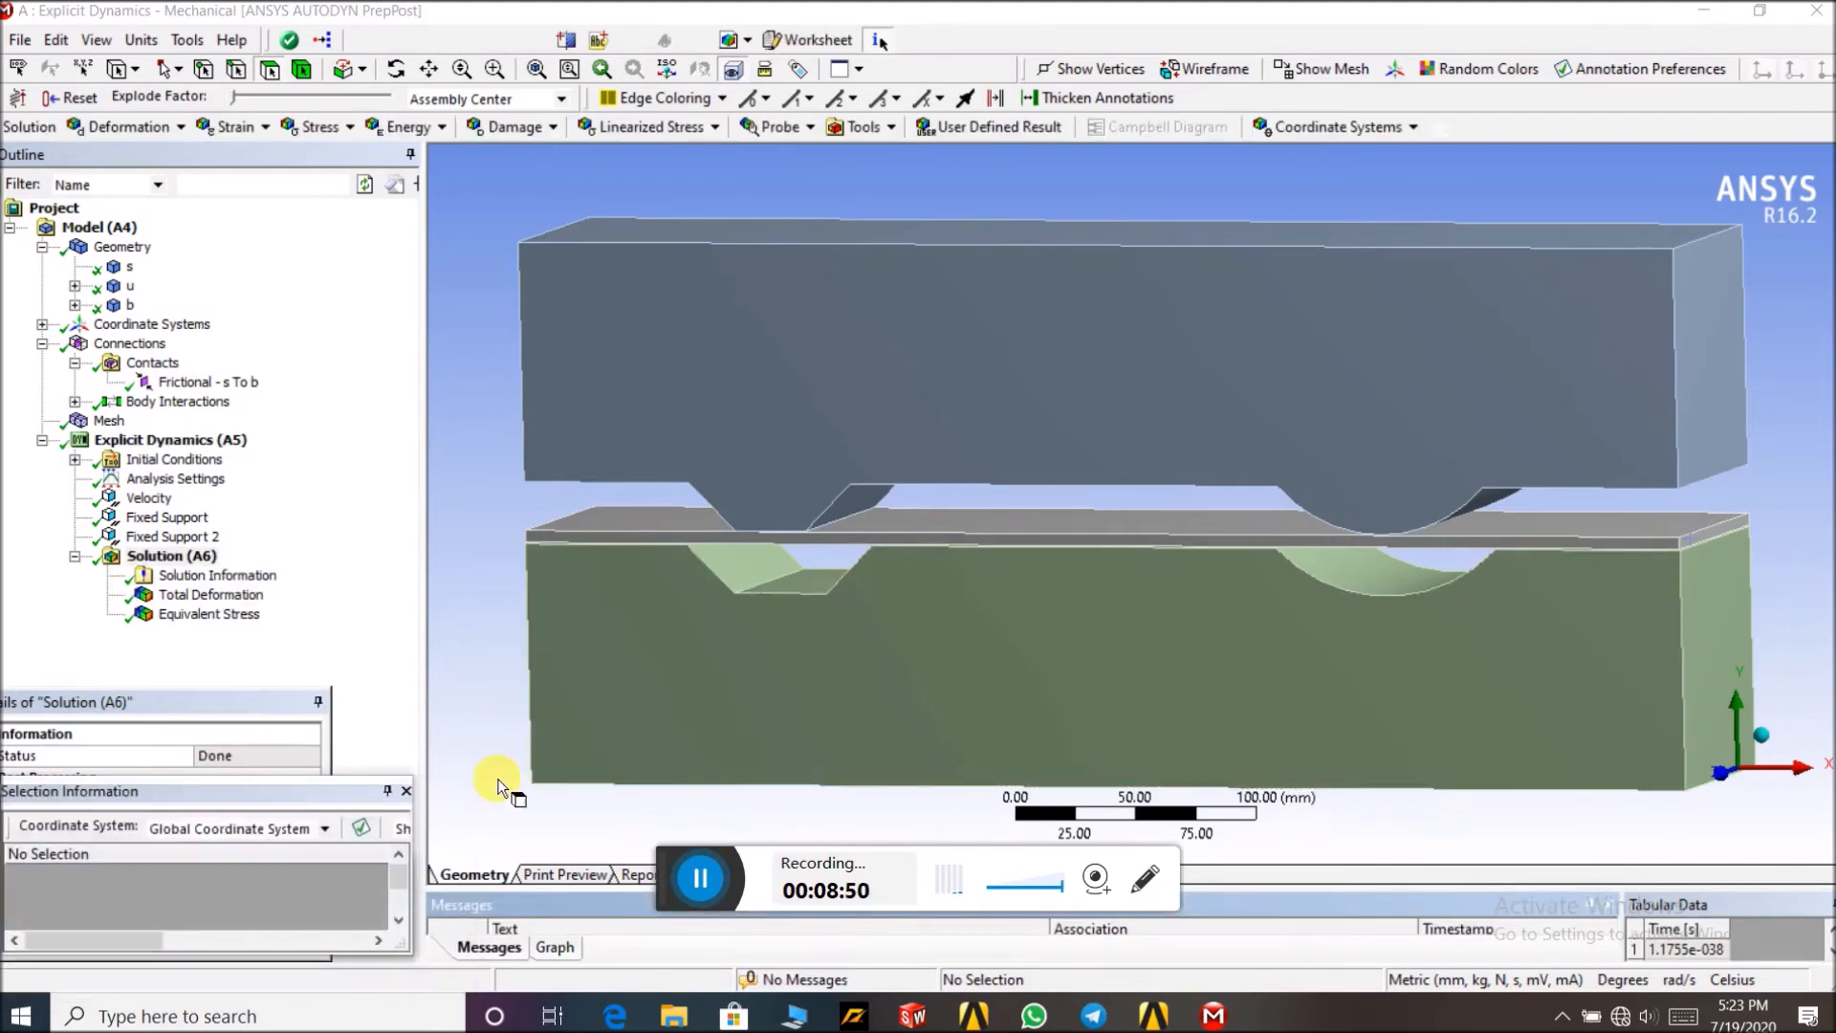
Examine the Total Deformation contour of the formed sheet and the solver output in Solution Information
click(232, 597)
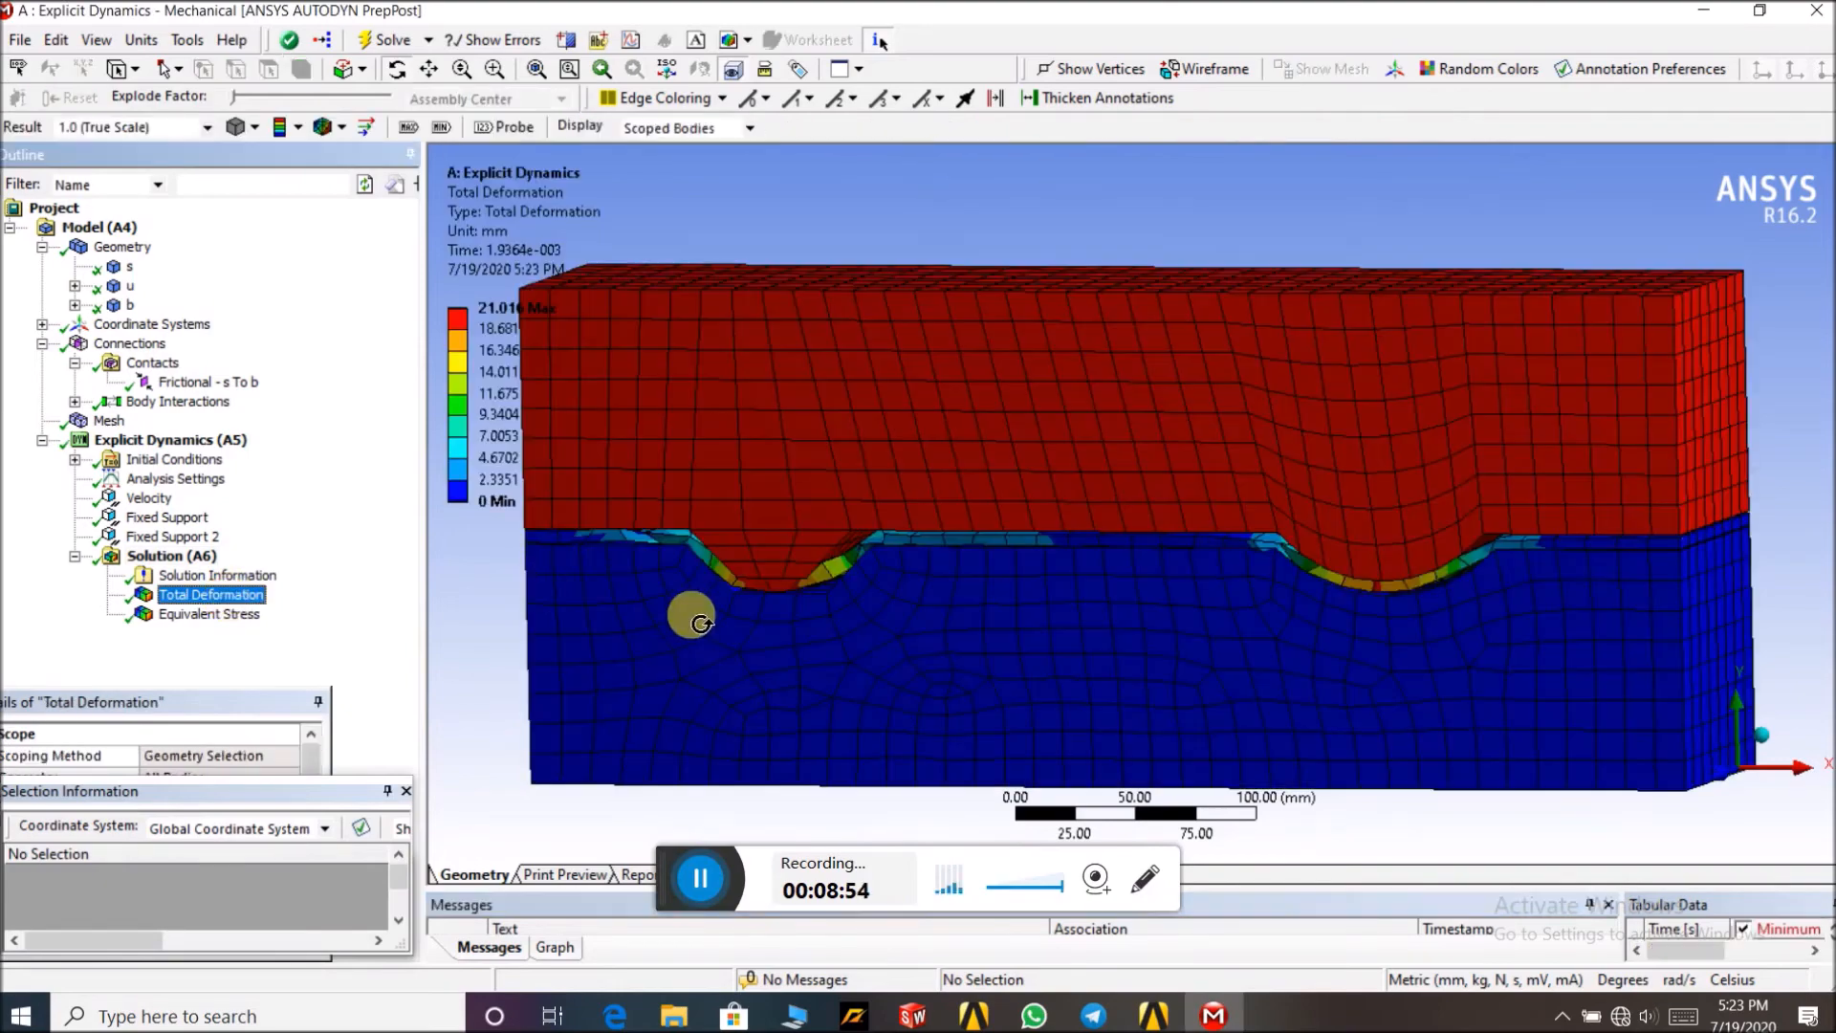
drag(917, 819, 972, 664)
click(211, 597)
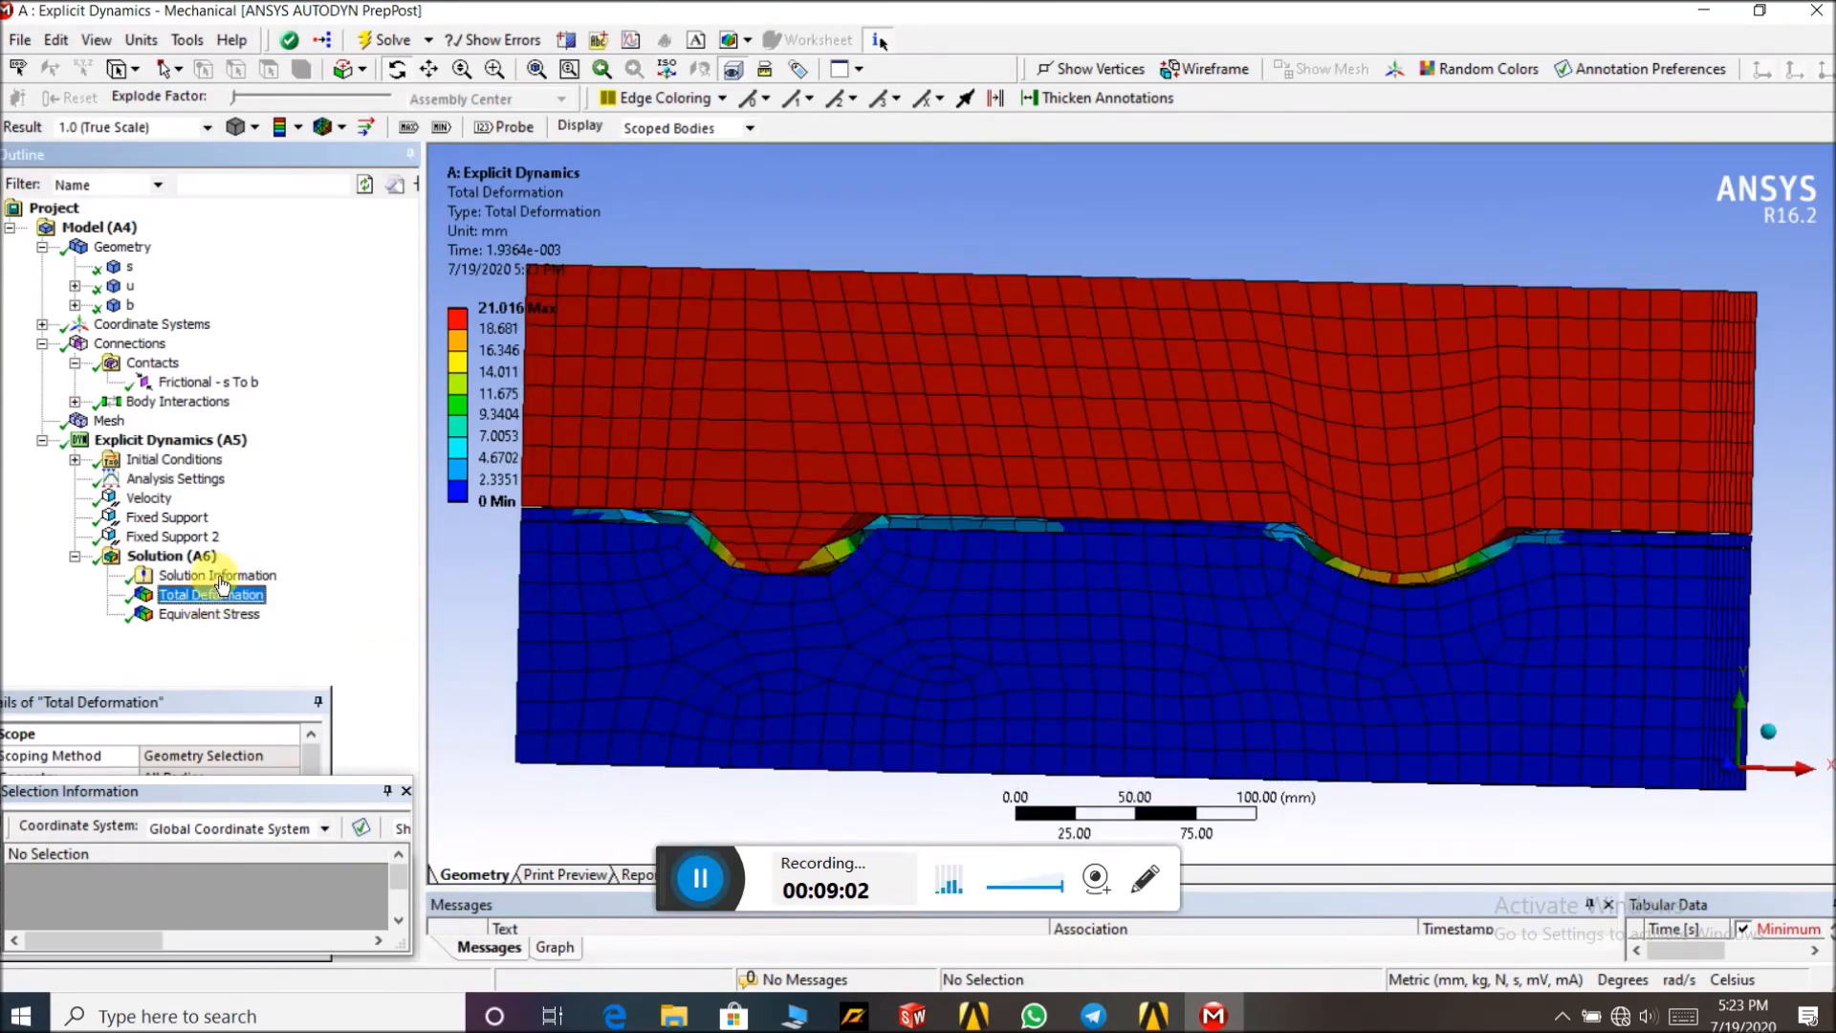
key(Up)
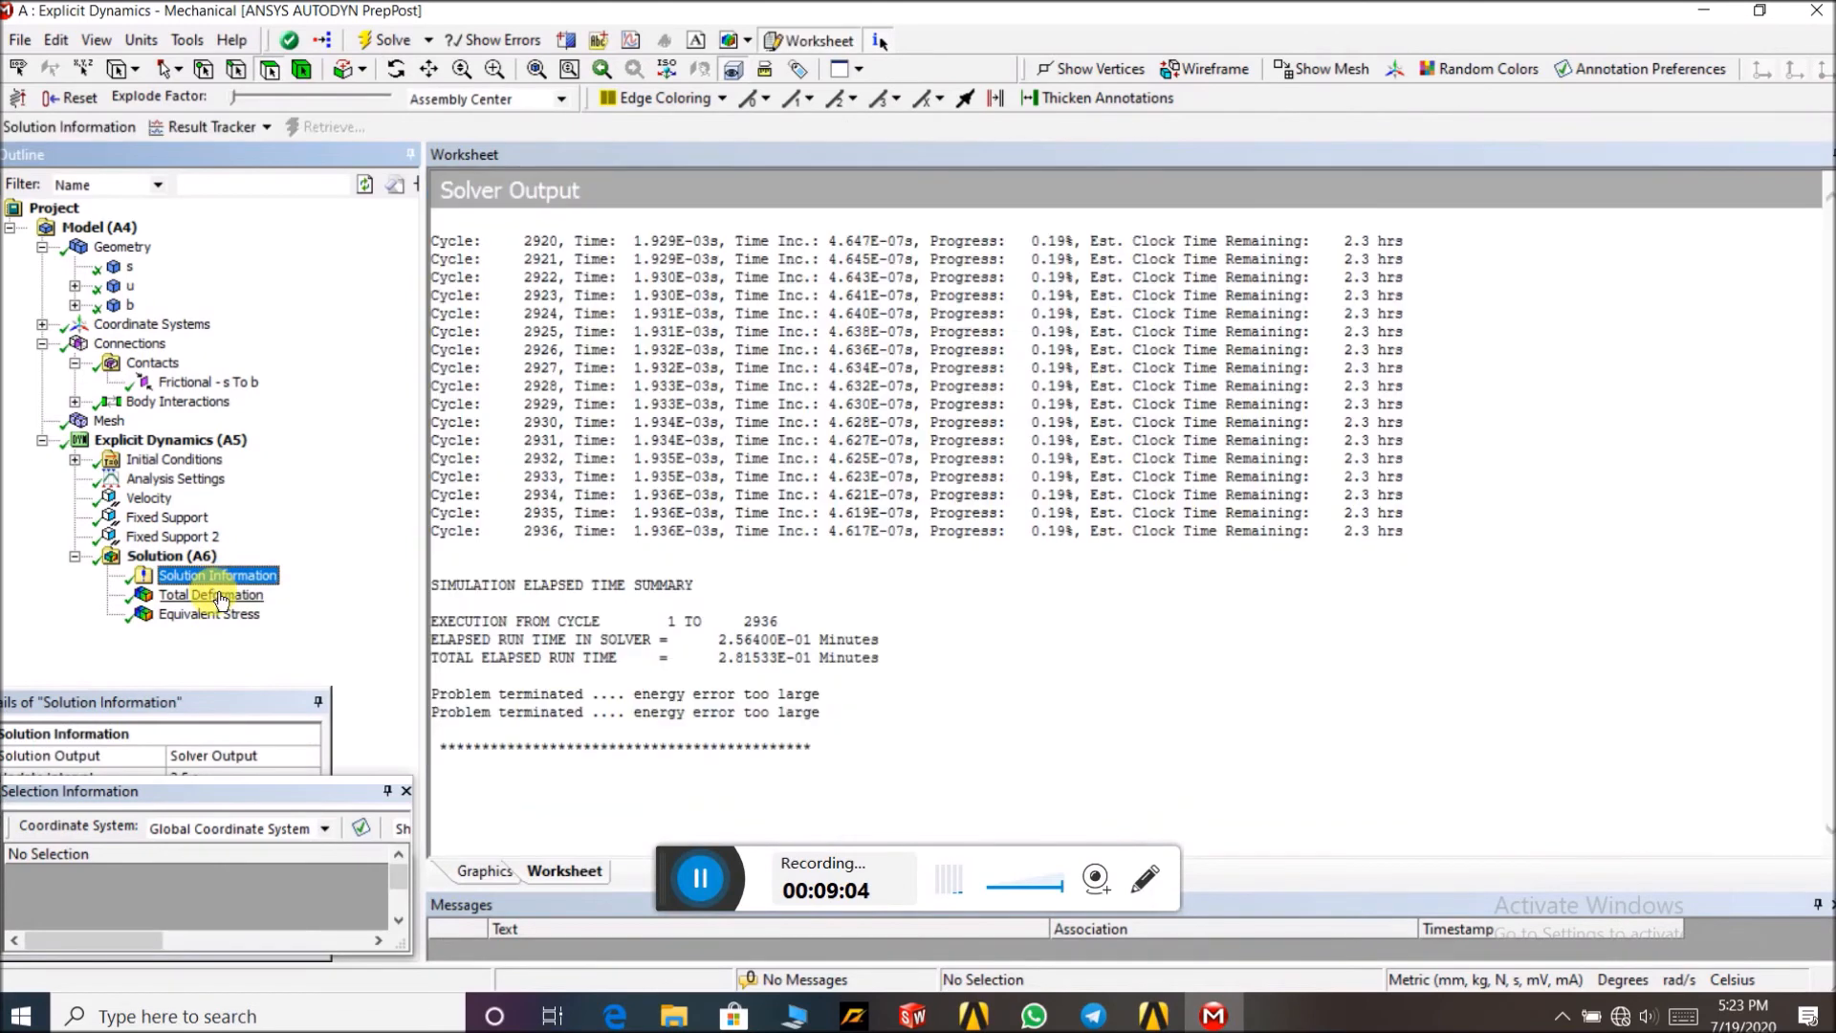
Animate the Total Deformation result and set the animation duration to 10 Sec
click(219, 595)
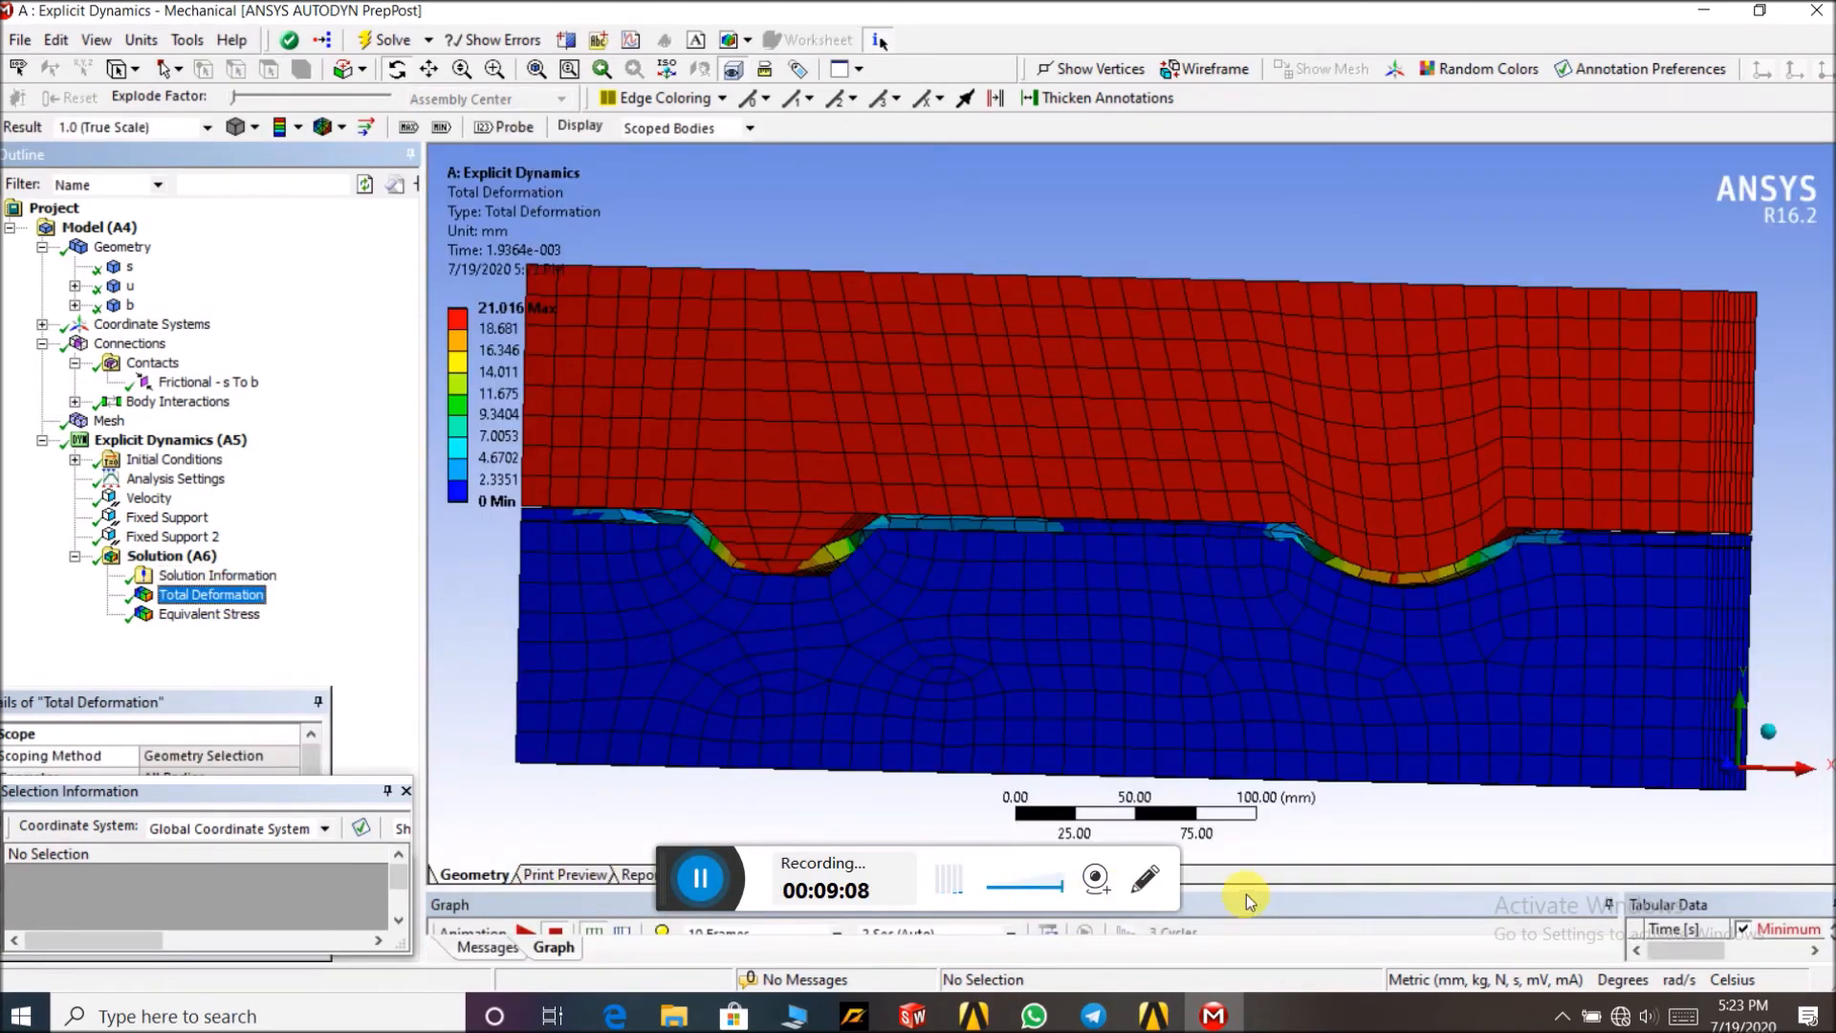
drag(1255, 905, 1229, 873)
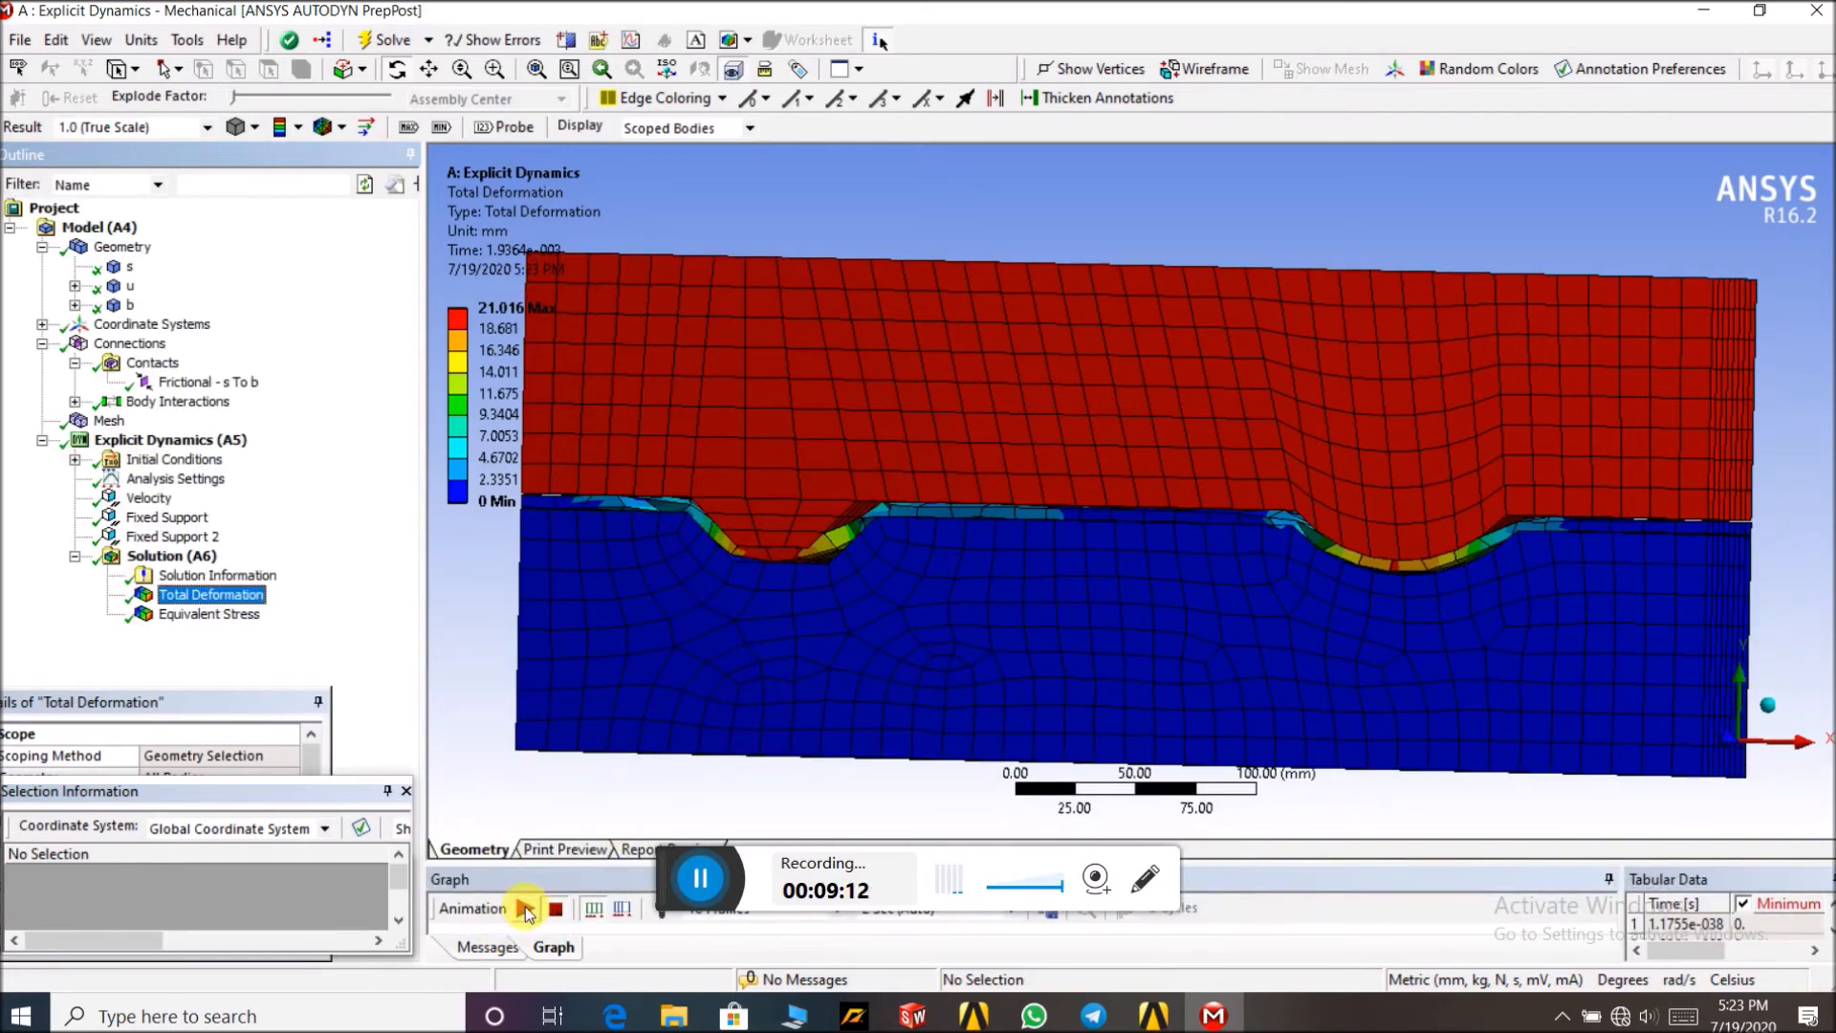
drag(1117, 227, 1069, 289)
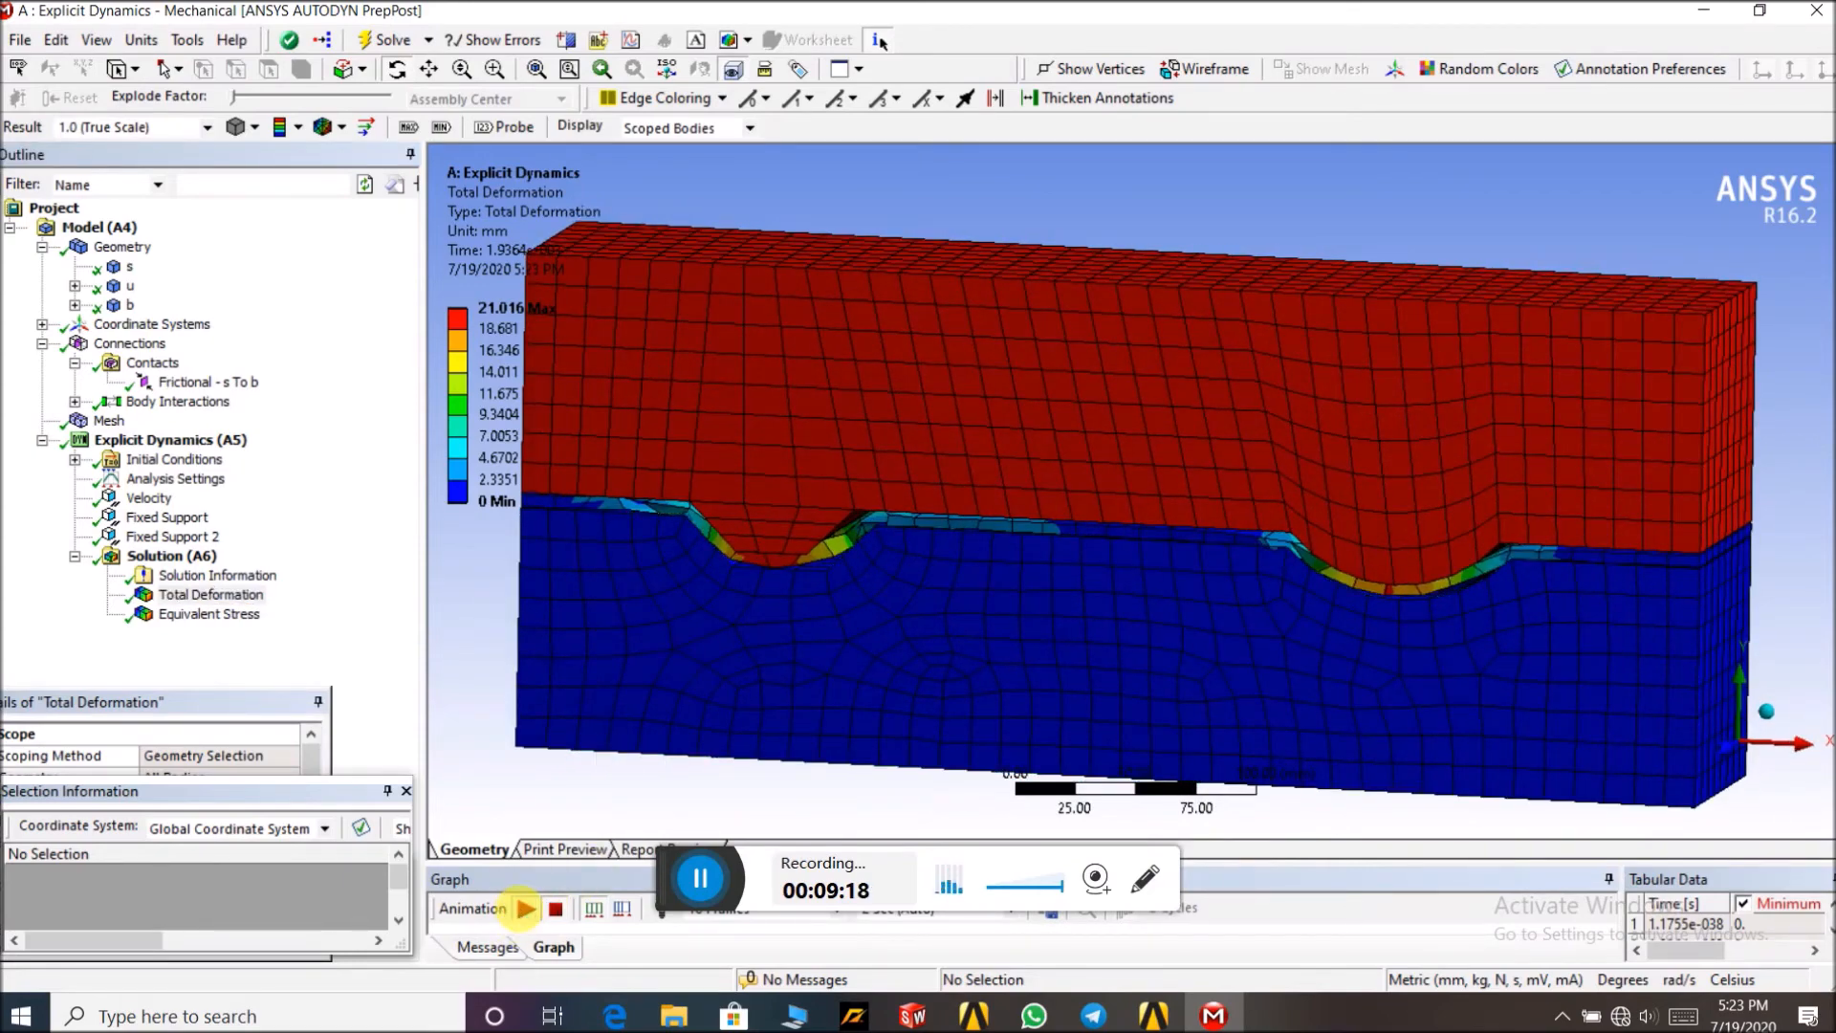
click(529, 906)
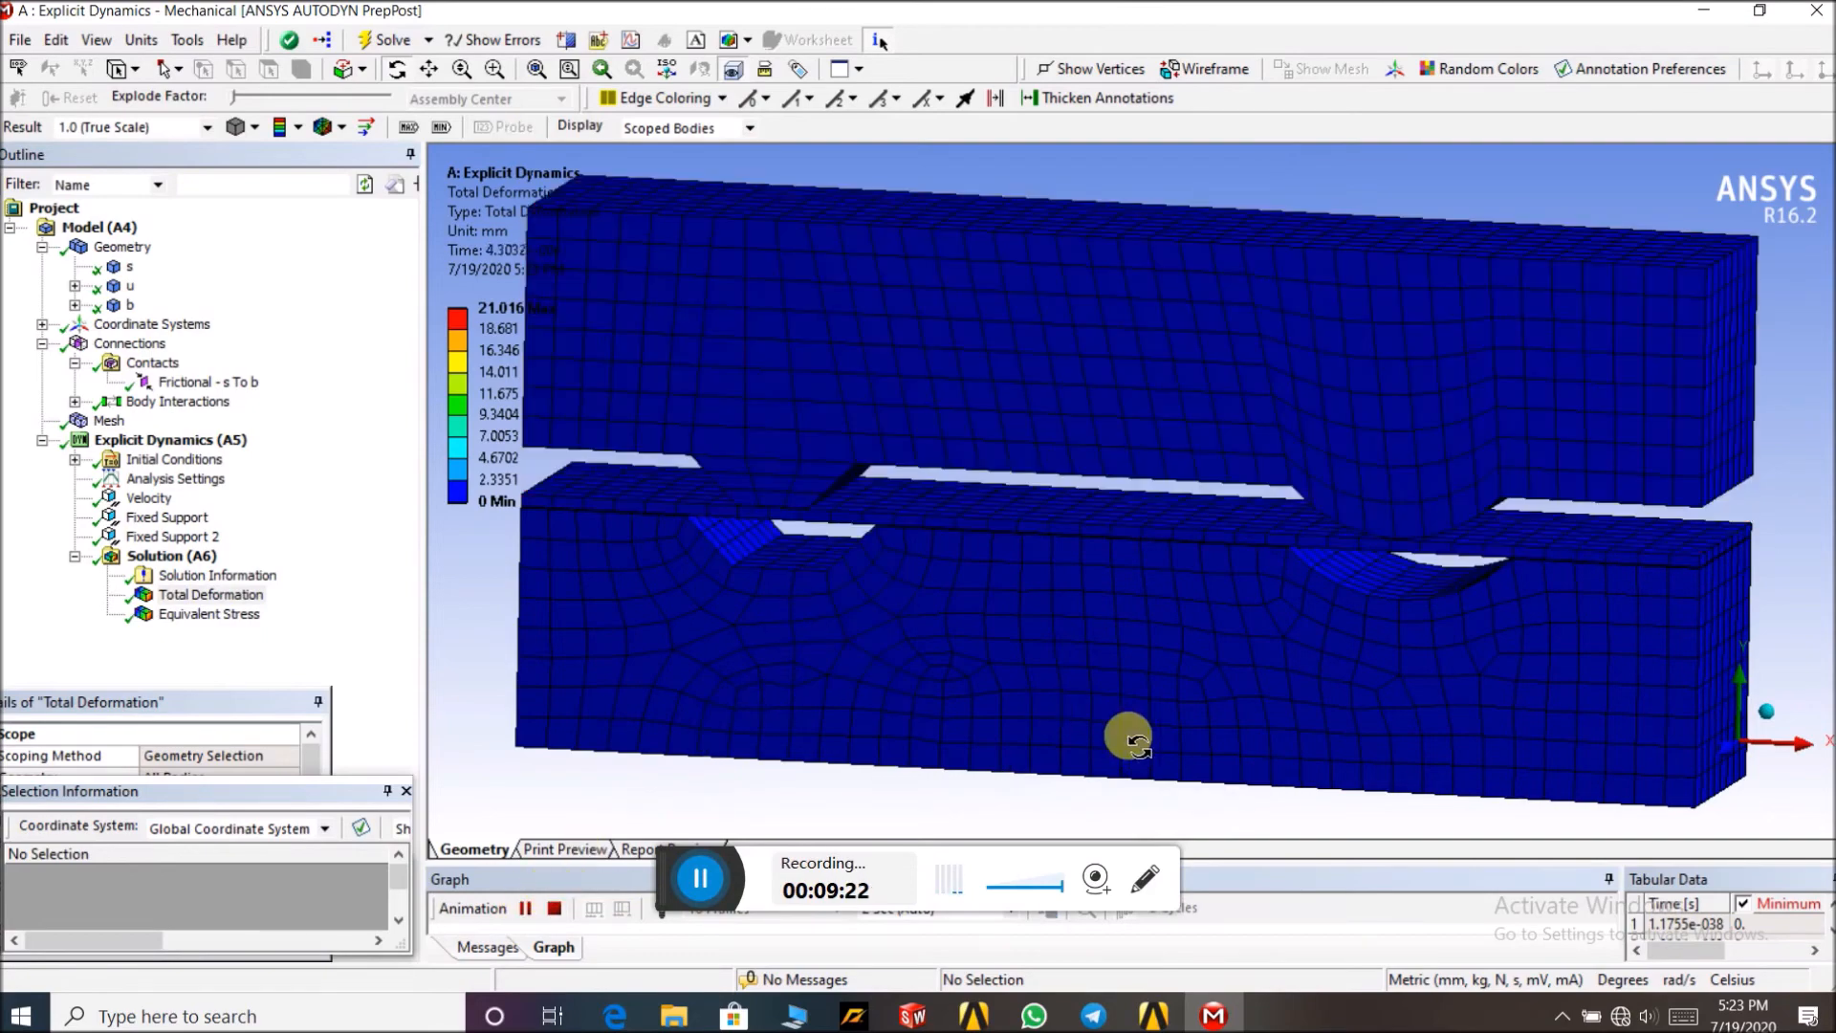
drag(1320, 770, 1304, 725)
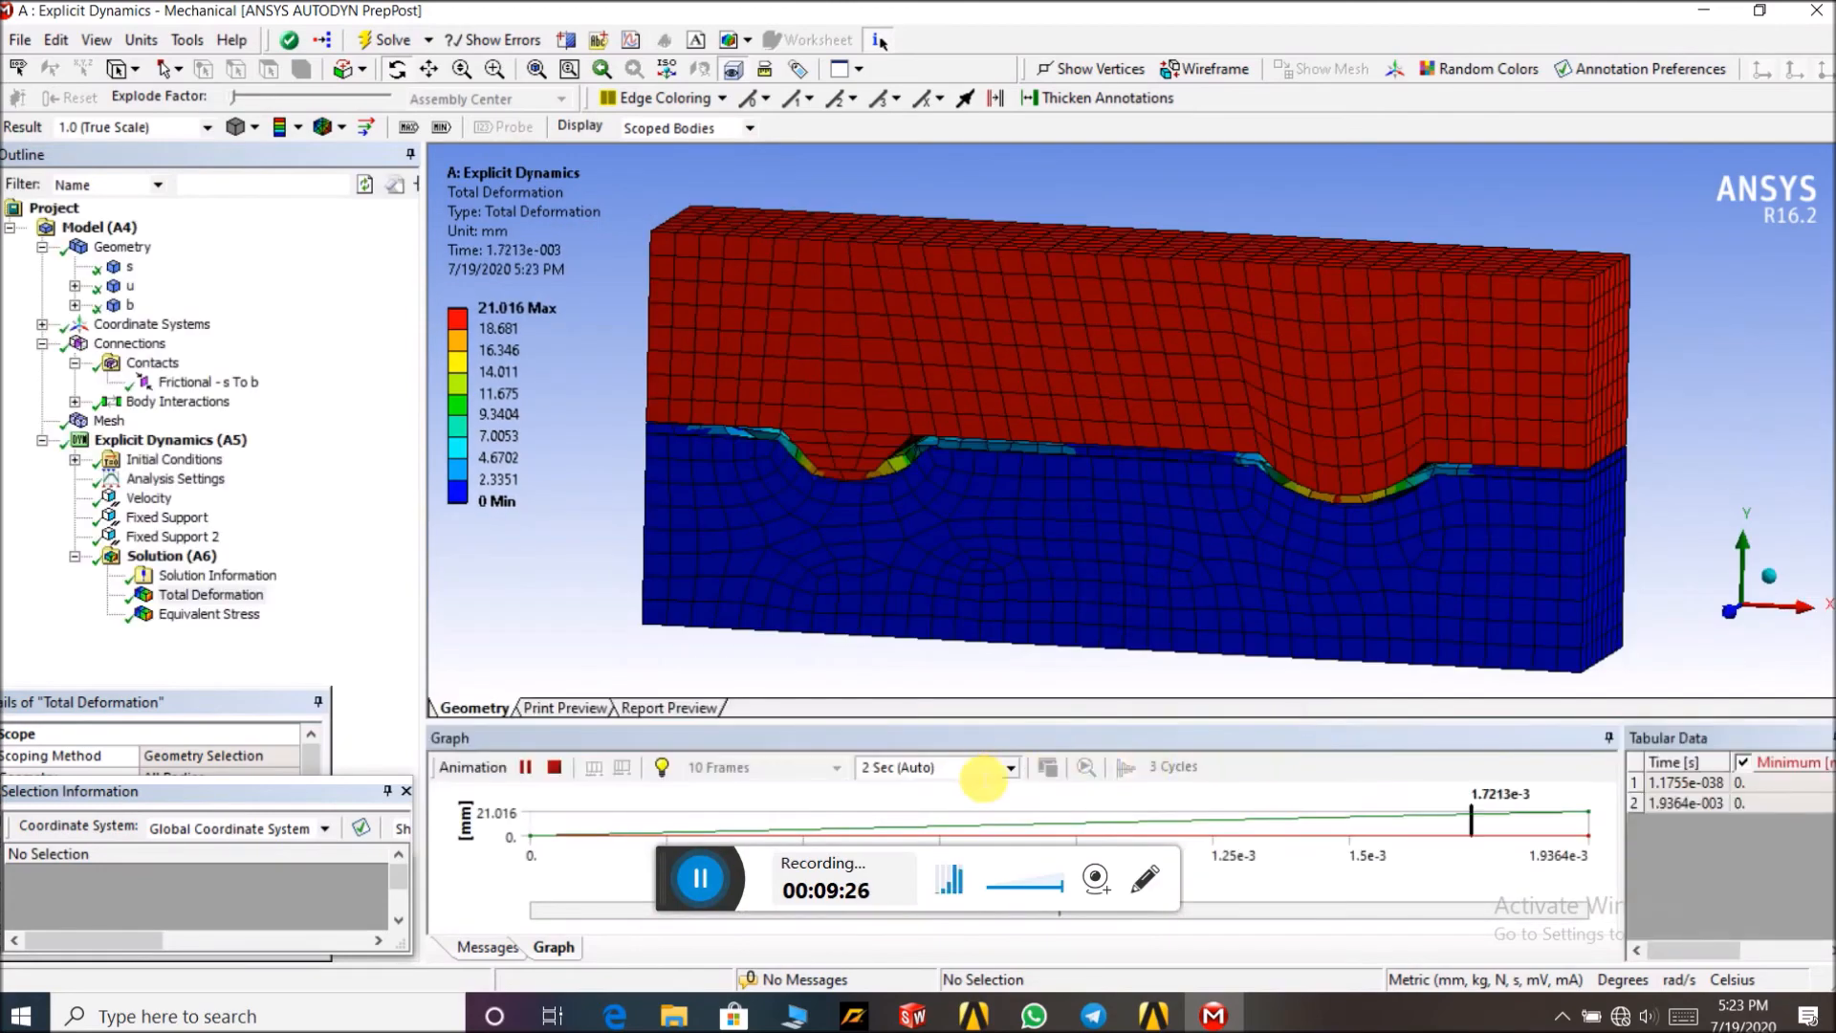
click(1009, 768)
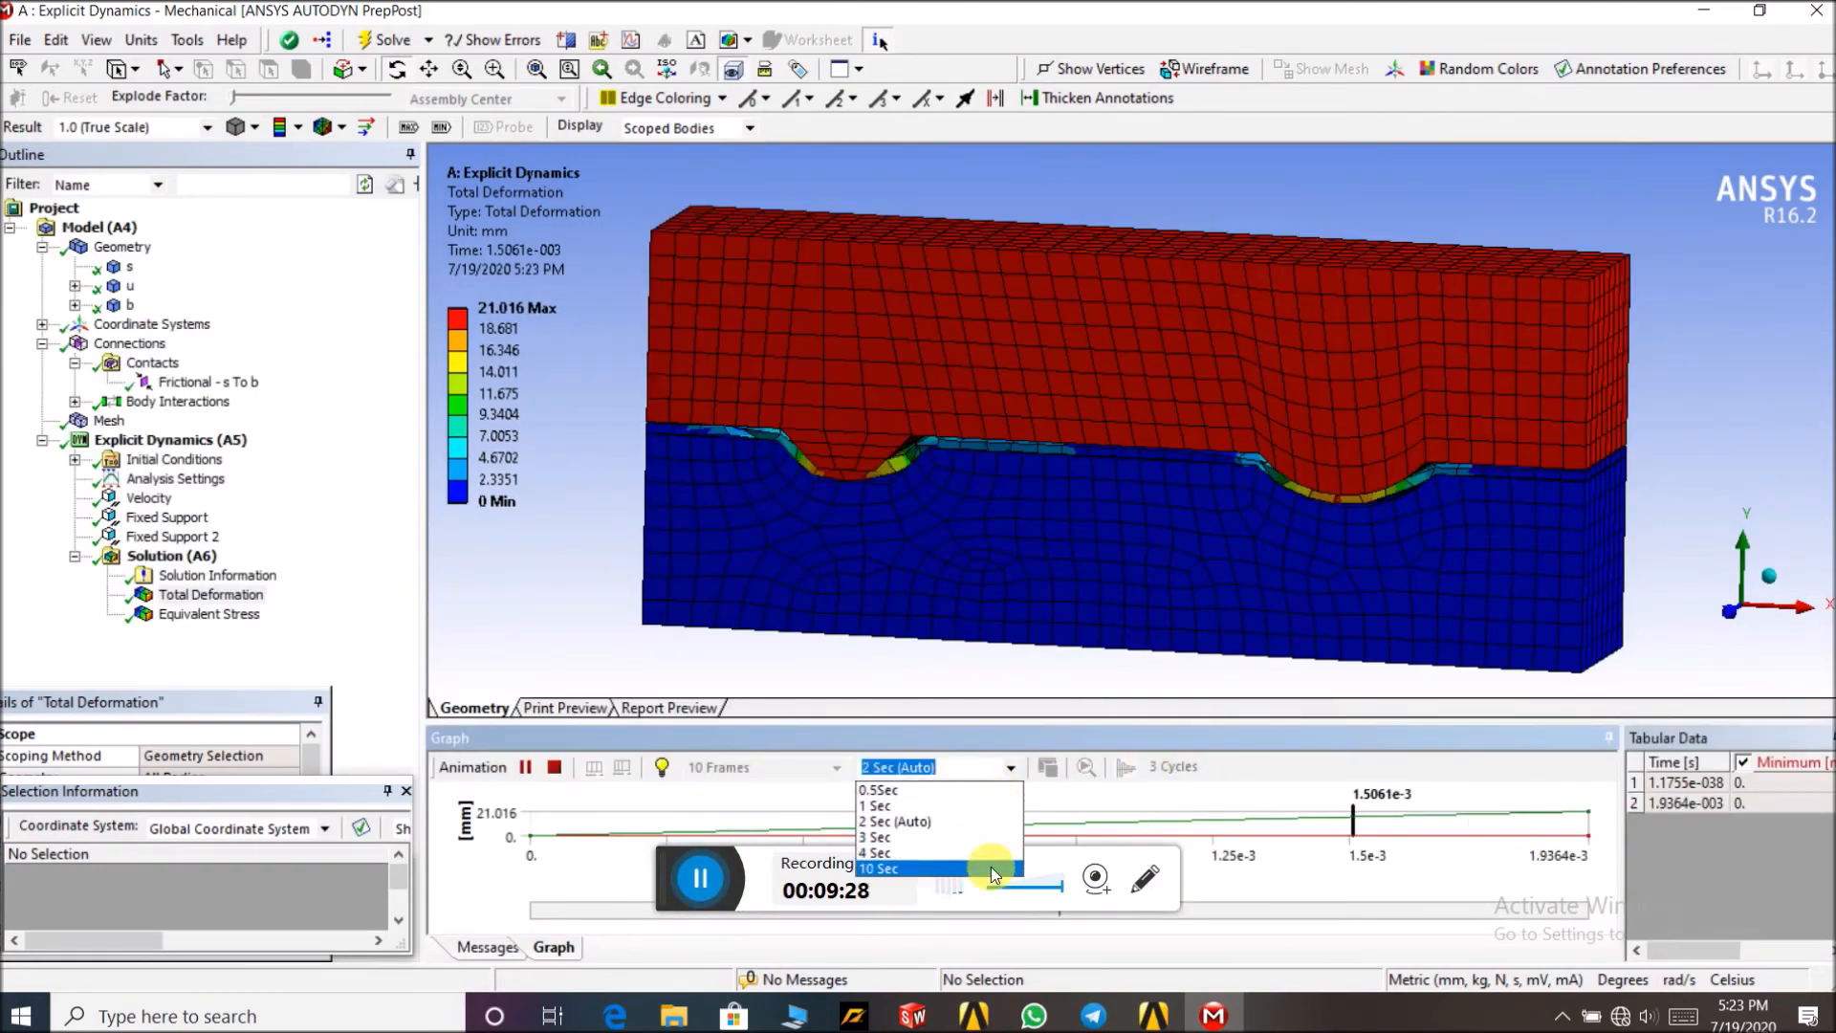
click(990, 865)
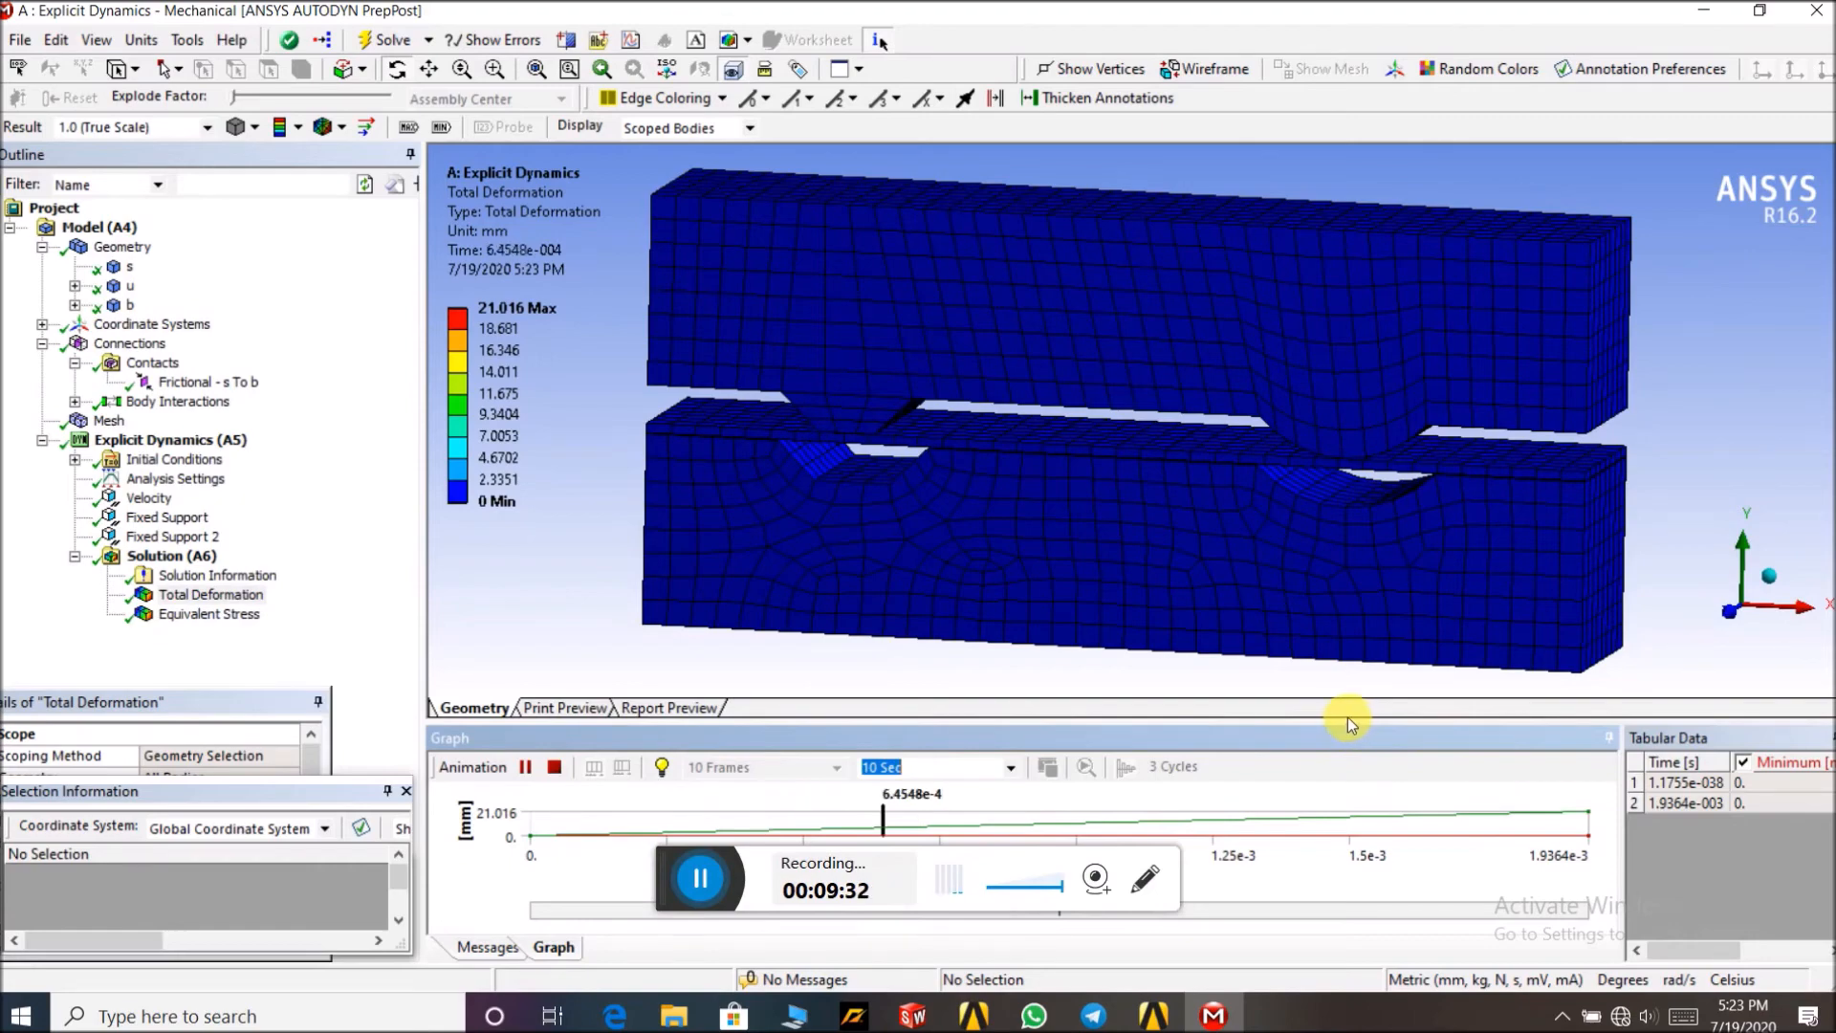
Watch the slowed forming animation closely around the die cavities and pause it
drag(1345, 721, 1382, 837)
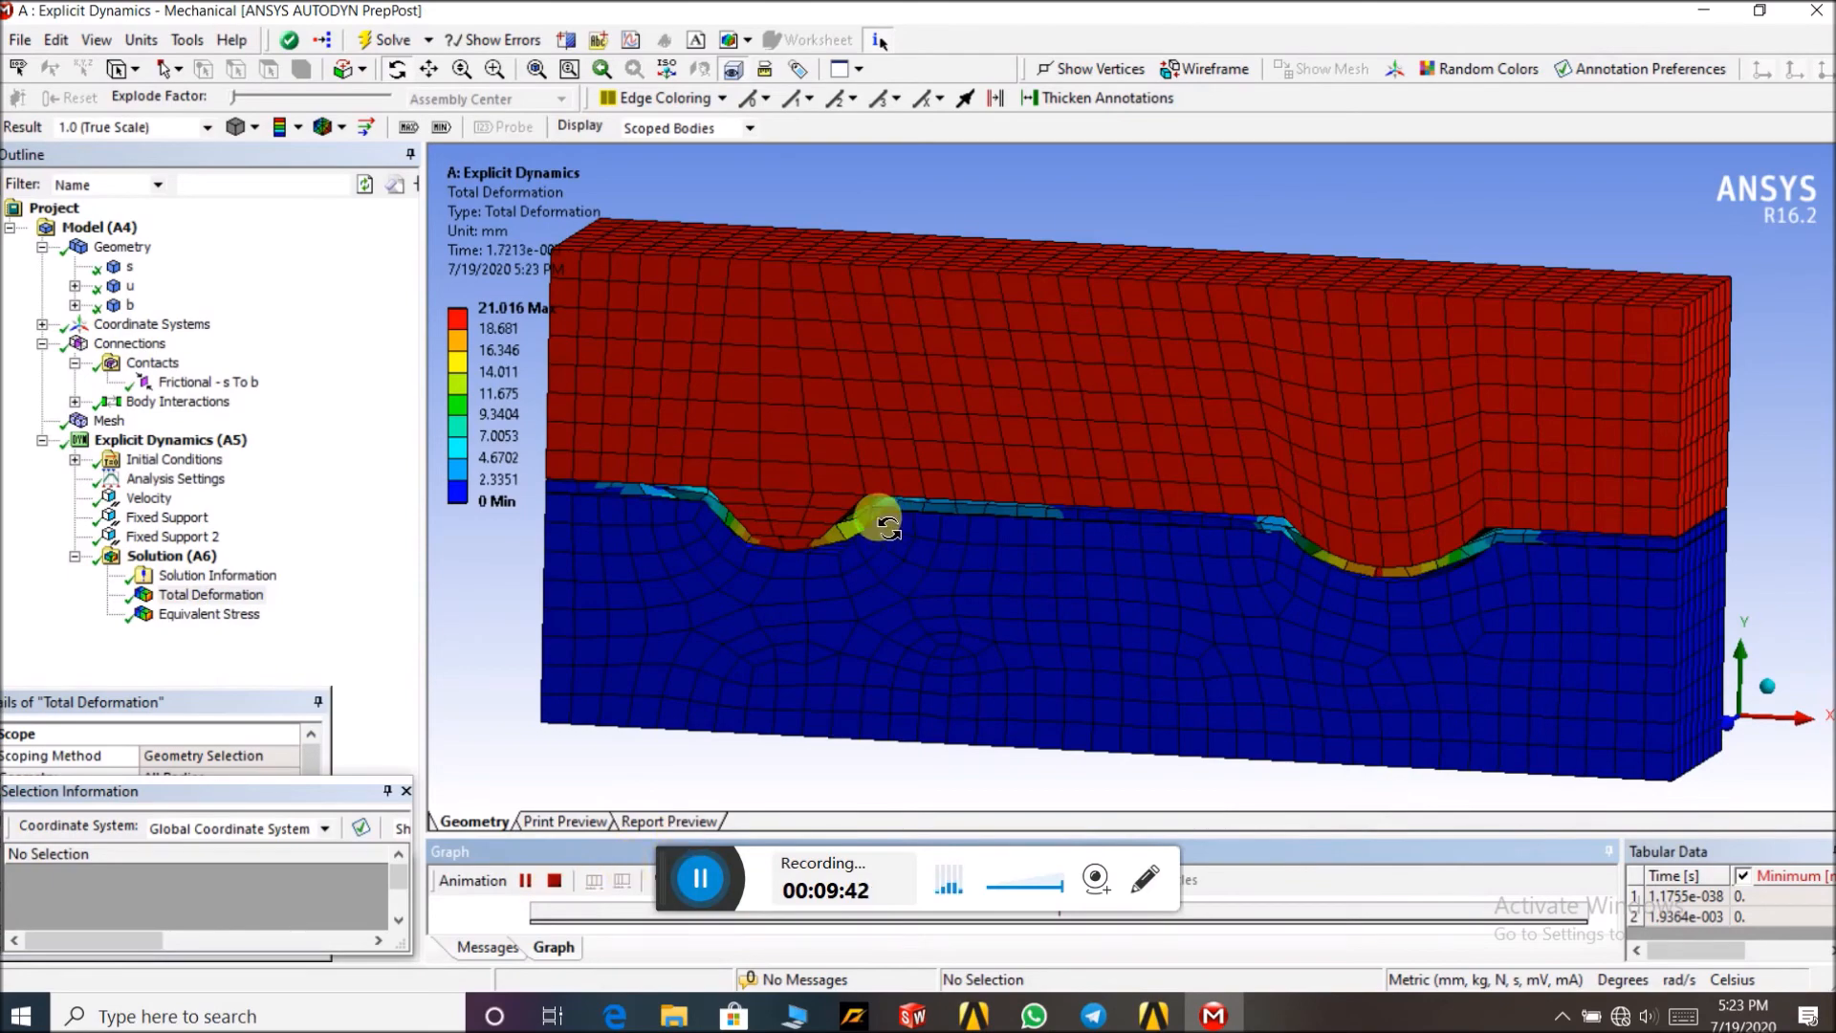
scroll(770, 537, up, 5)
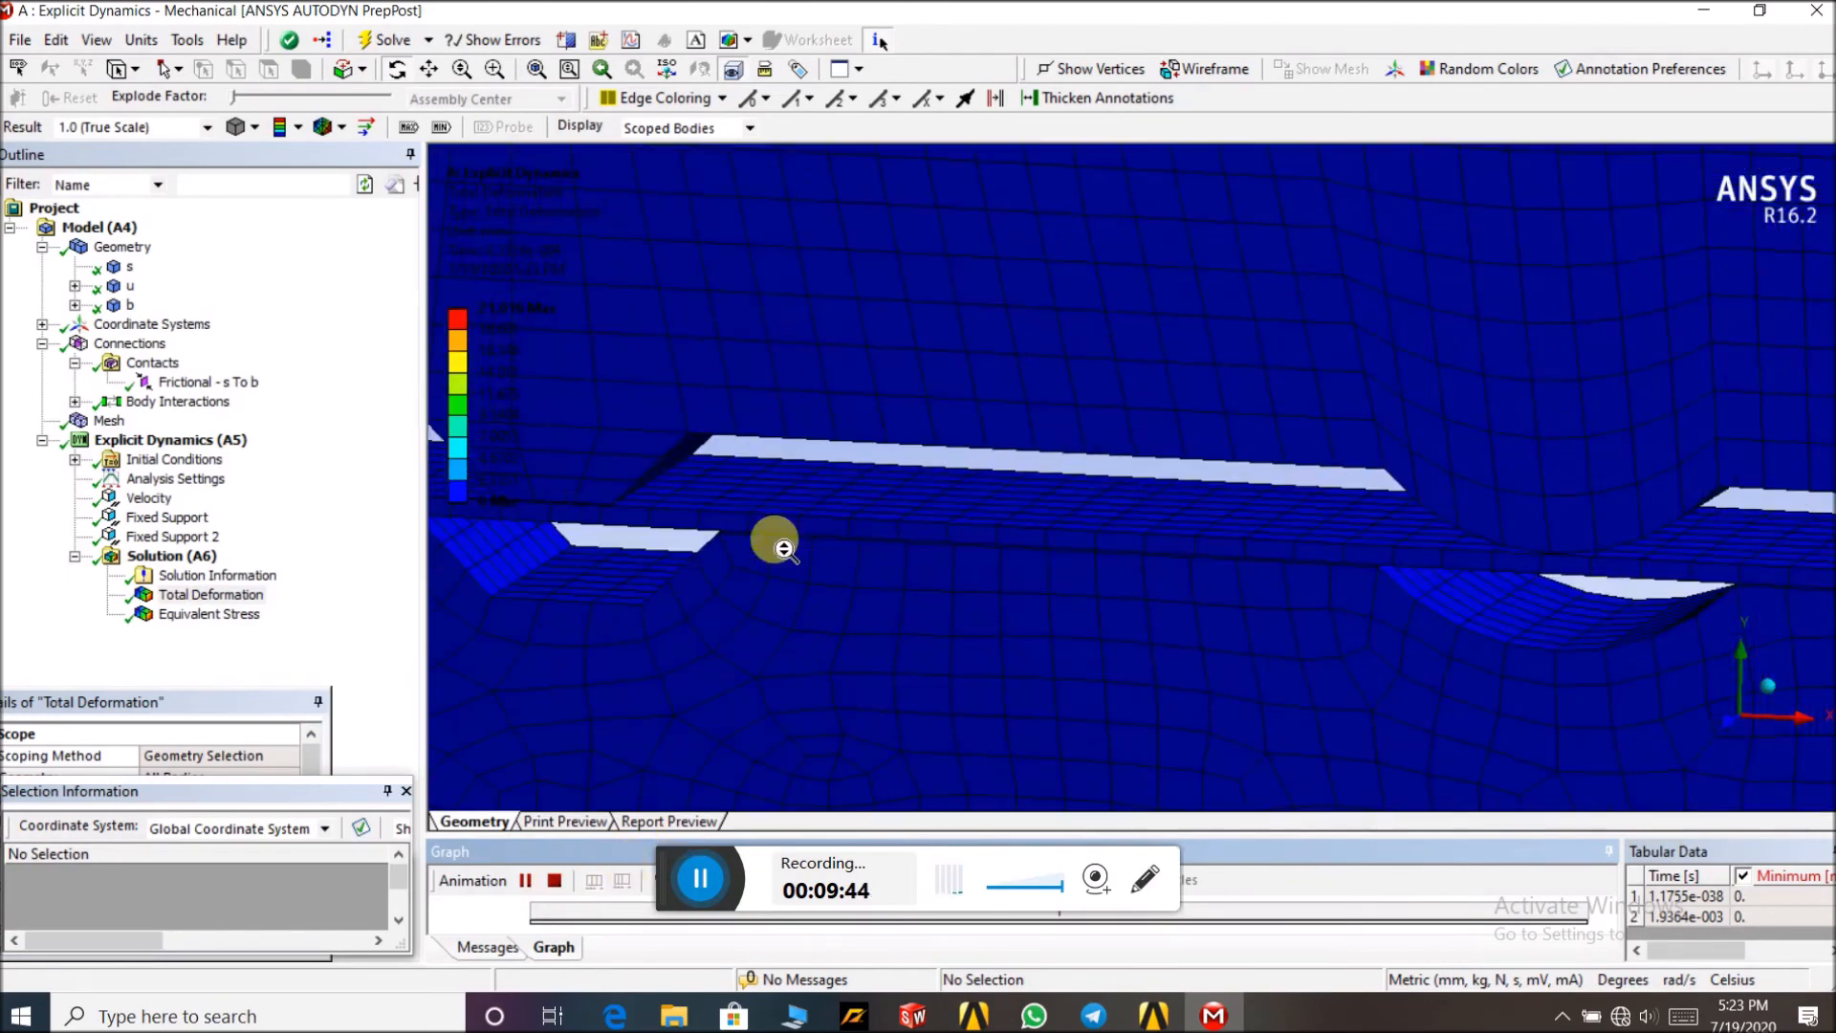
scroll(782, 543, down, 5)
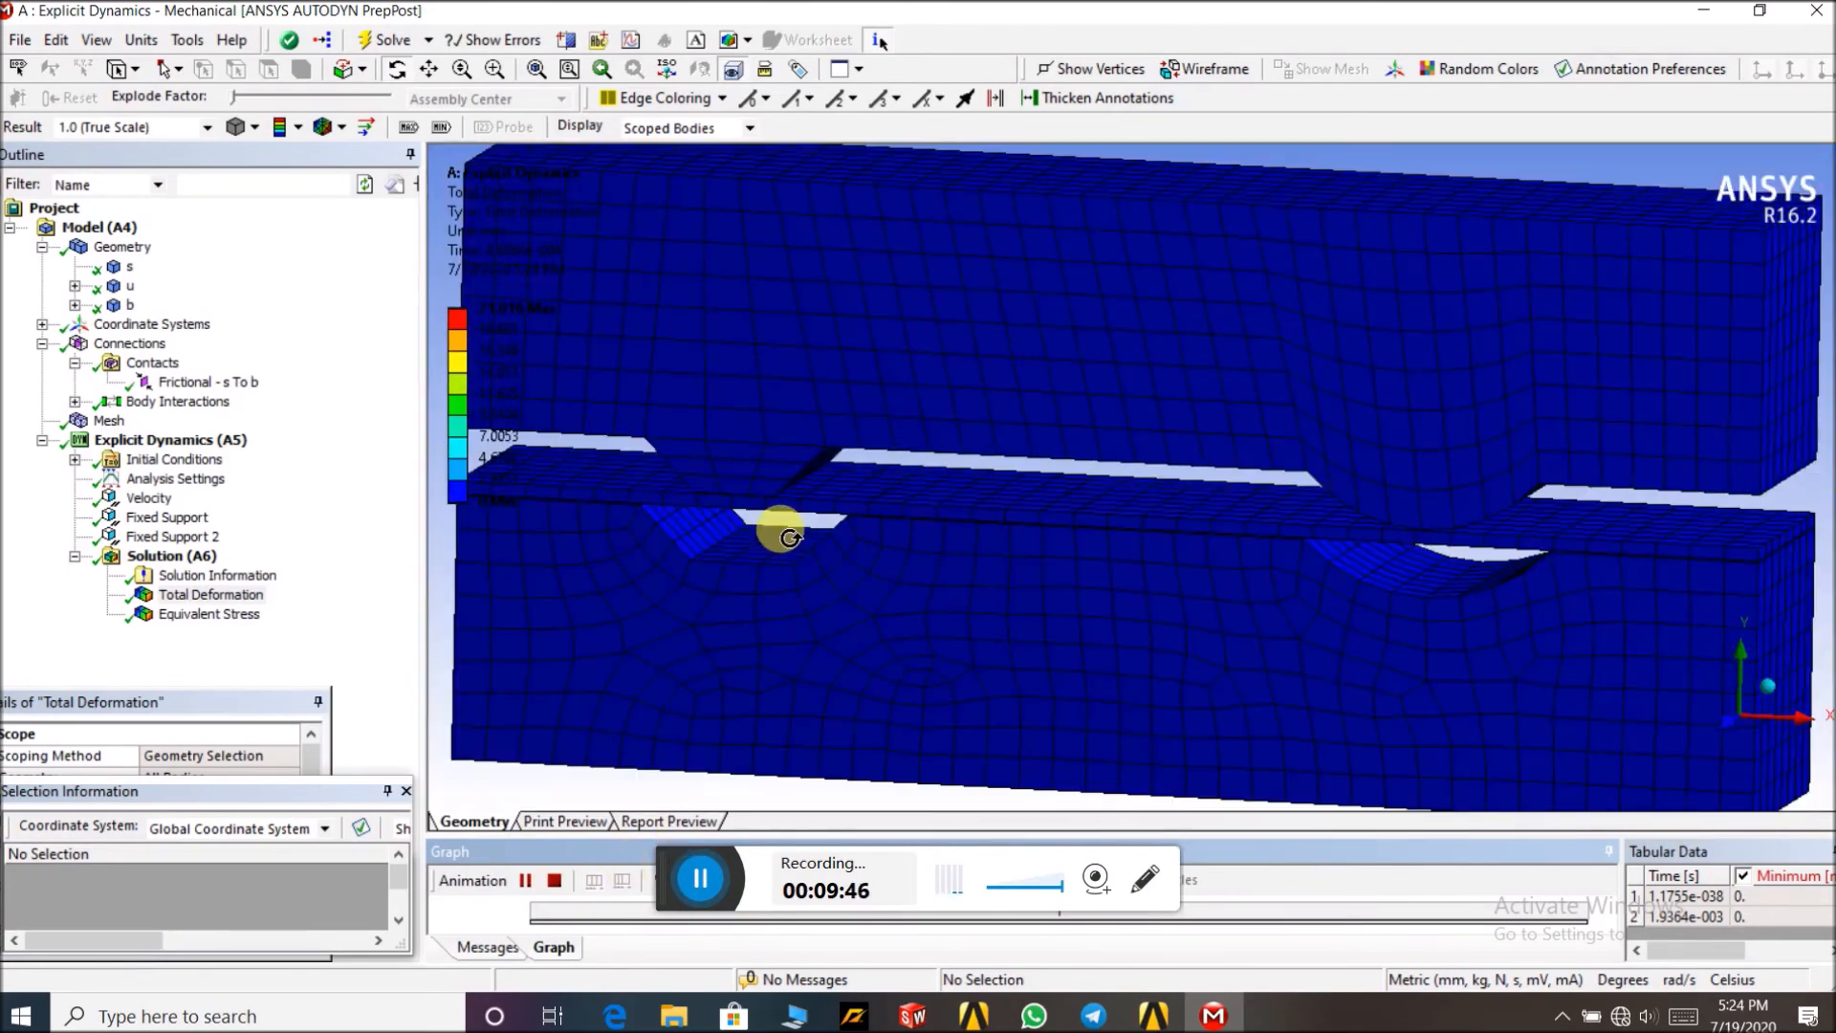
click(527, 880)
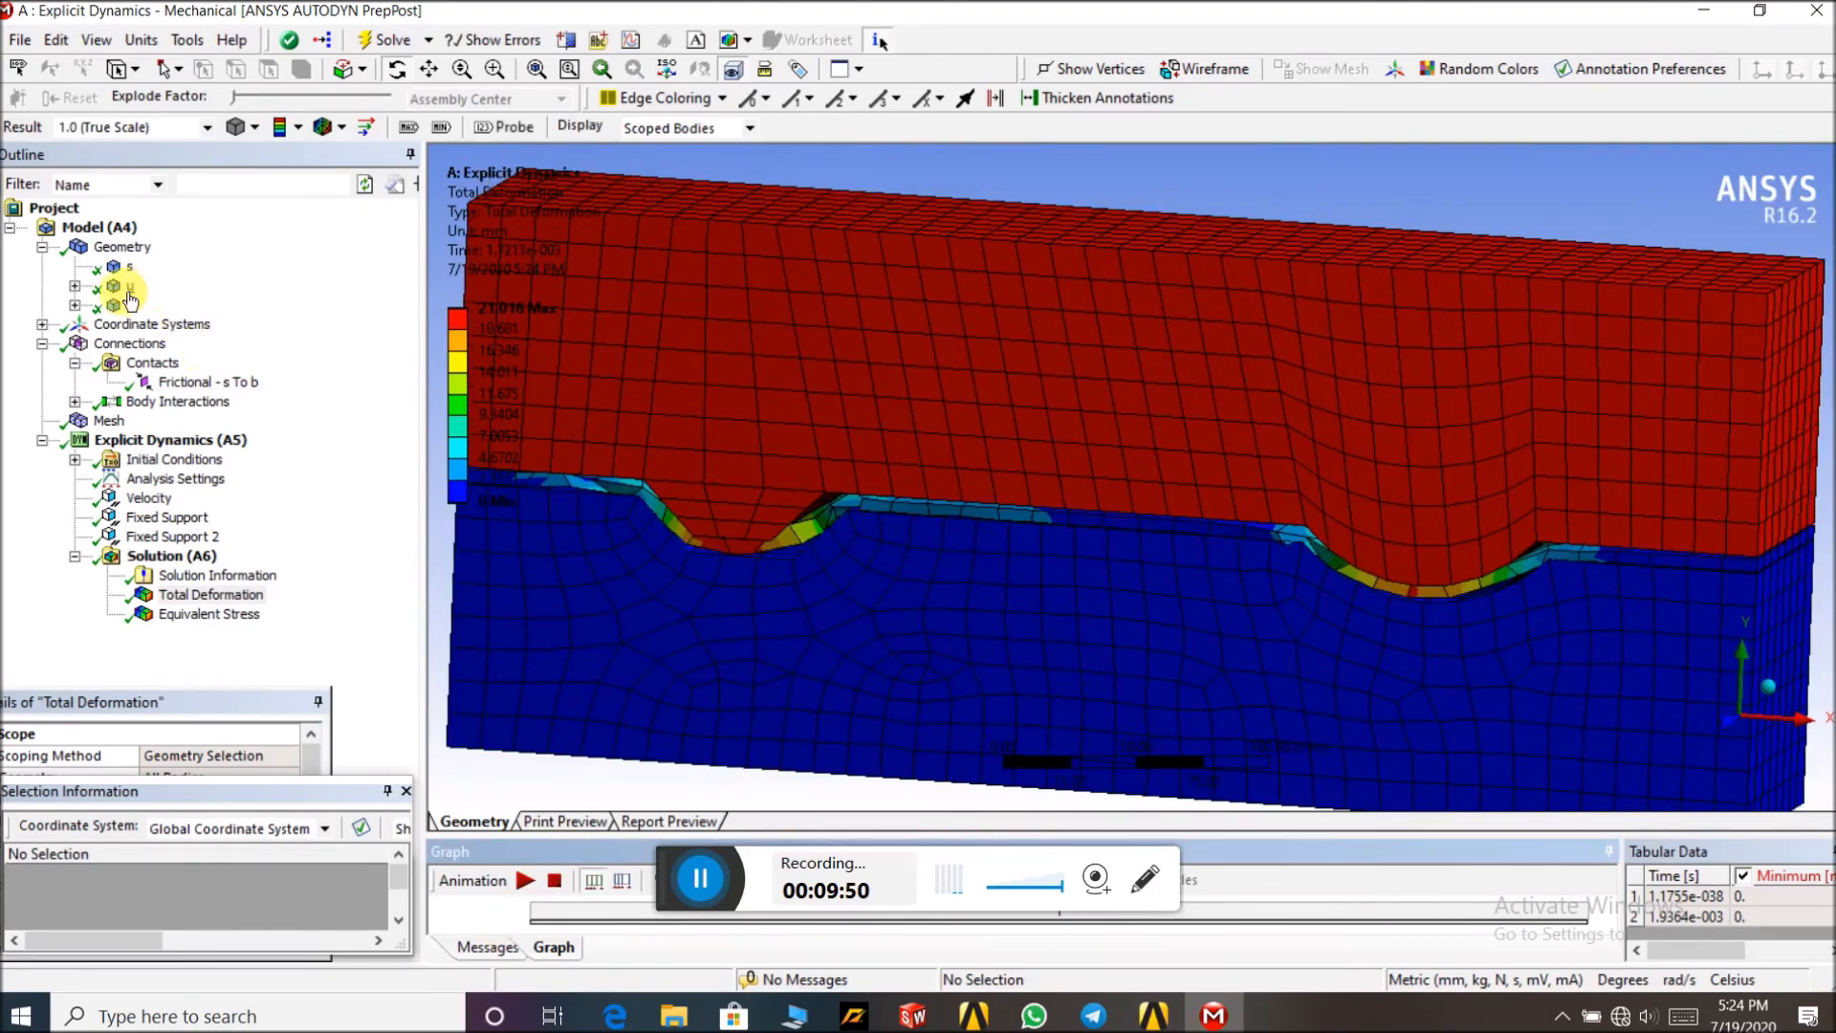
Hide the upper die body u and play the Total Deformation animation with only the sheet and lower die shown
click(129, 286)
right_click(129, 287)
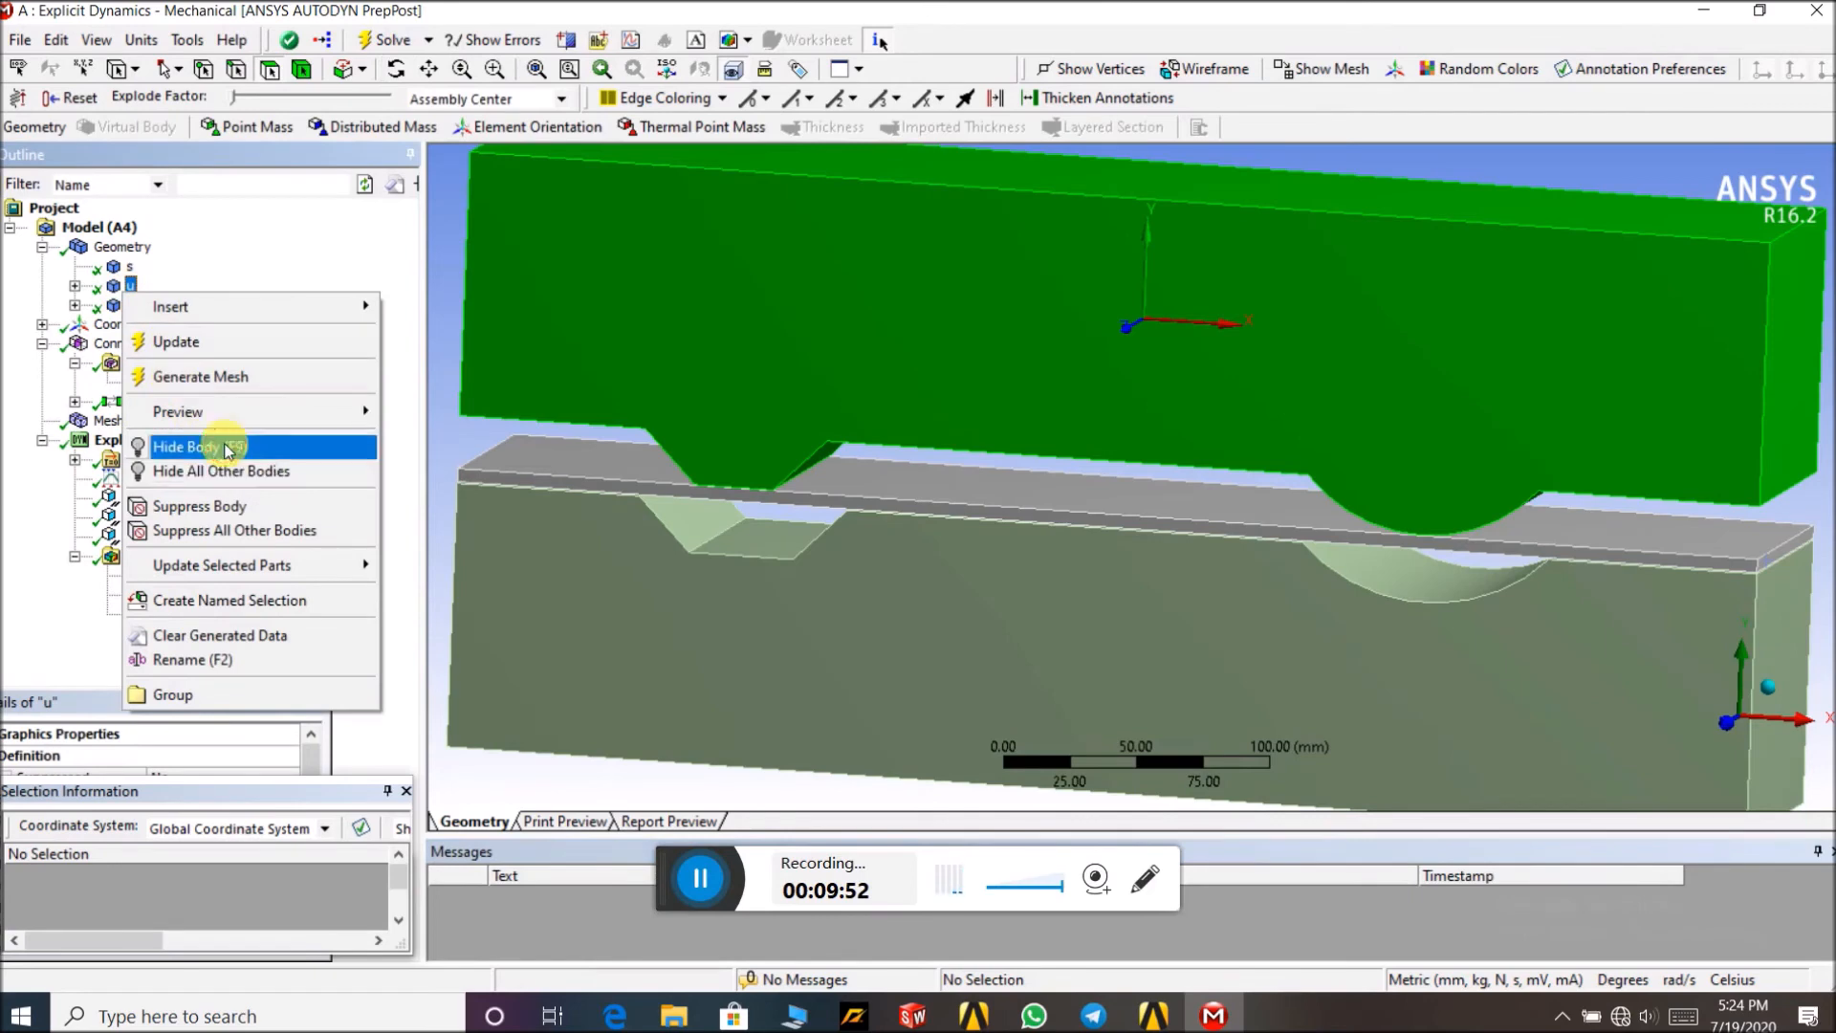
click(226, 449)
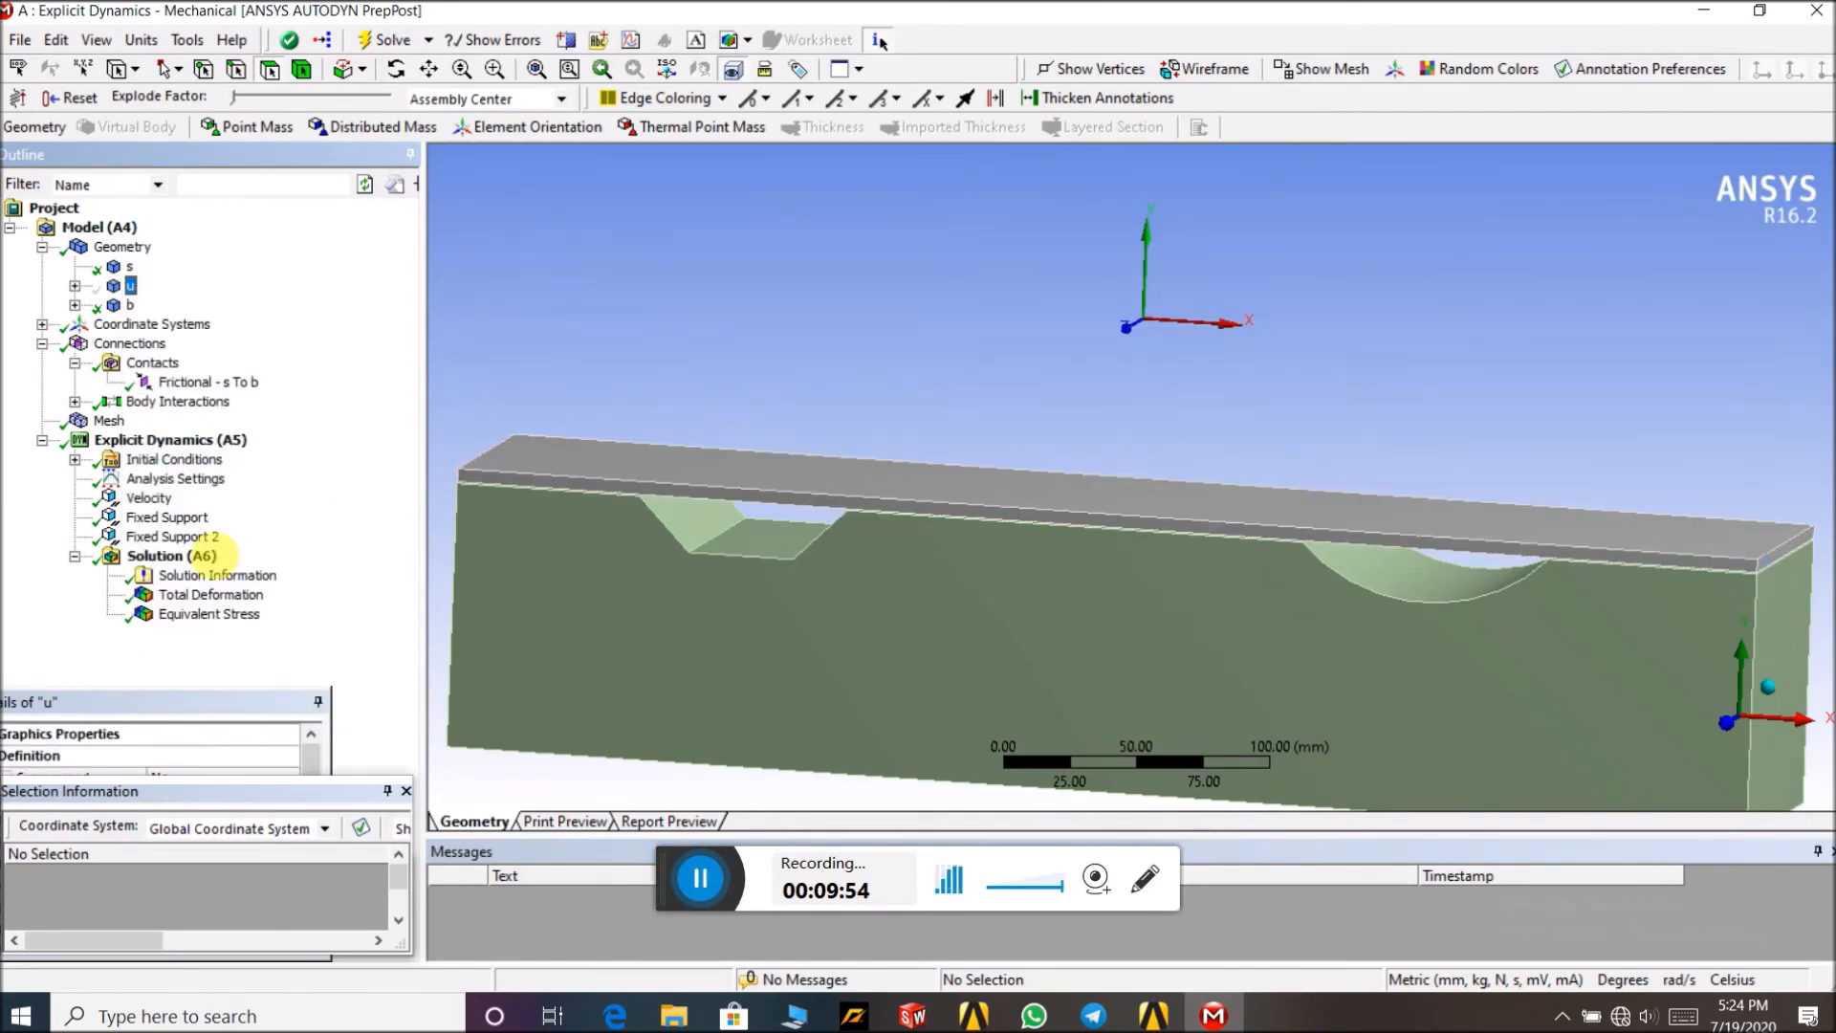
click(214, 595)
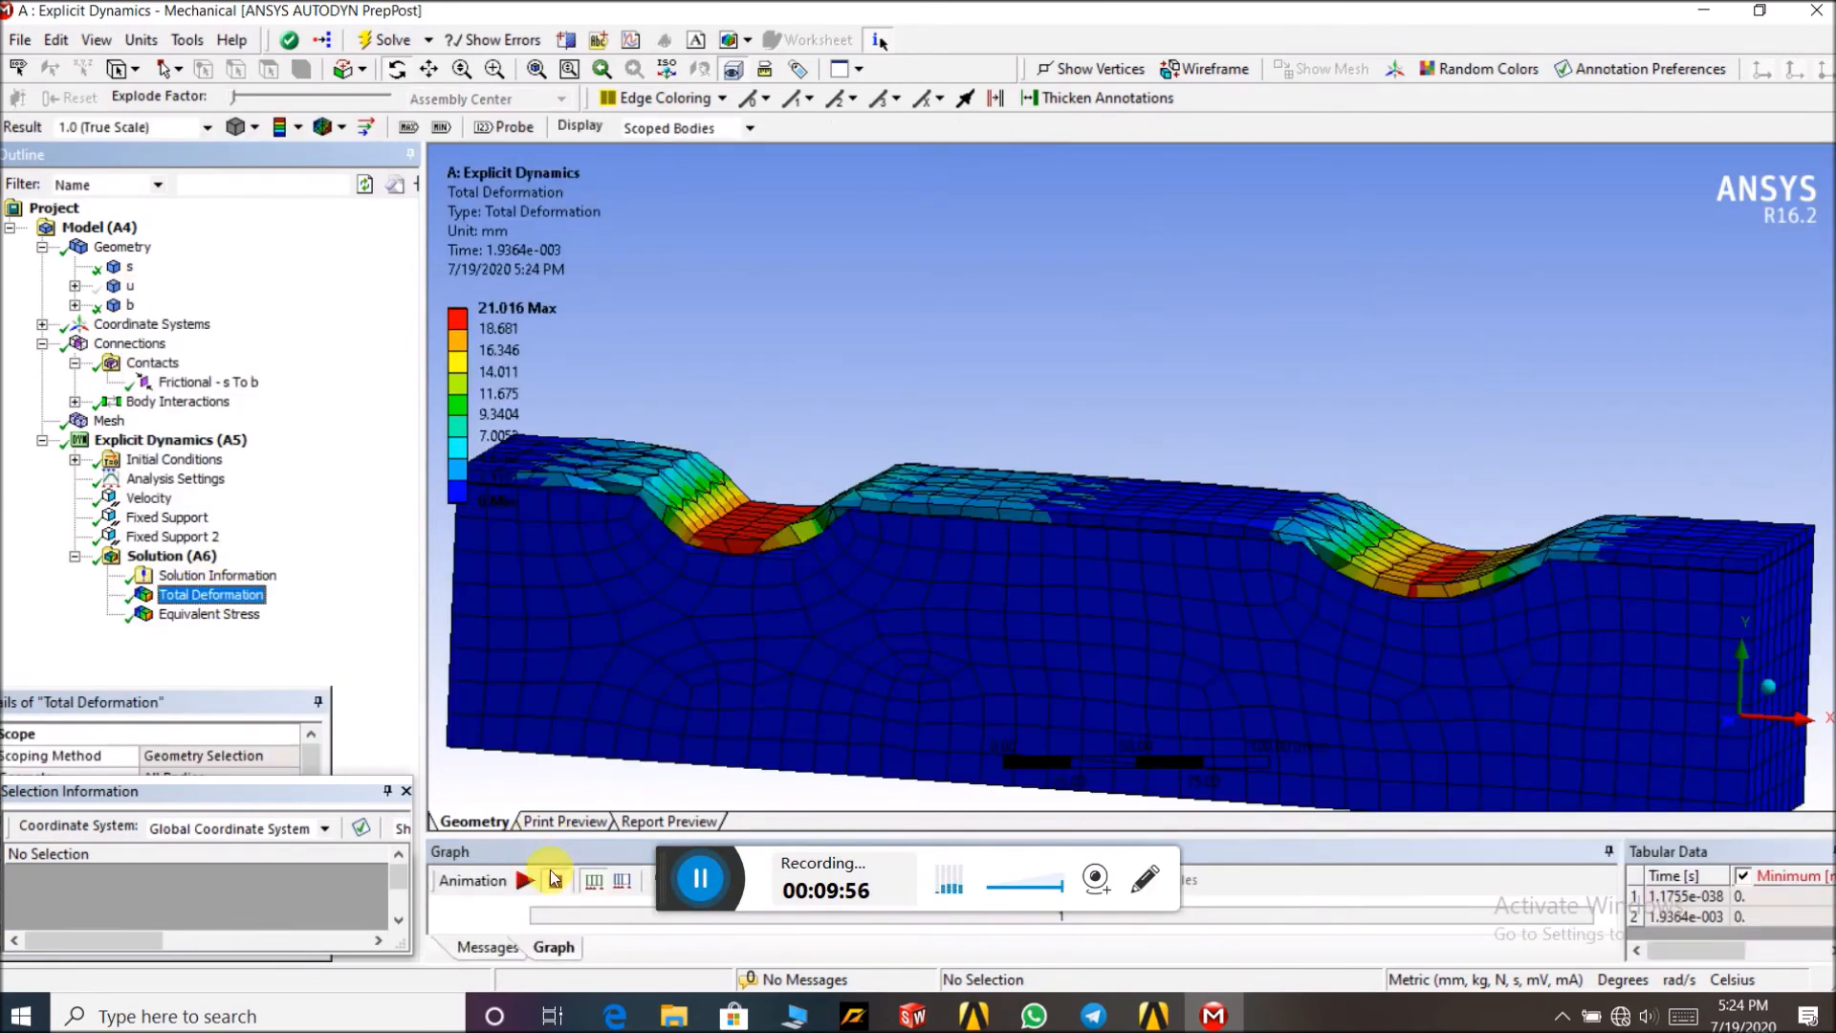
click(524, 881)
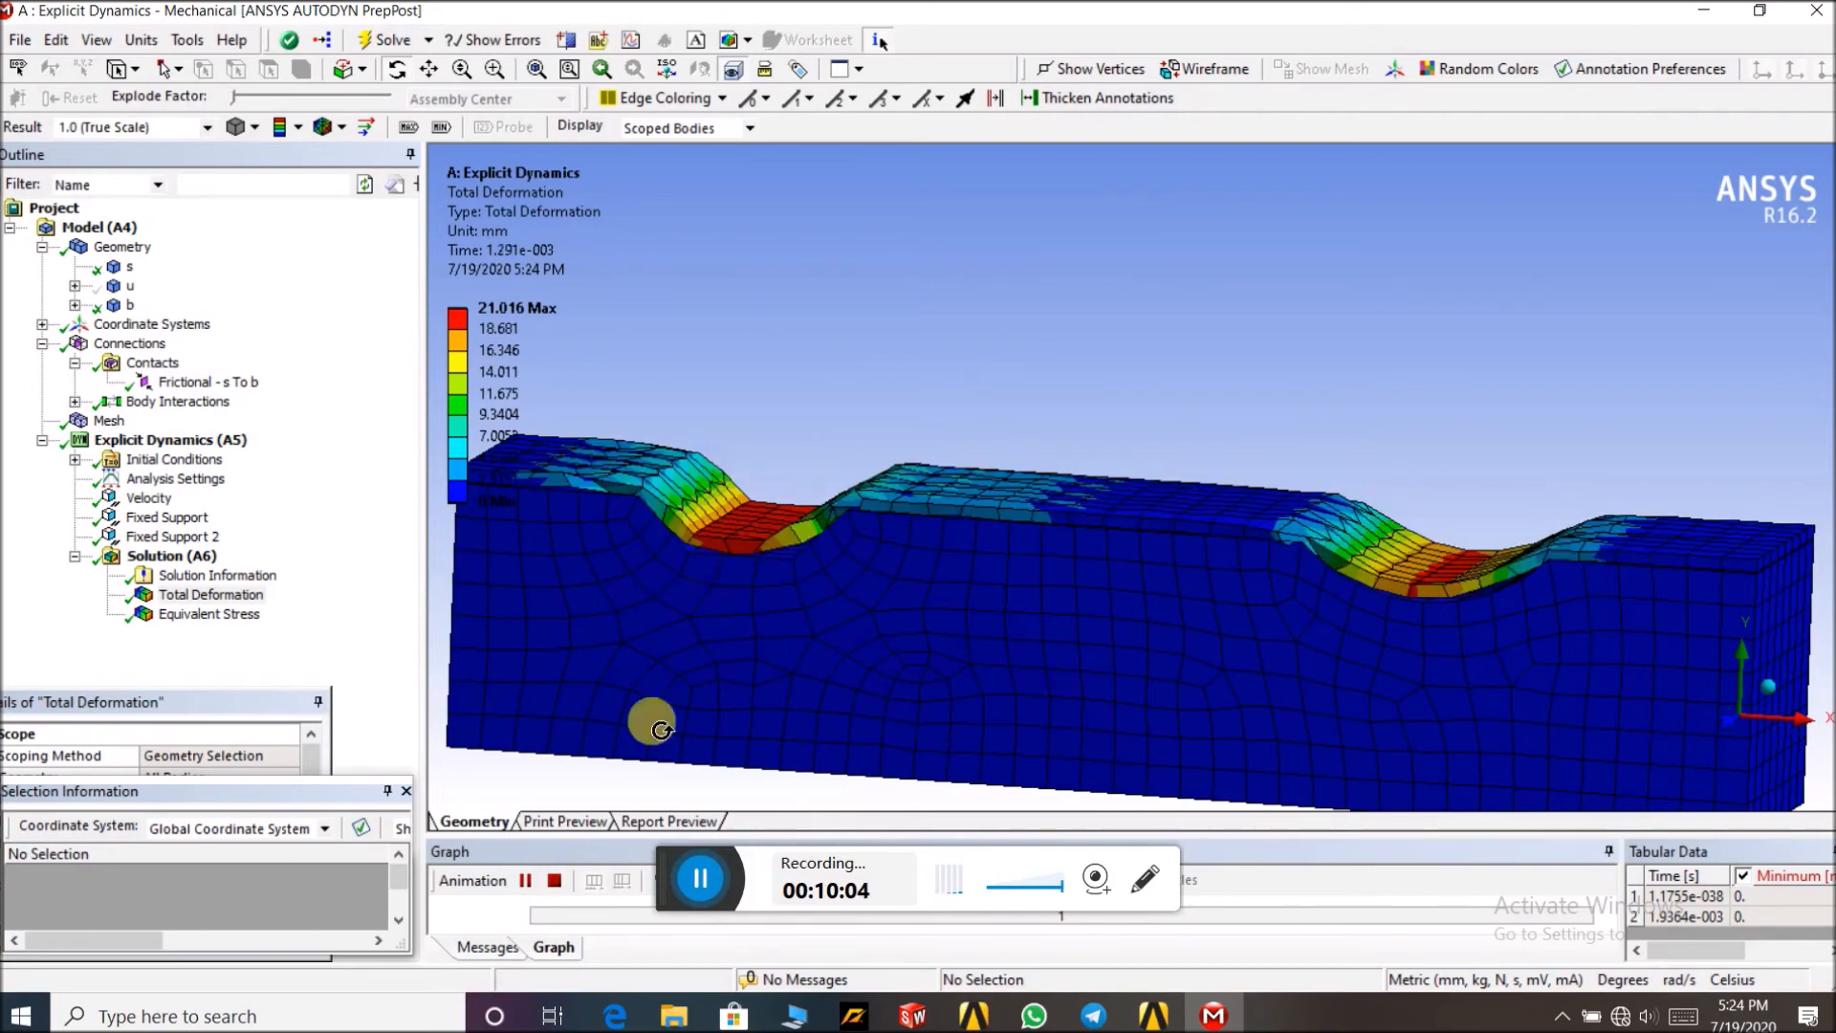
click(803, 392)
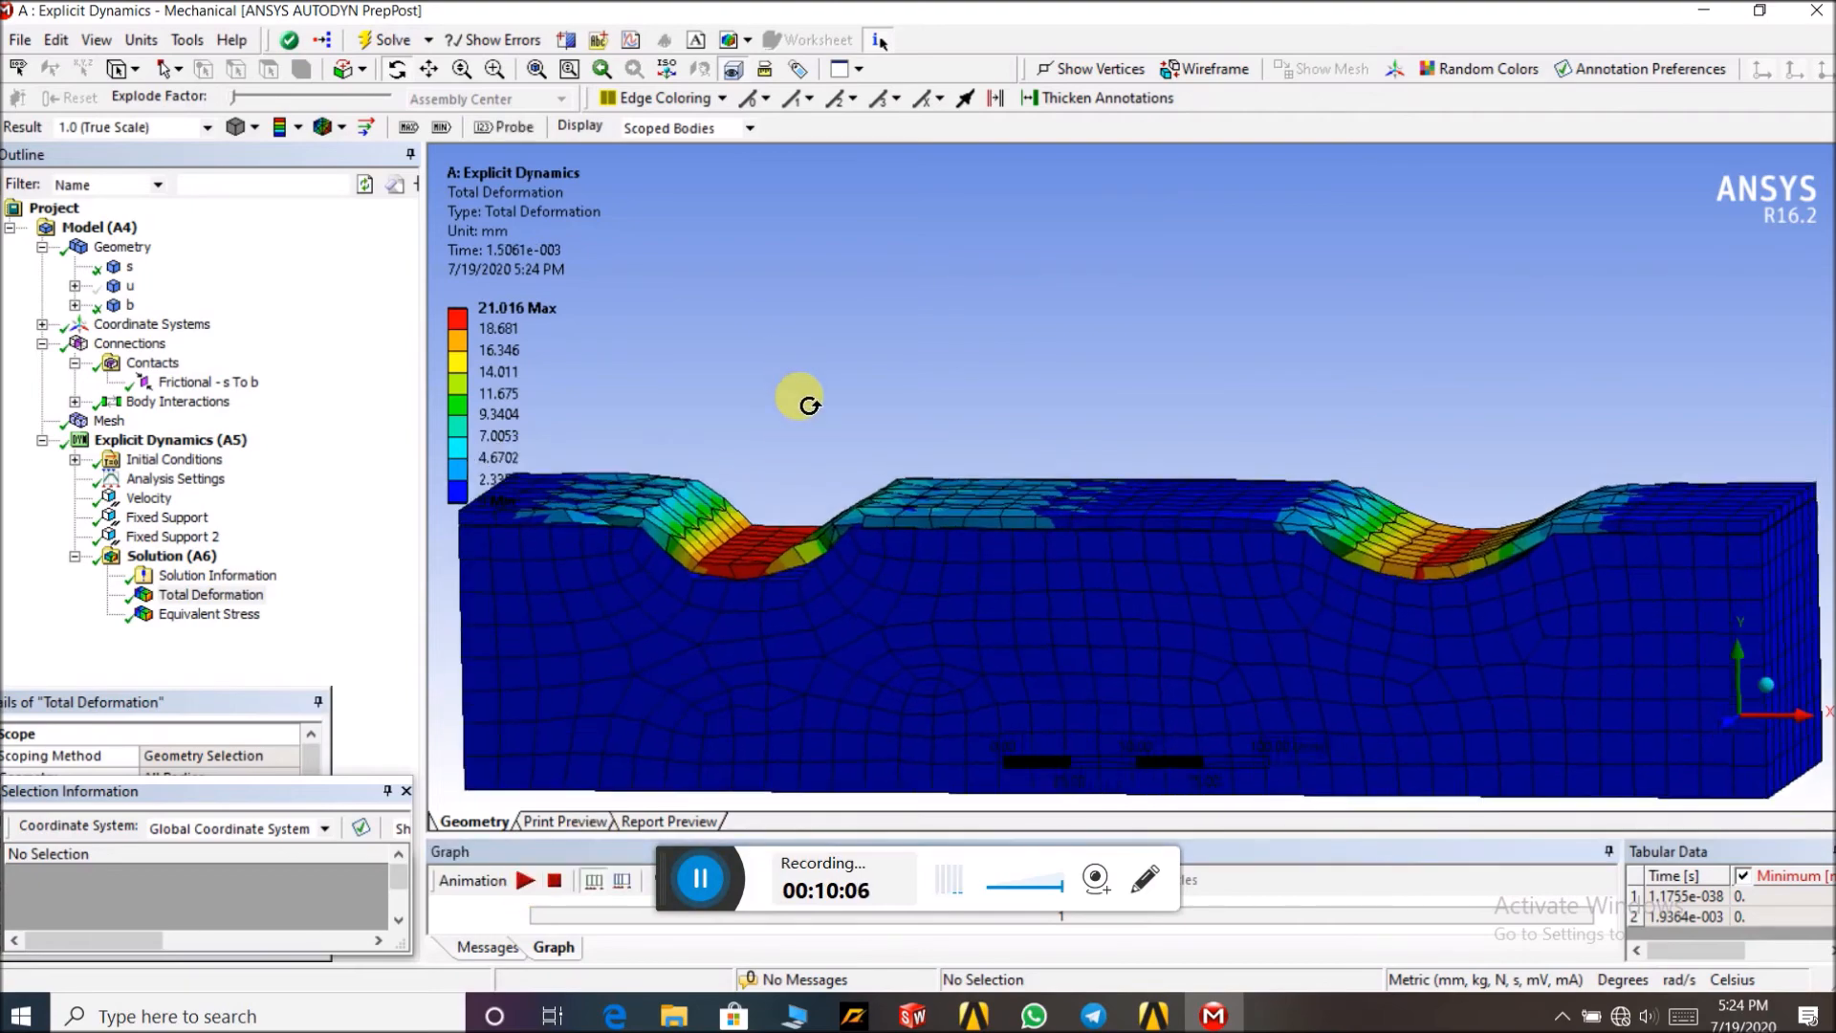
Examine the Total Deformation contour of the formed sheet on the lower die, including both bends and the flat middle section
drag(985, 365, 944, 451)
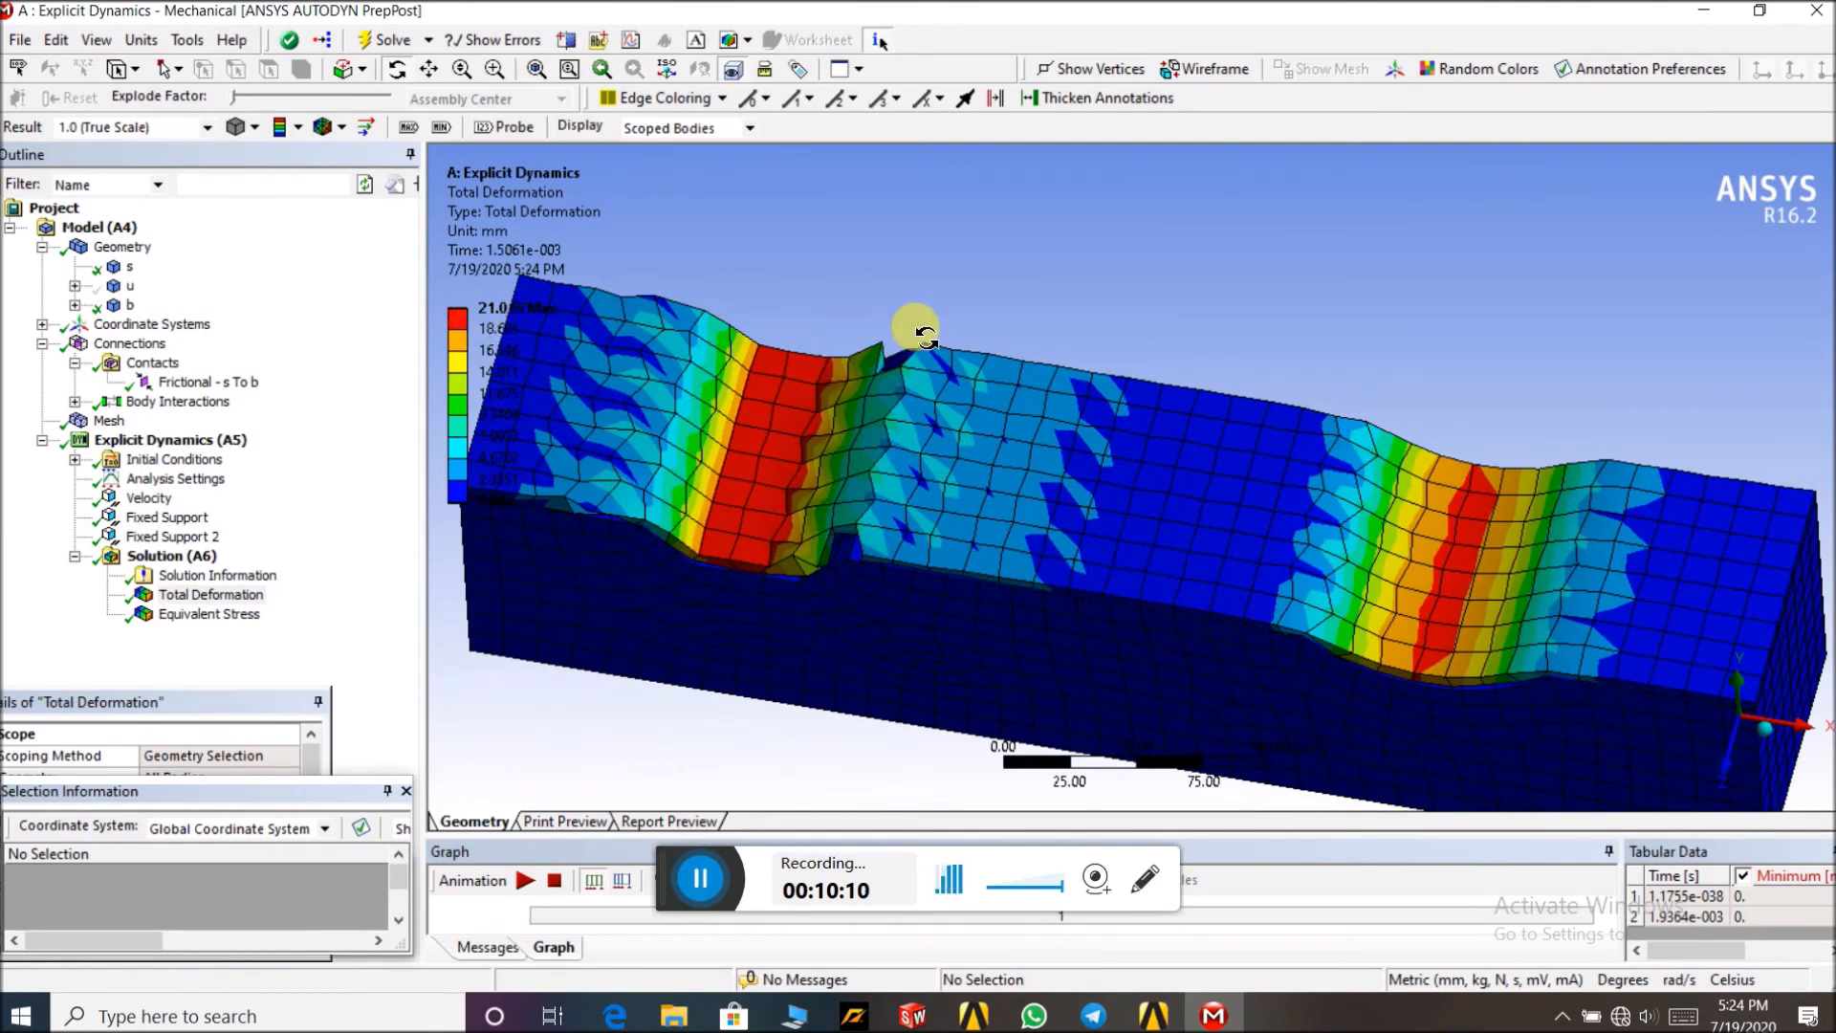
scroll(913, 329, down, 1)
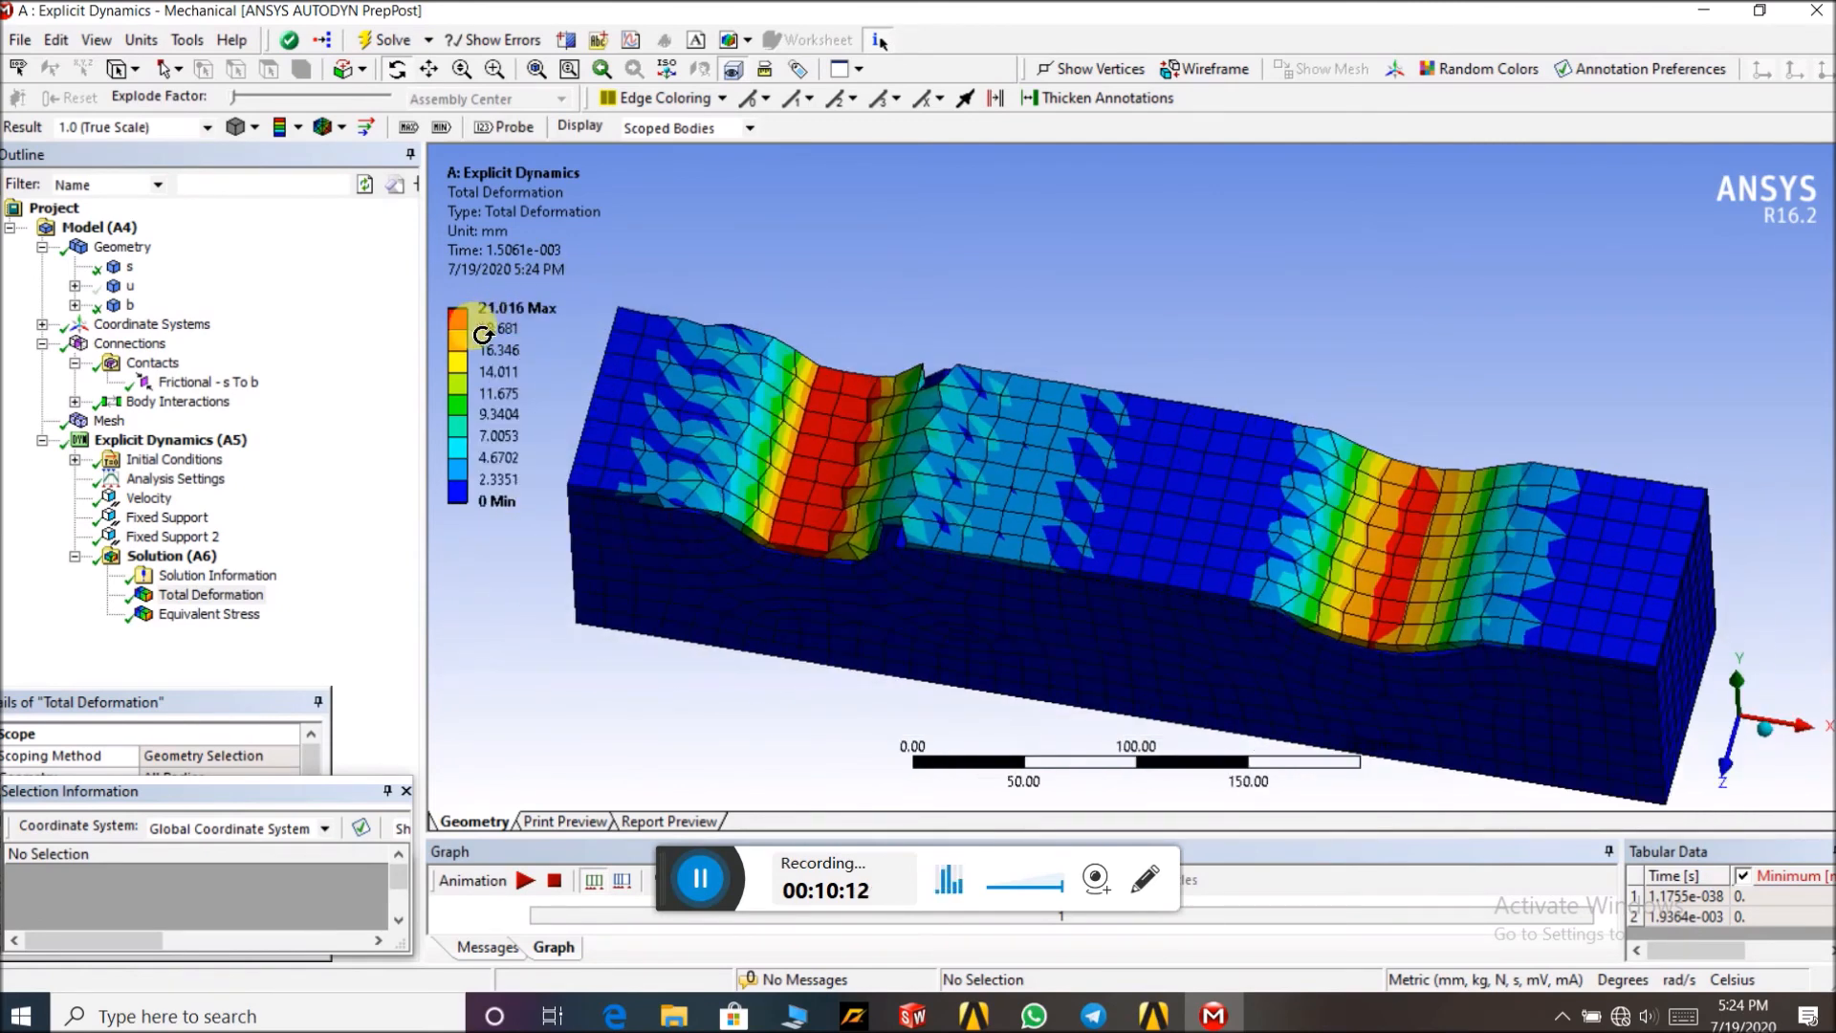
drag(926, 286, 955, 253)
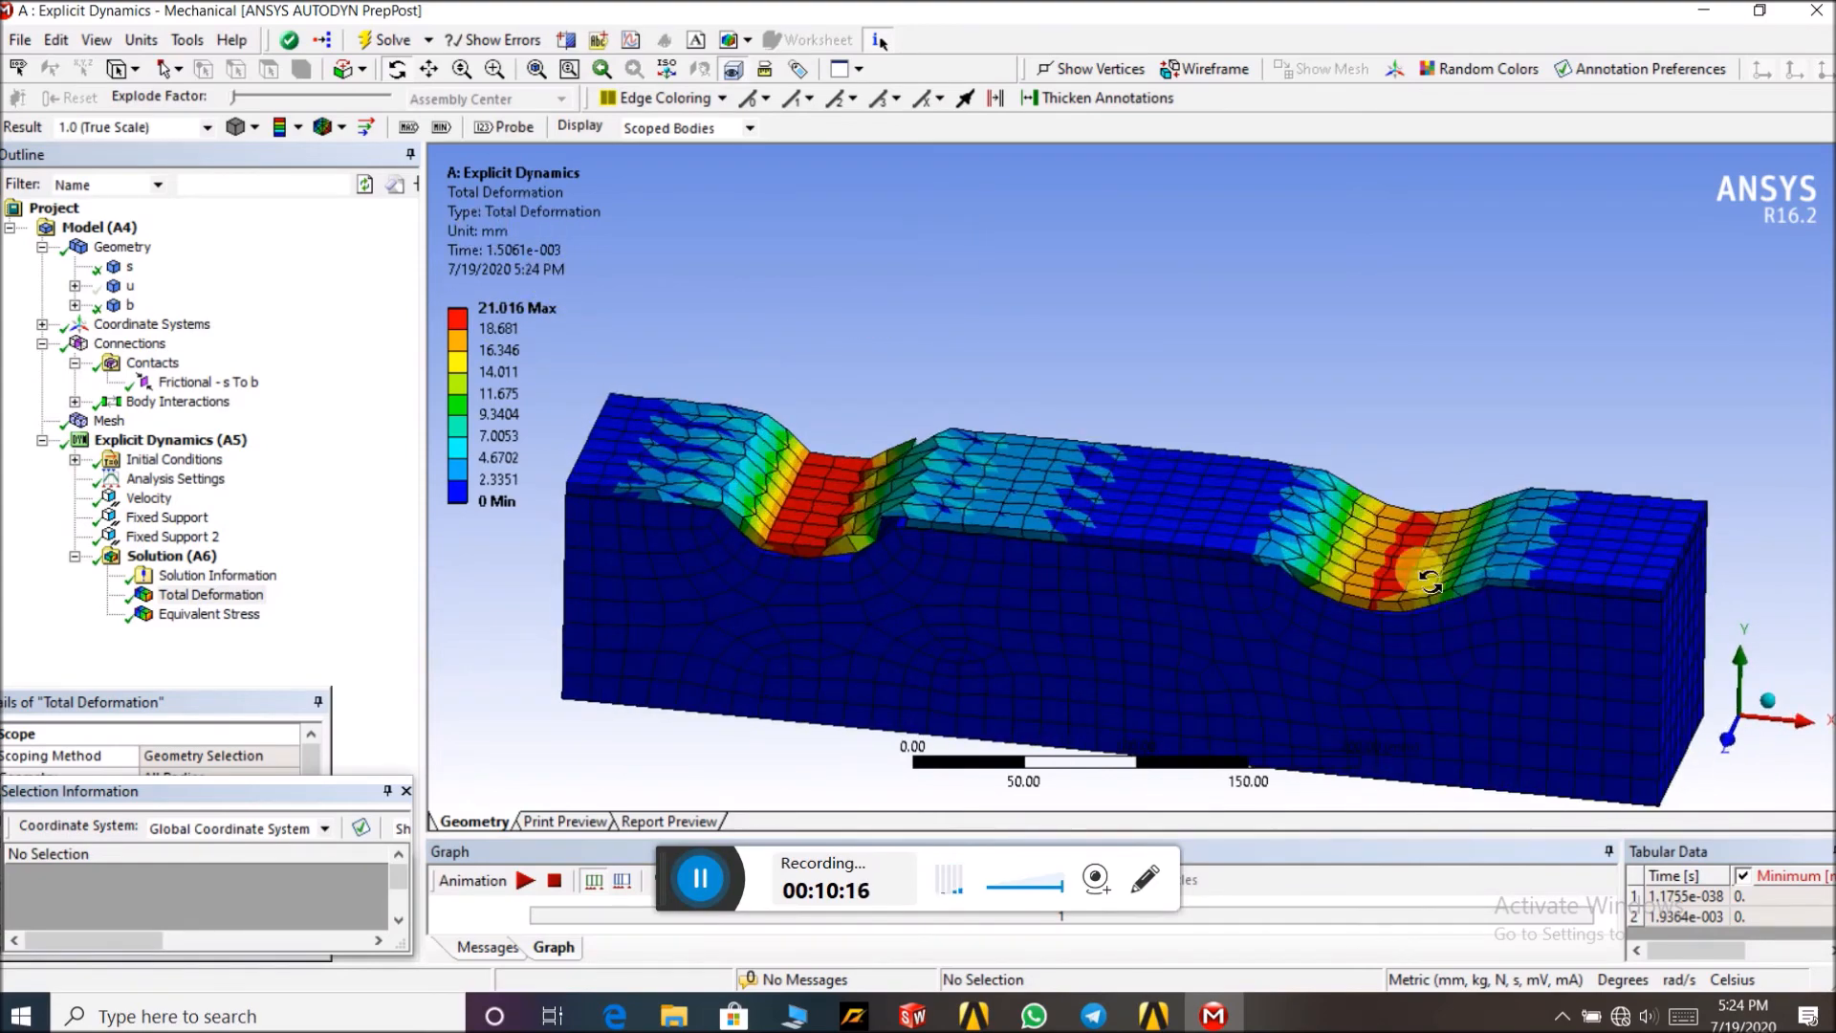
scroll(1410, 578, up, 5)
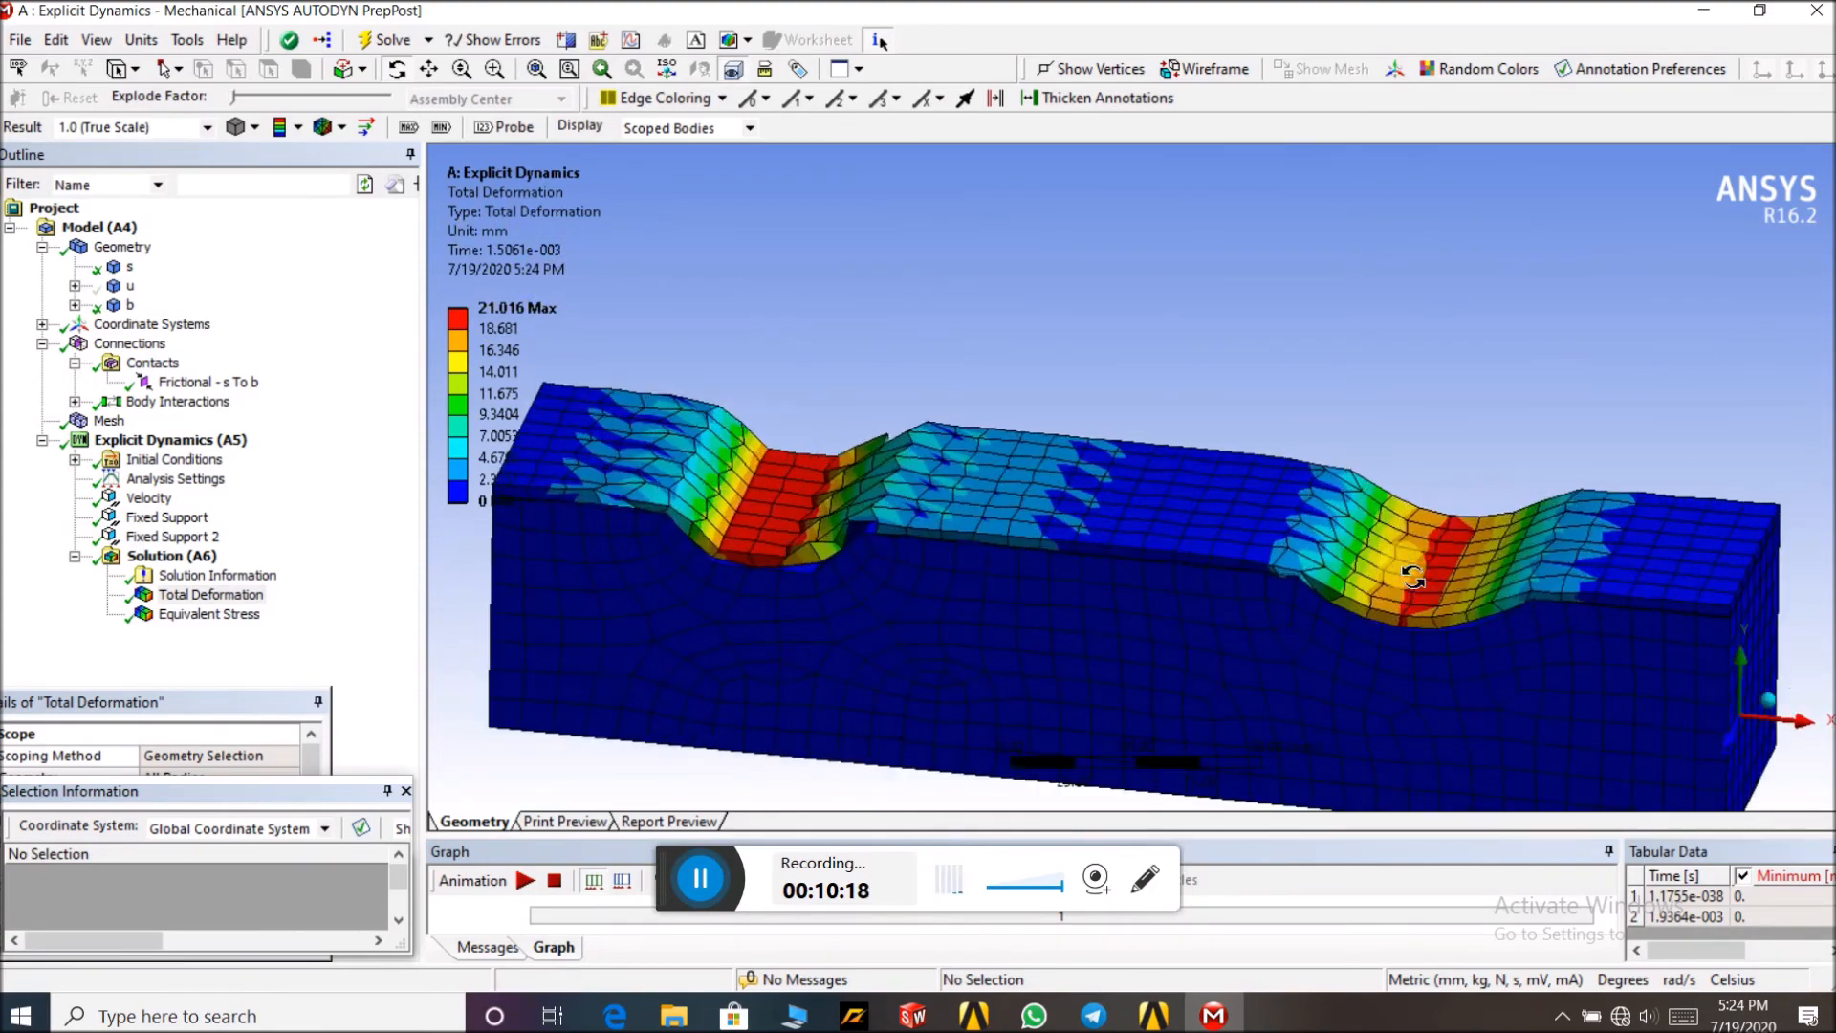
scroll(1401, 569, up, 1)
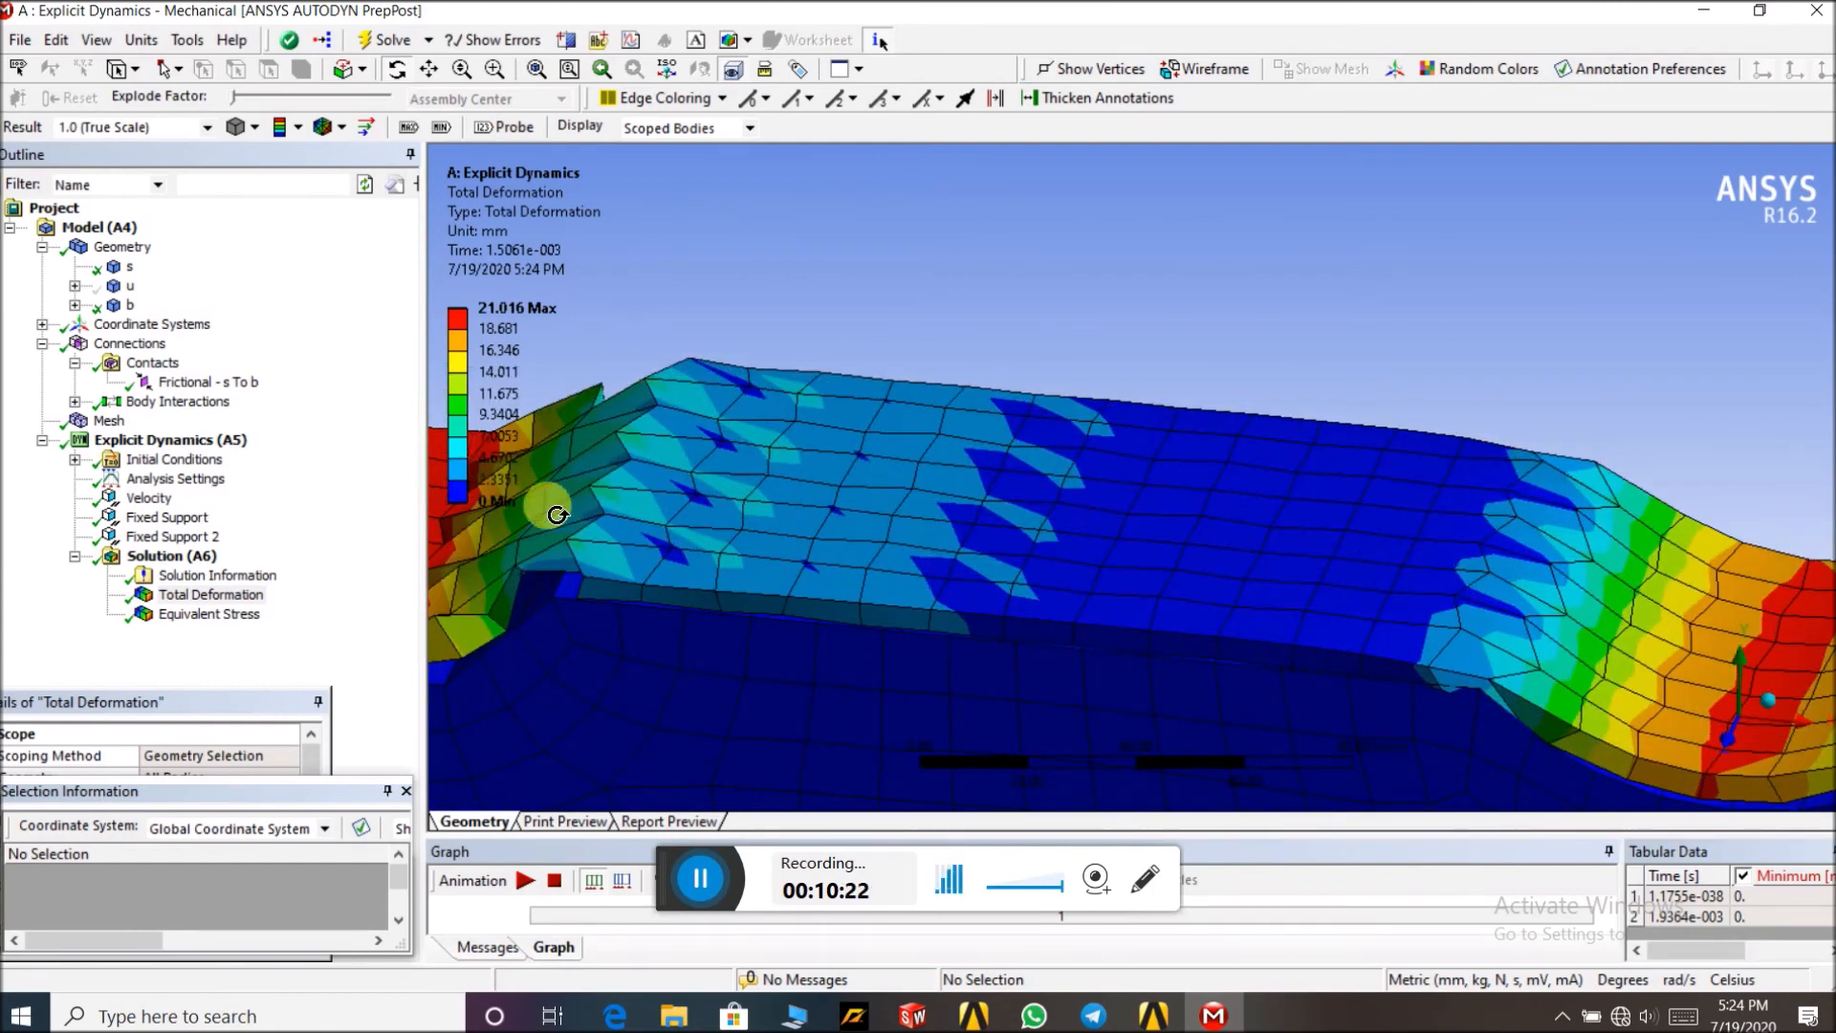
key(F7)
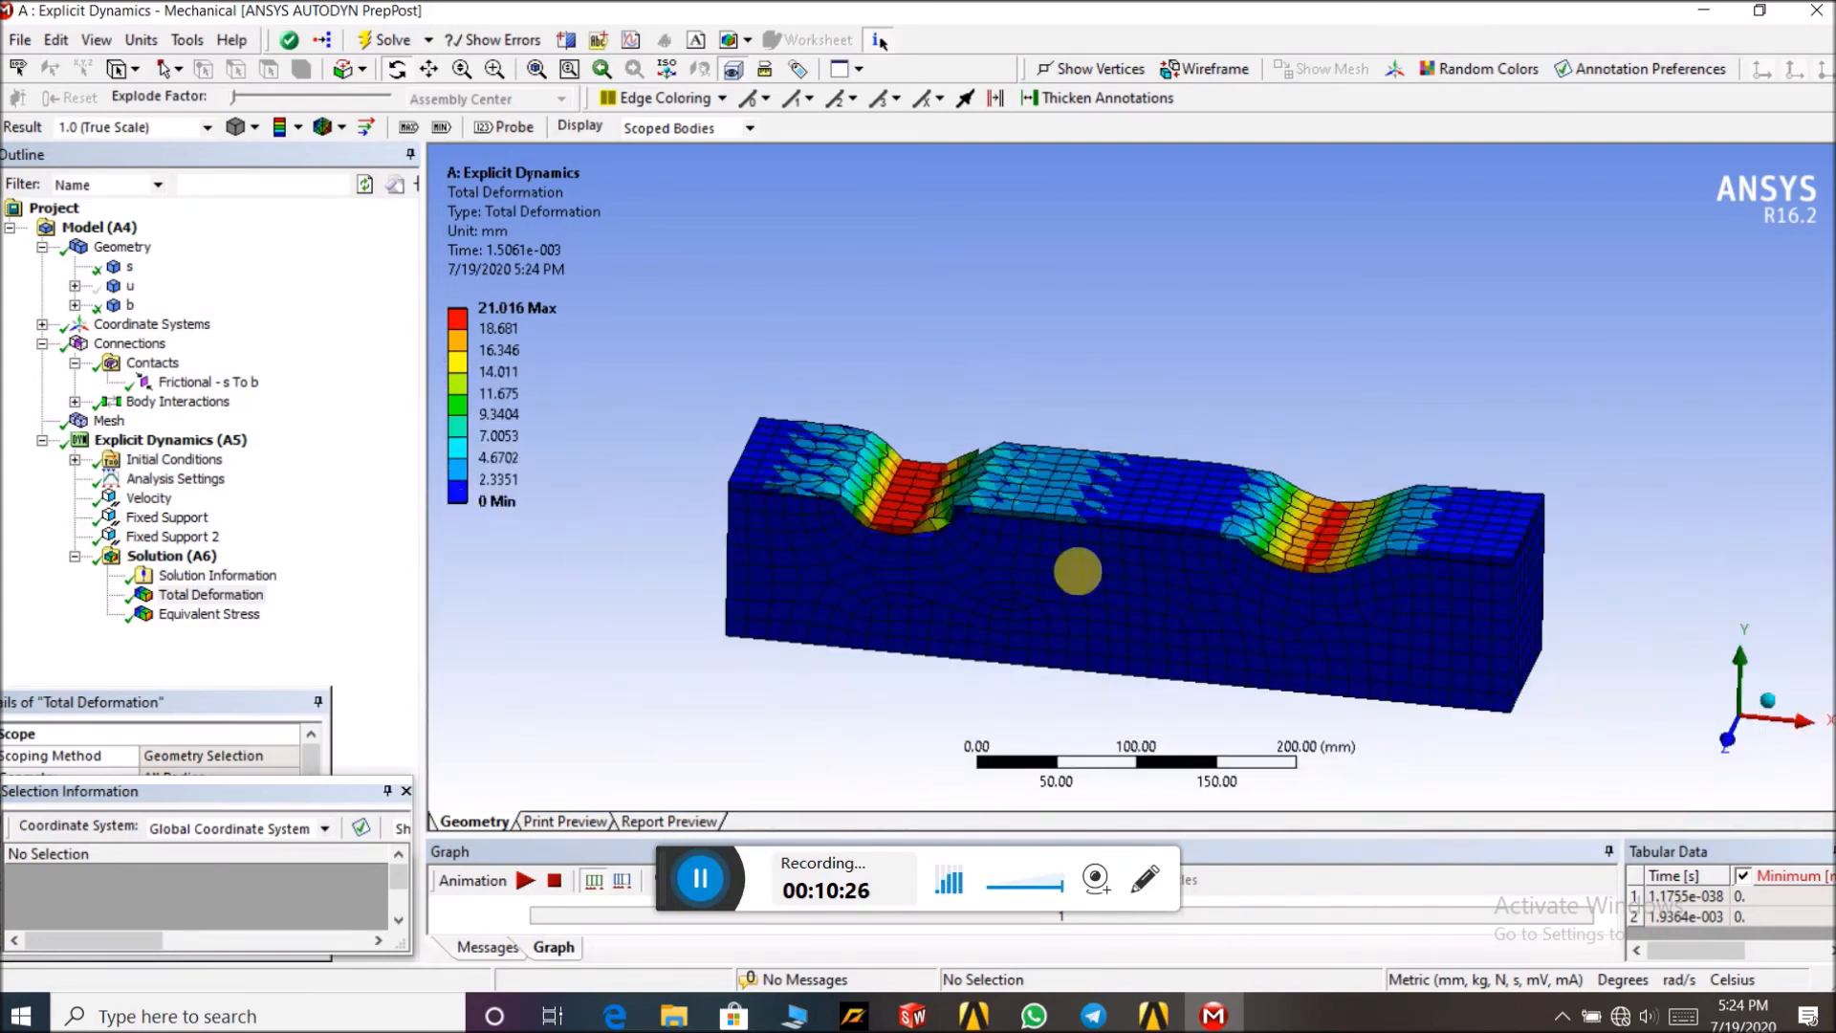
scroll(1160, 503, up, 1)
scroll(1160, 502, up, 2)
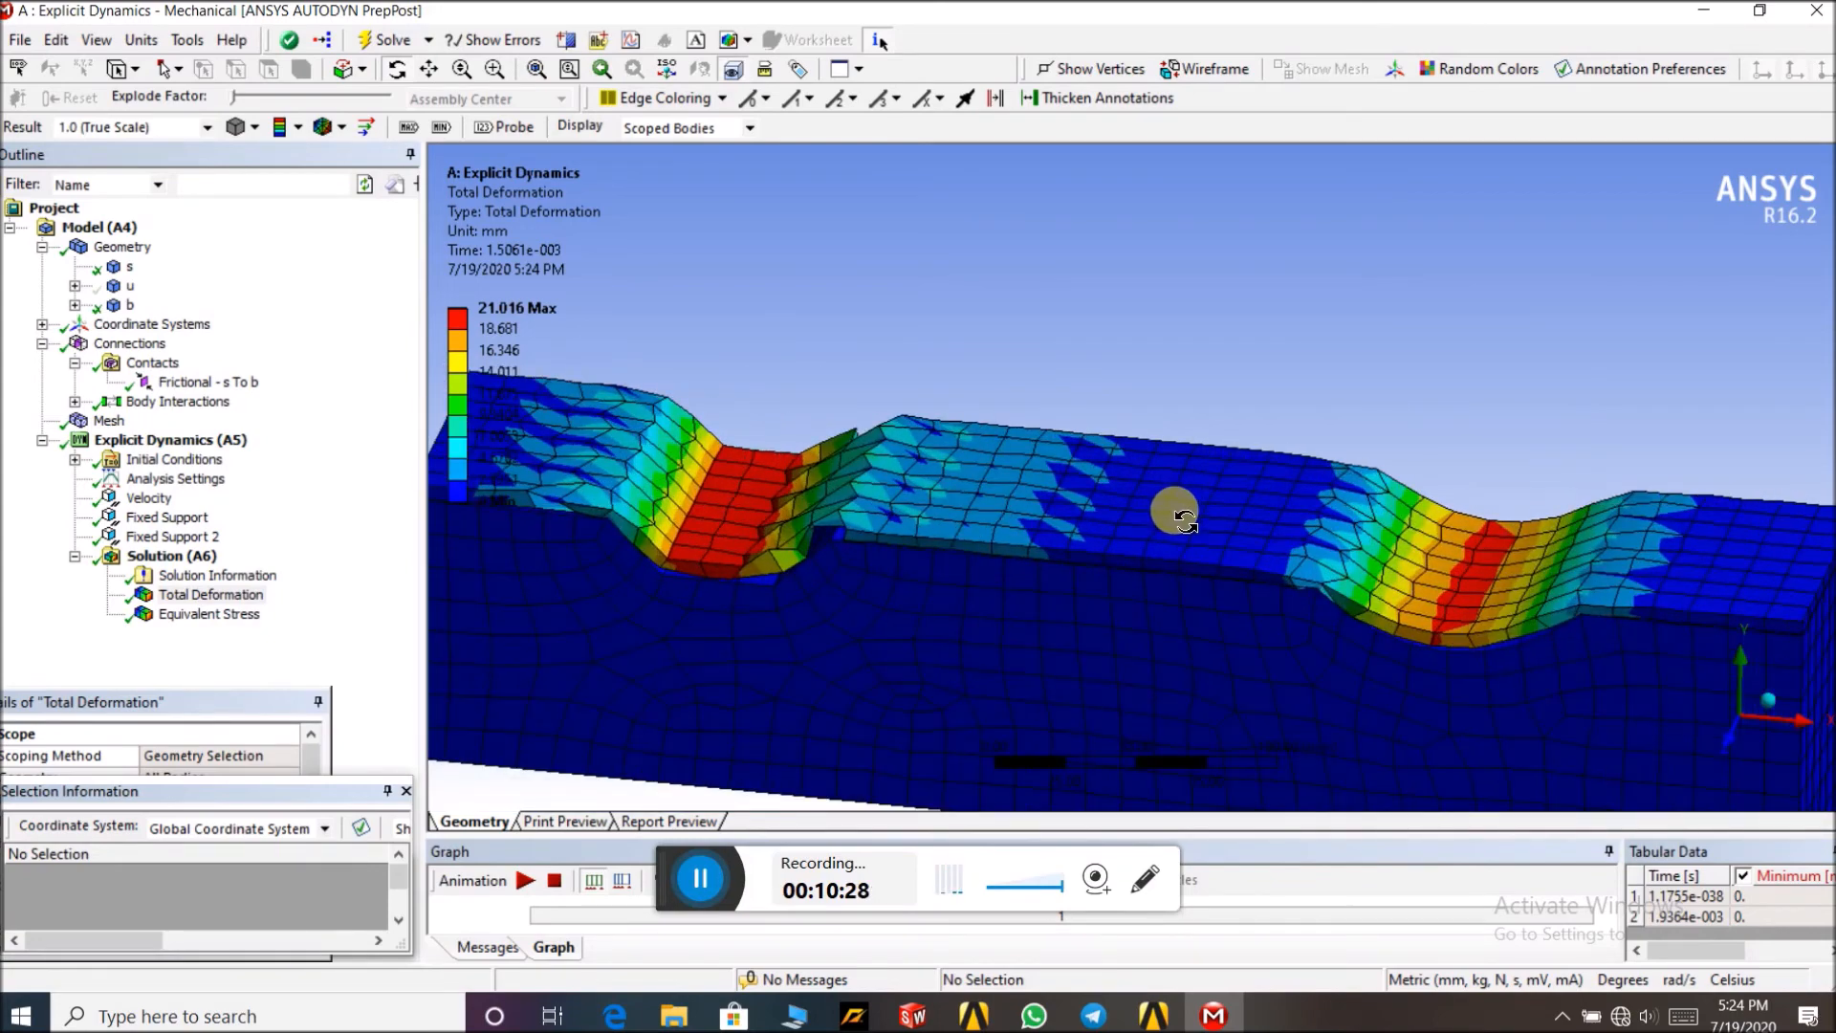
scroll(1168, 496, down, 3)
mouse_move(1234, 336)
mouse_down()
mouse_move(1253, 279)
mouse_move(1254, 311)
mouse_up()
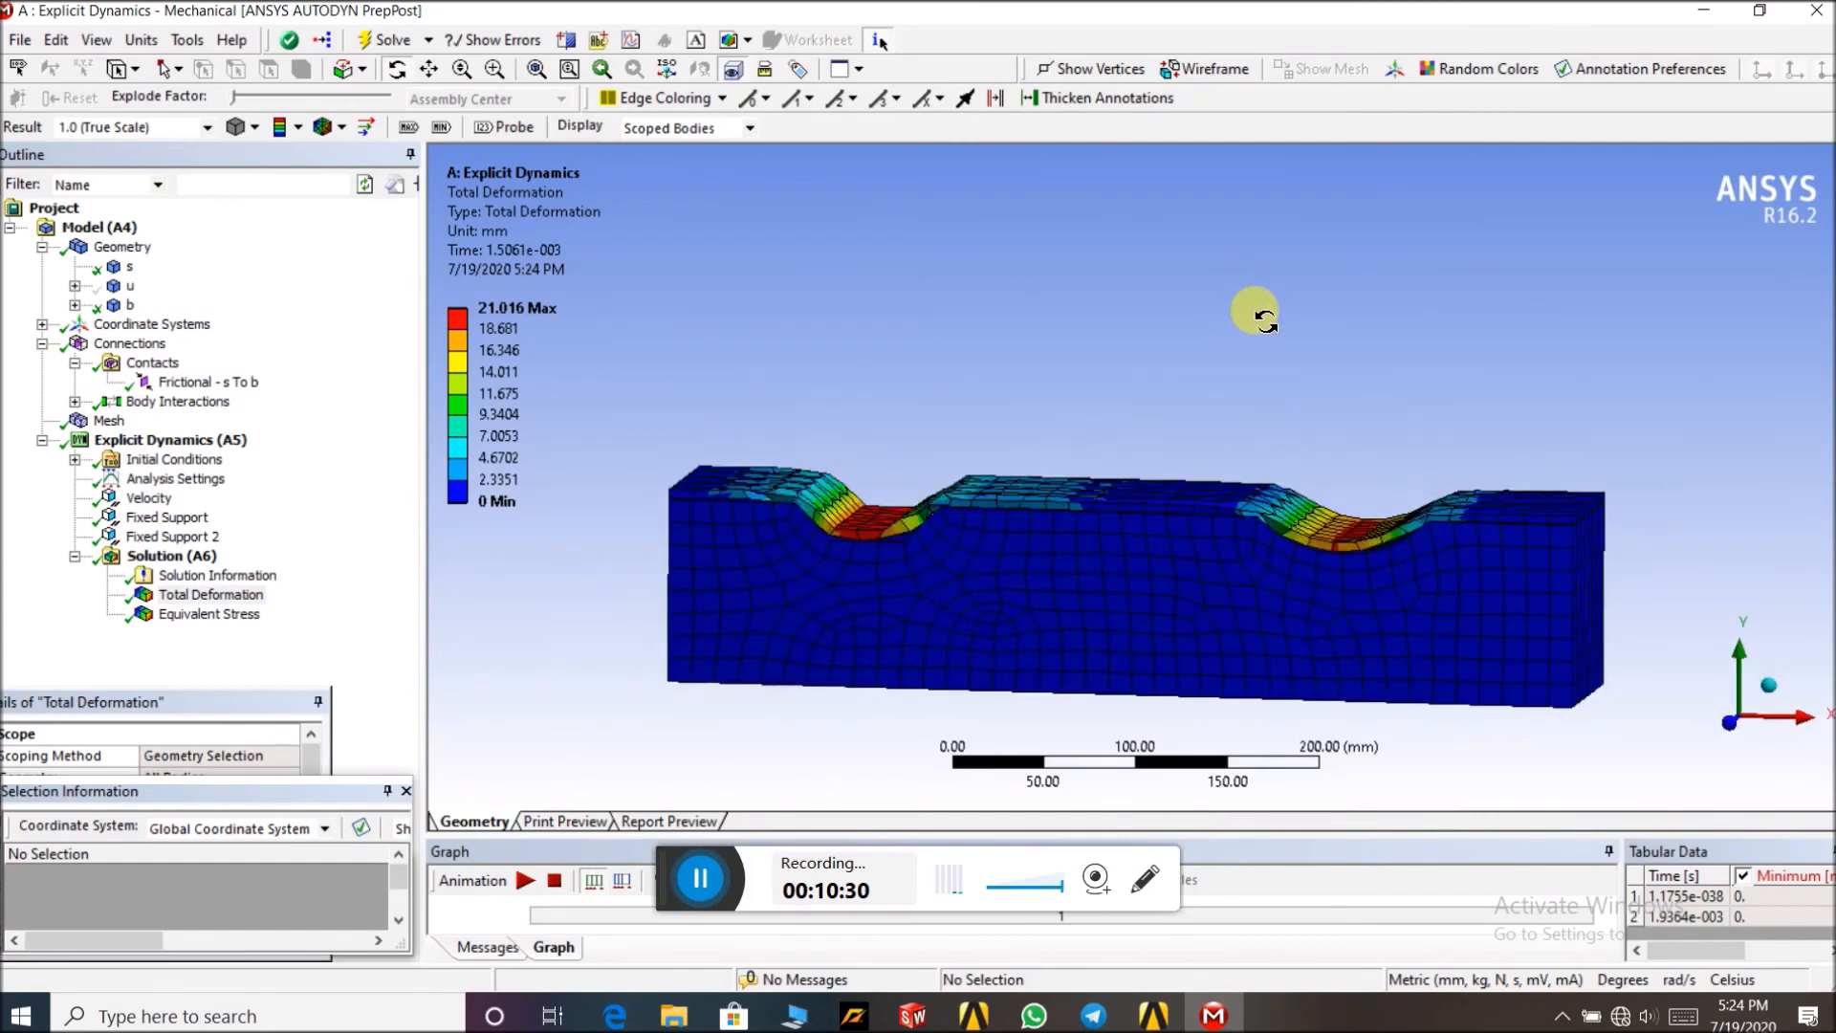
Hide the lower die body b and display the Total Deformation result on the sheet alone
right_click(108, 313)
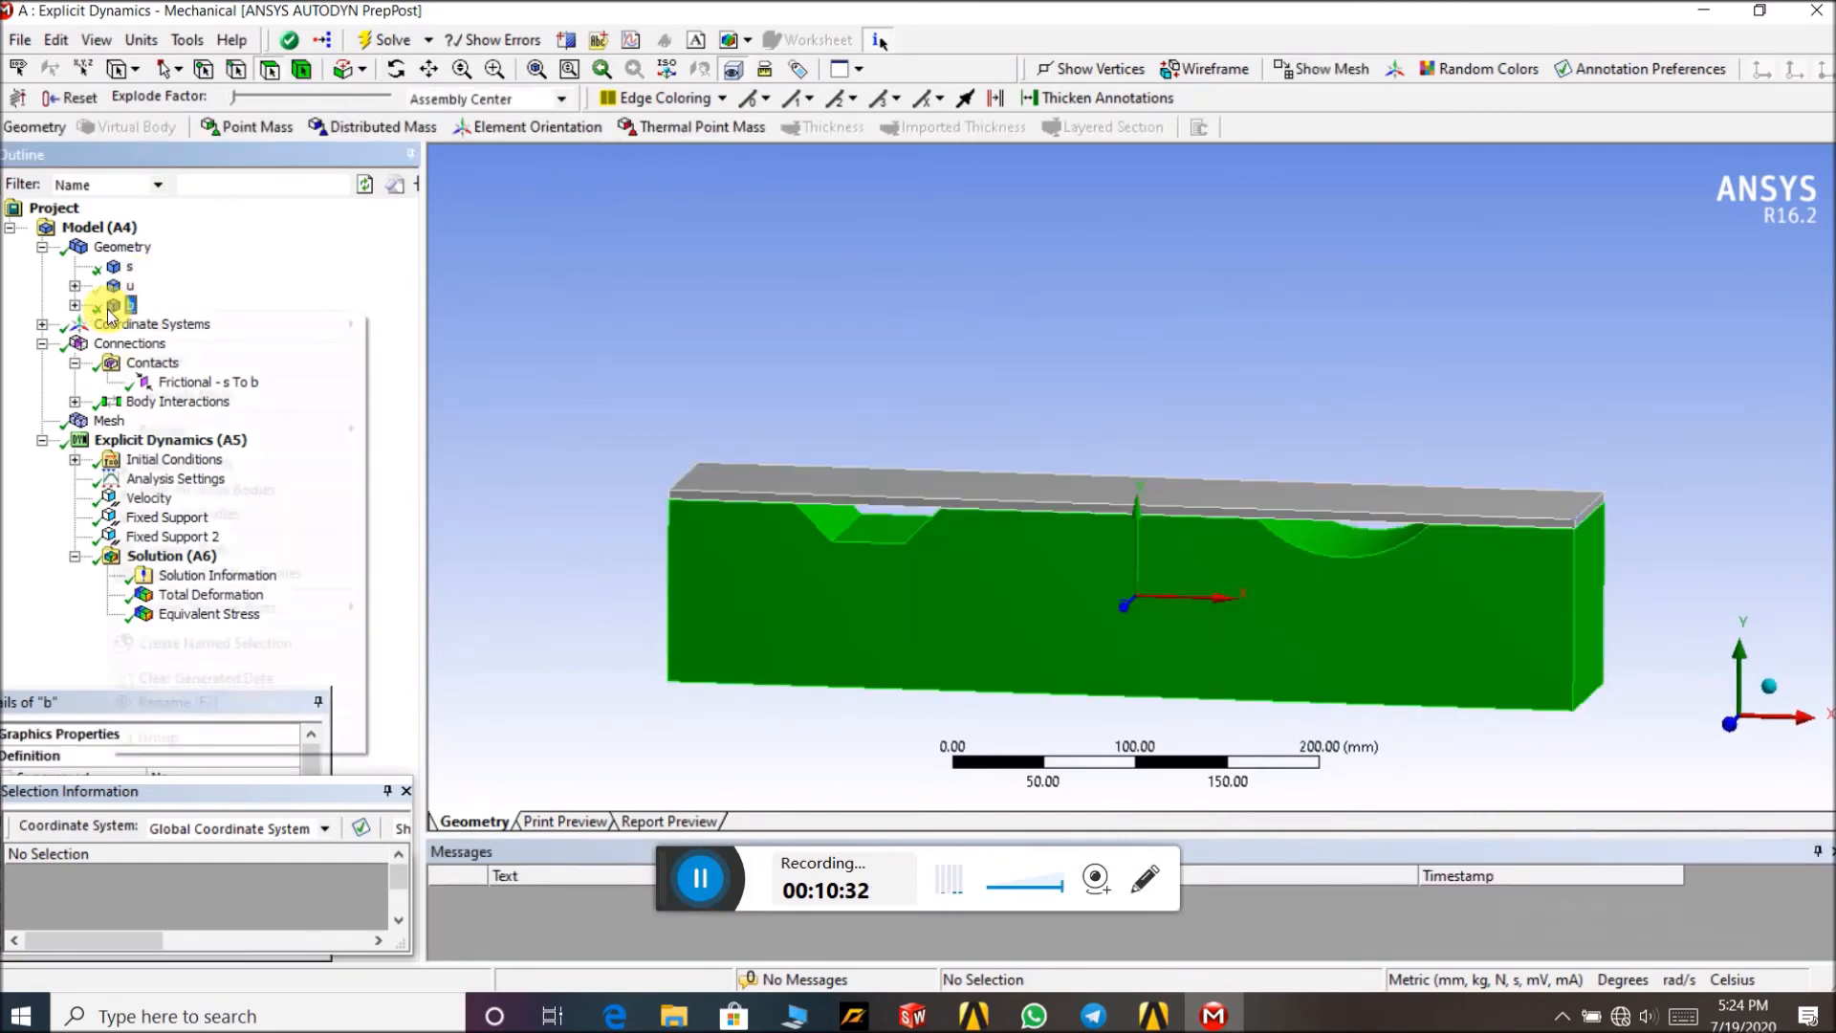
click(153, 463)
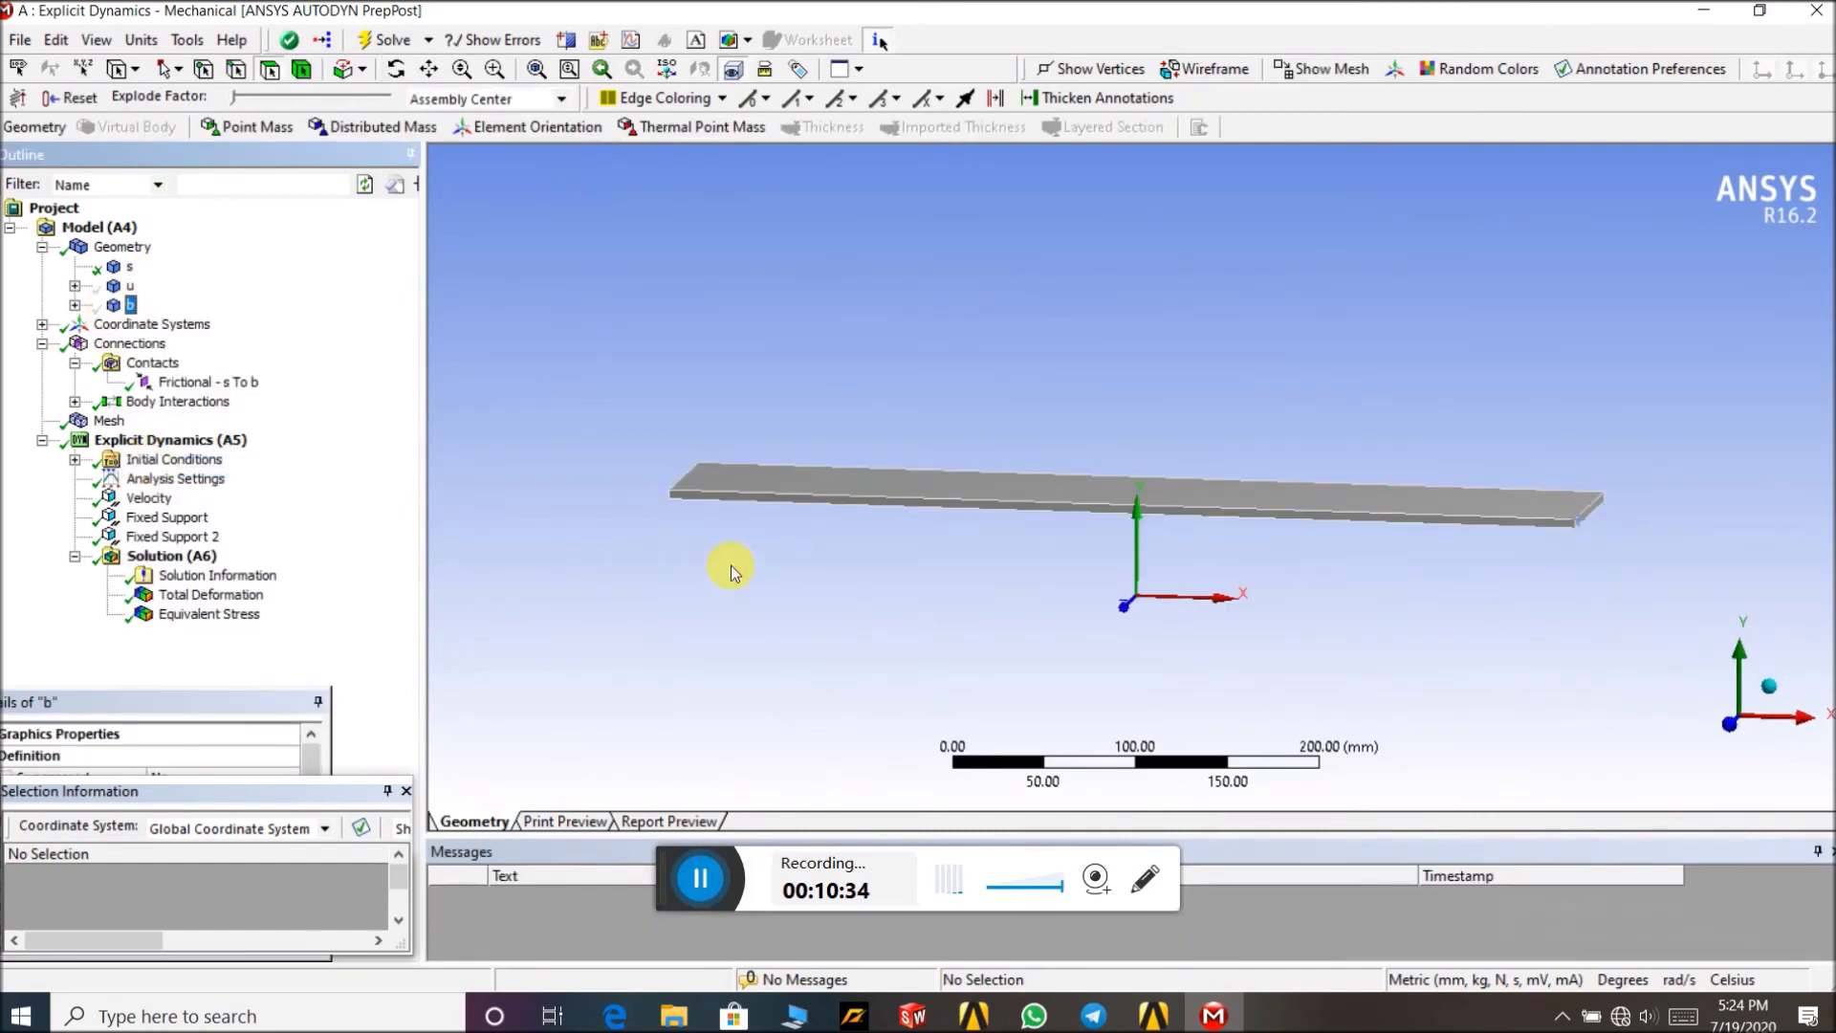
click(207, 617)
click(210, 594)
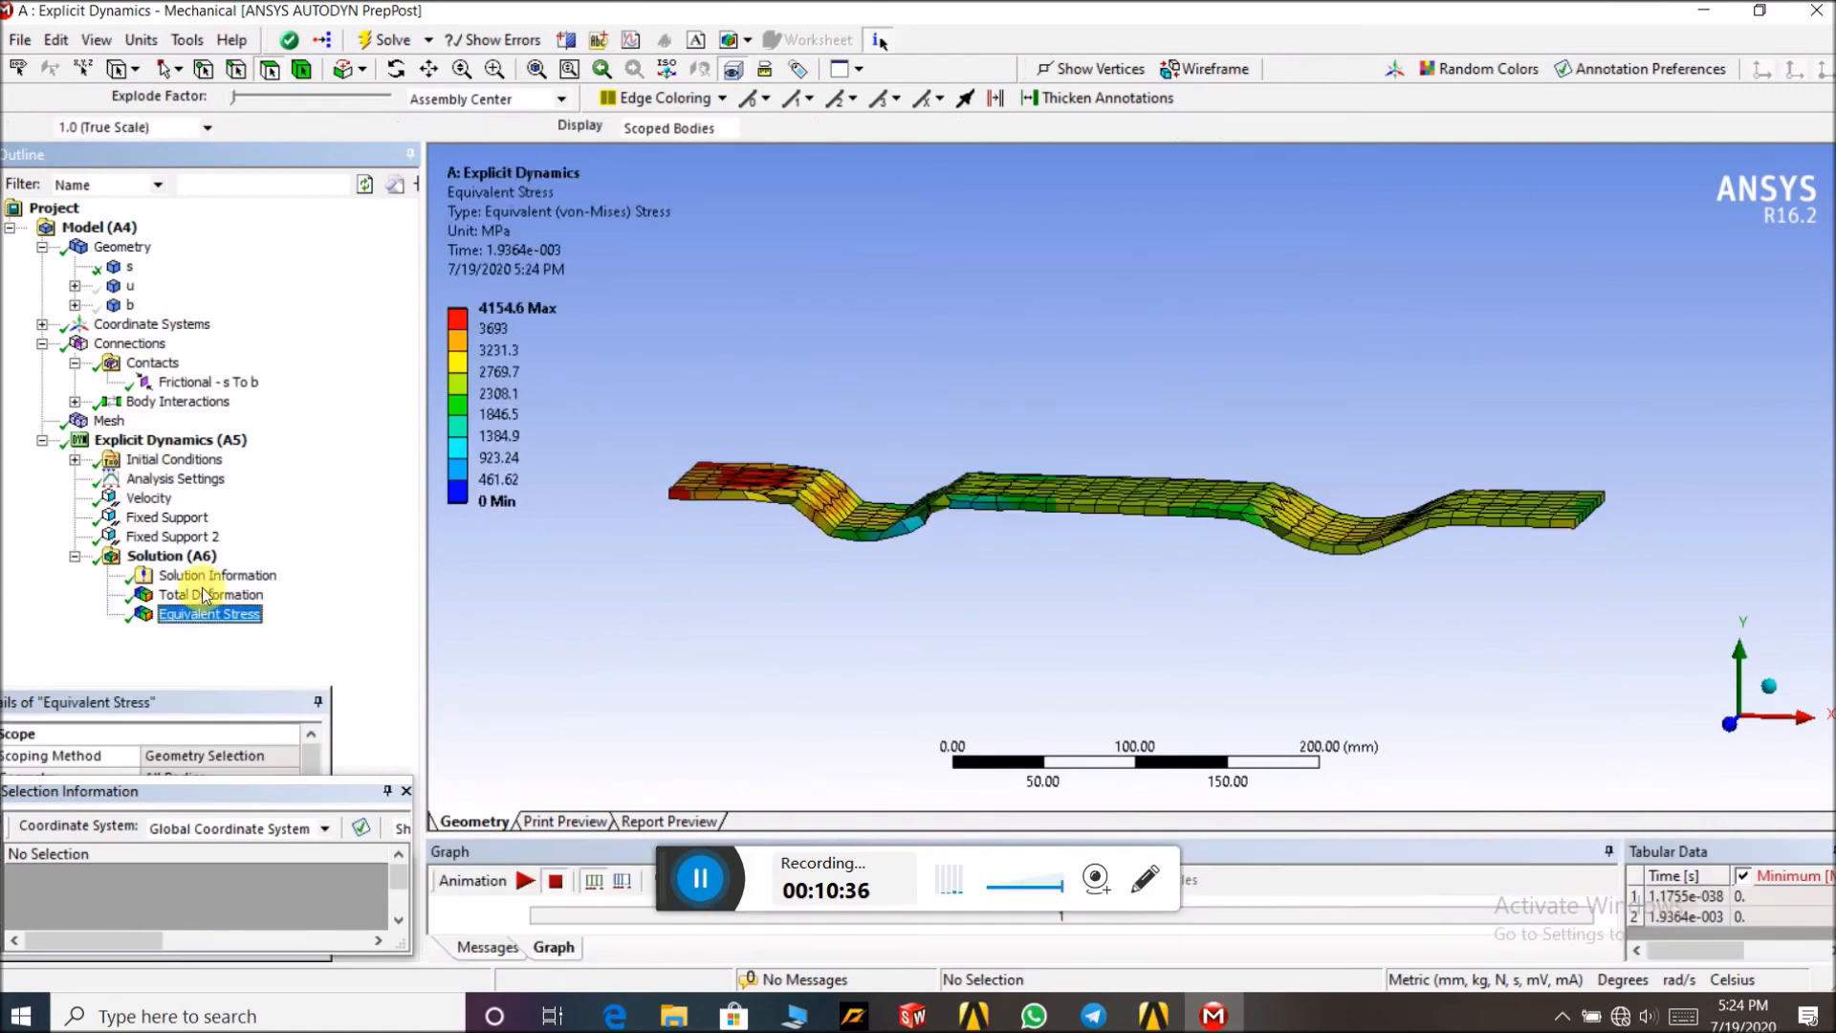
Examine the isolated sheet's Total Deformation from several angles and play its forming animation
drag(1341, 658, 1291, 623)
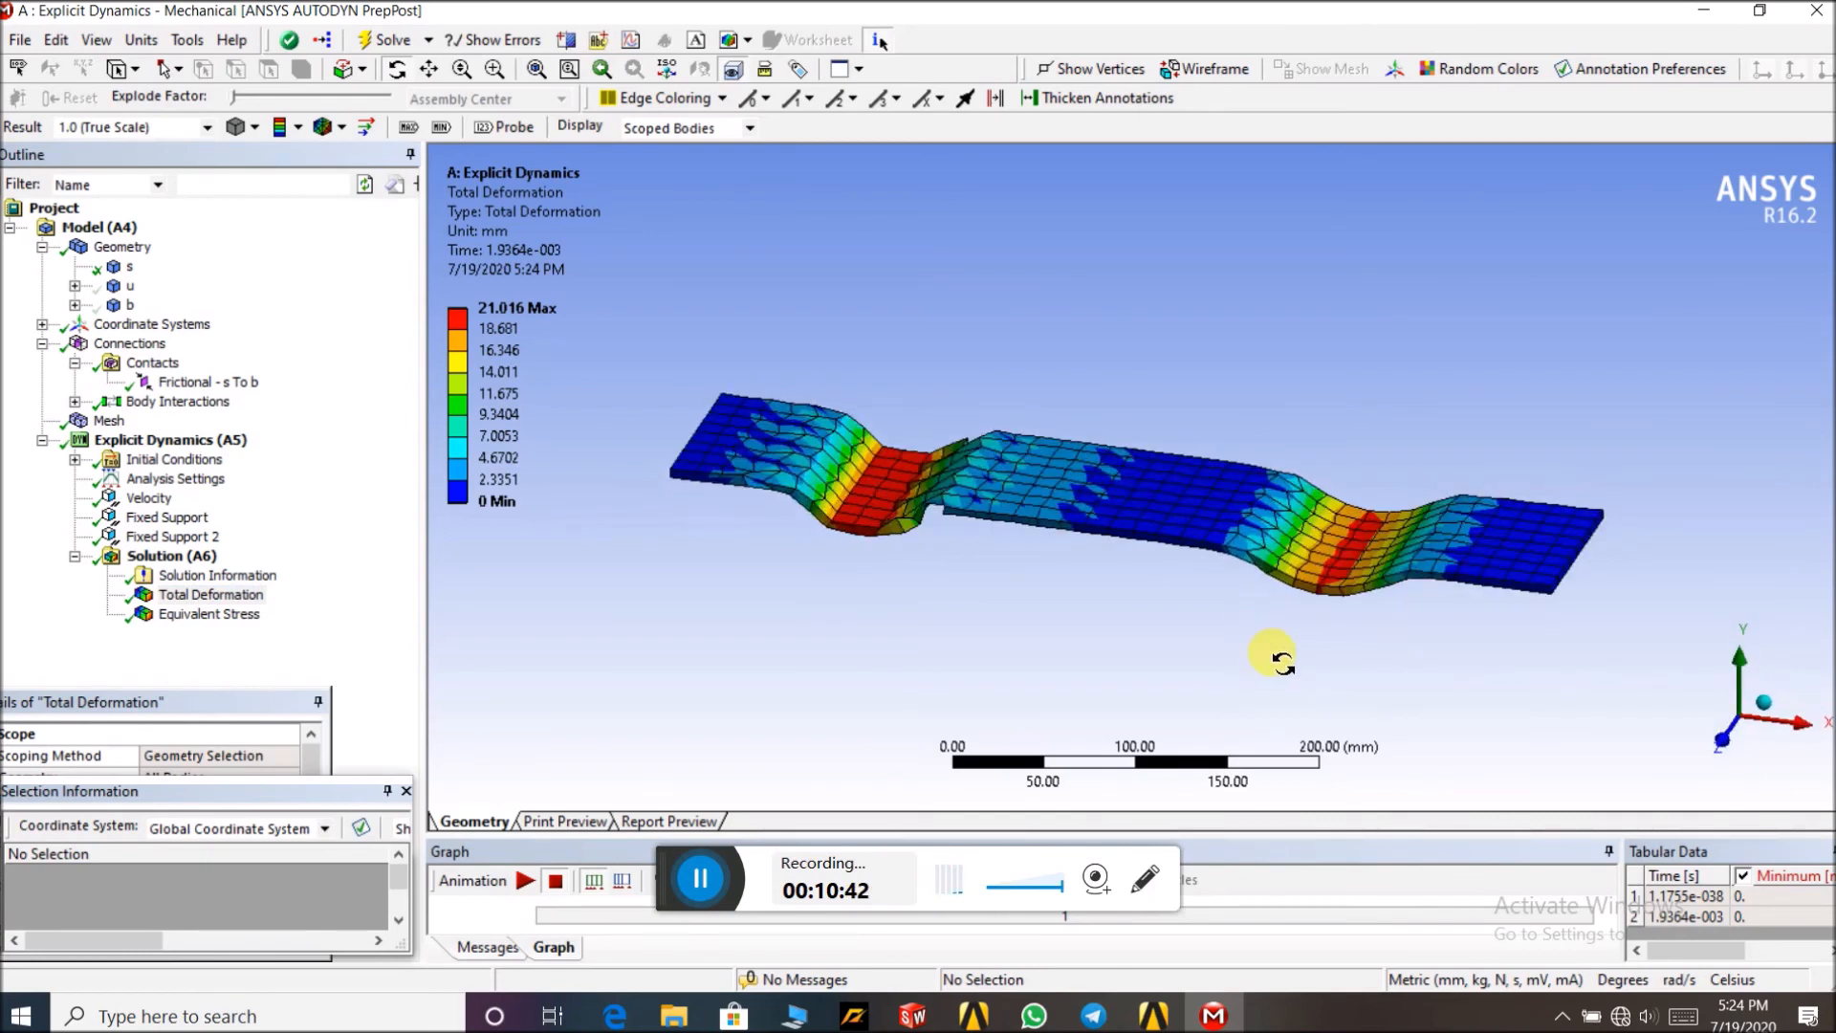
scroll(849, 534, up, 3)
drag(1129, 679, 1188, 642)
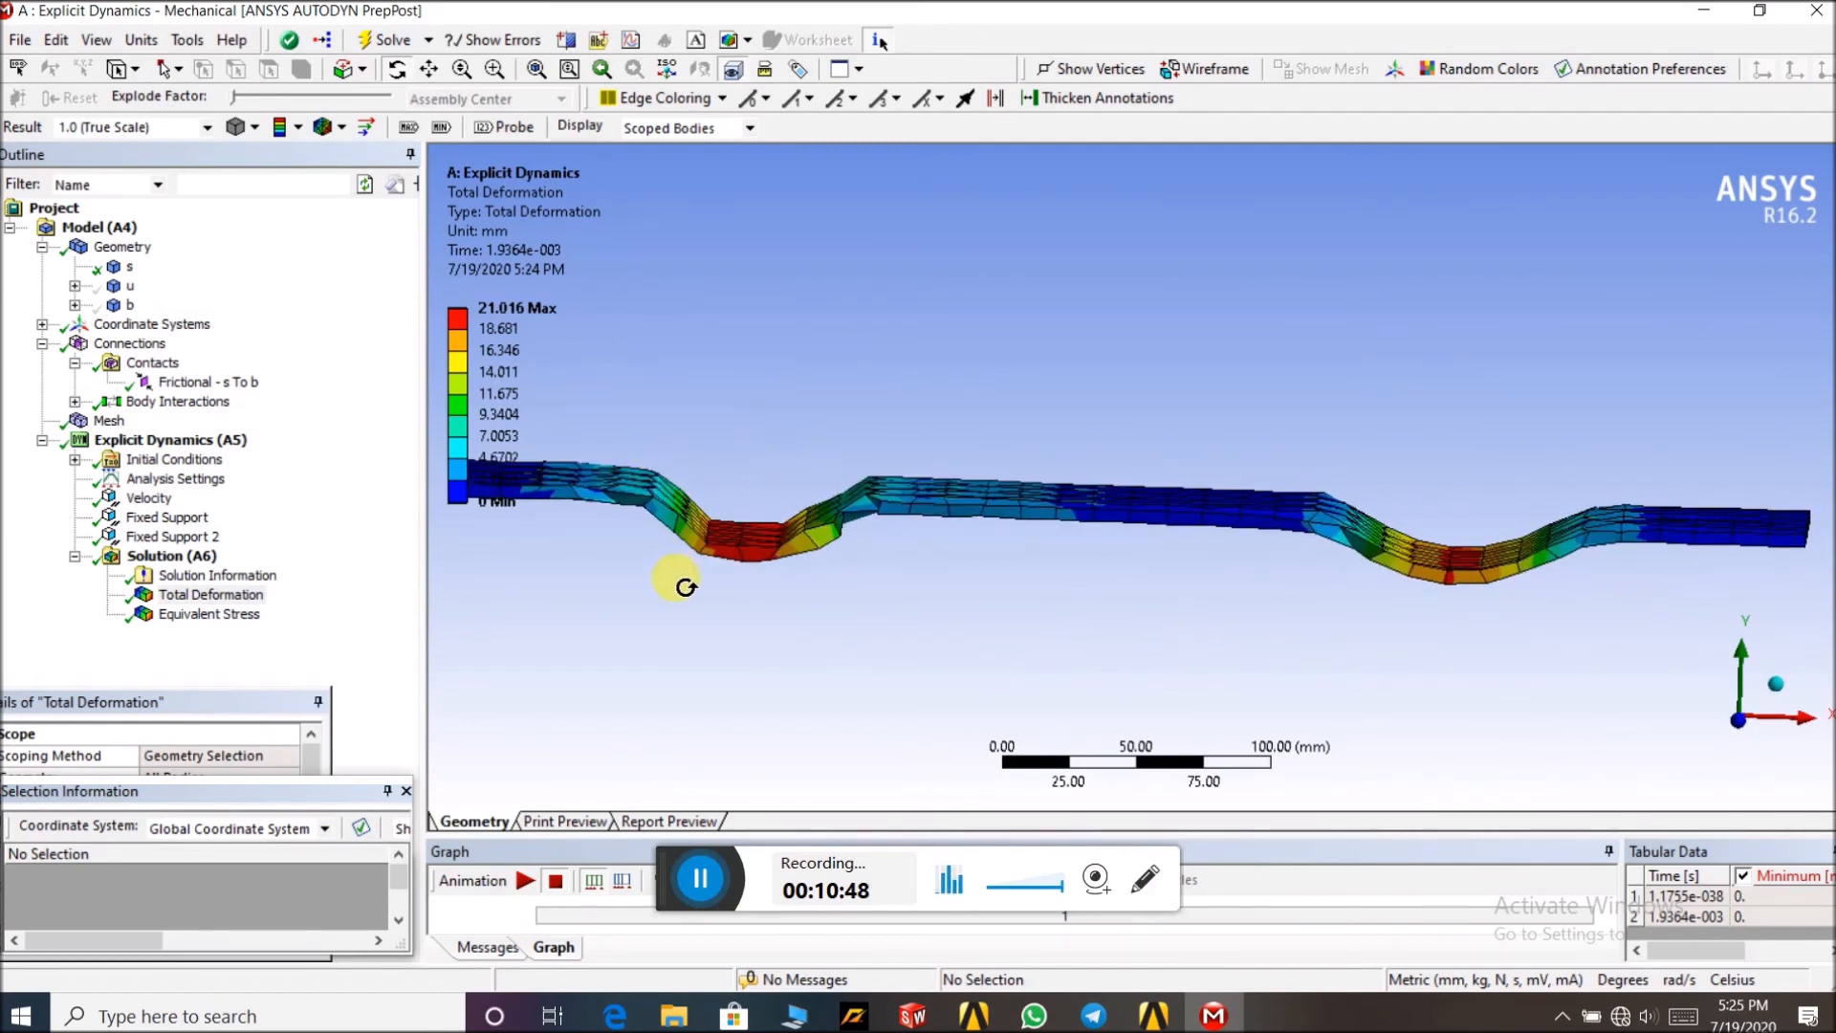
drag(1302, 628, 1246, 660)
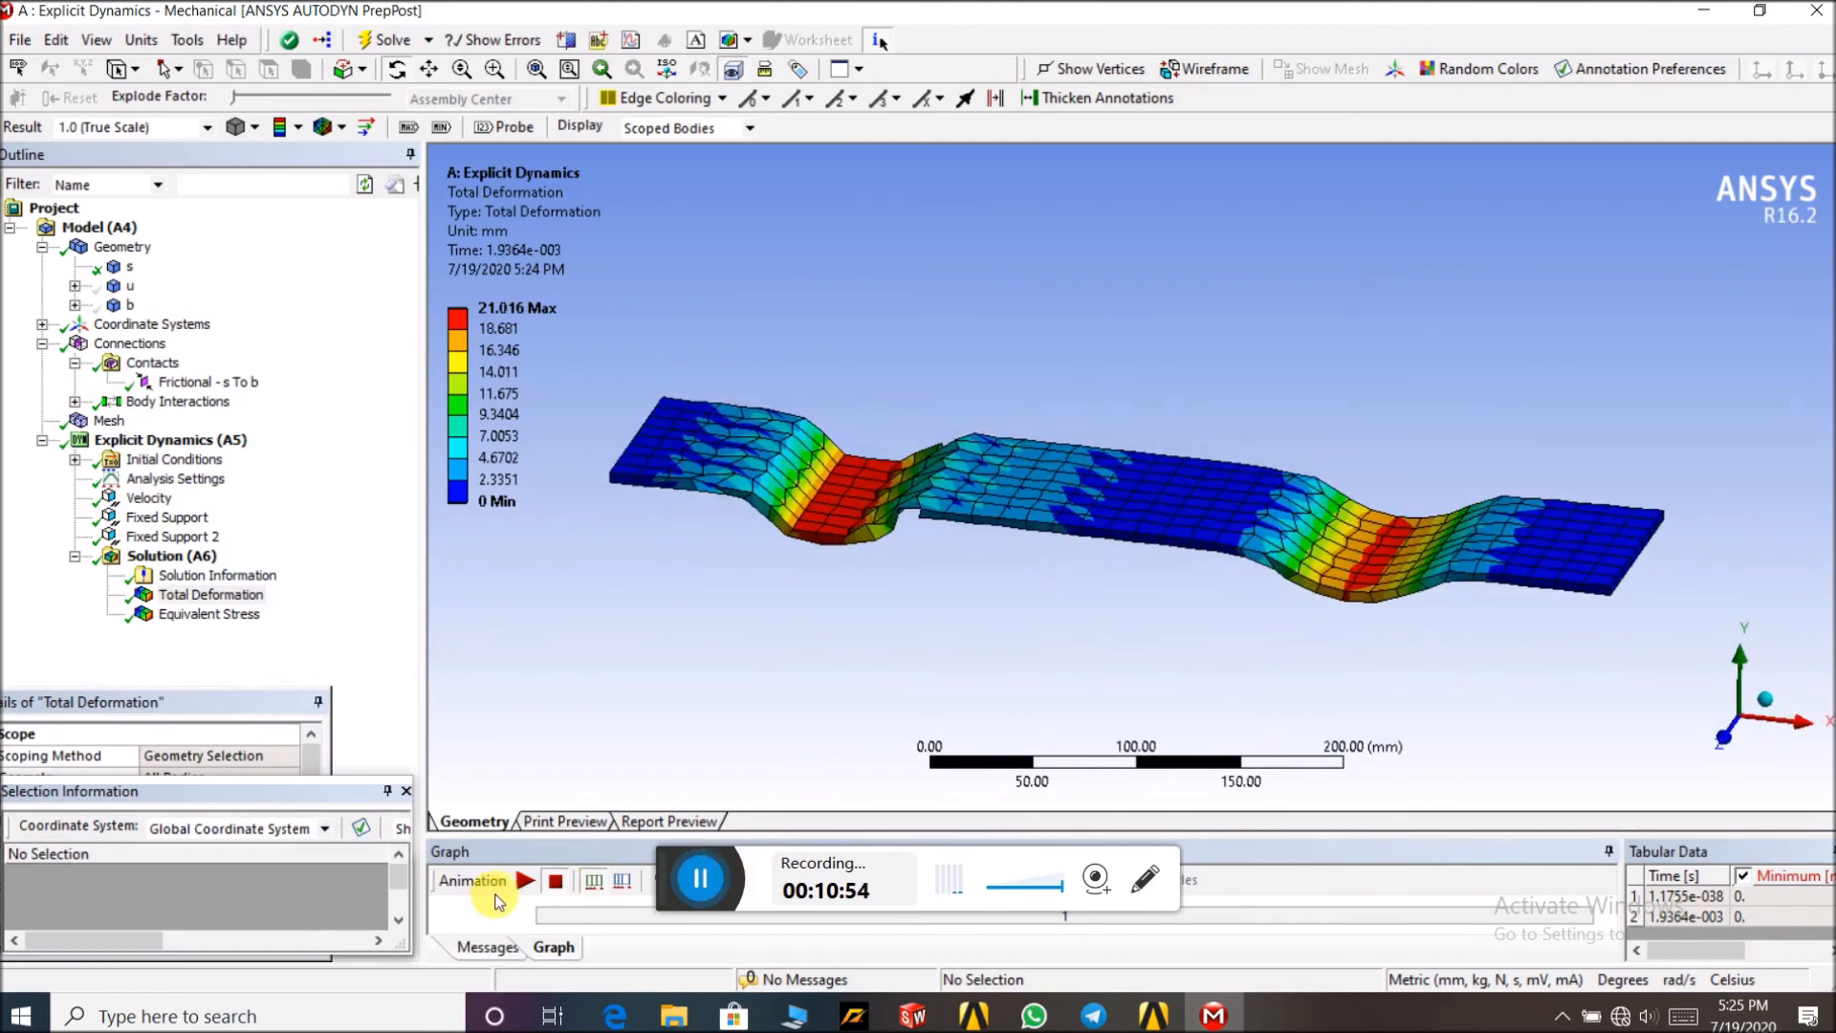
click(524, 885)
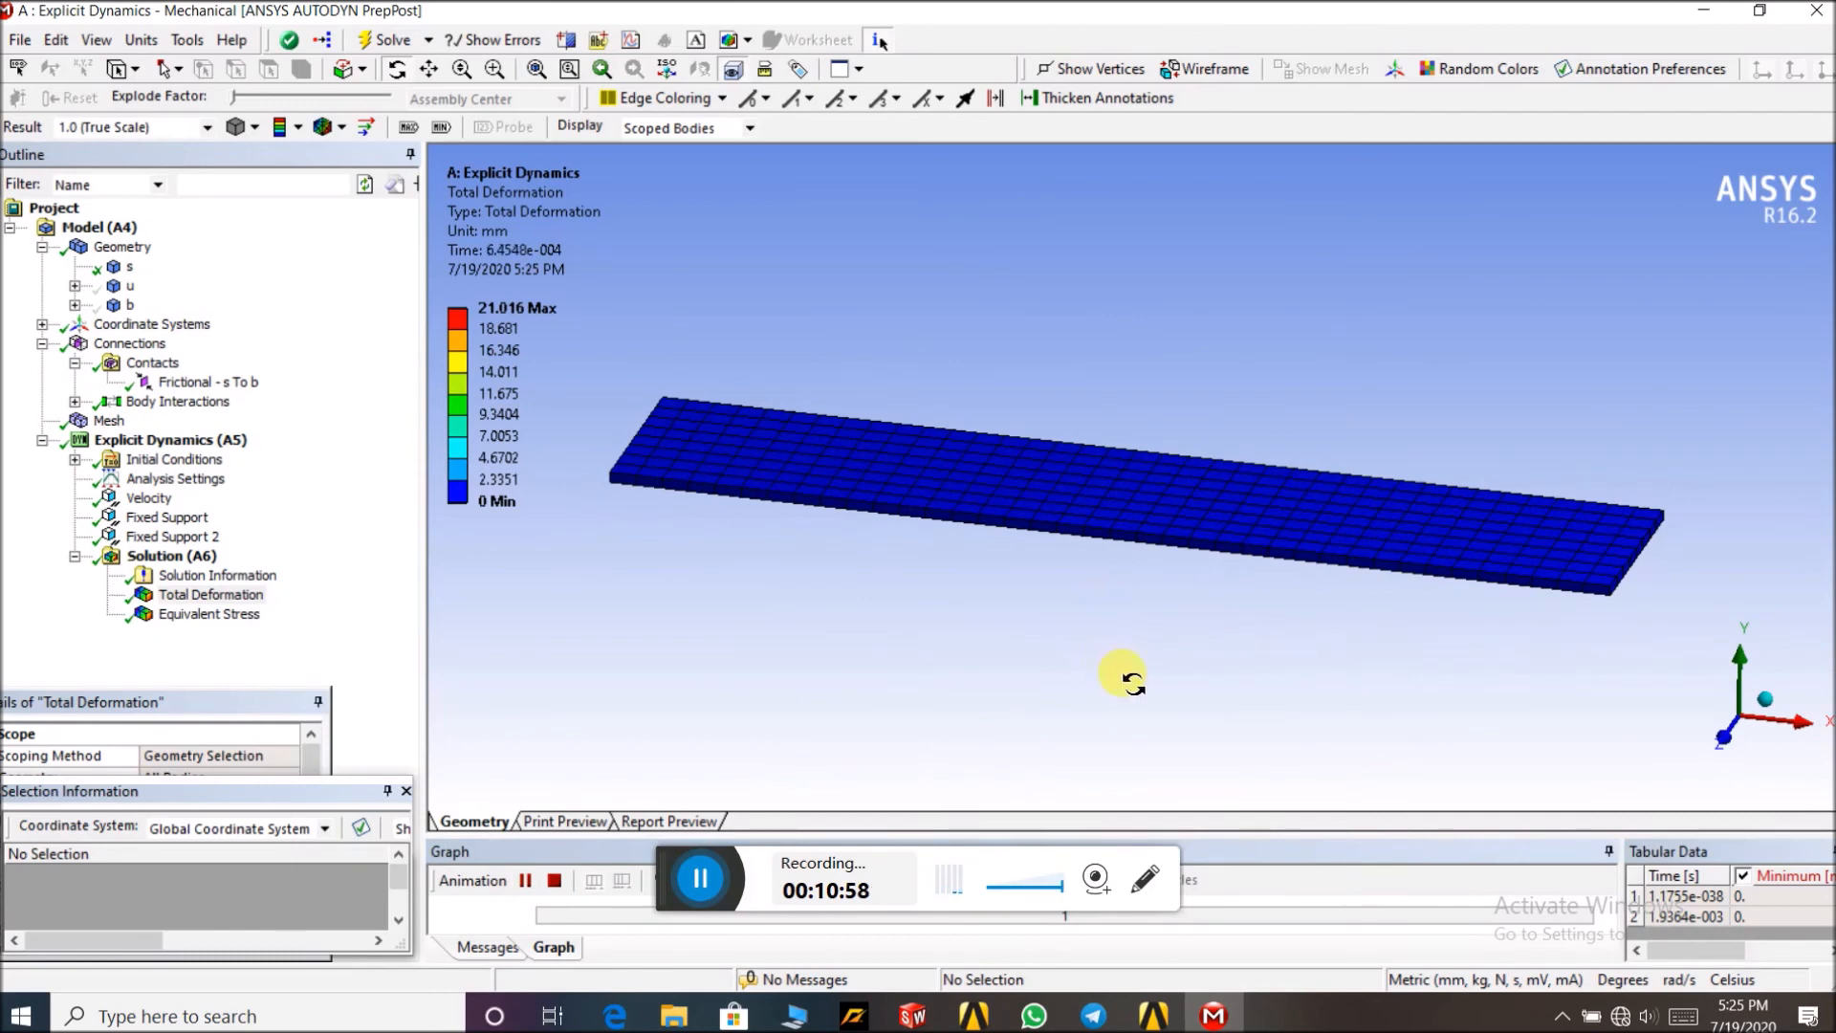
mouse_move(1184, 686)
mouse_down()
mouse_move(1184, 635)
mouse_move(1199, 673)
mouse_up()
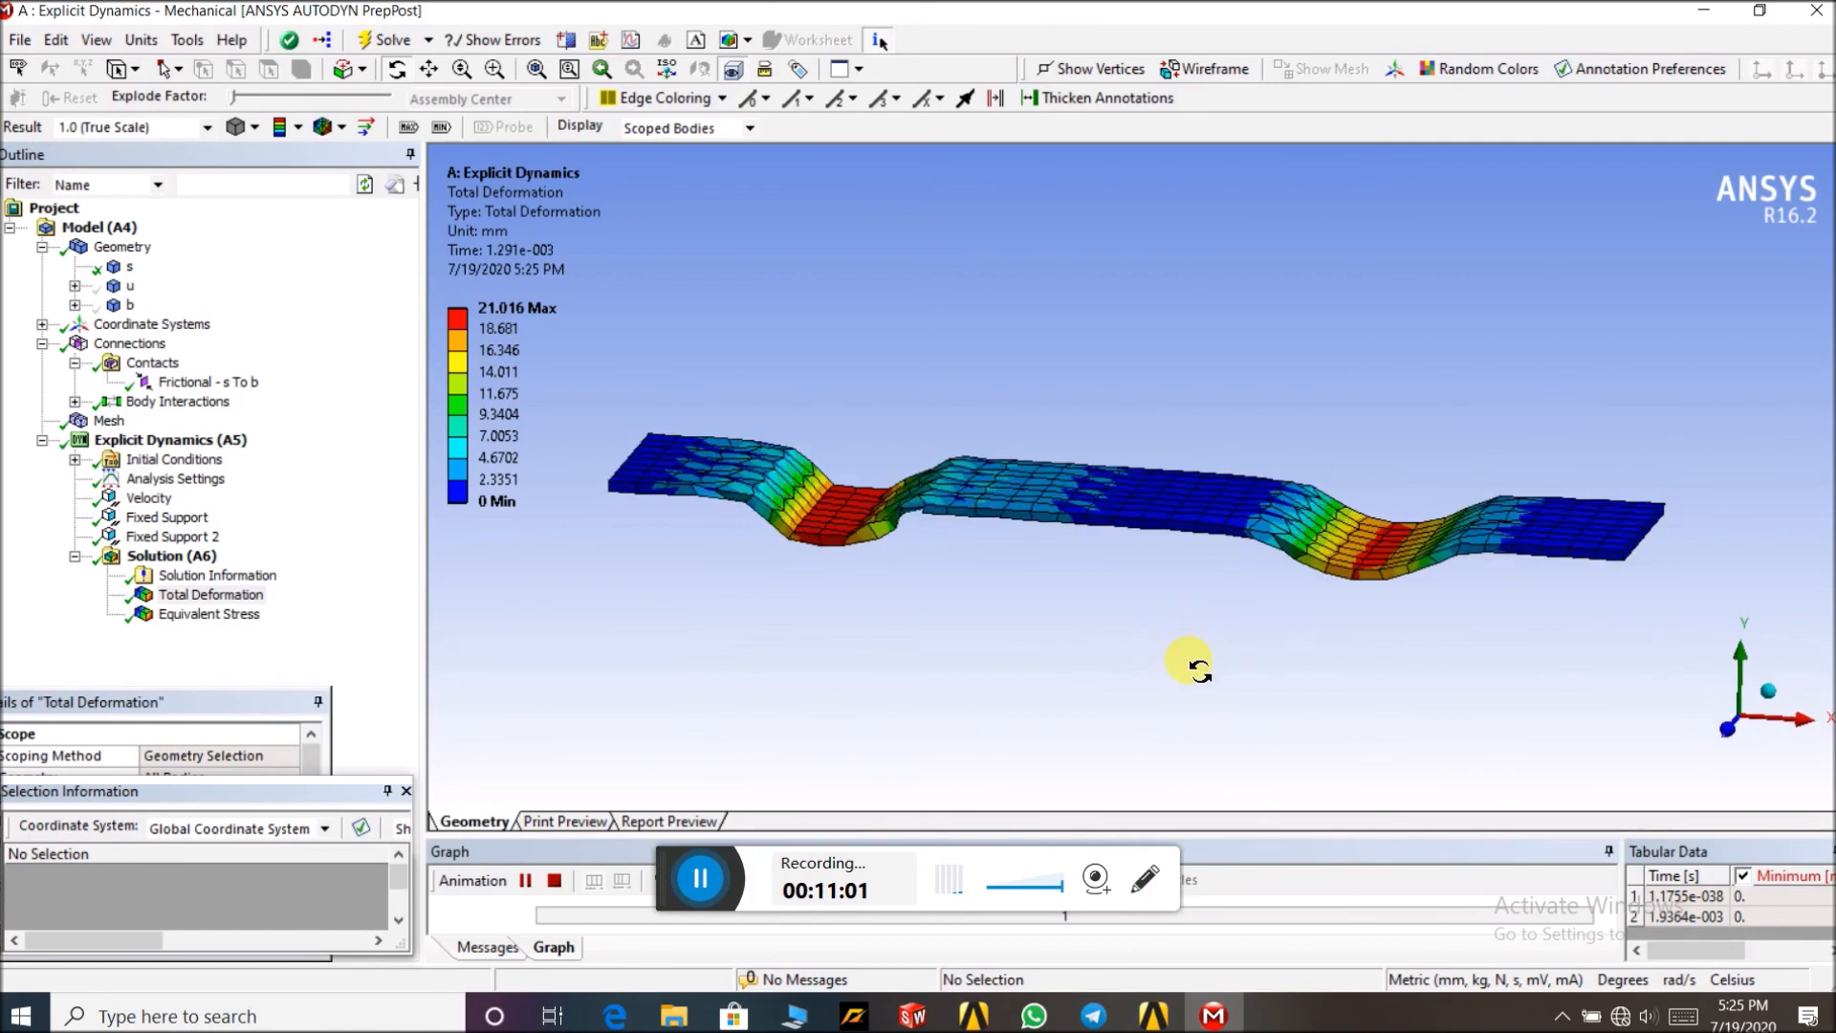
Display the Equivalent Stress result and examine the von-Mises stress distribution across the formed sheet
click(210, 619)
drag(1058, 559, 1095, 654)
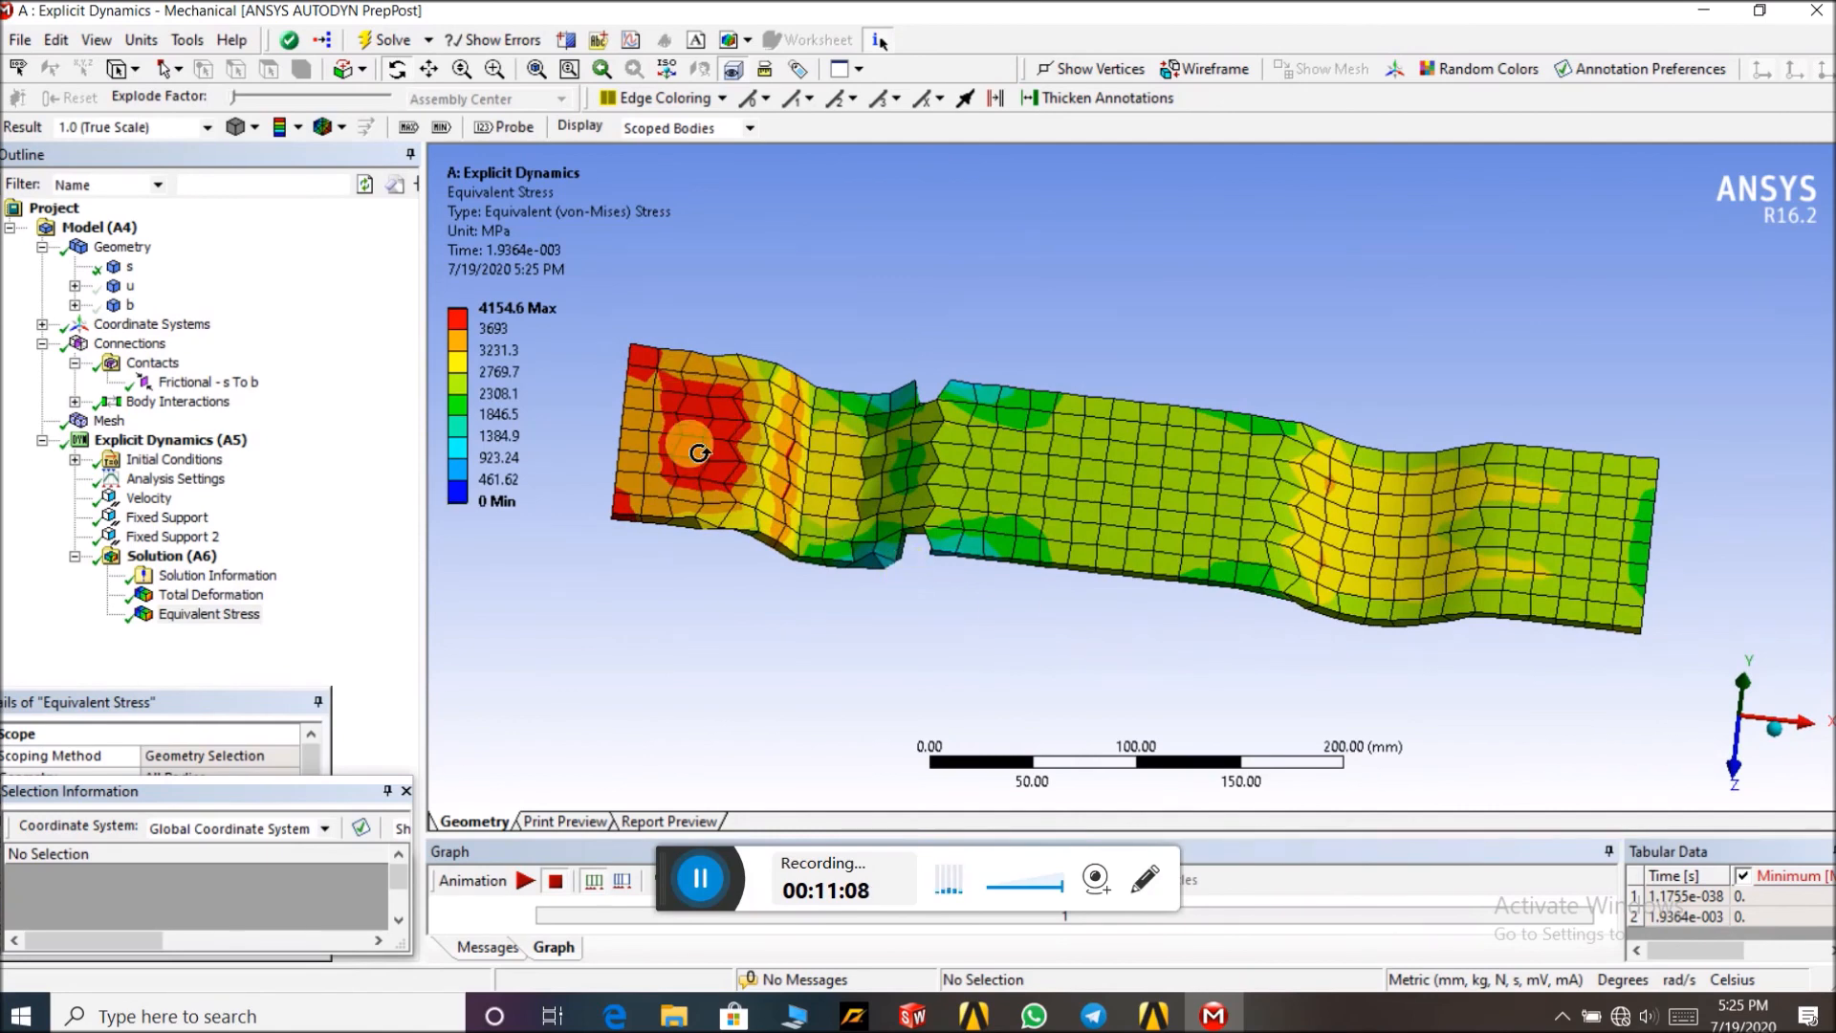
drag(1041, 612, 1069, 656)
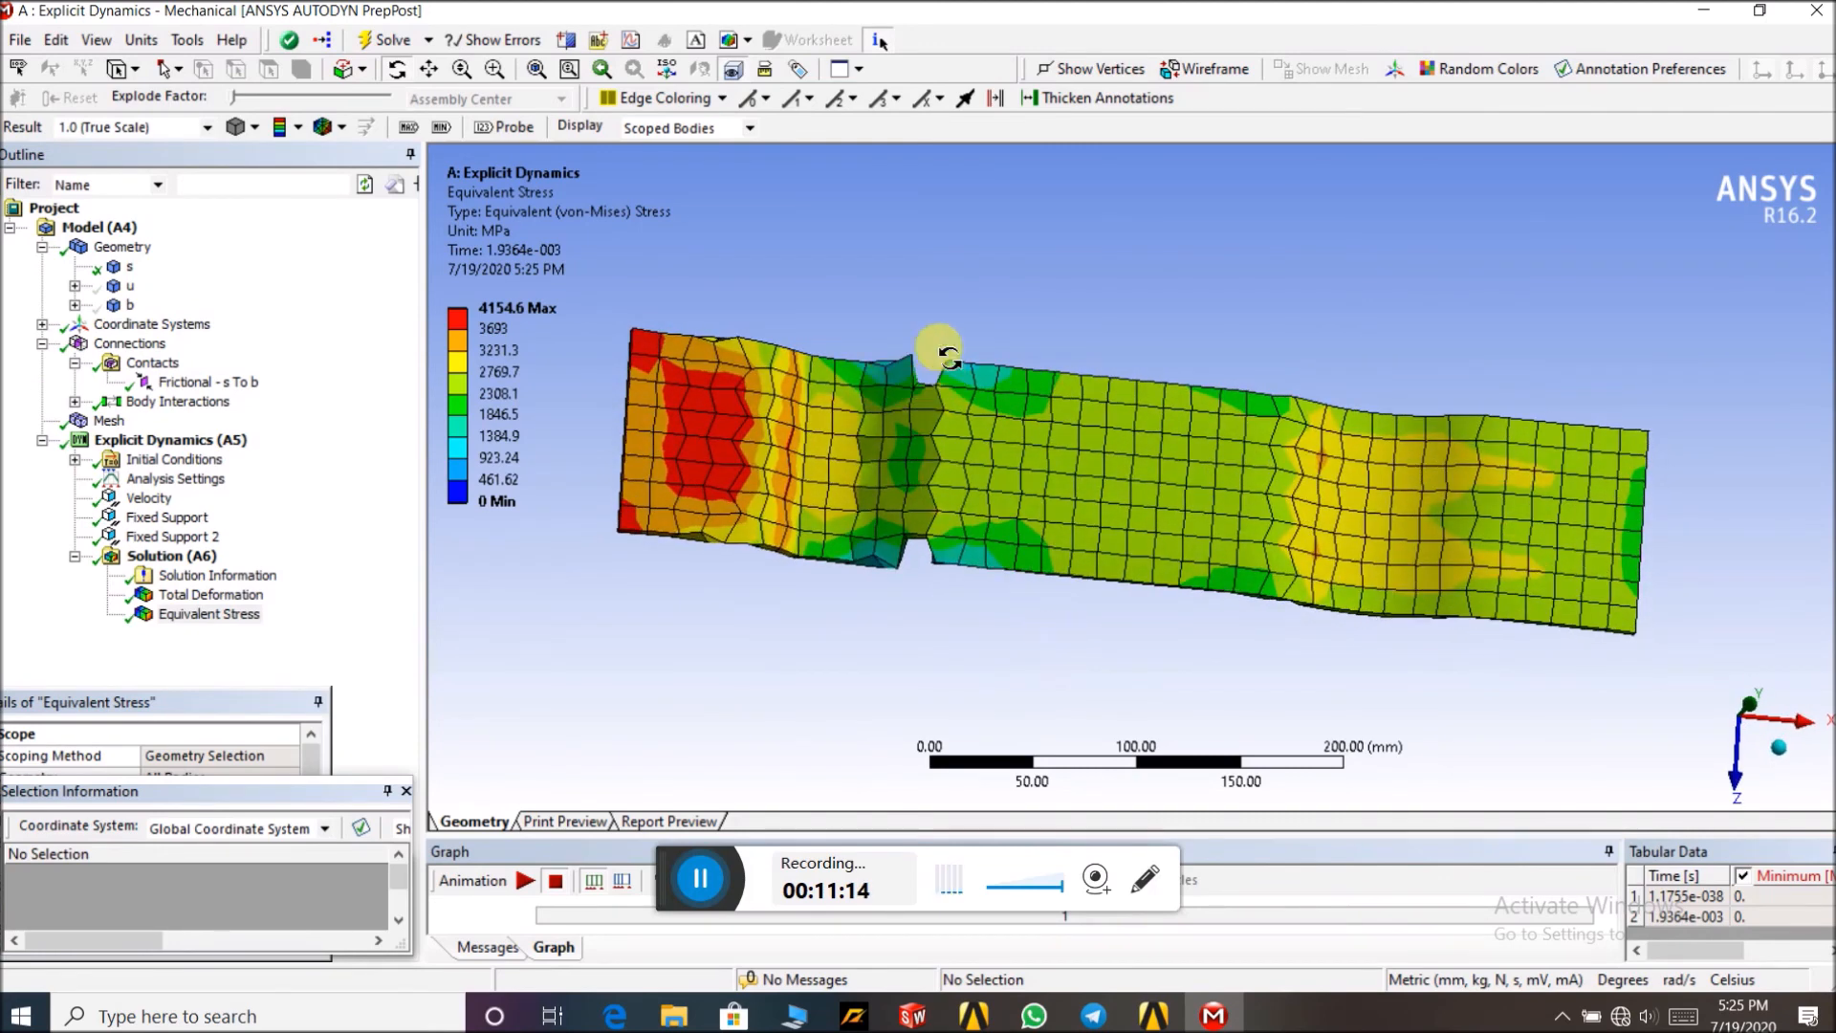
drag(1088, 673, 1108, 615)
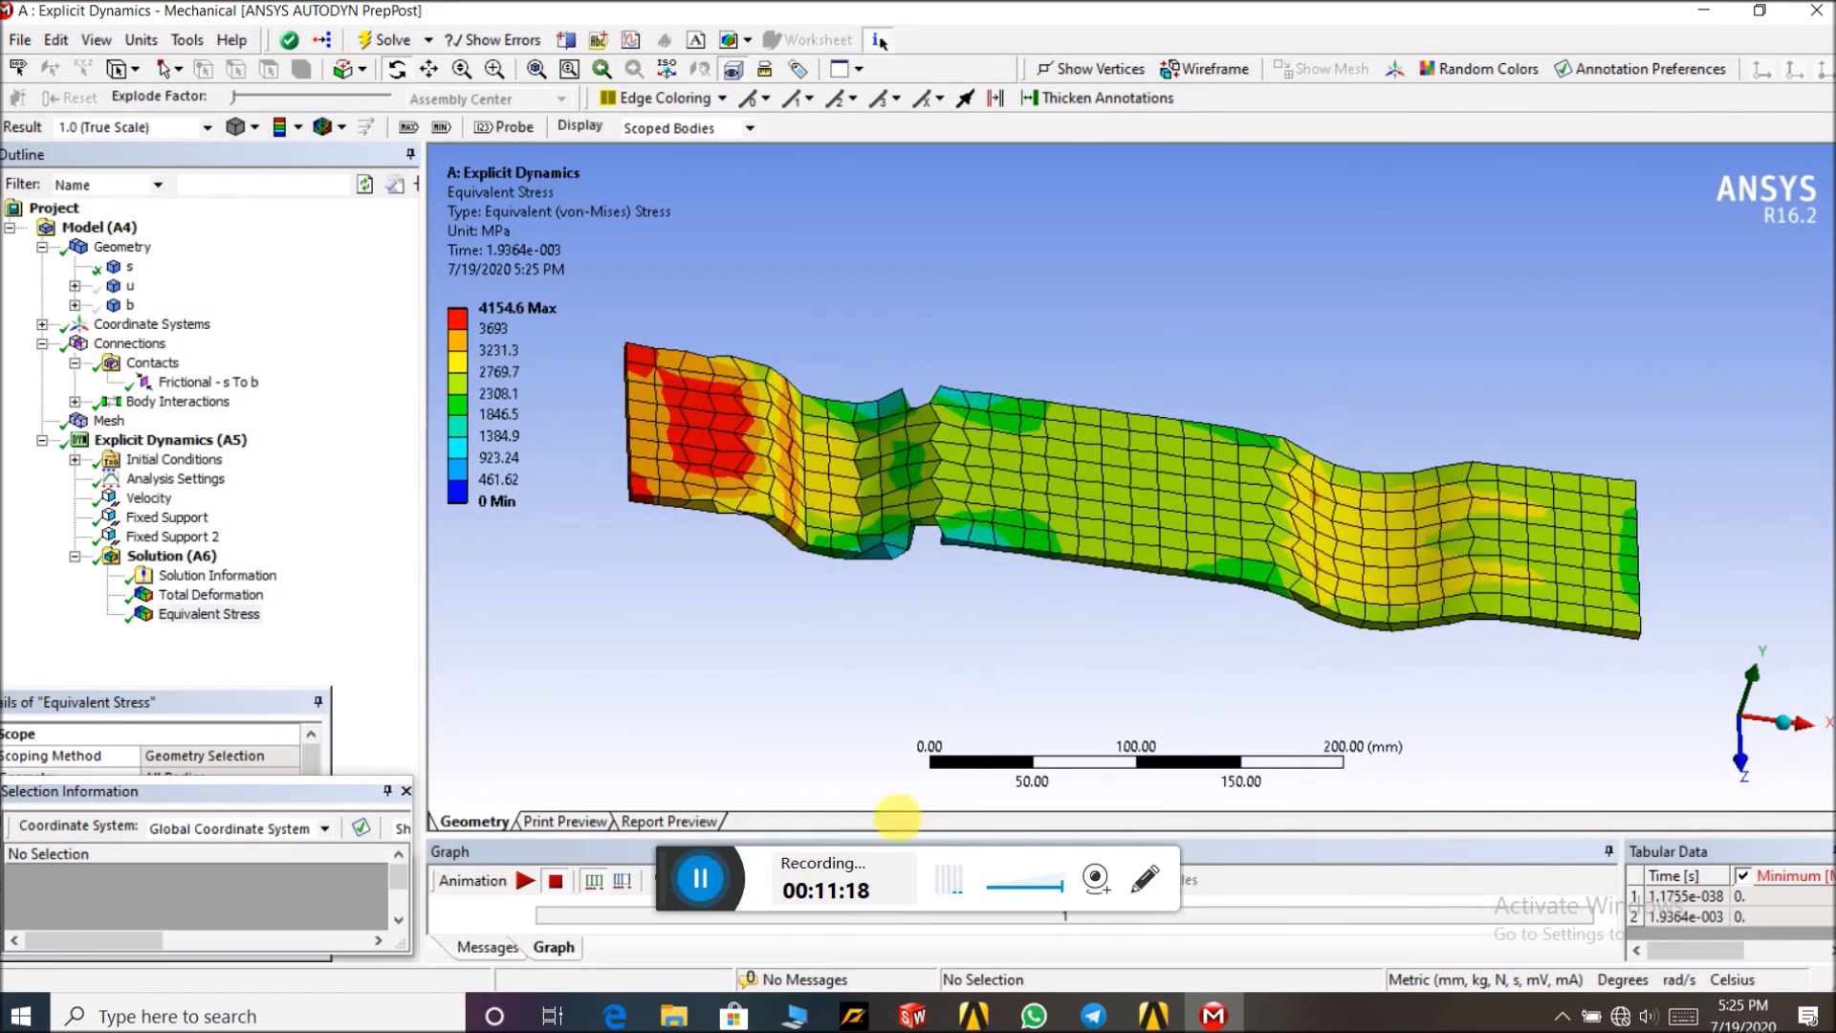
Play the Equivalent Stress animation on the isolated sheet, view it from another angle, and pause it
click(519, 880)
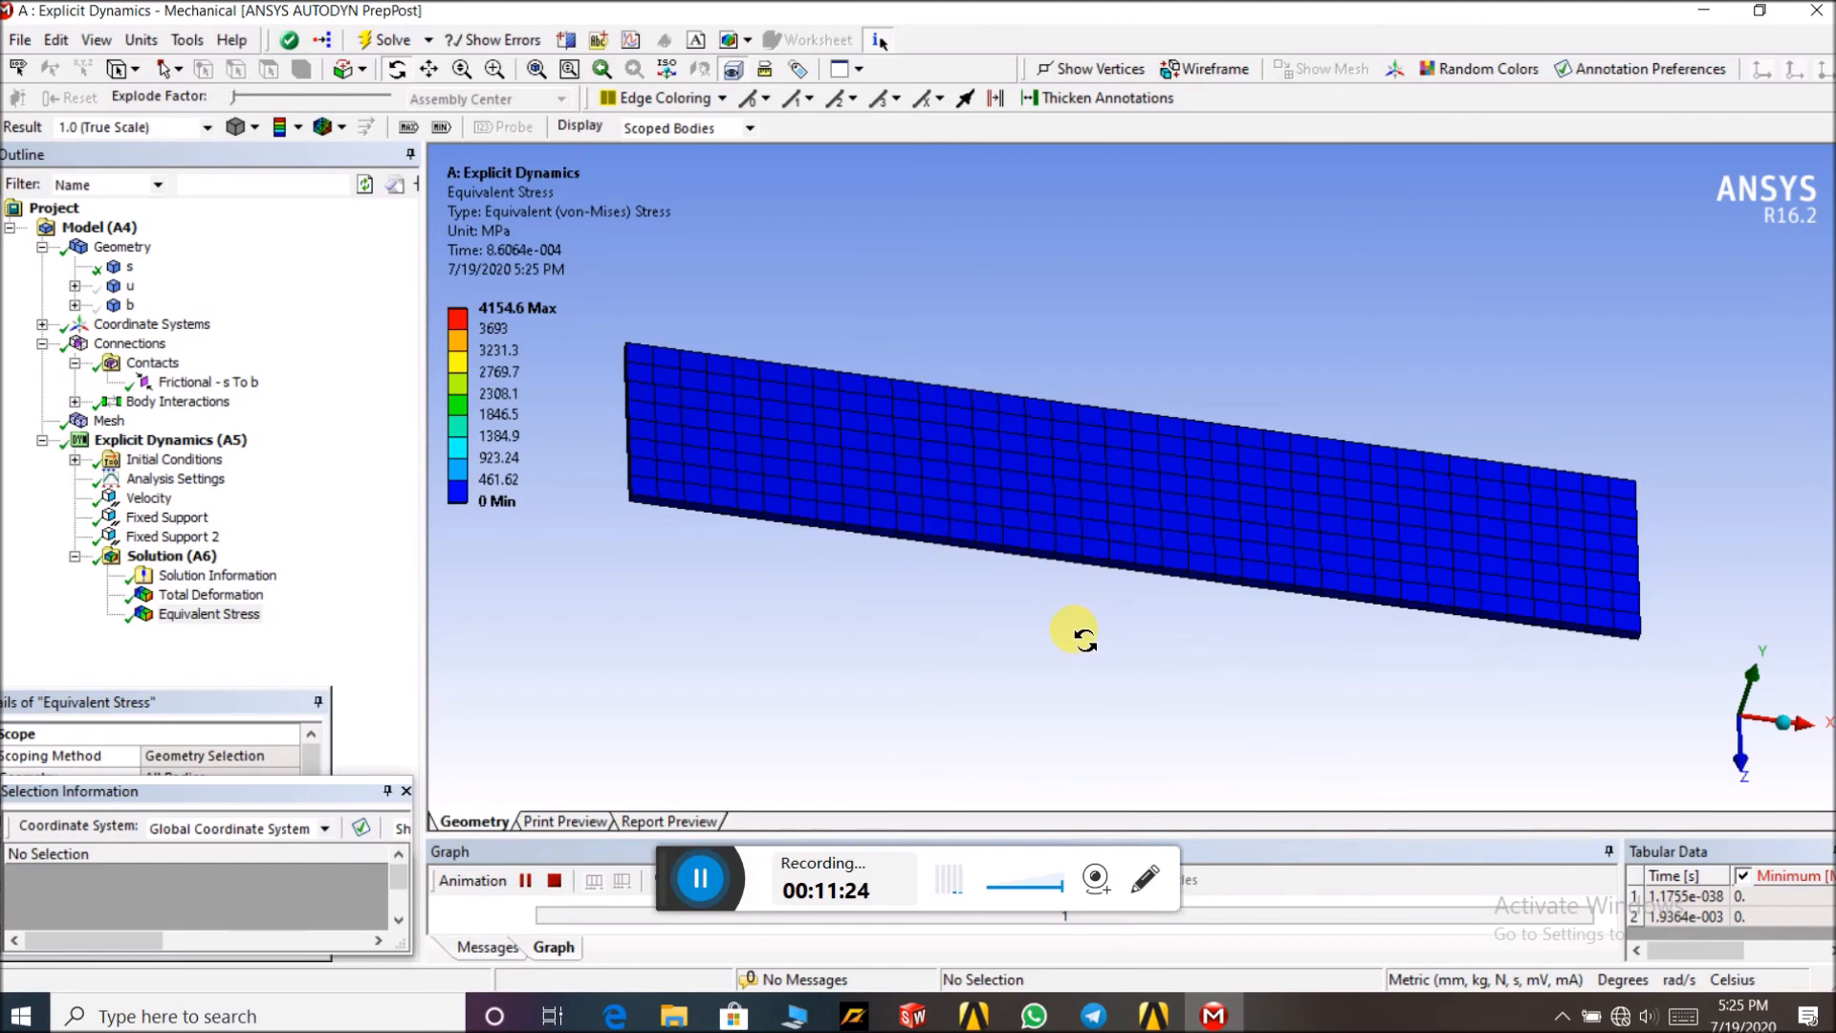
middle_drag(1074, 631, 980, 641)
click(535, 880)
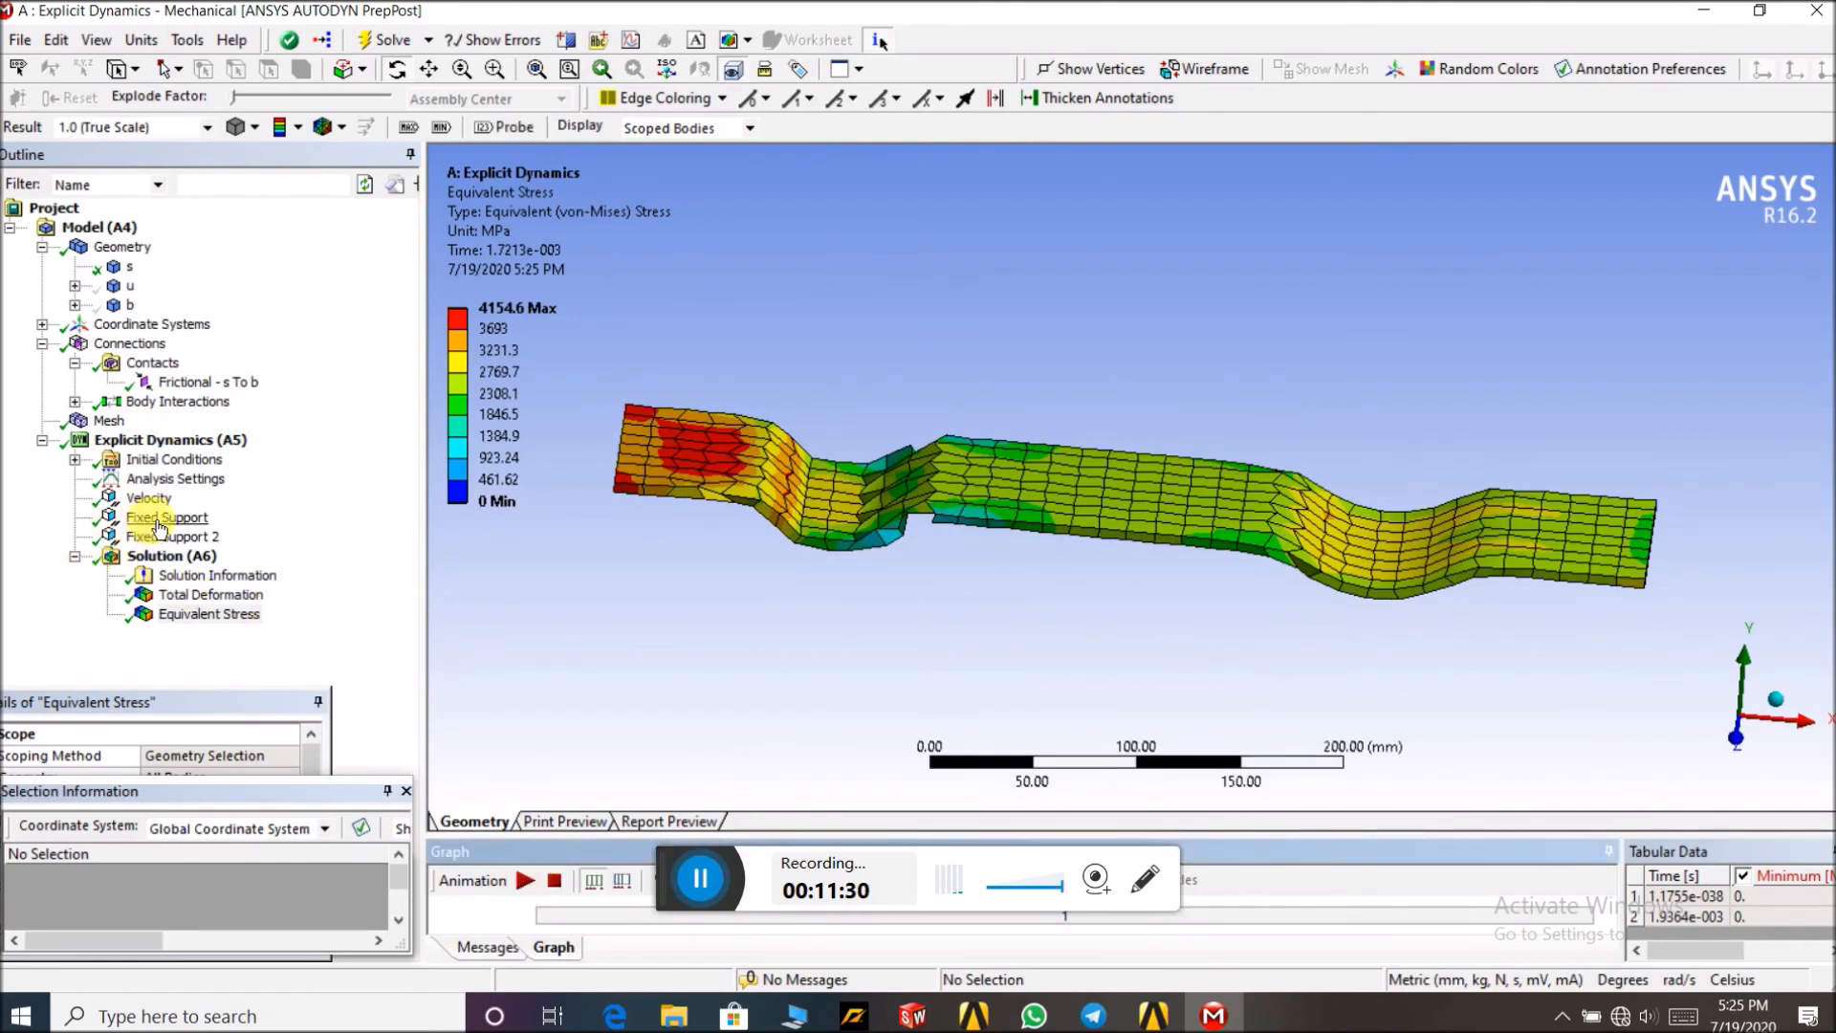
Show the hidden die bodies u and b together with the sheet
click(127, 288)
right_click(126, 286)
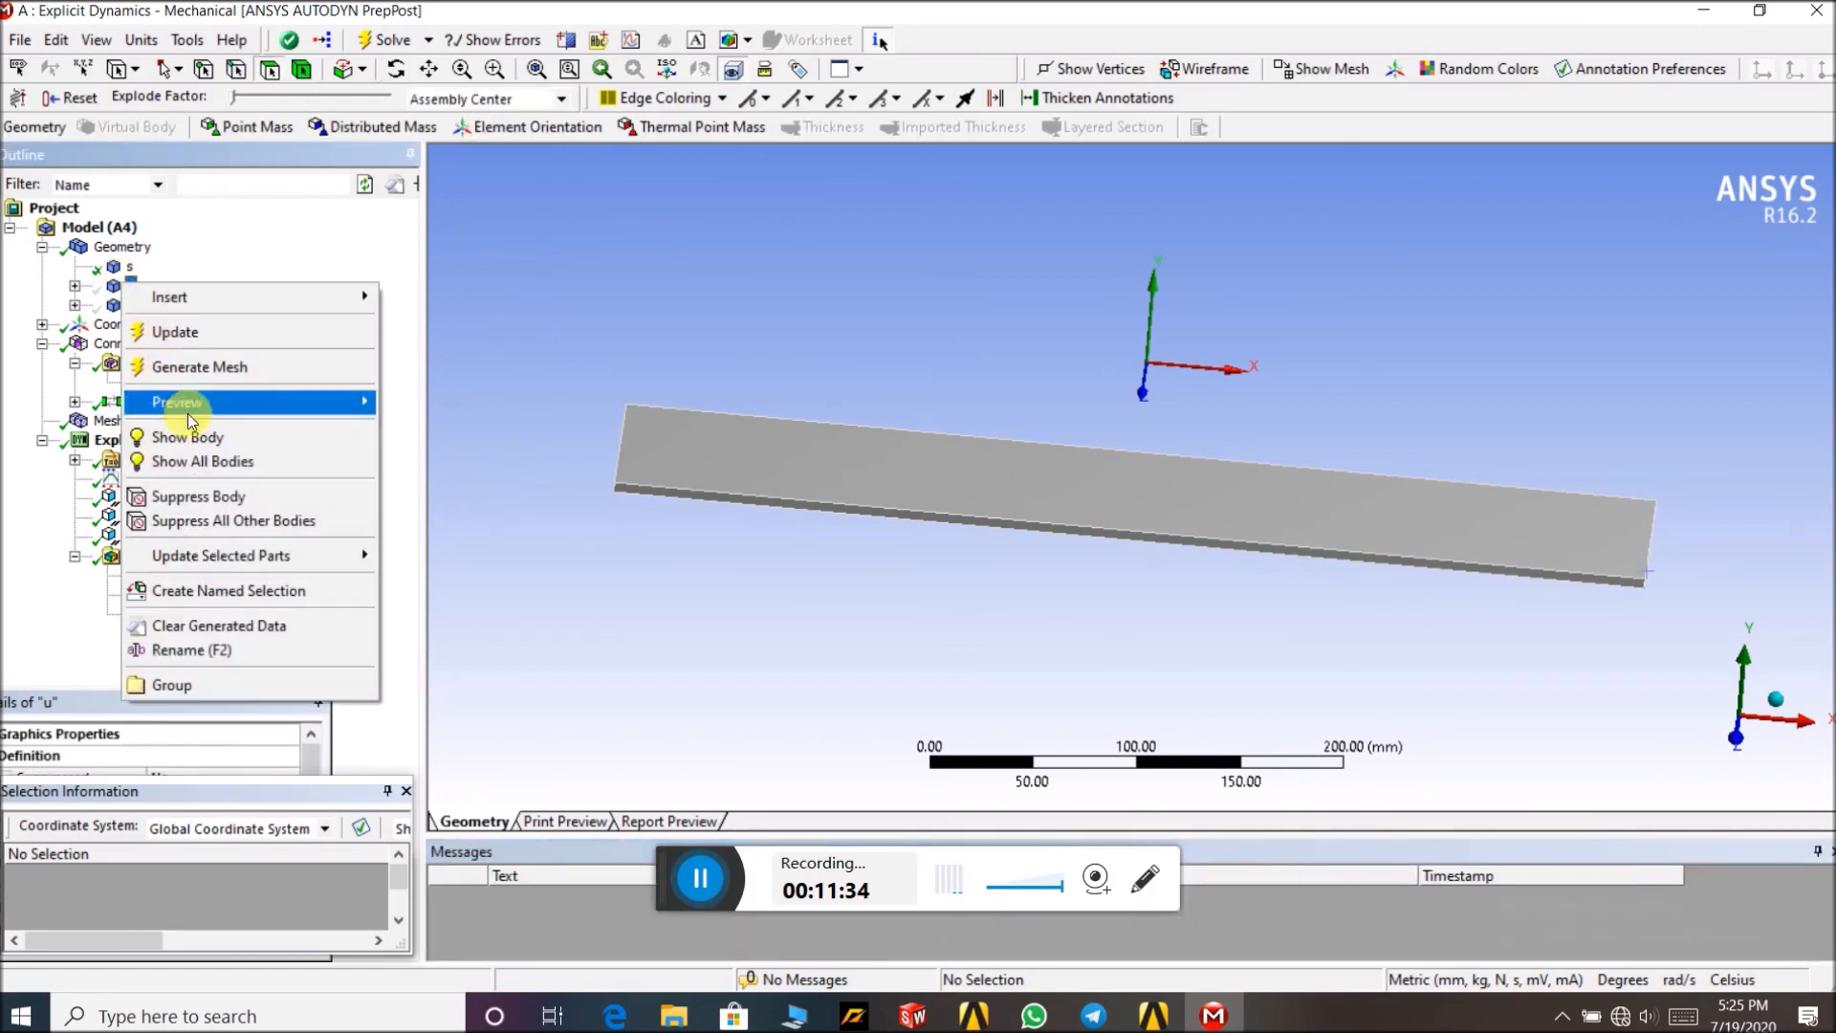
click(201, 438)
click(130, 304)
right_click(130, 306)
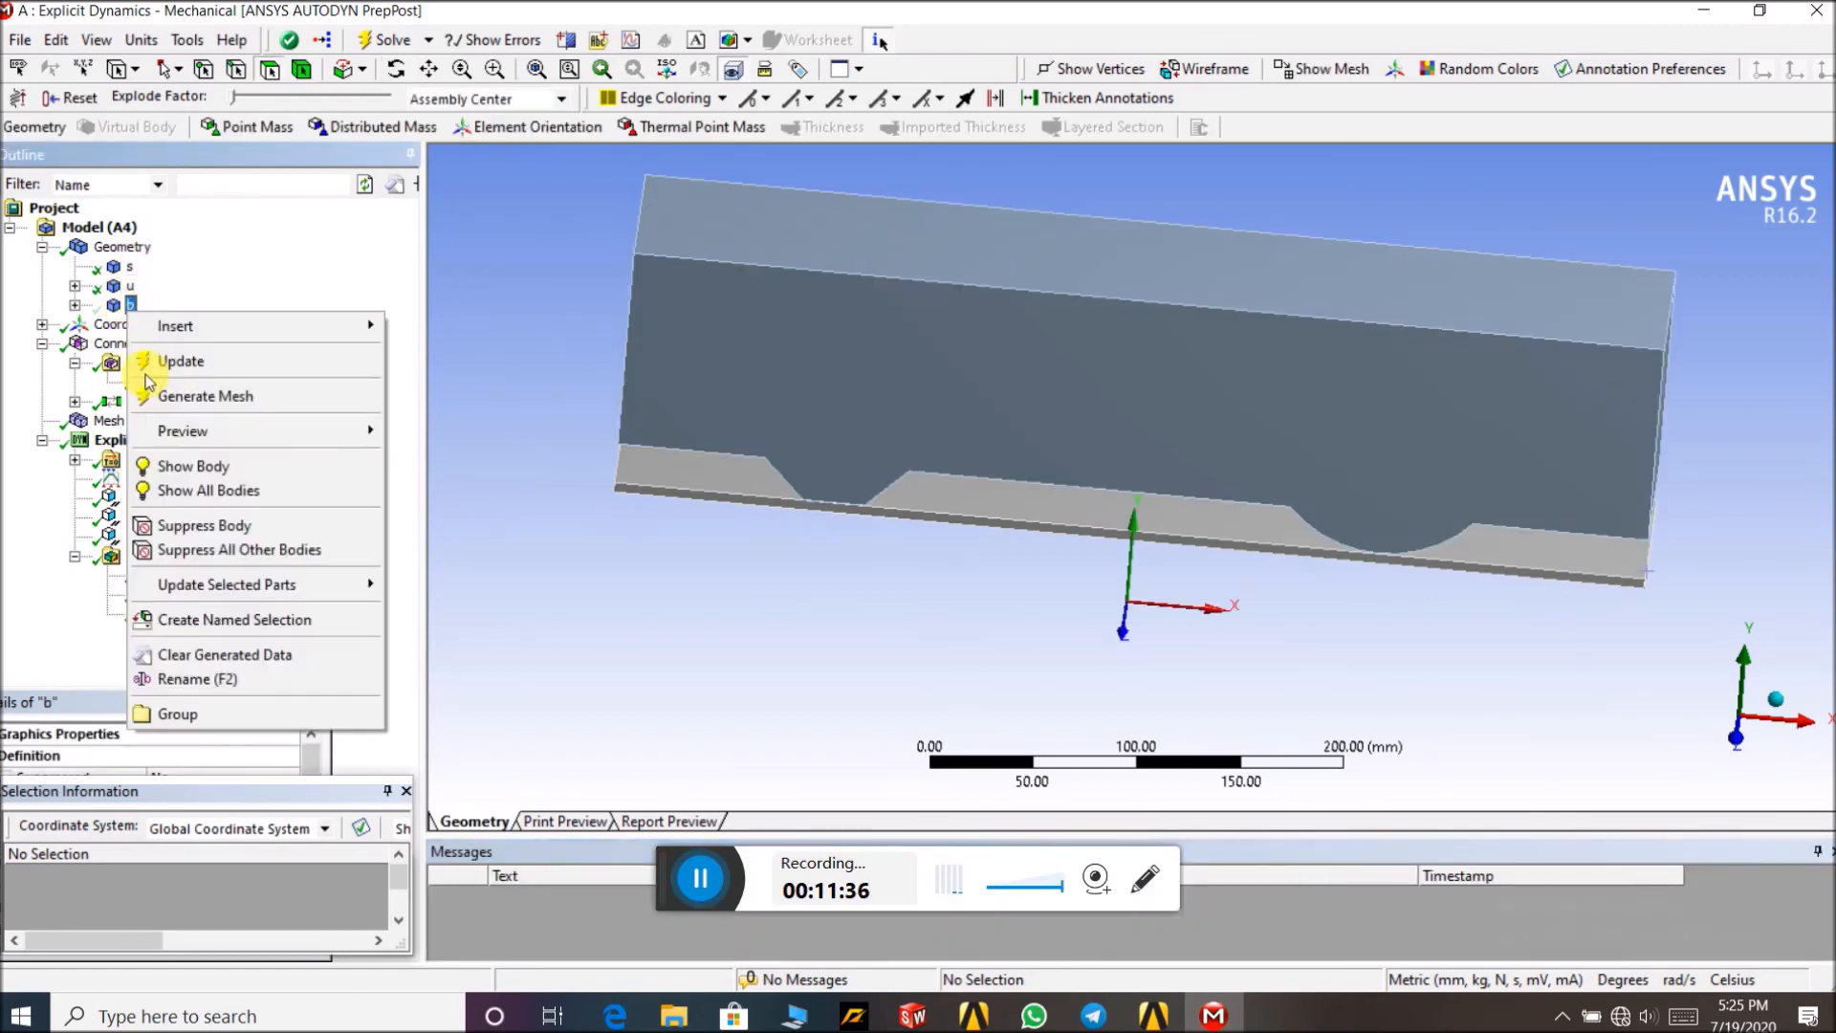
click(185, 468)
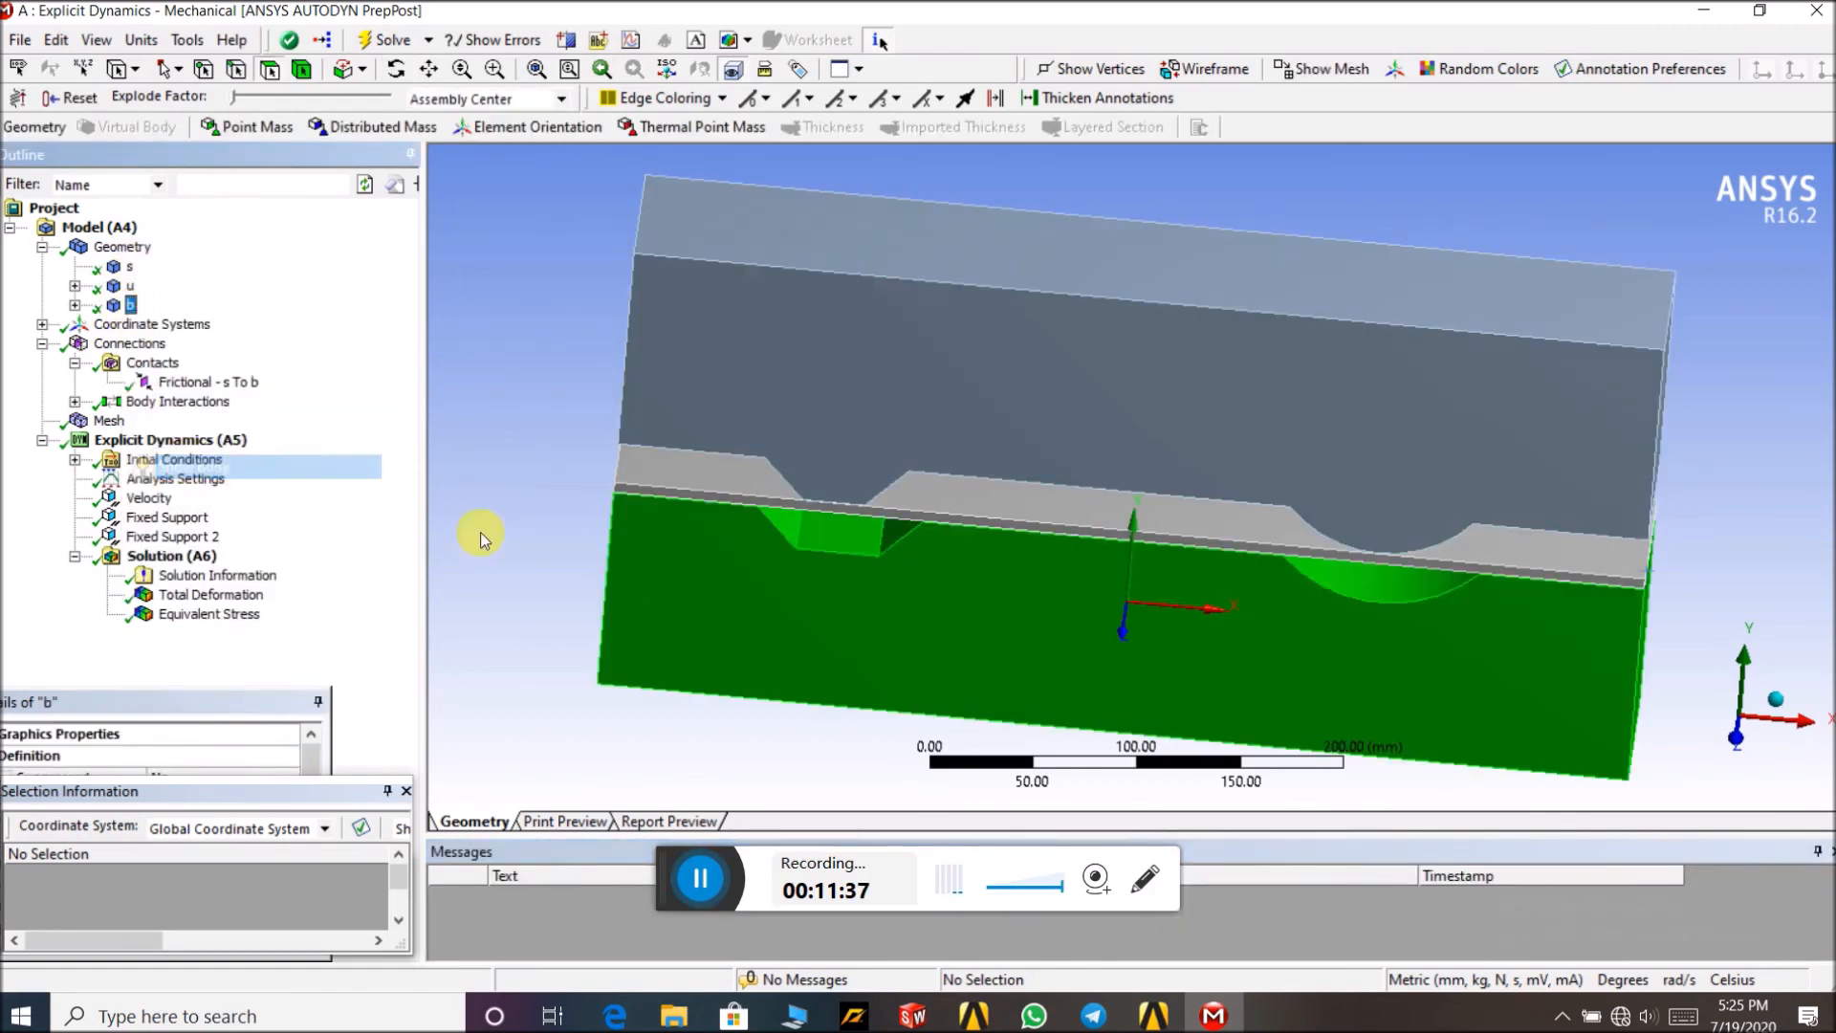
Display the Total Deformation result on the full assembly and play its forming animation, examining it from several angles
click(175, 596)
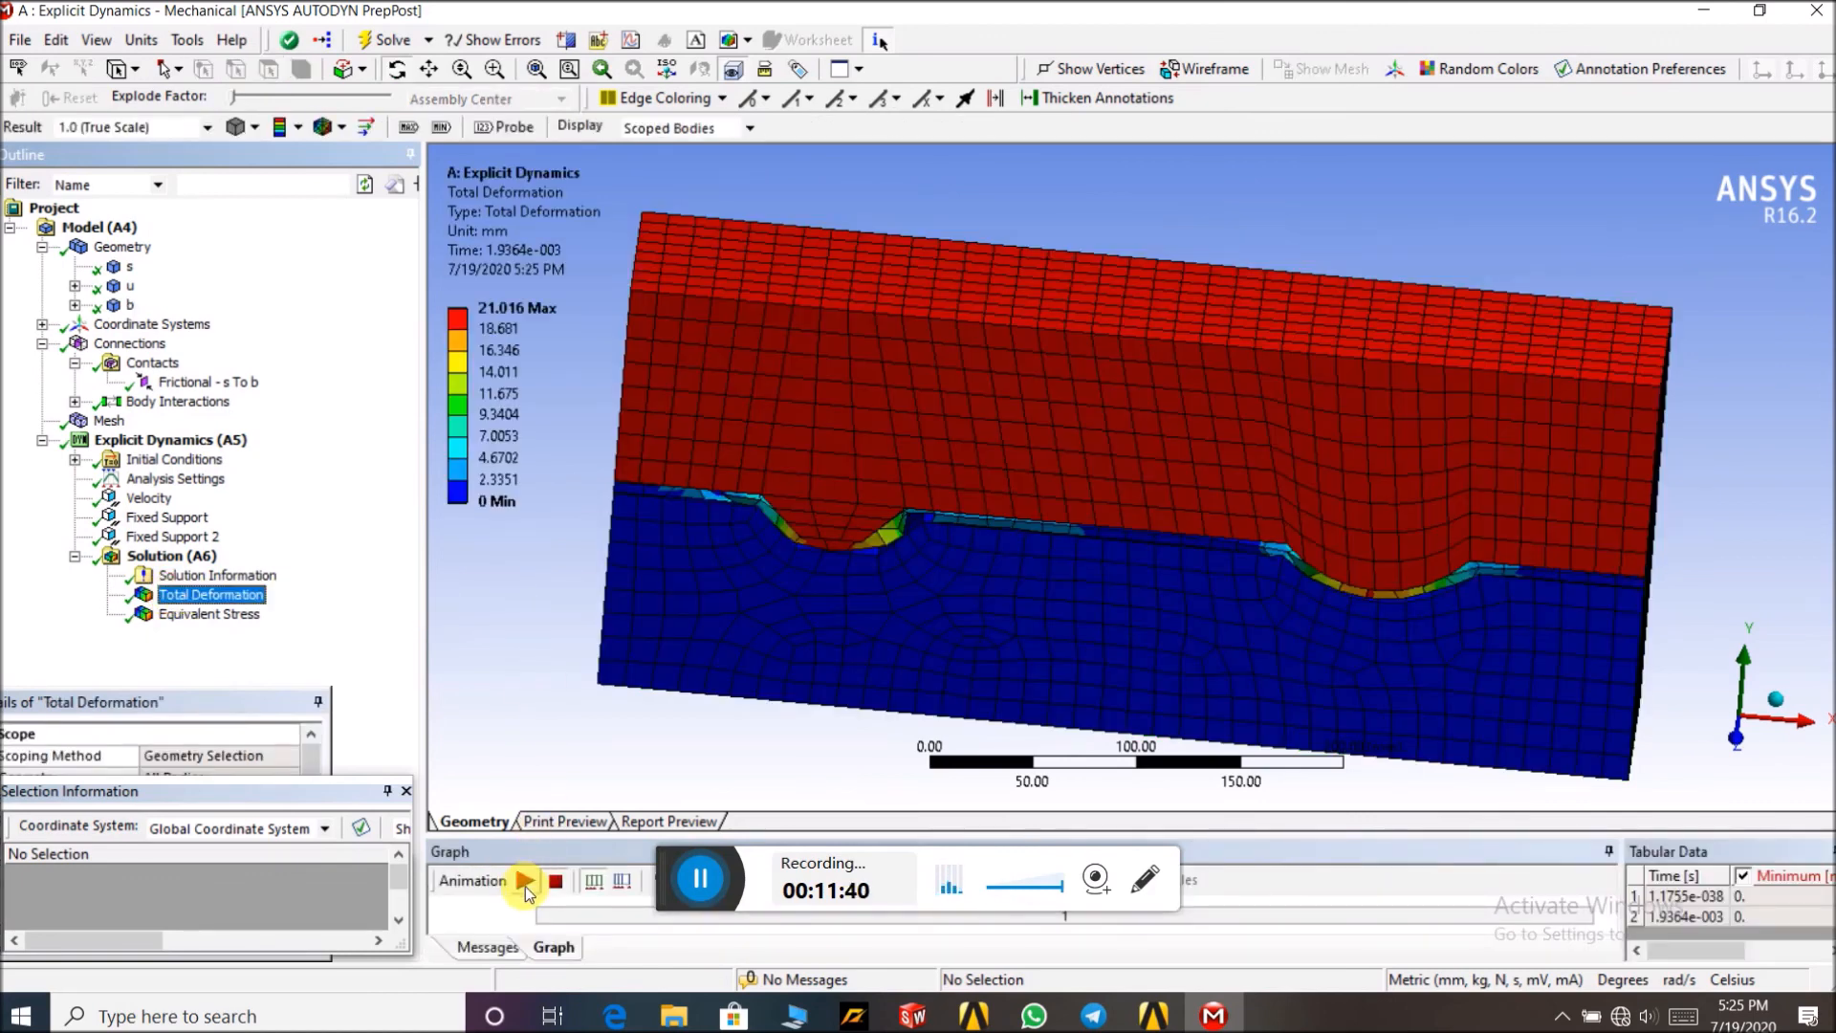
click(525, 884)
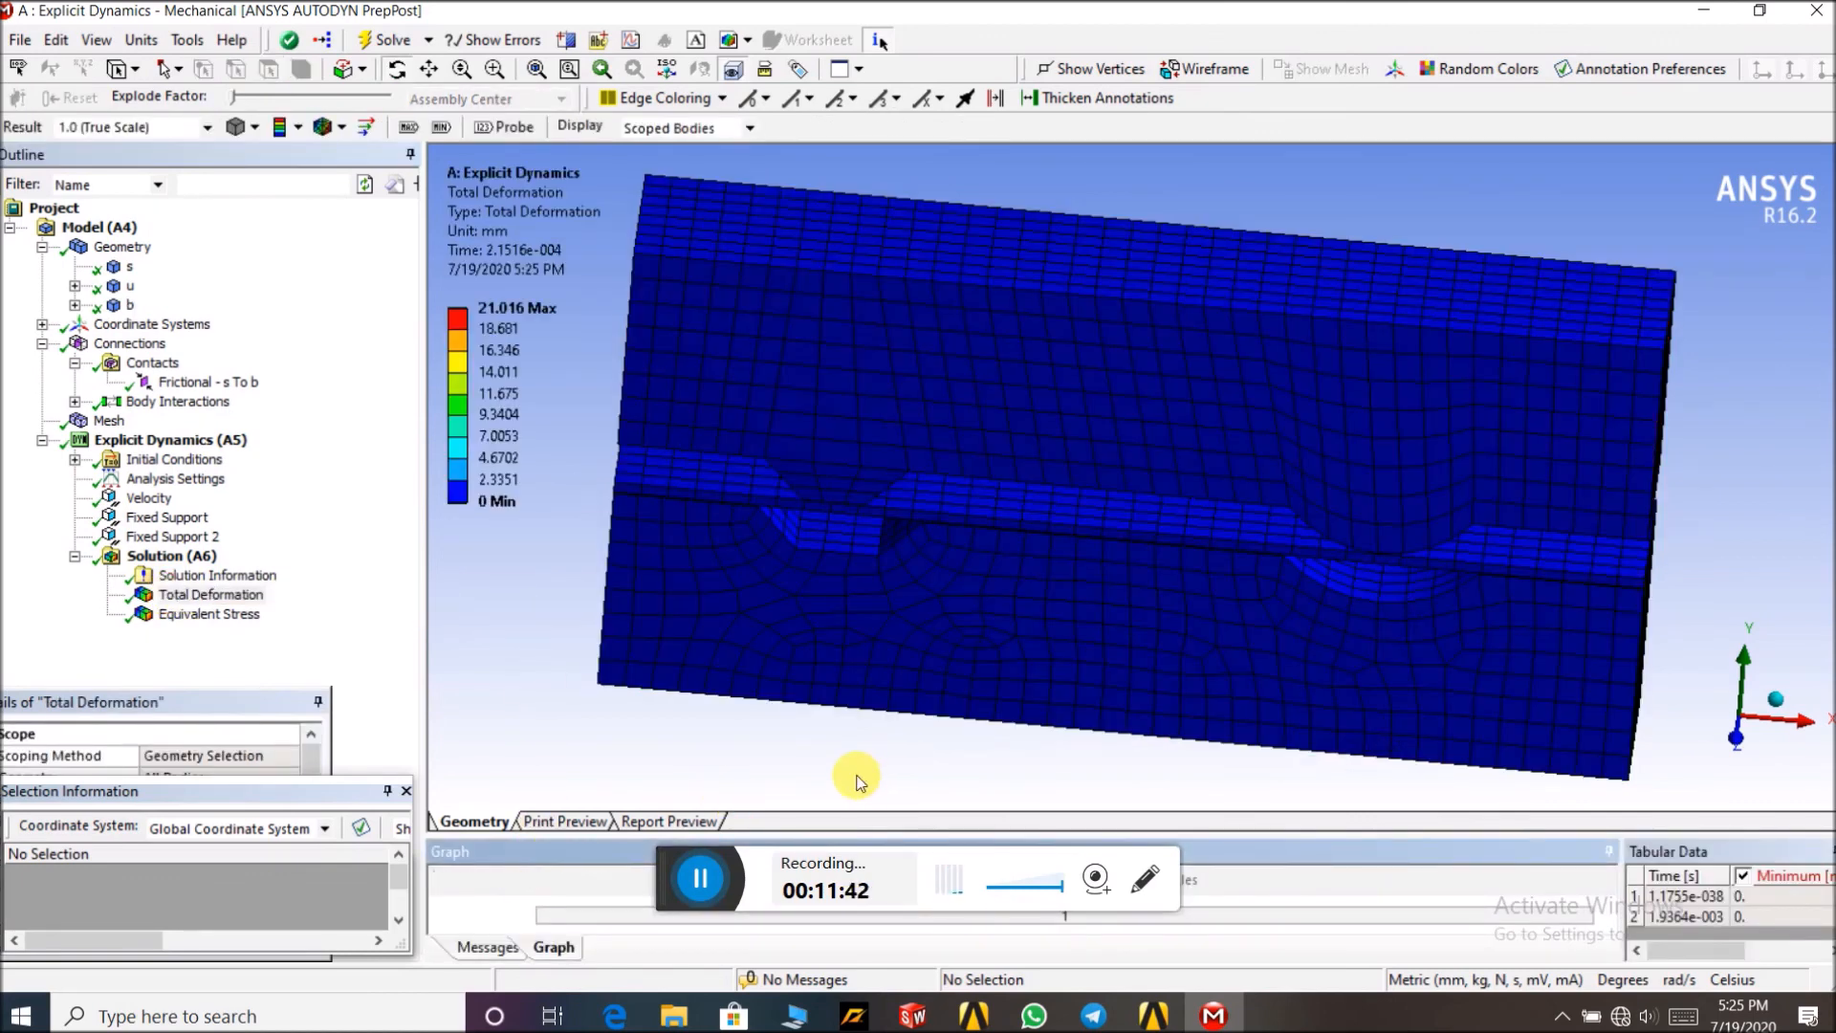
middle_drag(1152, 536, 1071, 514)
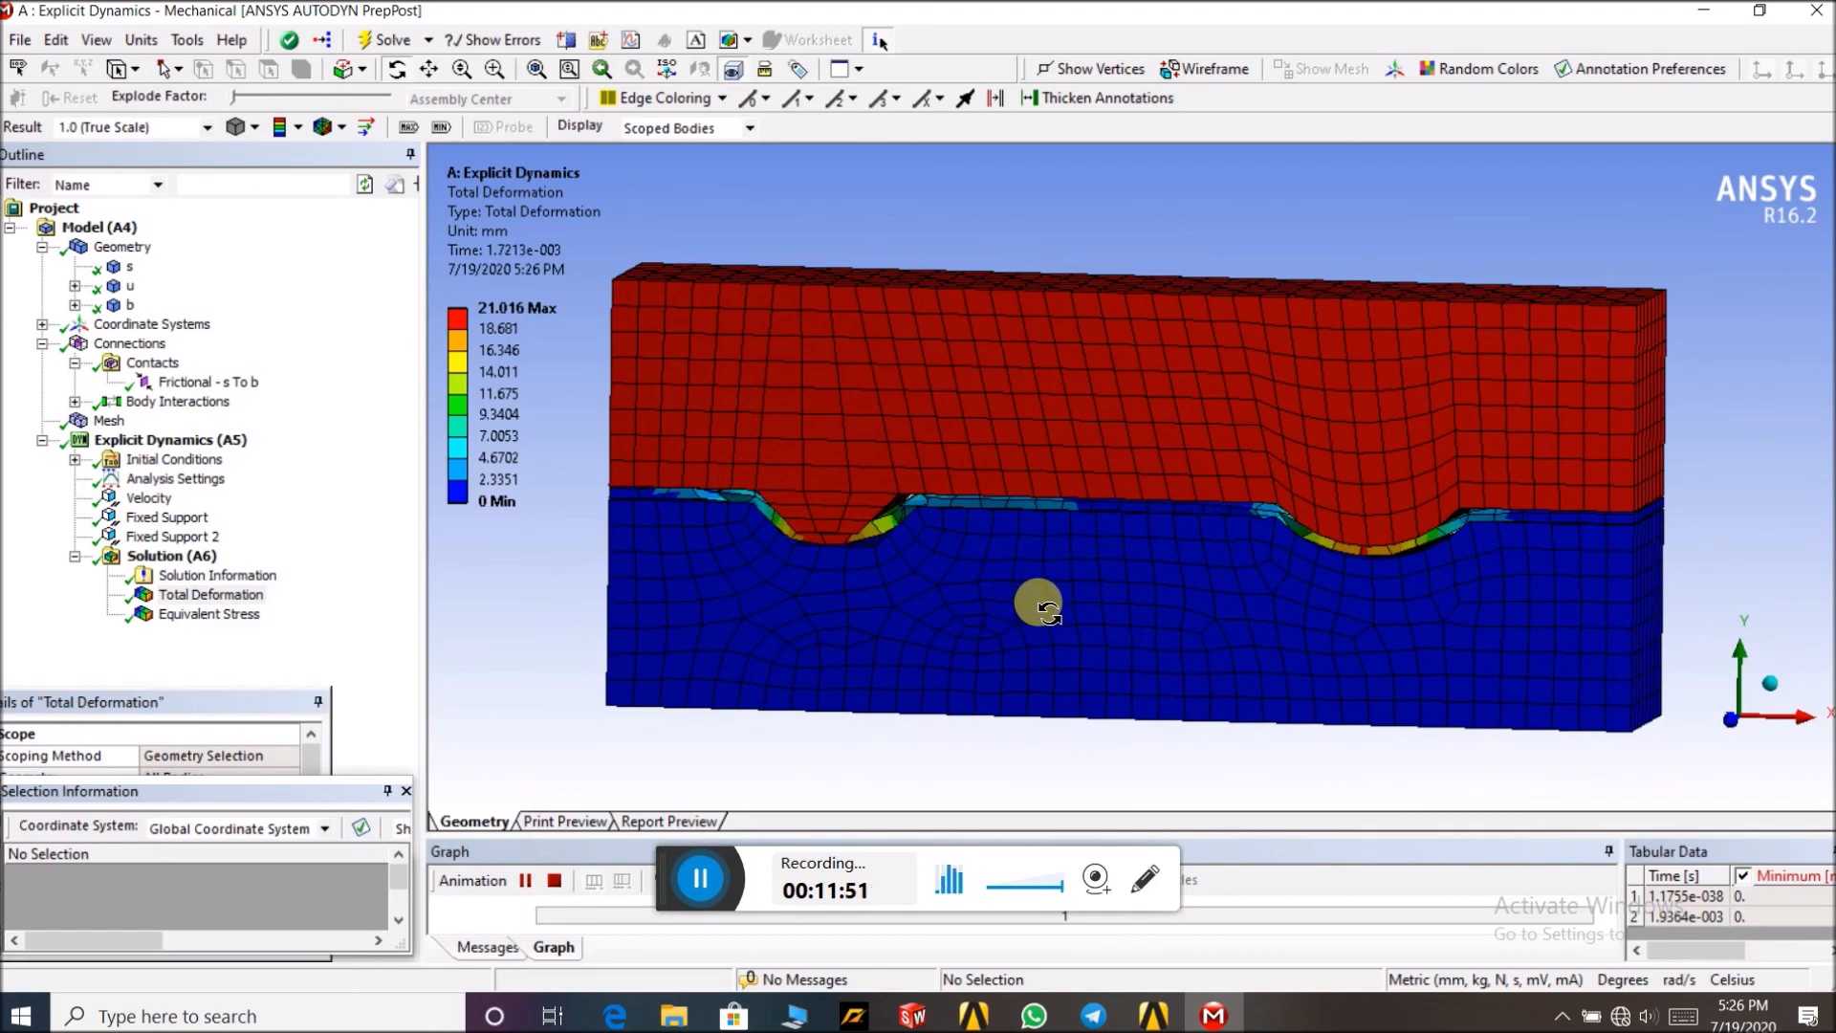
middle_drag(1071, 750, 1172, 622)
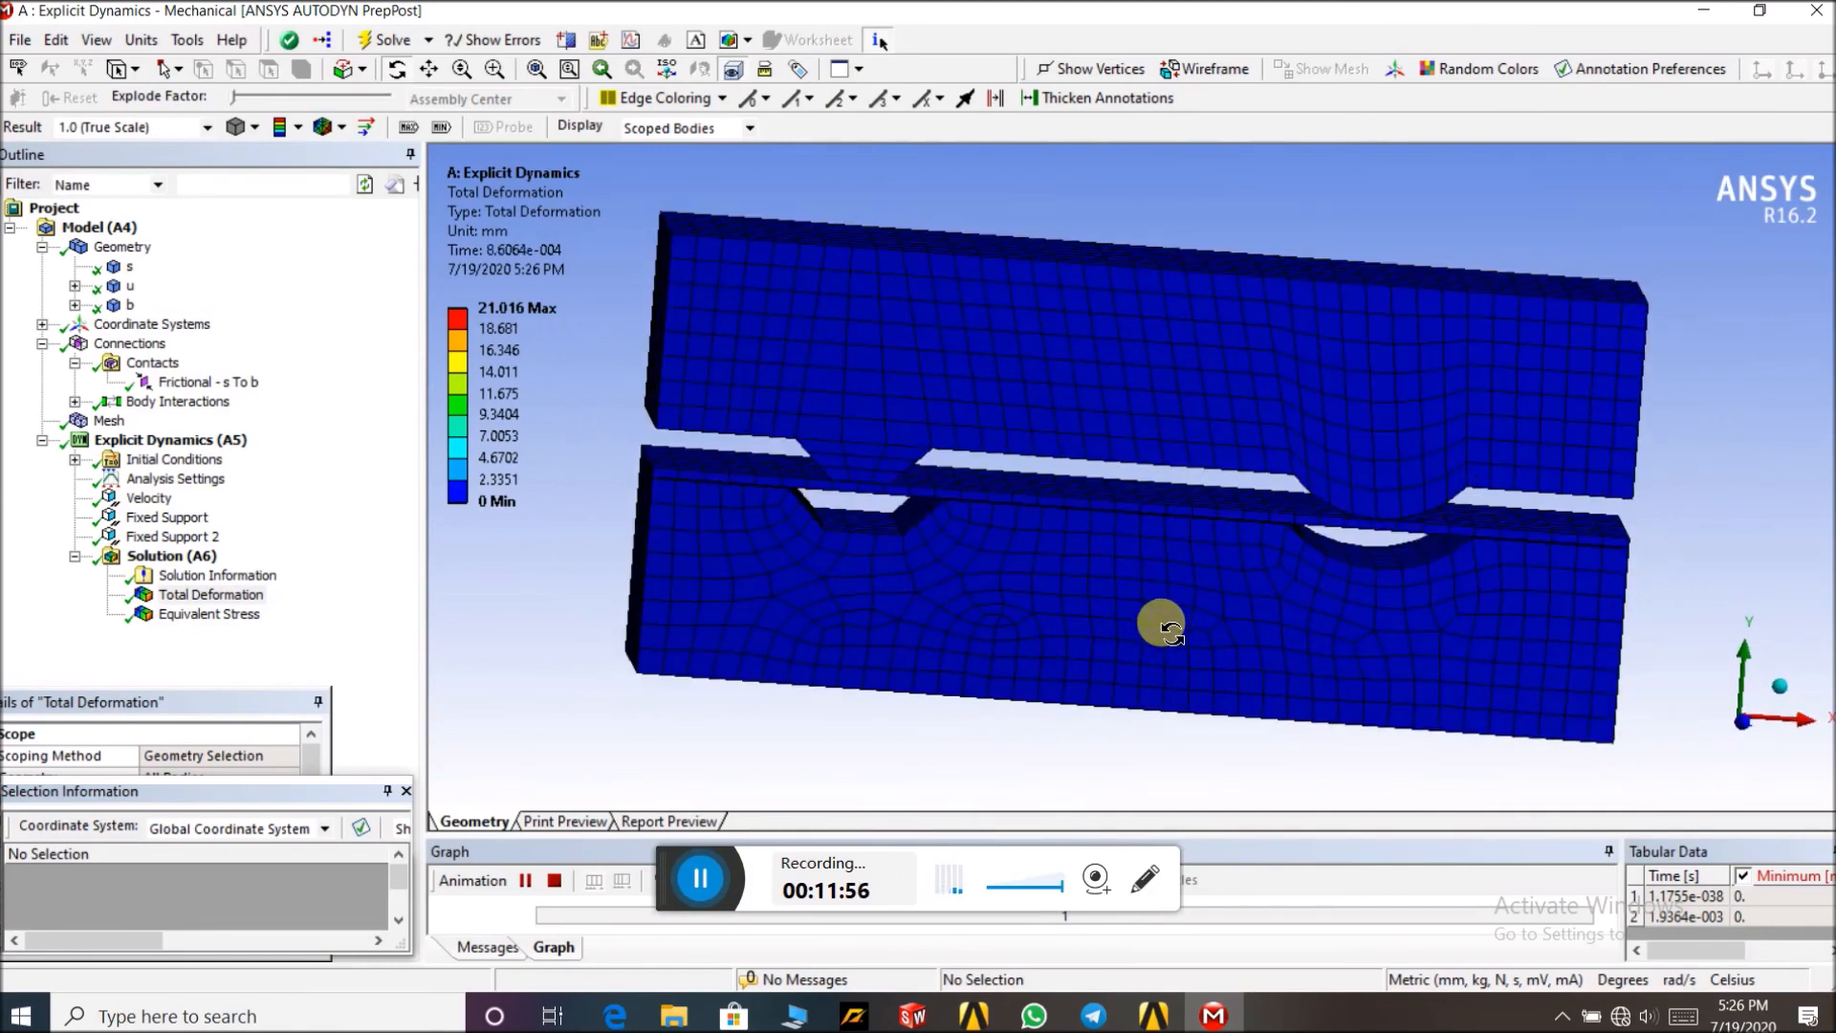